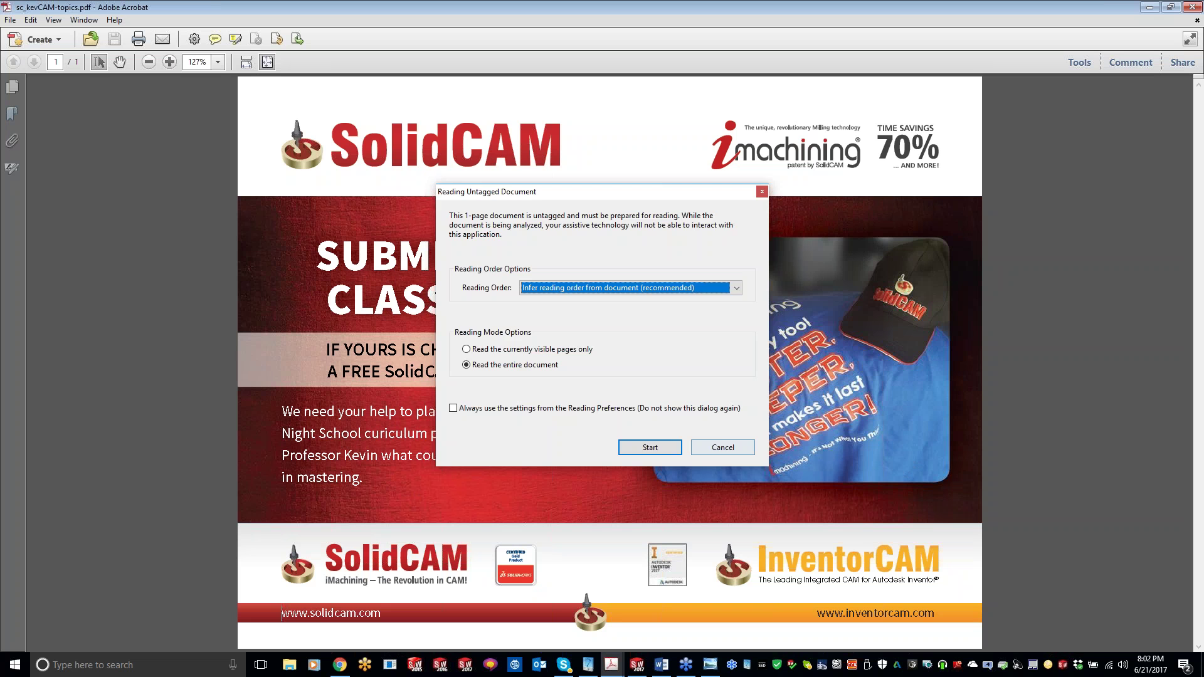
Dismiss the untagged document dialog, switch to Chrome and look over the SolidCAM University channel's uploaded videos.
left_click(722, 448)
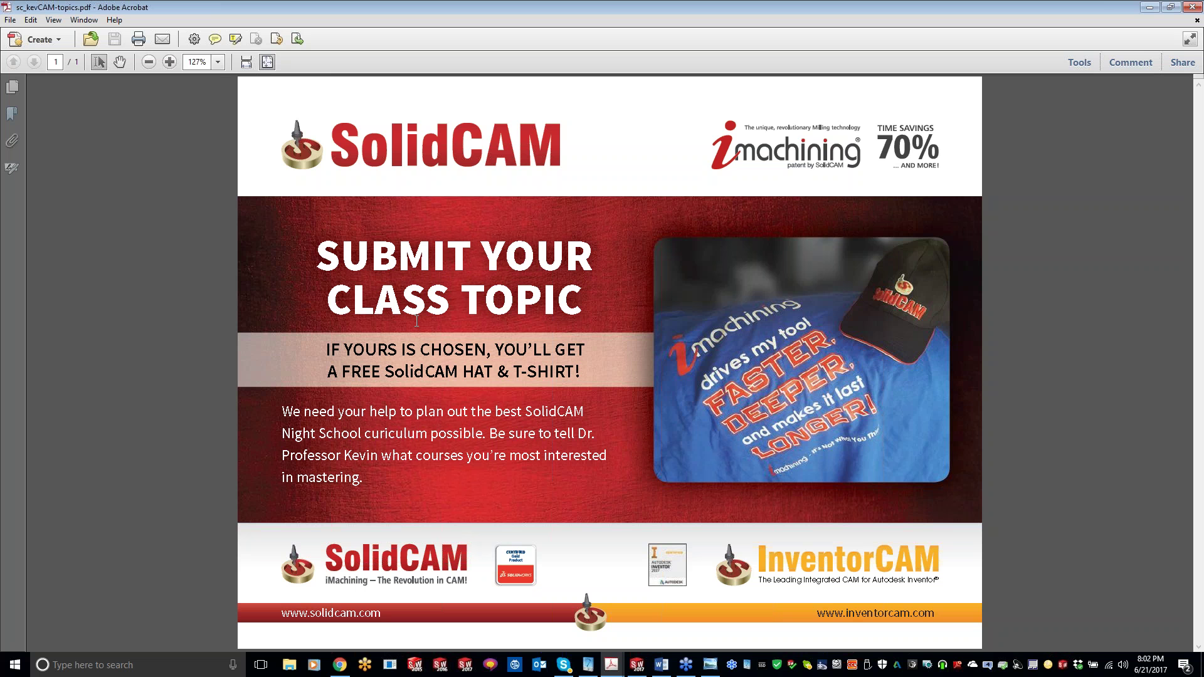
left_click(709, 664)
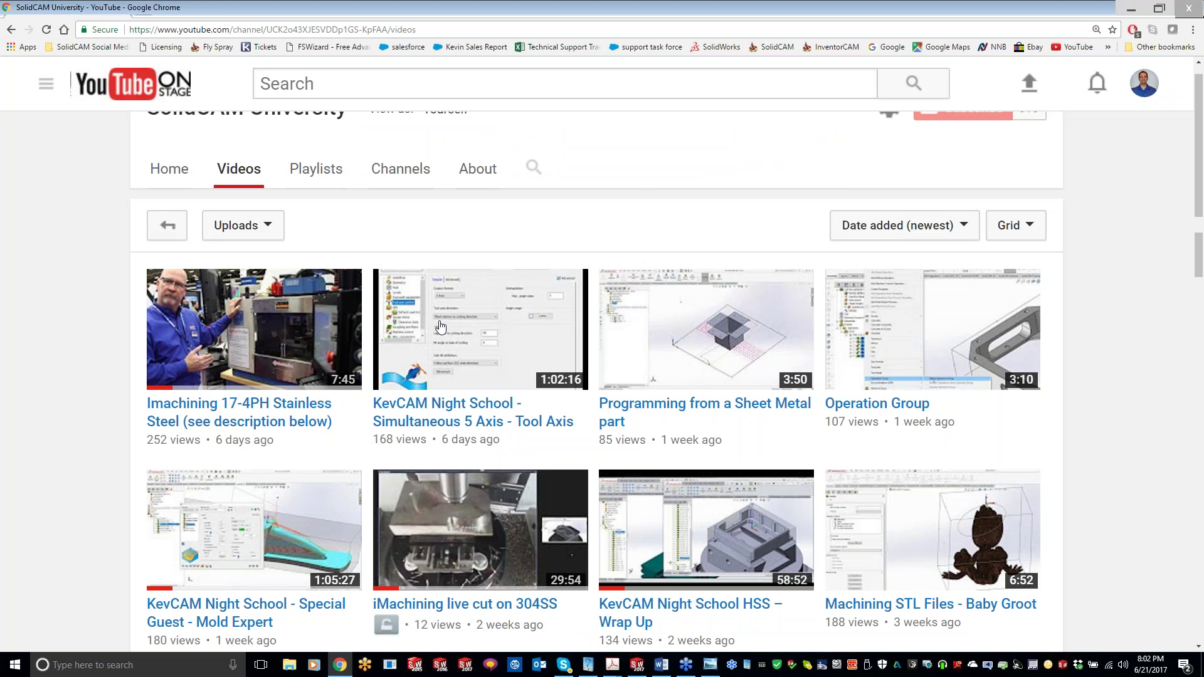
scroll(440, 326, "up", 4)
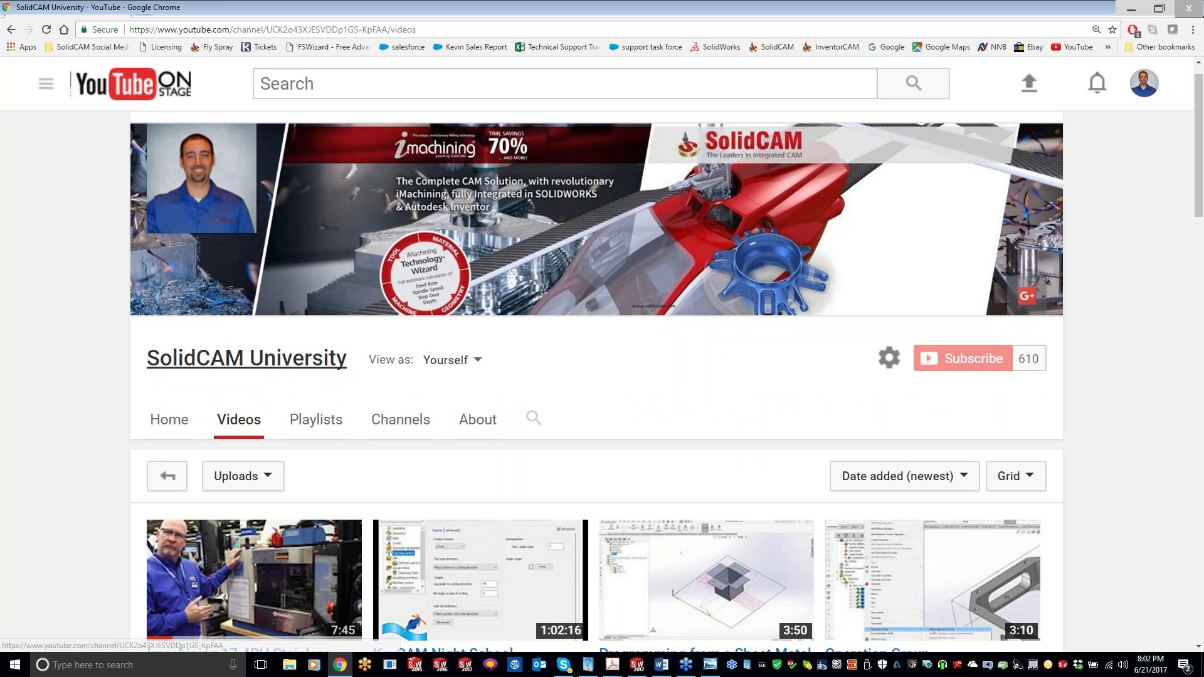
scroll(573, 378, "down", 4)
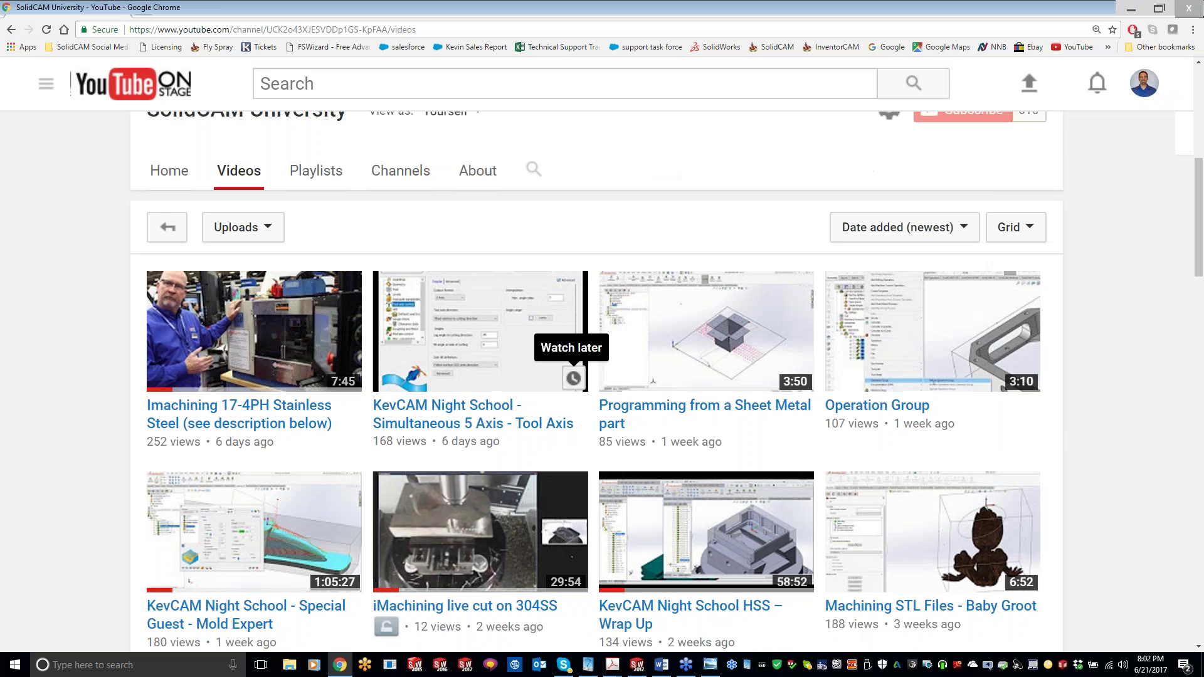
scroll(689, 424, "down", 1)
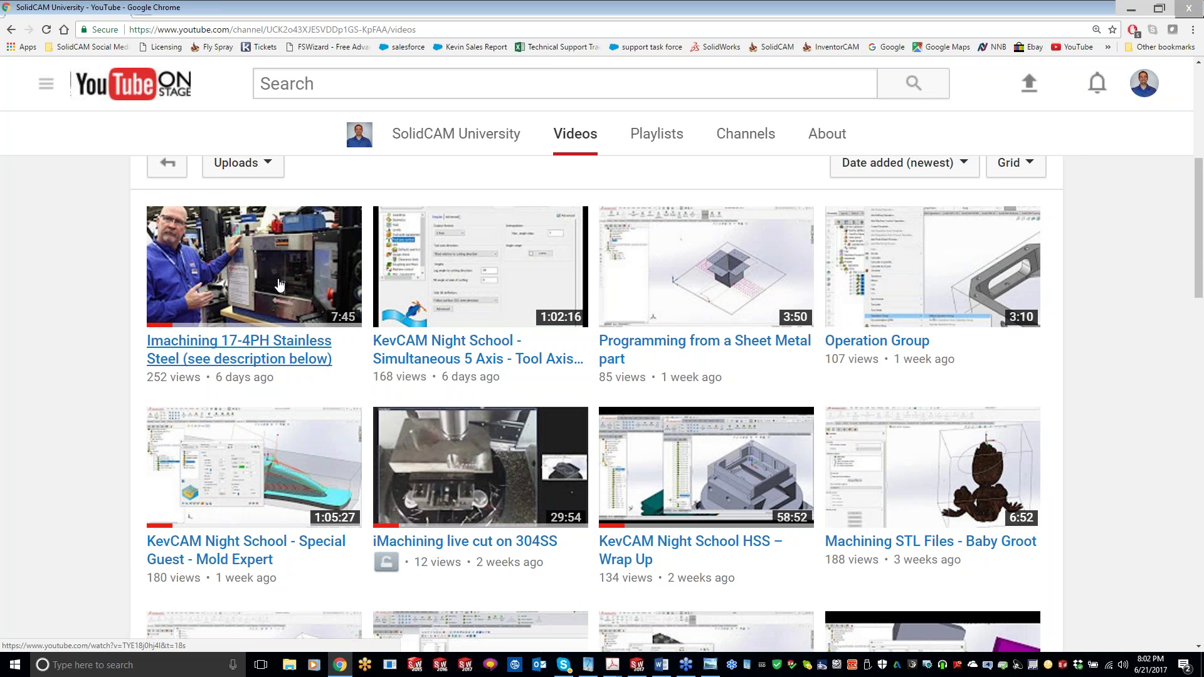
mouse_move(279, 286)
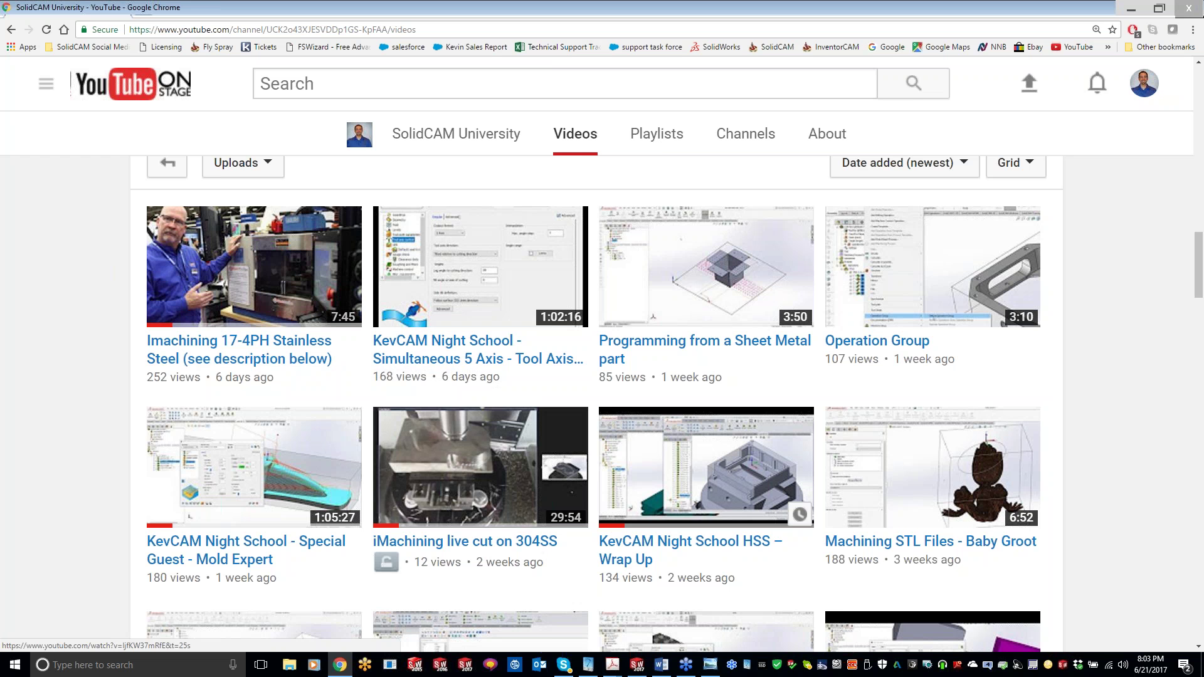
scroll(705, 467, "down", 5)
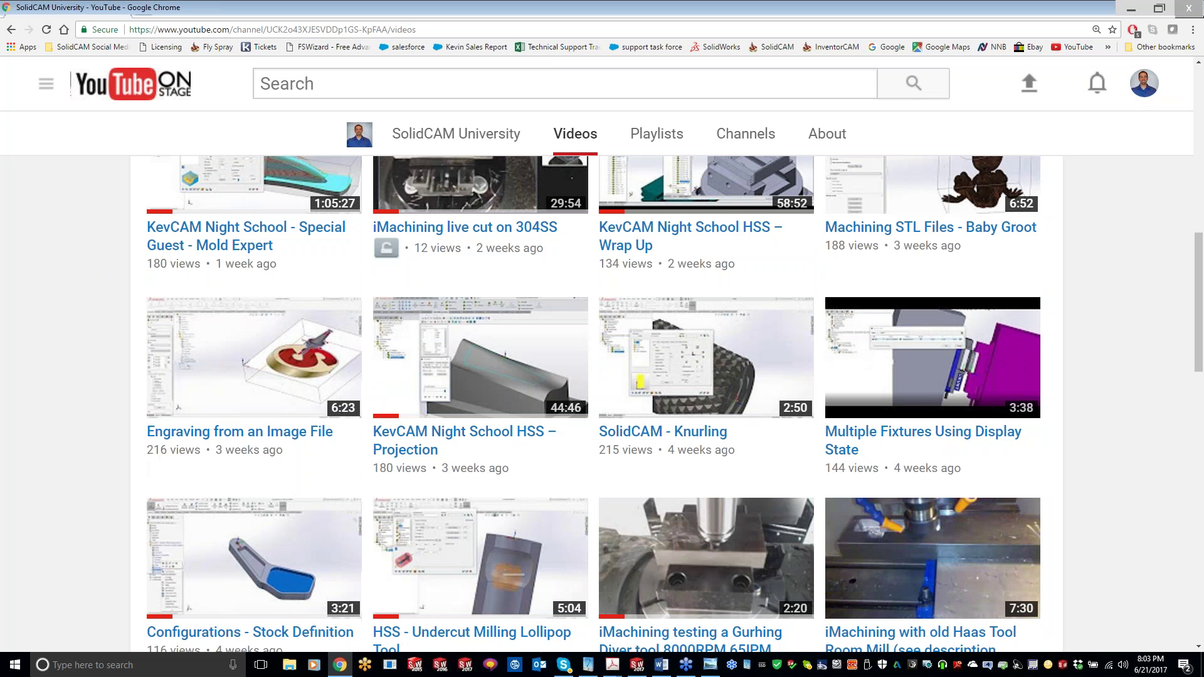
scroll(481, 495, "down", 1)
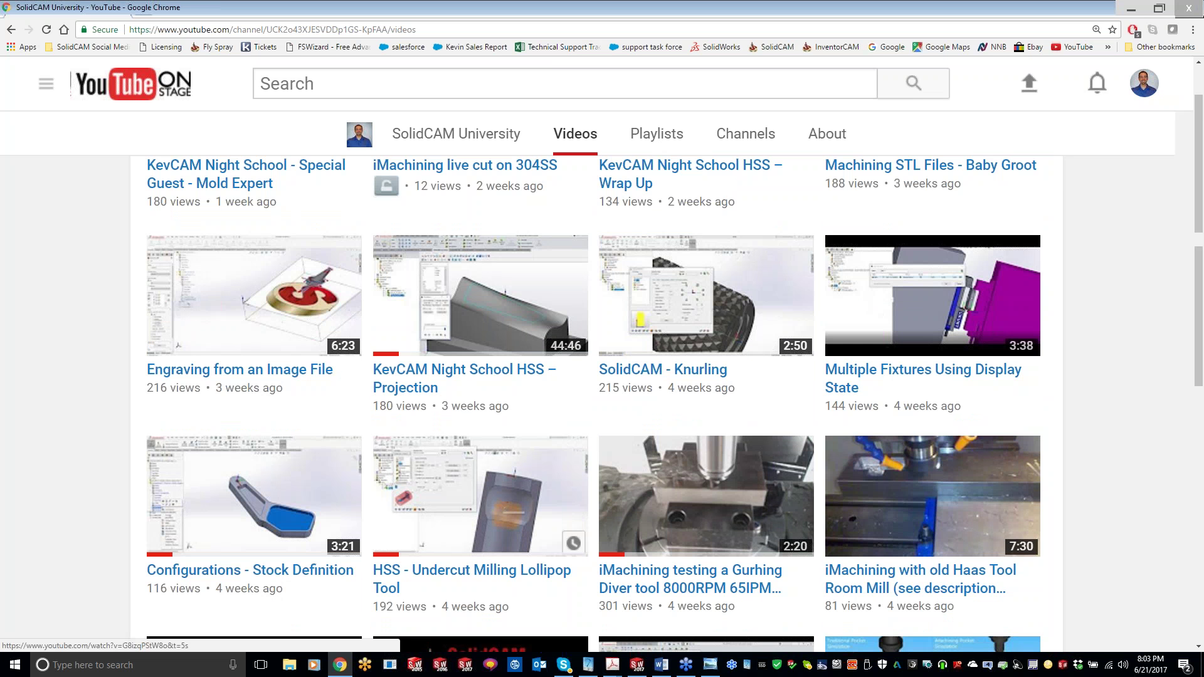
scroll(480, 514, "up", 10)
scroll(456, 505, "up", 2)
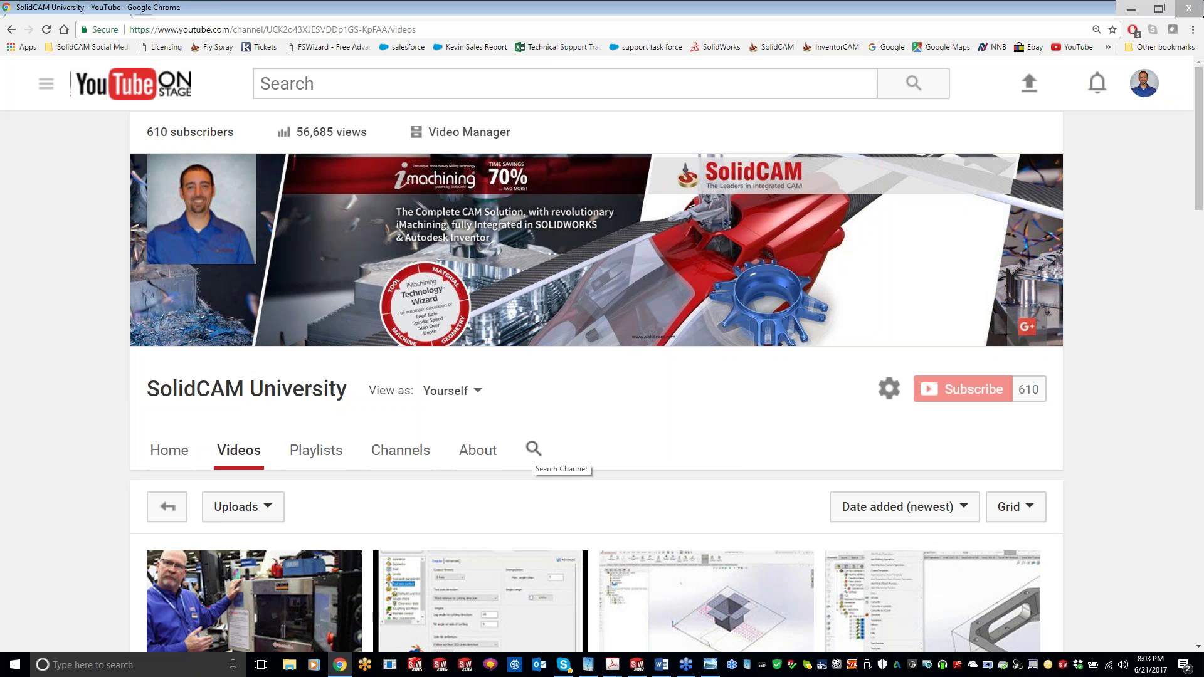
Open the channel's search field and examine the range of uploads, from the newest to the older KevCAM Night School HSS lessons.
left_click(533, 449)
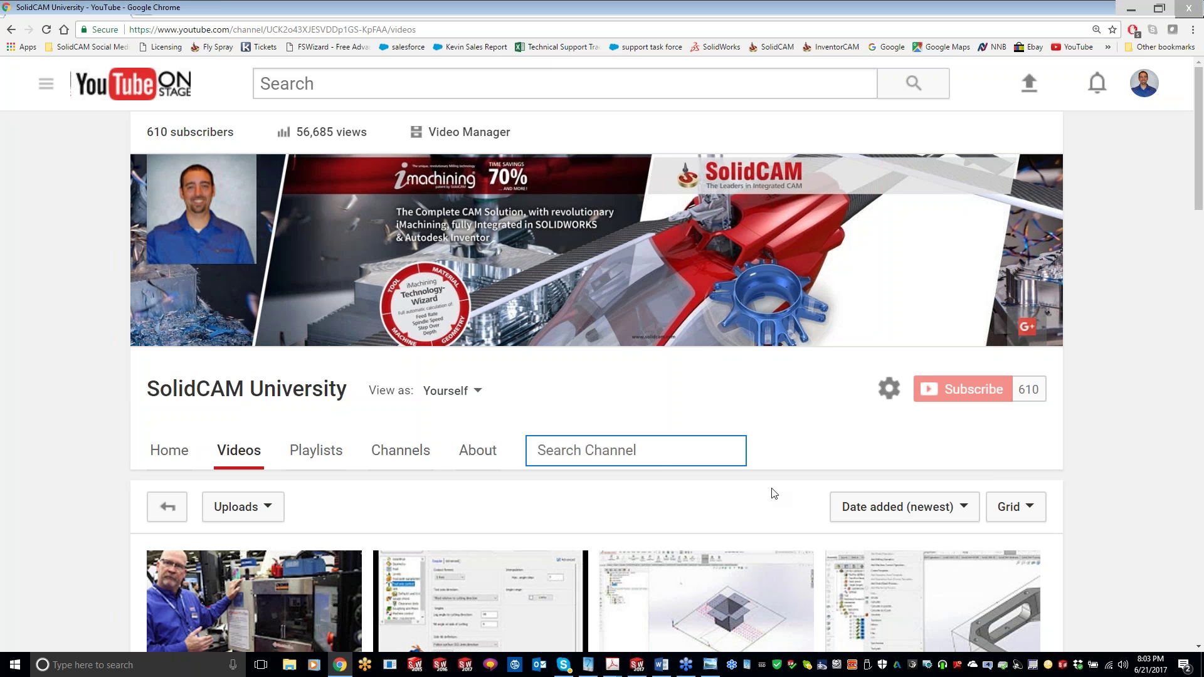
scroll(772, 488, "down", 2)
scroll(772, 488, "down", 2)
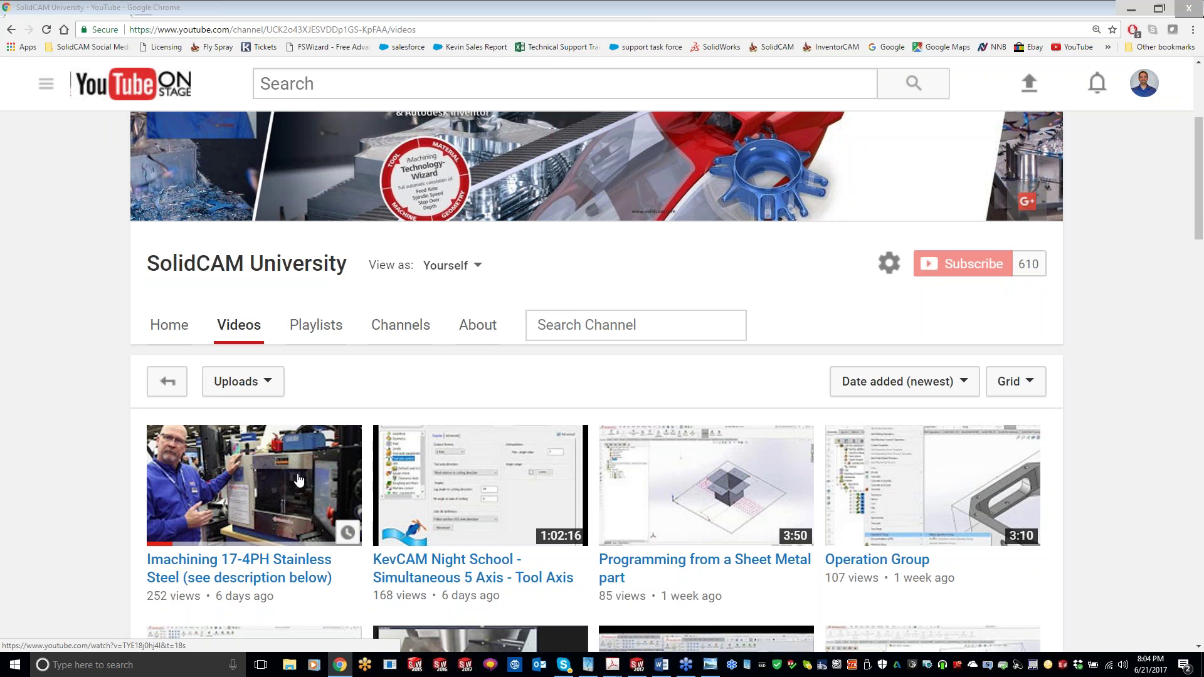
scroll(299, 480, "down", 1)
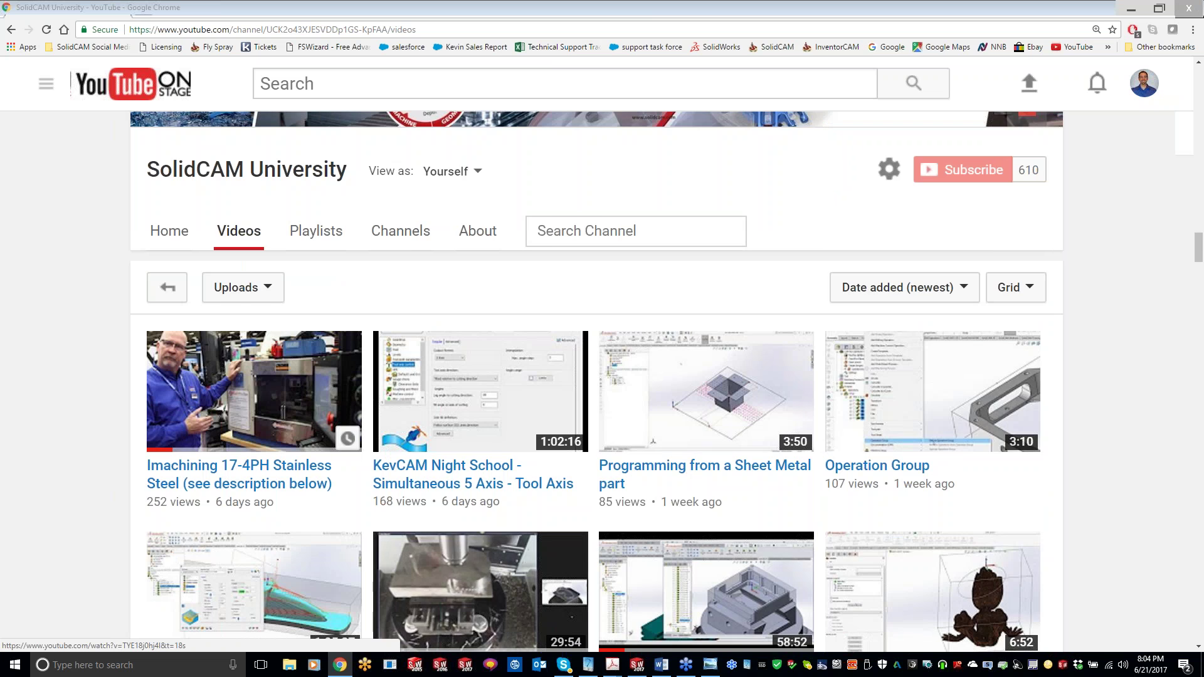
scroll(298, 481, "down", 5)
scroll(704, 463, "down", 1)
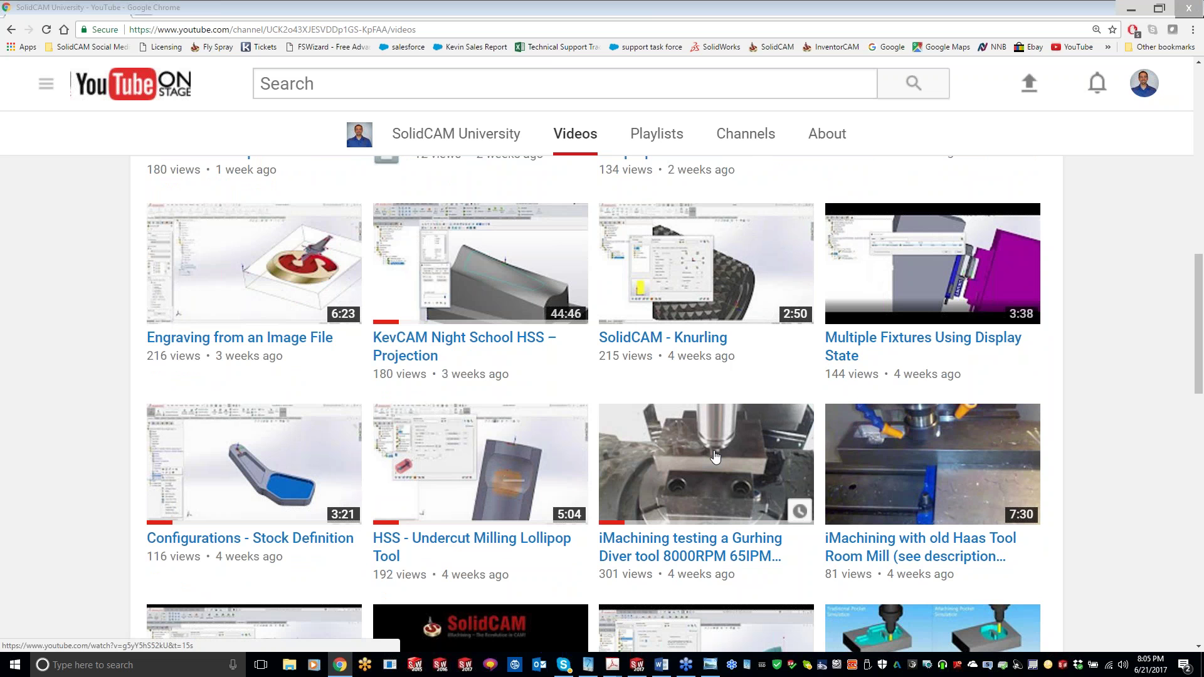
scroll(715, 456, "down", 2)
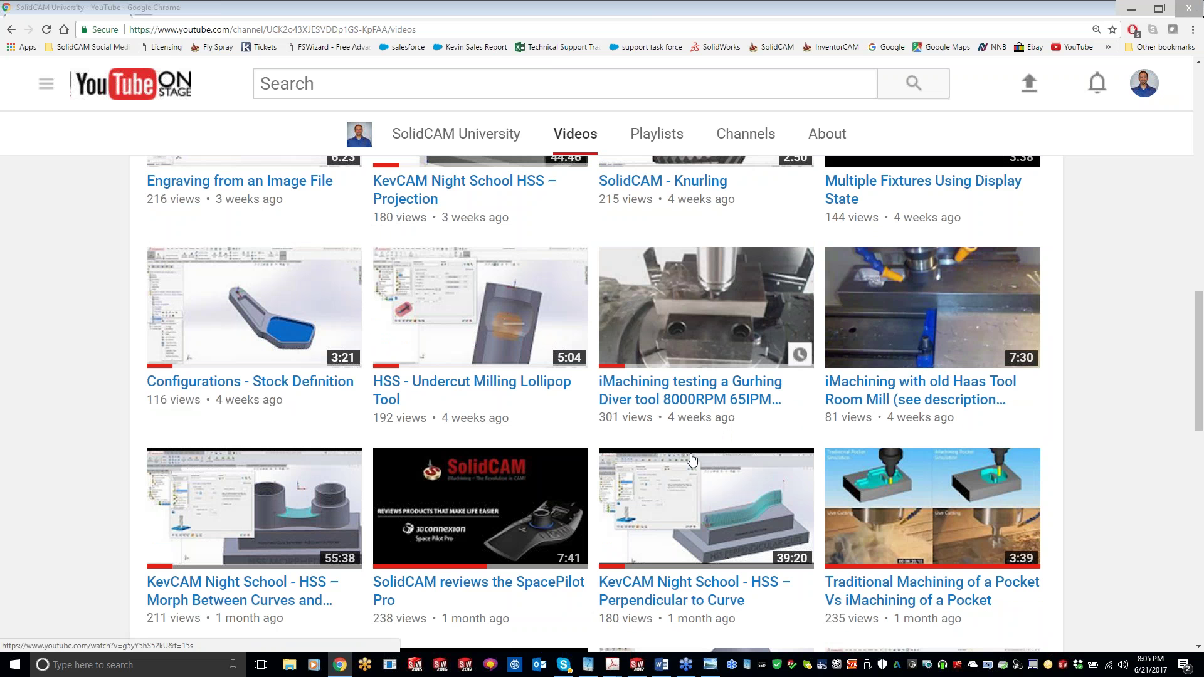
scroll(692, 461, "up", 3)
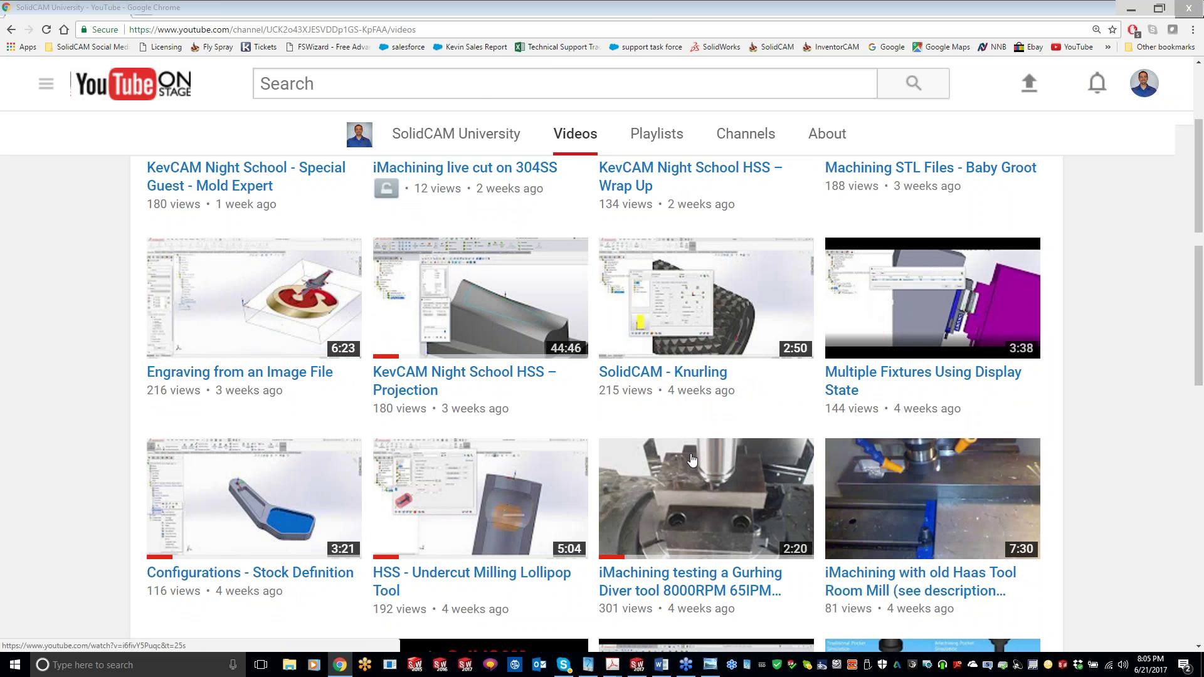
scroll(692, 461, "up", 8)
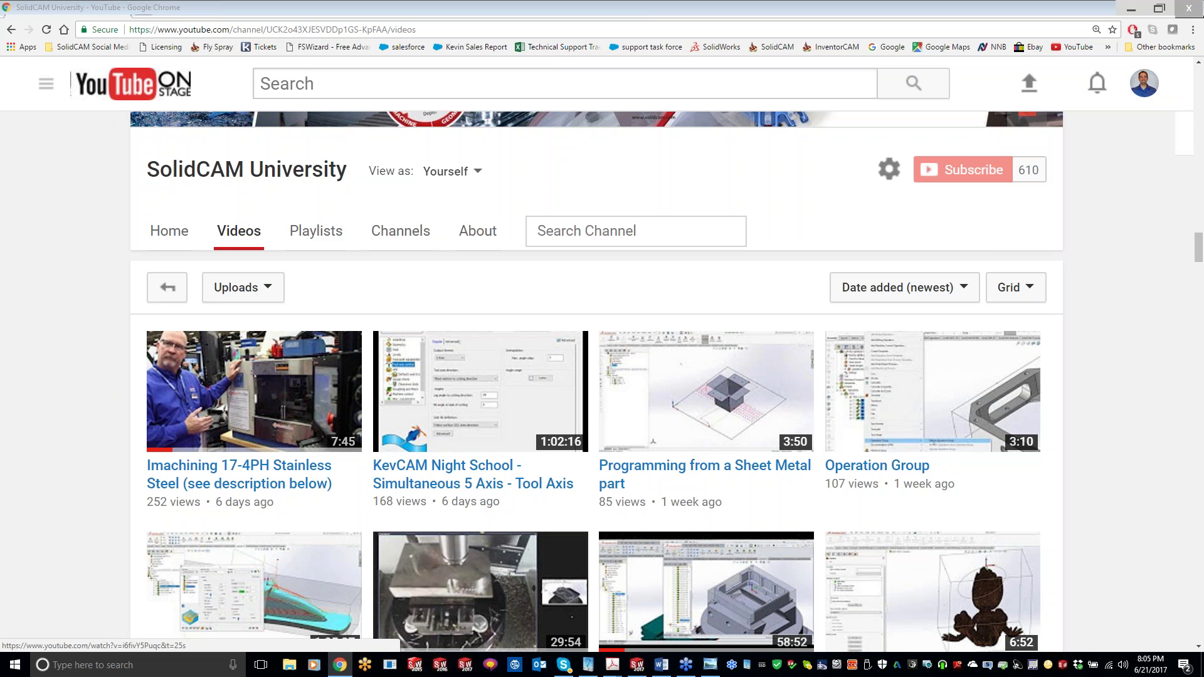
scroll(471, 590, "down", 8)
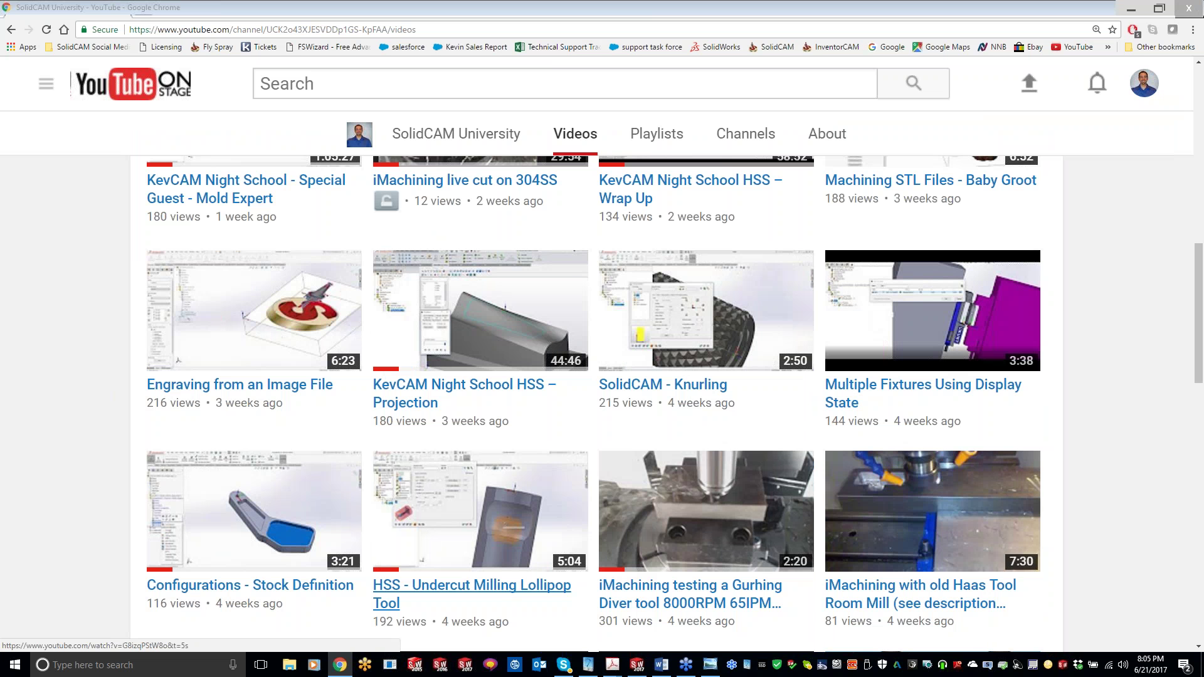
scroll(916, 610, "down", 5)
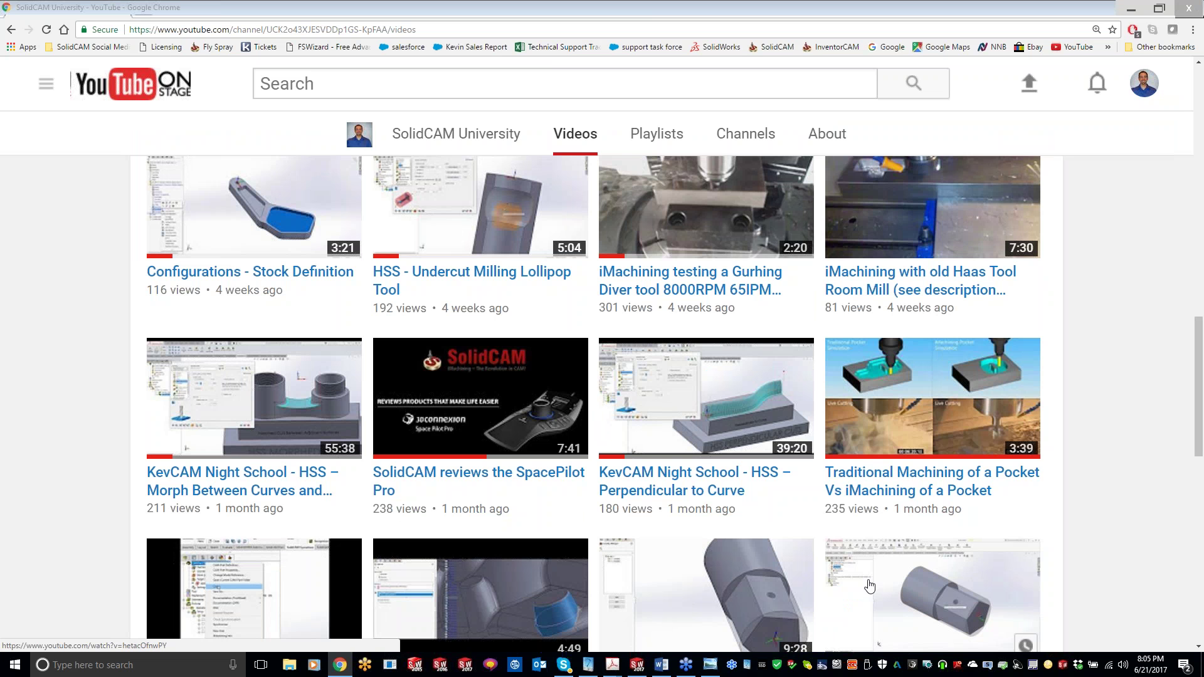
mouse_move(651, 447)
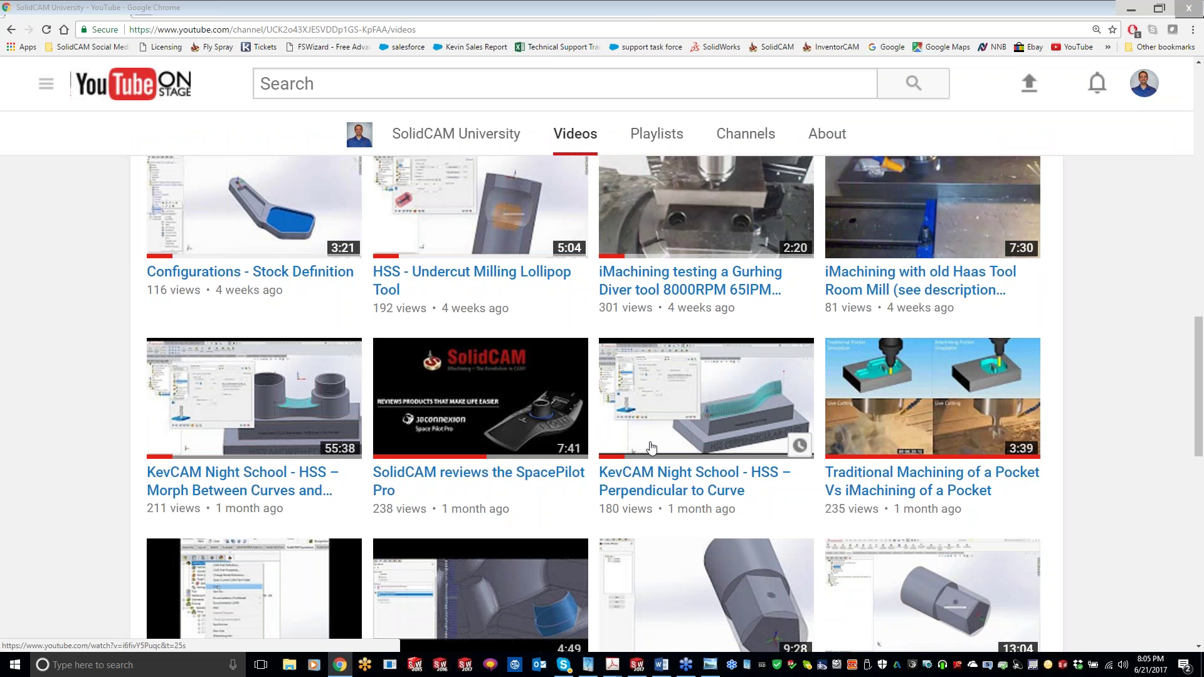
scroll(651, 447, "up", 3)
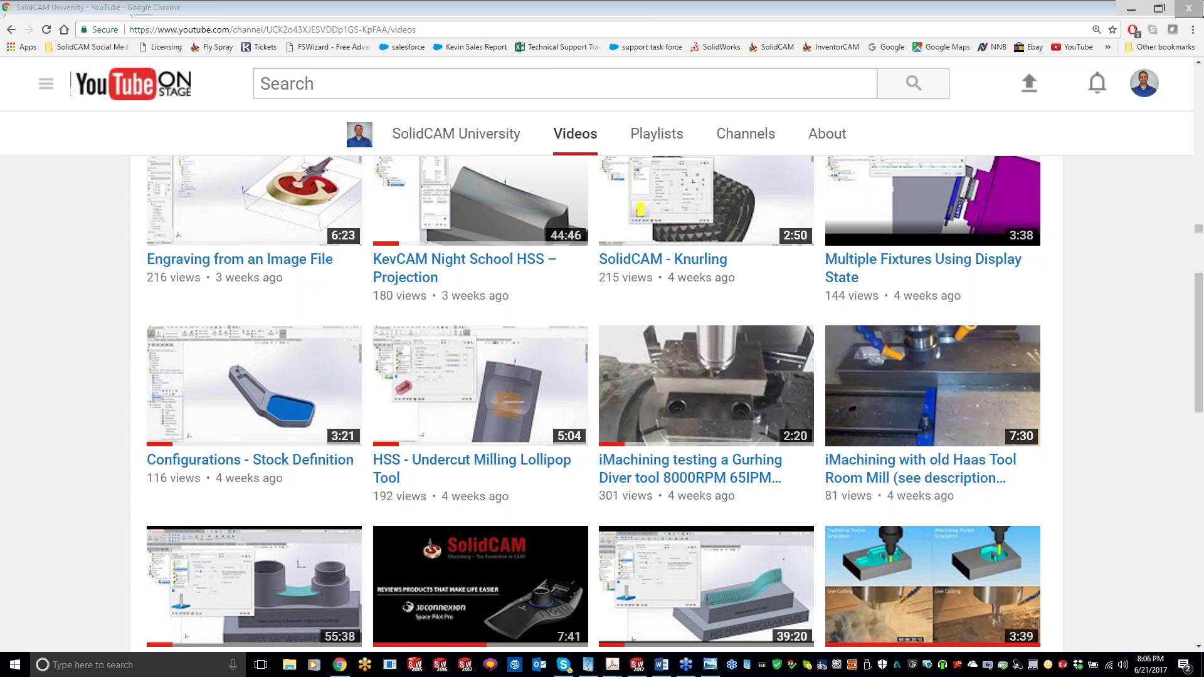
scroll(333, 402, "up", 3)
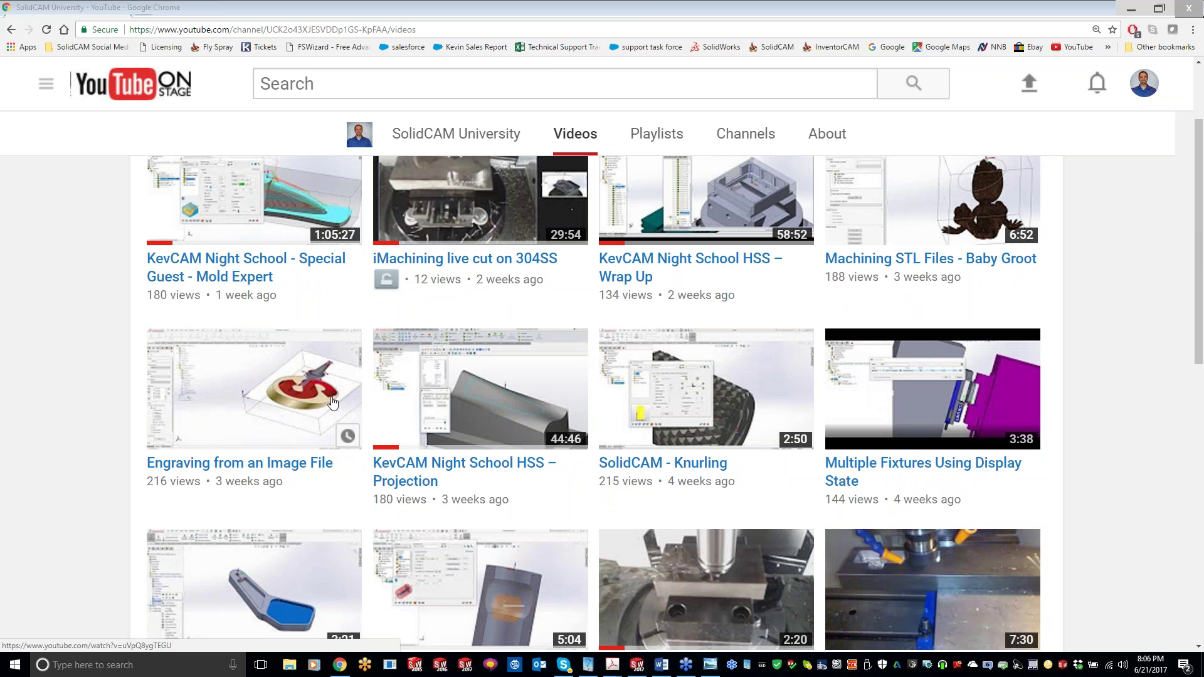
scroll(332, 403, "up", 5)
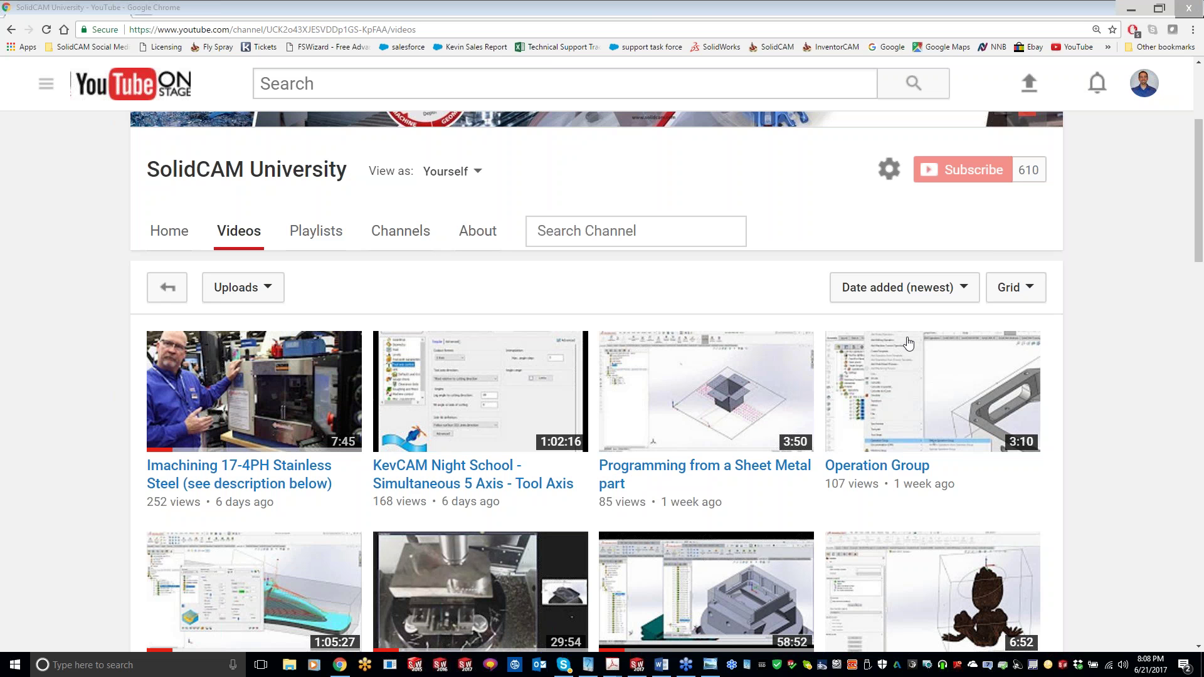
mouse_move(787, 390)
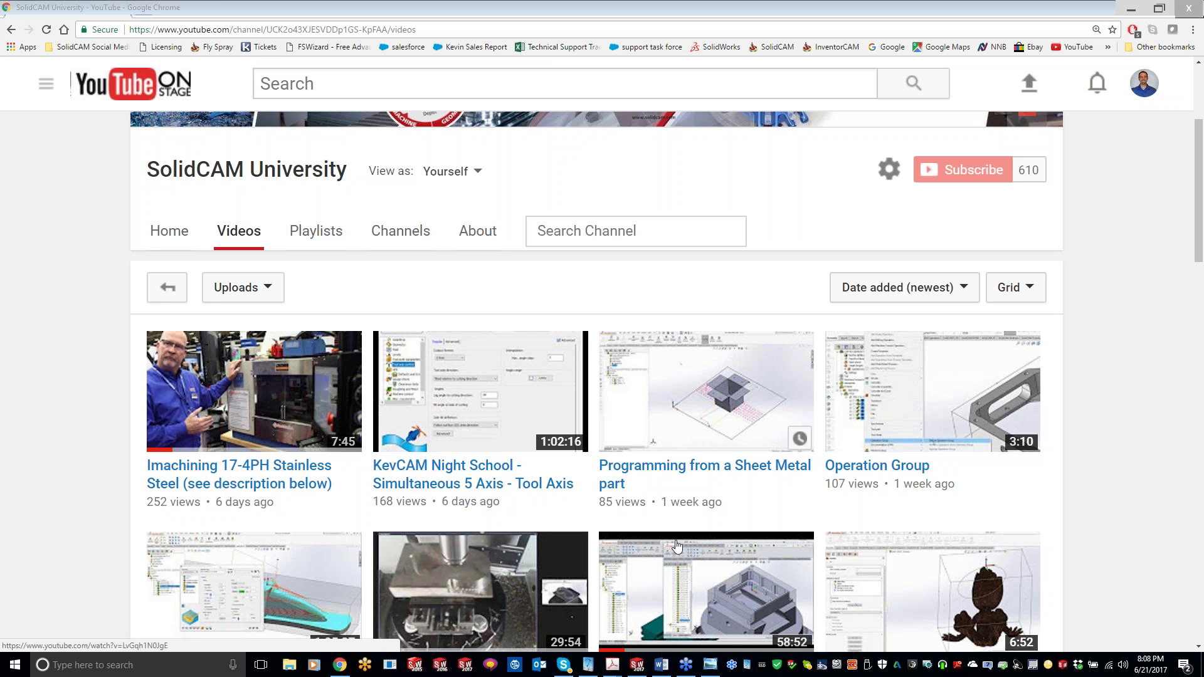
mouse_move(681, 552)
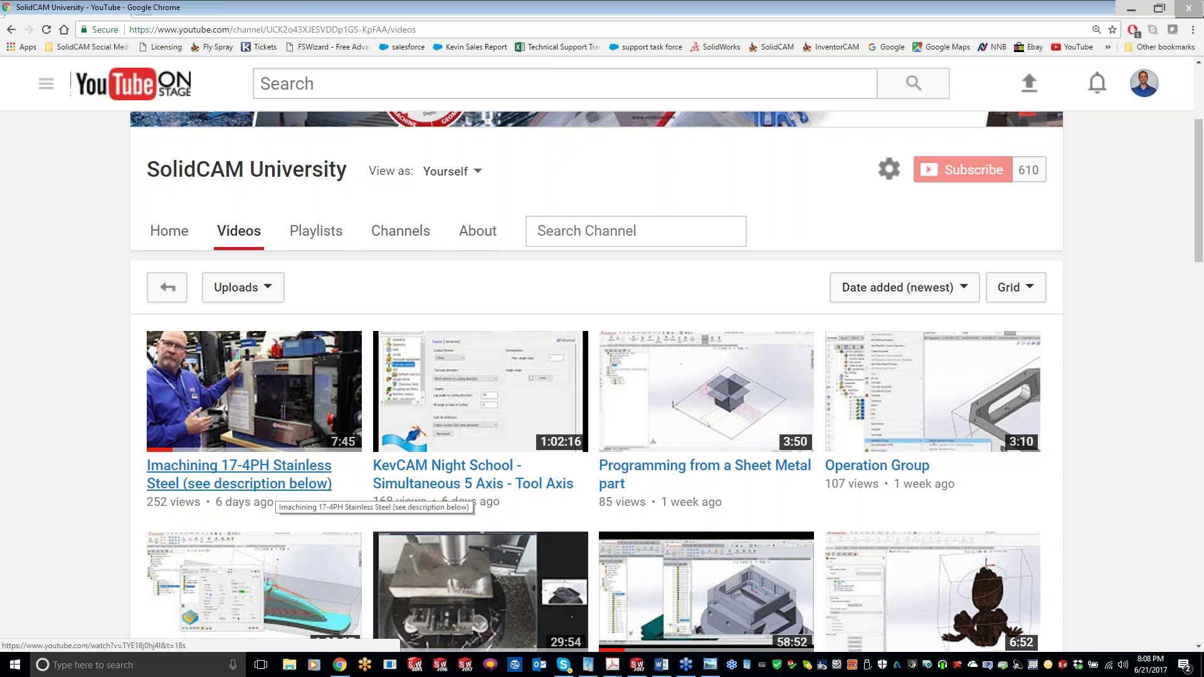
Open the video "Imachining 17-4PH Stainless Steel" and read the machine, cutting and tool details in its description.
left_click(276, 485)
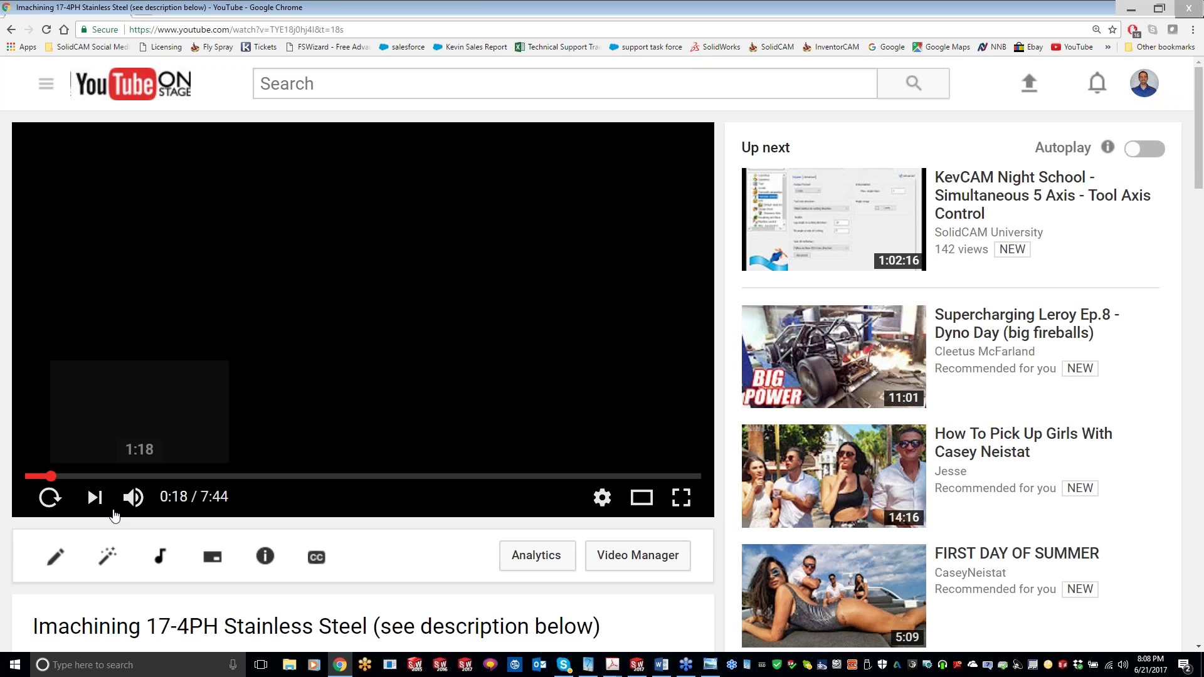
scroll(392, 522, "down", 3)
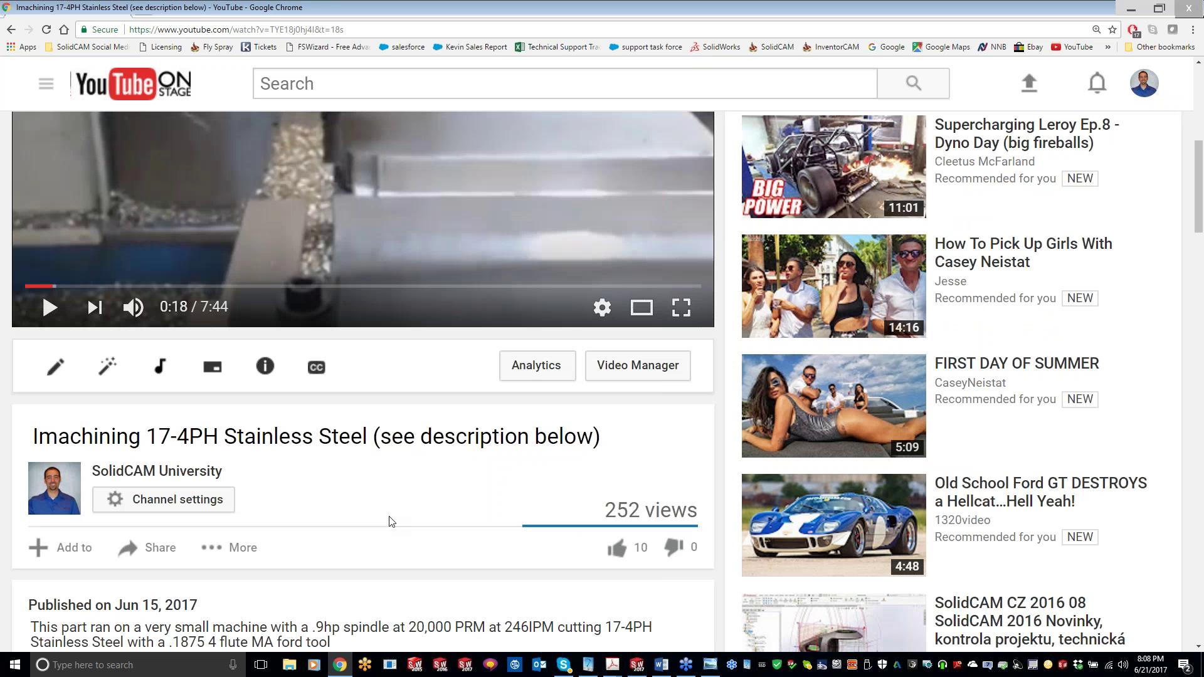
scroll(392, 522, "down", 3)
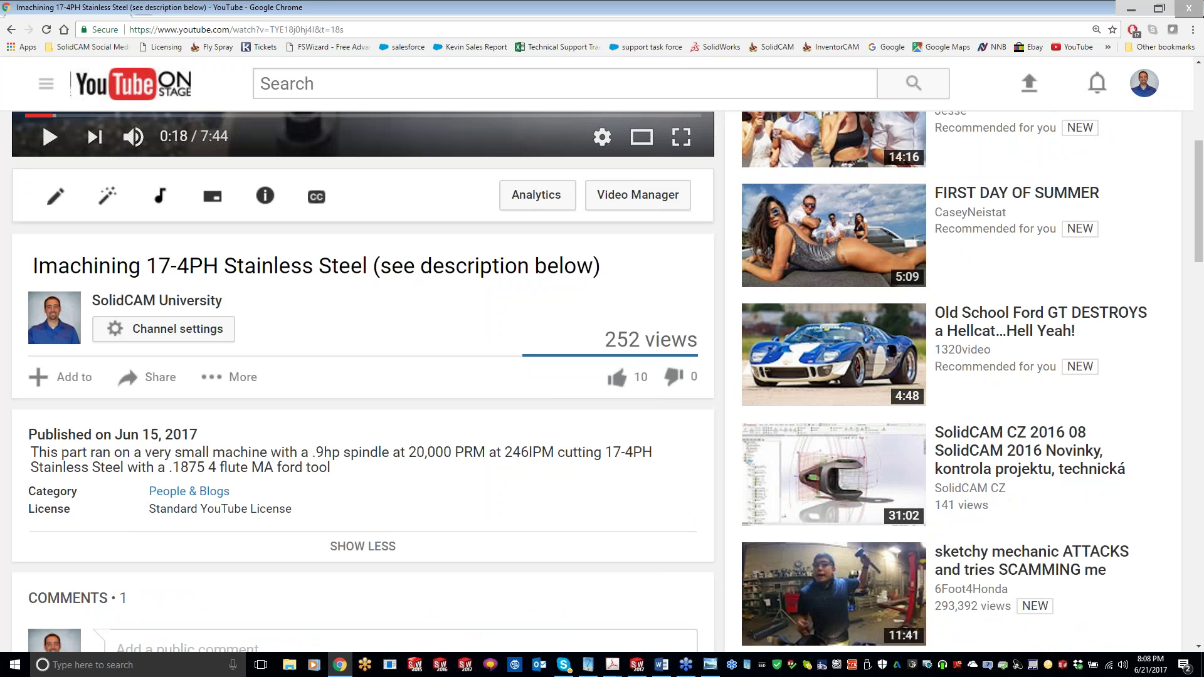
mouse_move(41, 455)
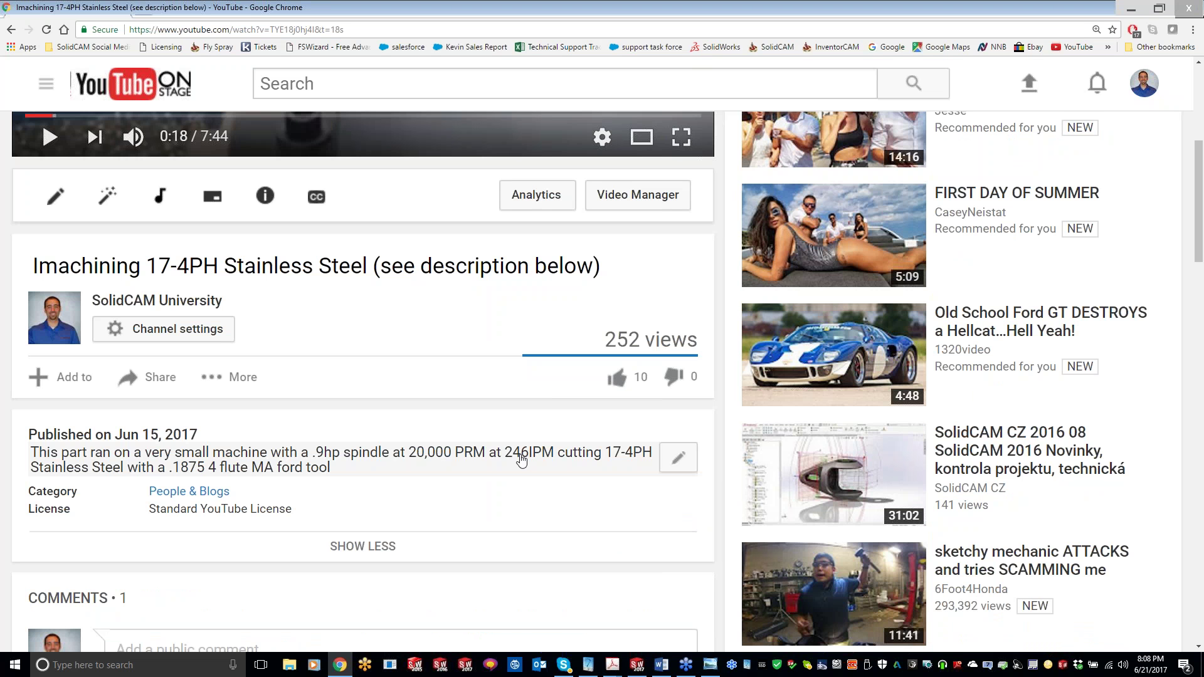
left_click(455, 480)
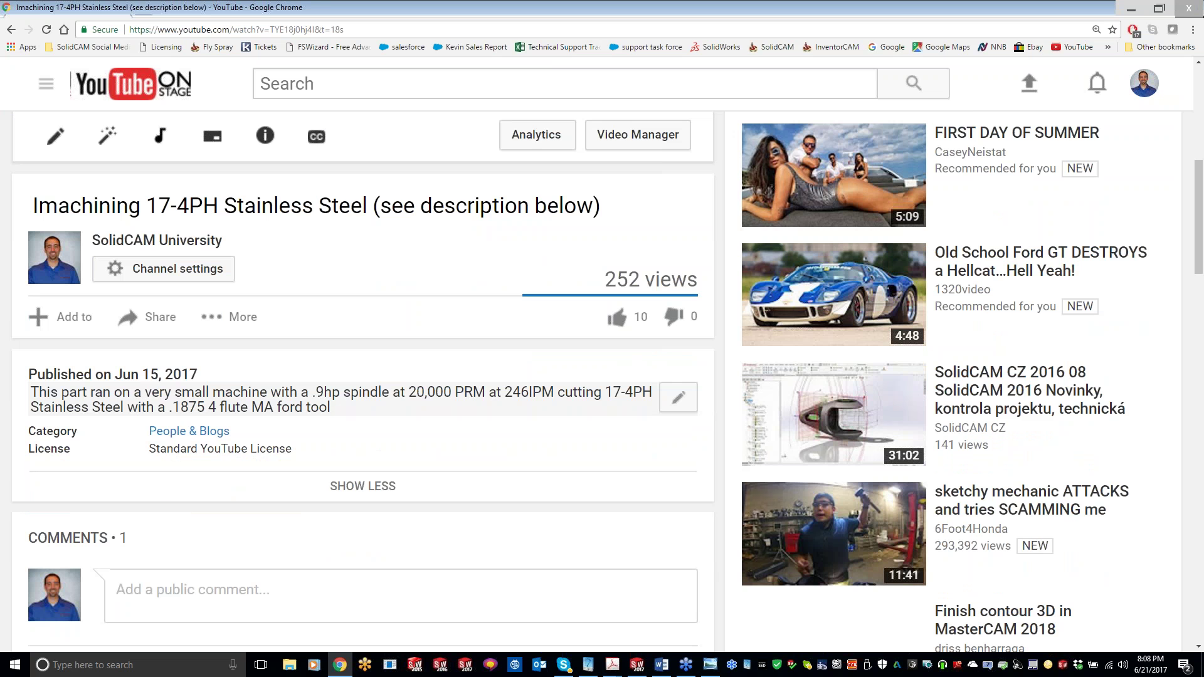
scroll(459, 359, "down", 1)
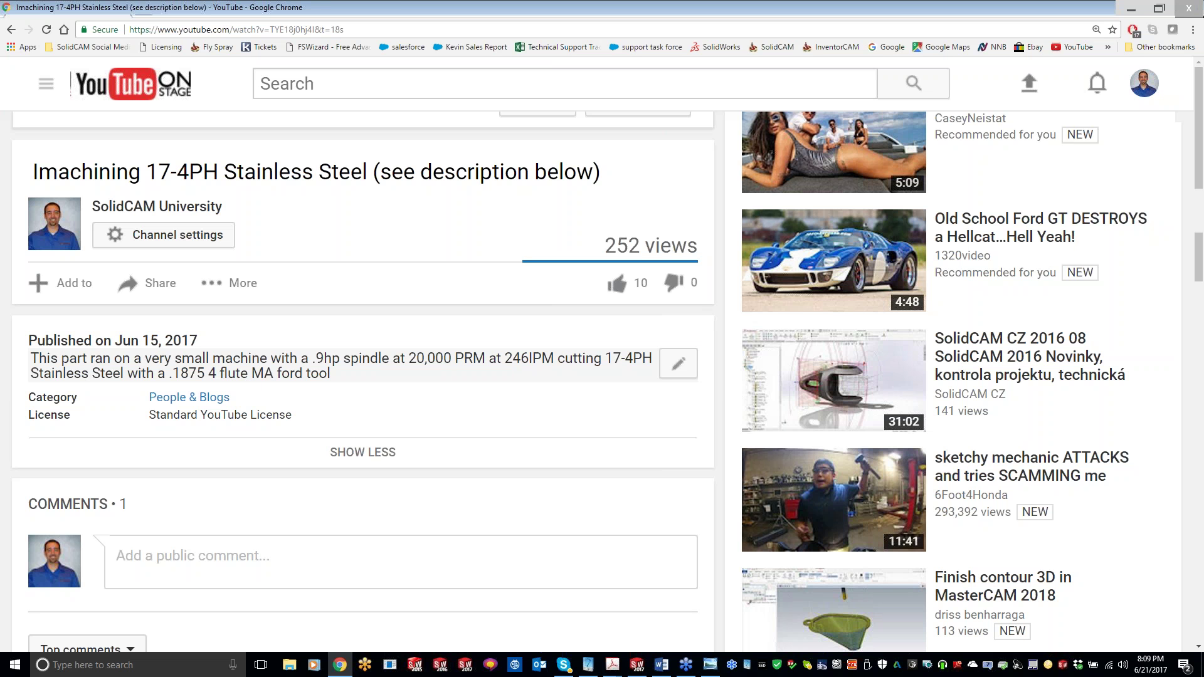
scroll(183, 120, "up", 7)
Return to the channel's video list and switch to SOLIDWORKS with the 5X PARALLEL CUTS INTRO assembly.
key("alt+Left")
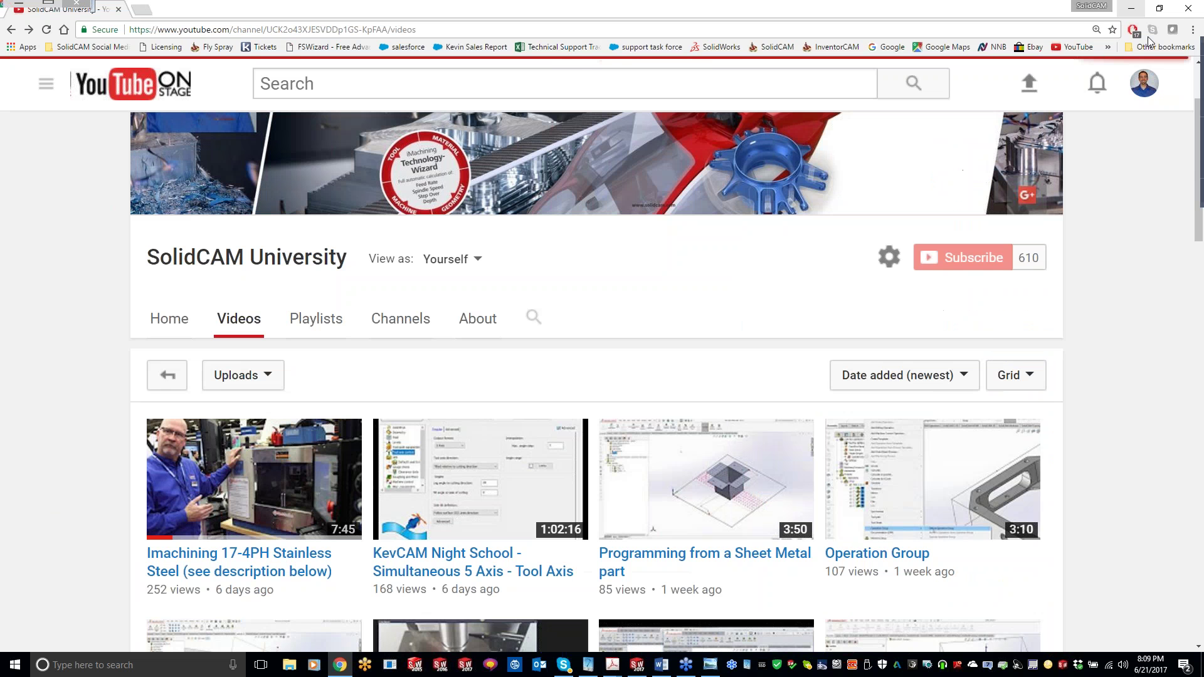
left_click(1130, 9)
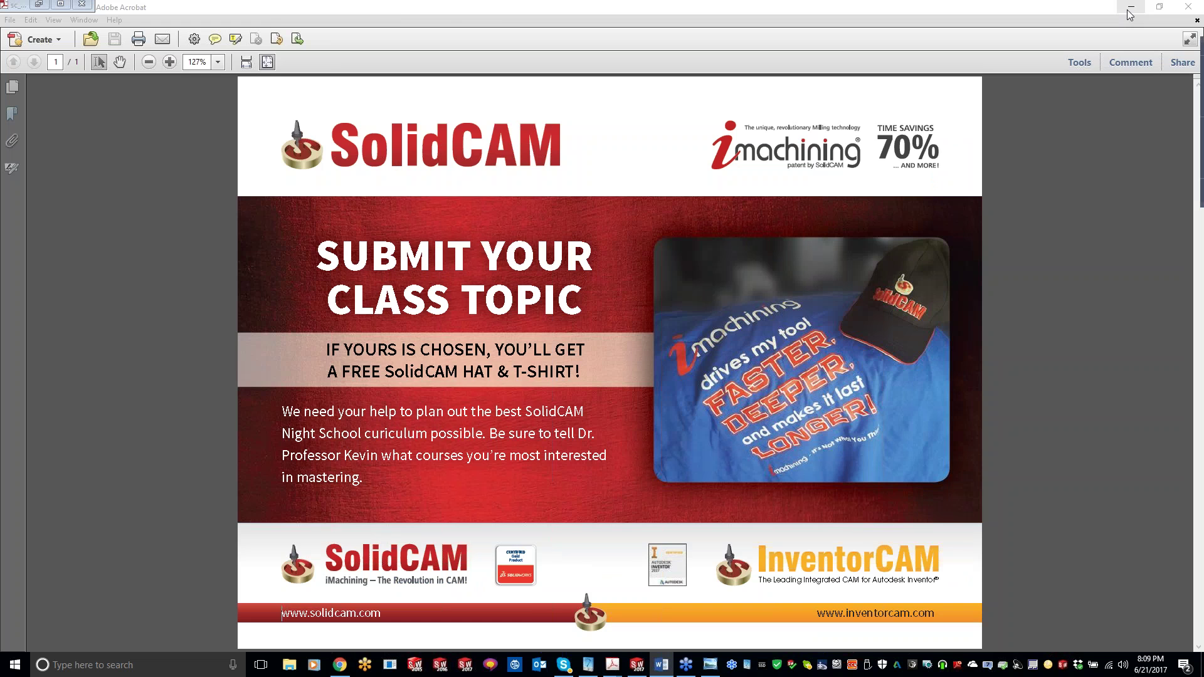
left_click(1127, 9)
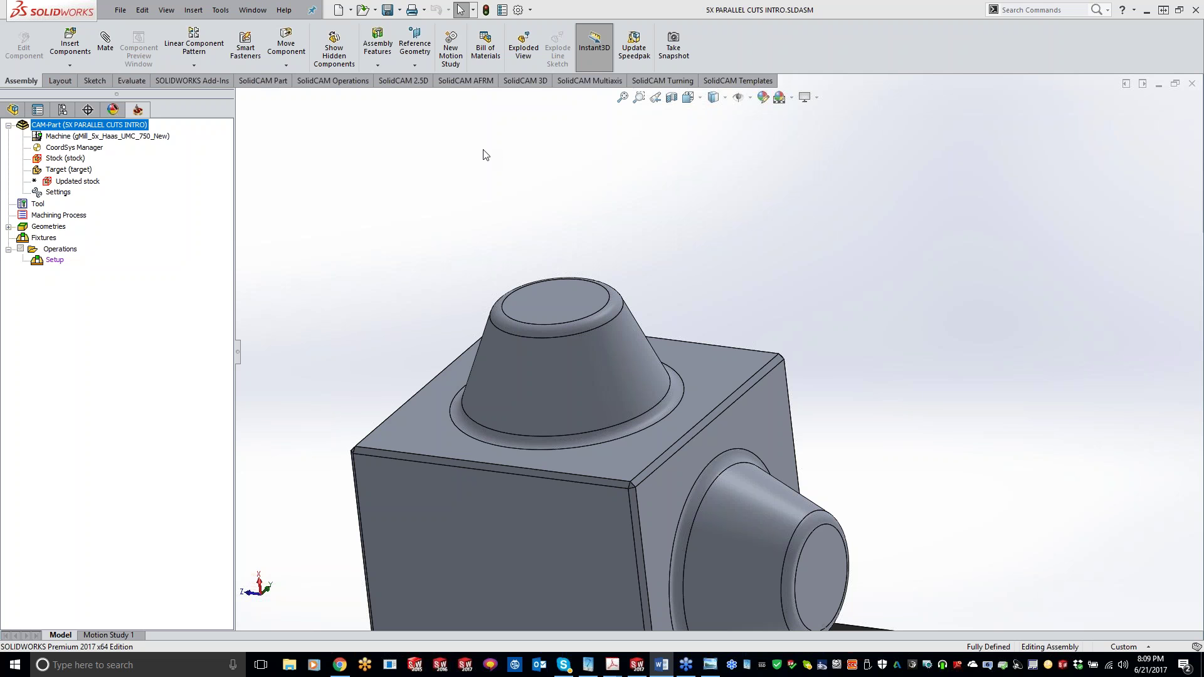
Start a new Sim. 5-Axis Milling operation for the 5X PARALLEL CUTS INTRO CAM-Part.
right_click(69, 250)
mouse_move(82, 276)
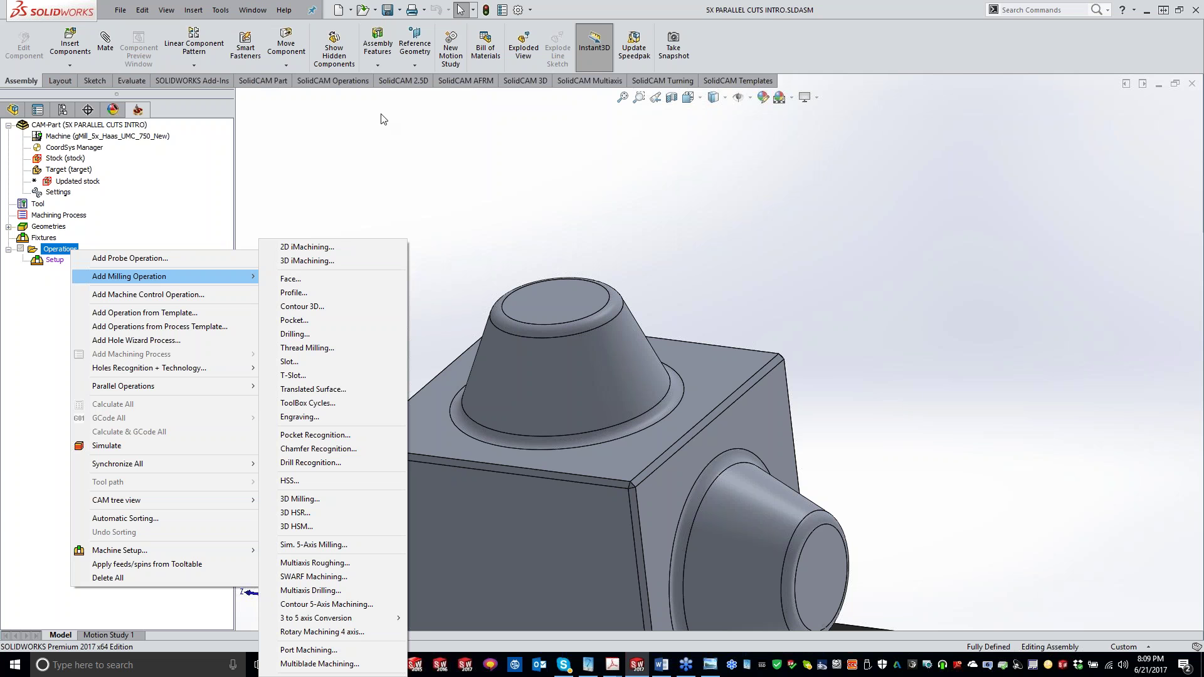
left_click(467, 82)
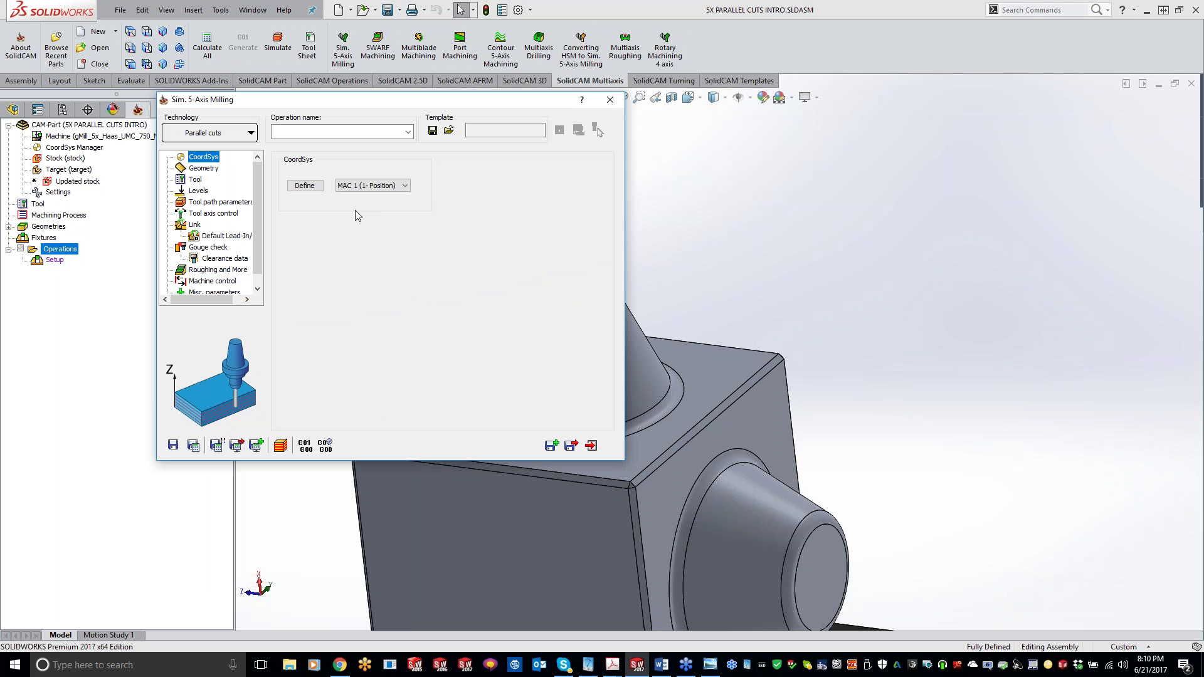
Keep the Parallel cuts technology, define the upper boss faces as the drive surface and assign the 1/4" Carbide Ball Endmill.
left_click(222, 139)
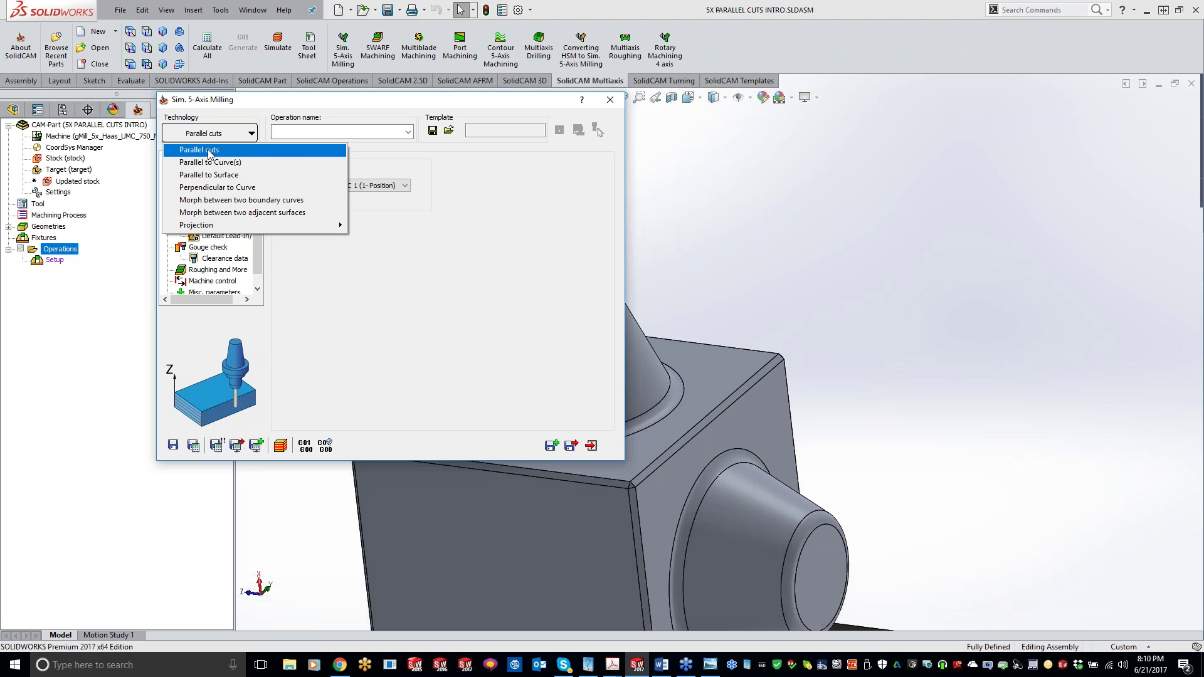
left_click(440, 289)
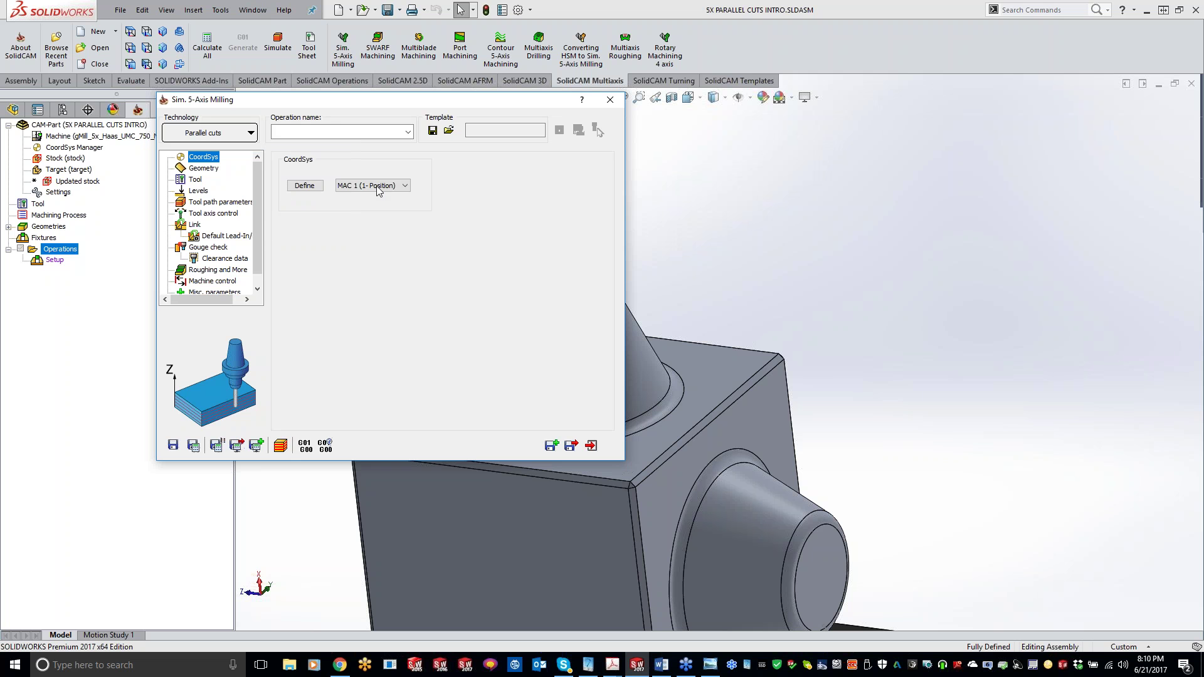
left_click(203, 168)
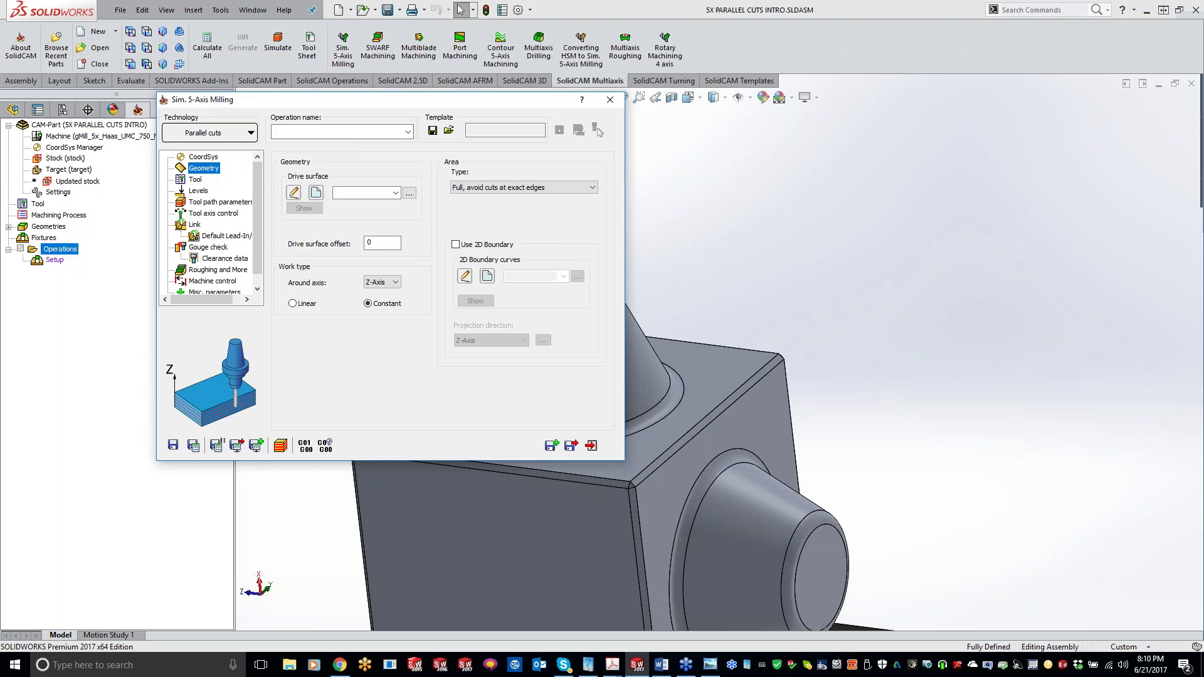
left_click(316, 192)
key("Escape")
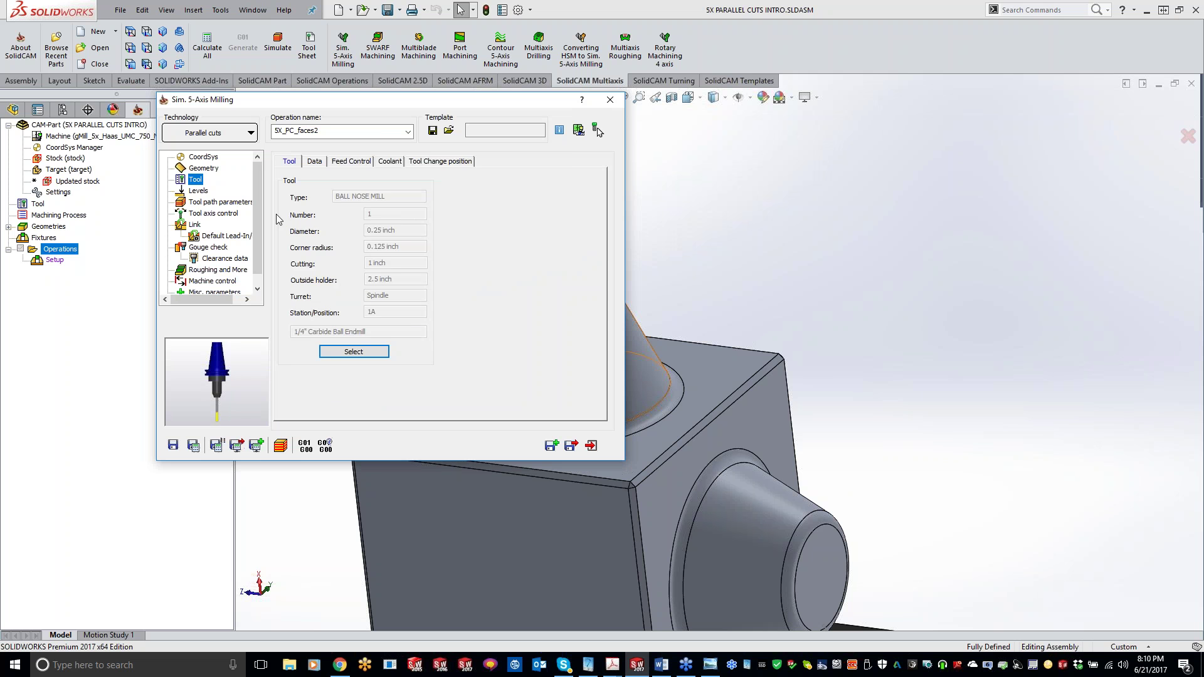
Set the cutting method to Spiral in the tool path's sorting parameters.
left_click(198, 190)
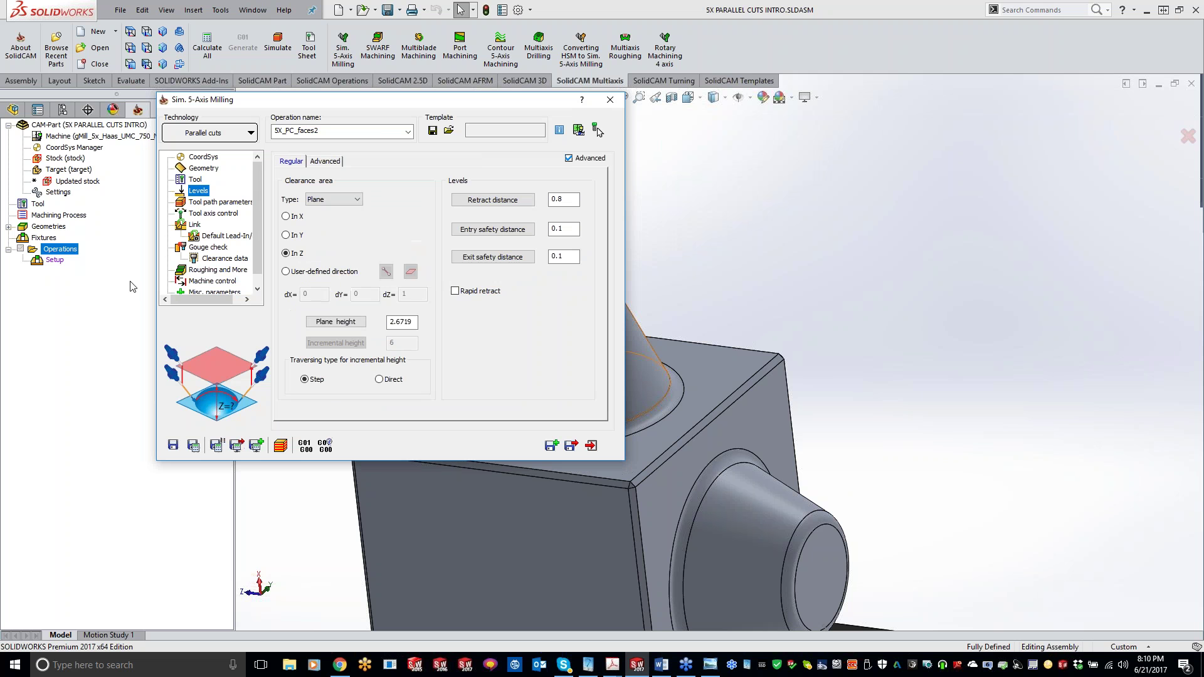
left_click(210, 206)
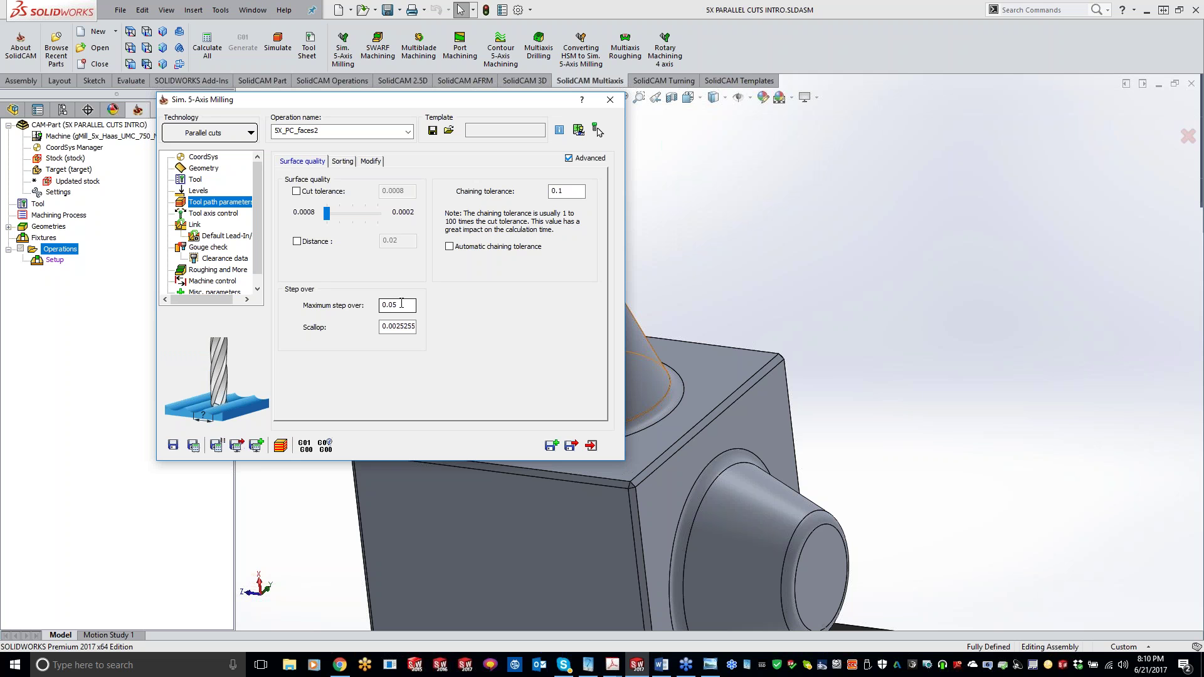
left_click(343, 161)
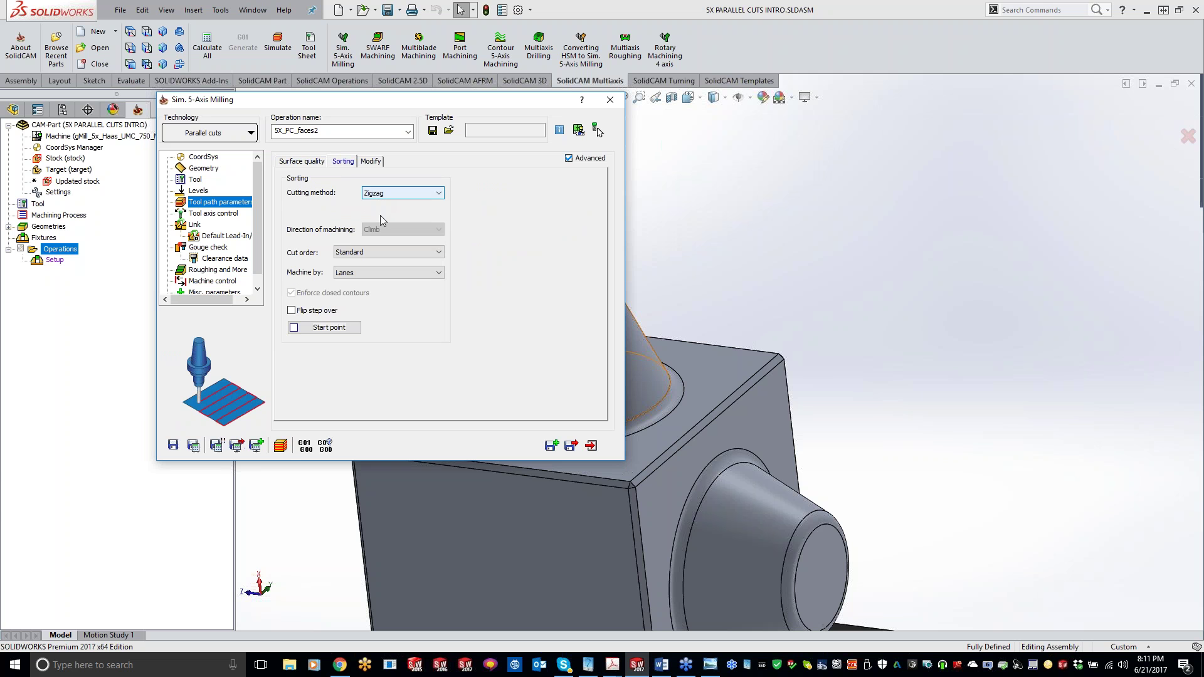
left_click(401, 193)
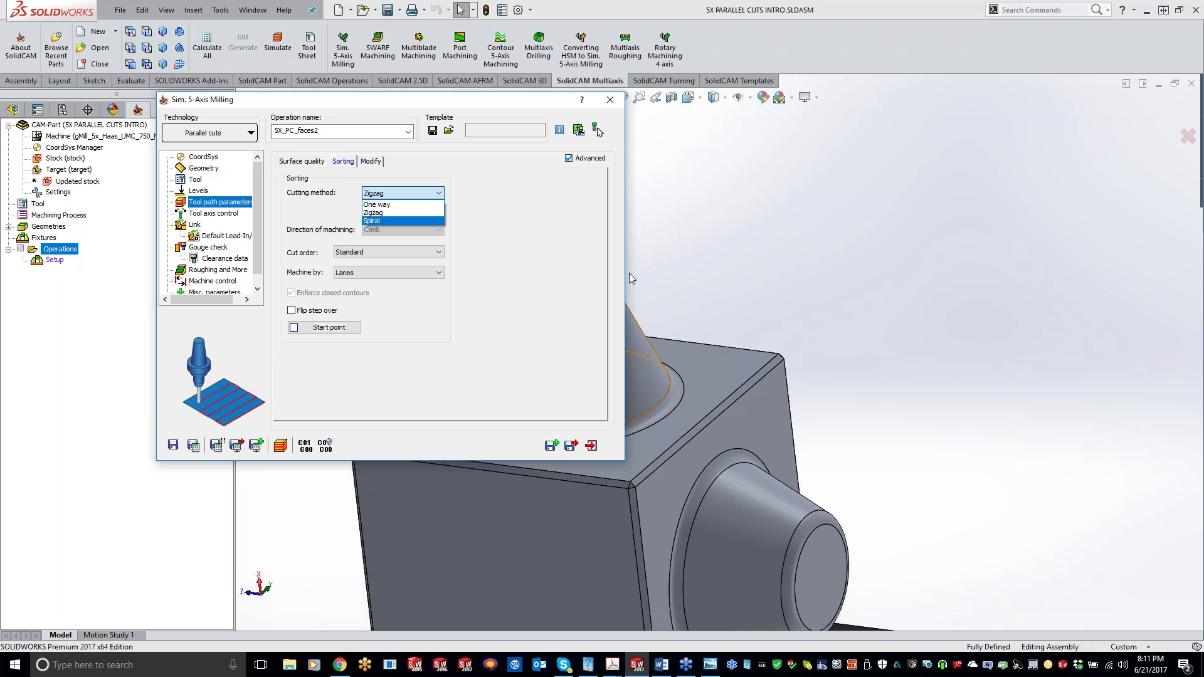
key("Return")
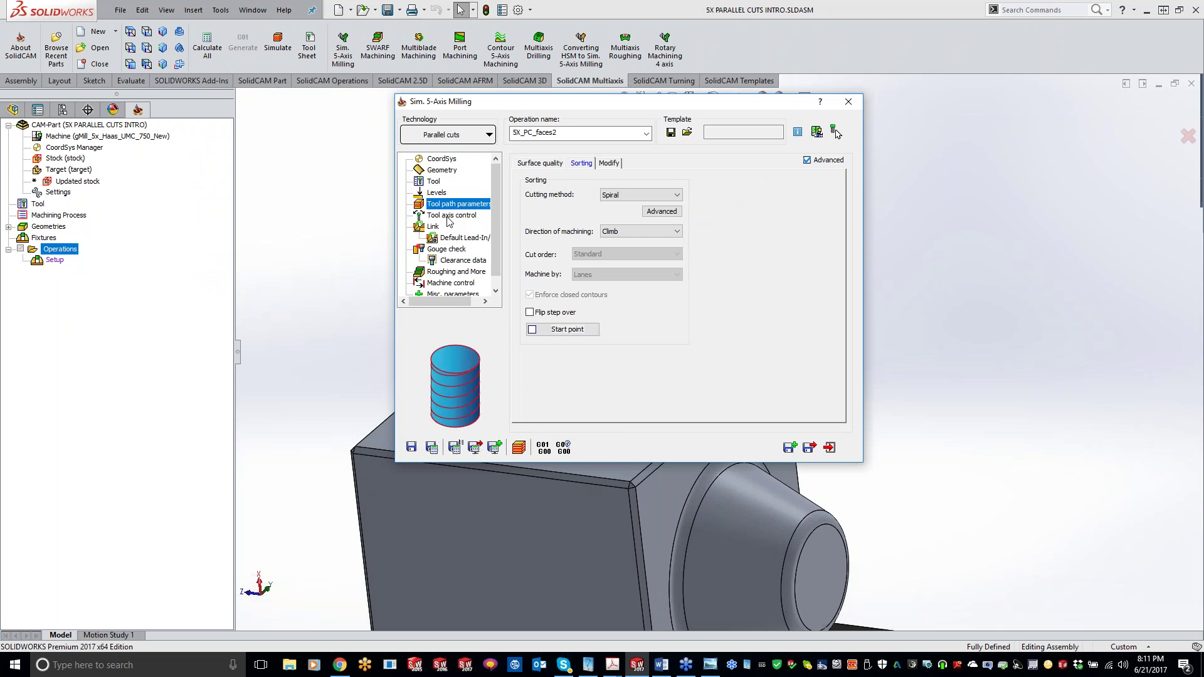
Review the lag and side tilt angles in the tool axis control settings, and save and calculate the operation.
left_click(451, 216)
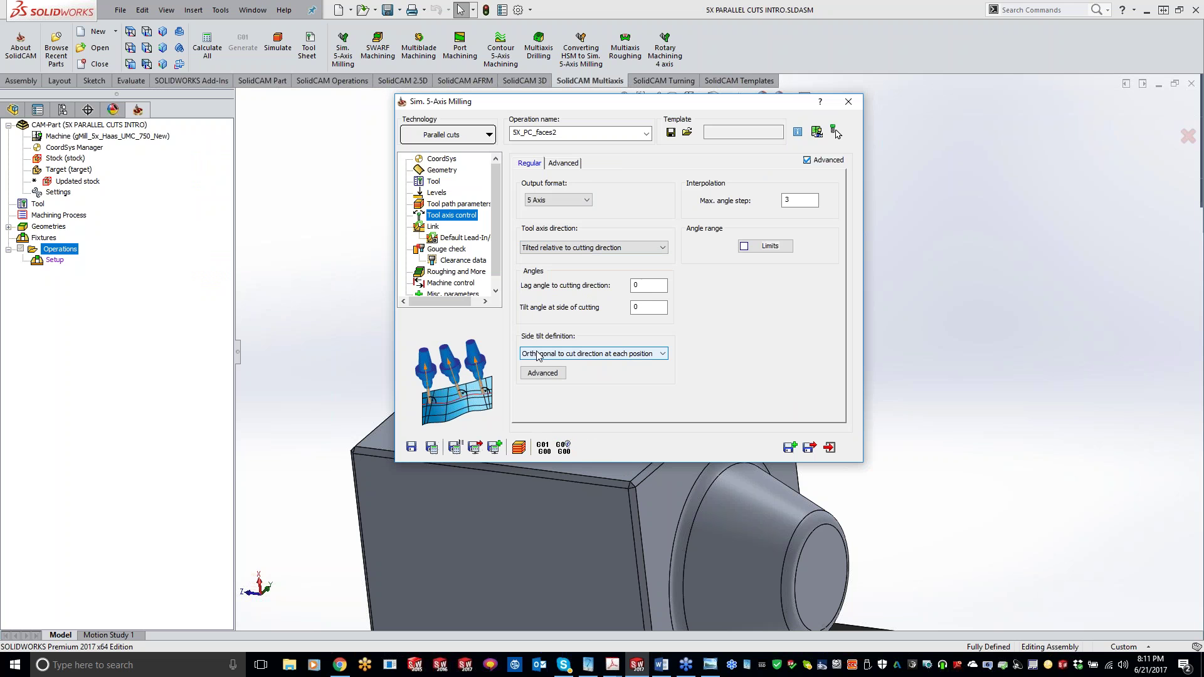
left_click(654, 305)
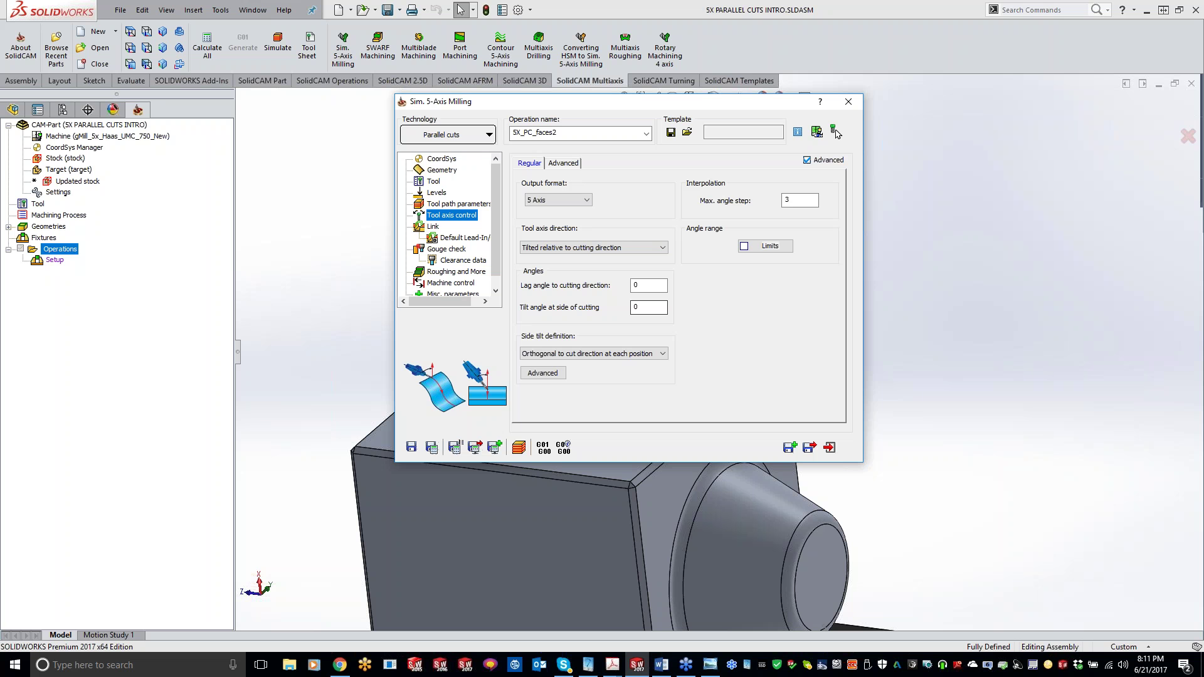
left_click(652, 285)
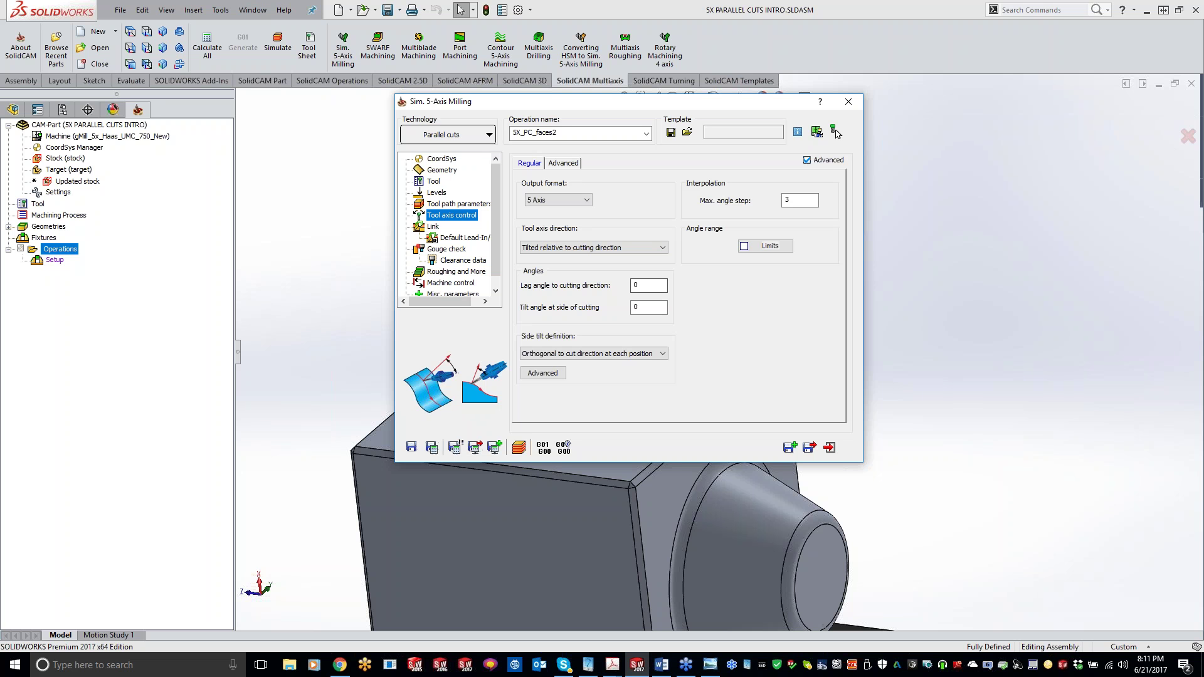
key("Tab")
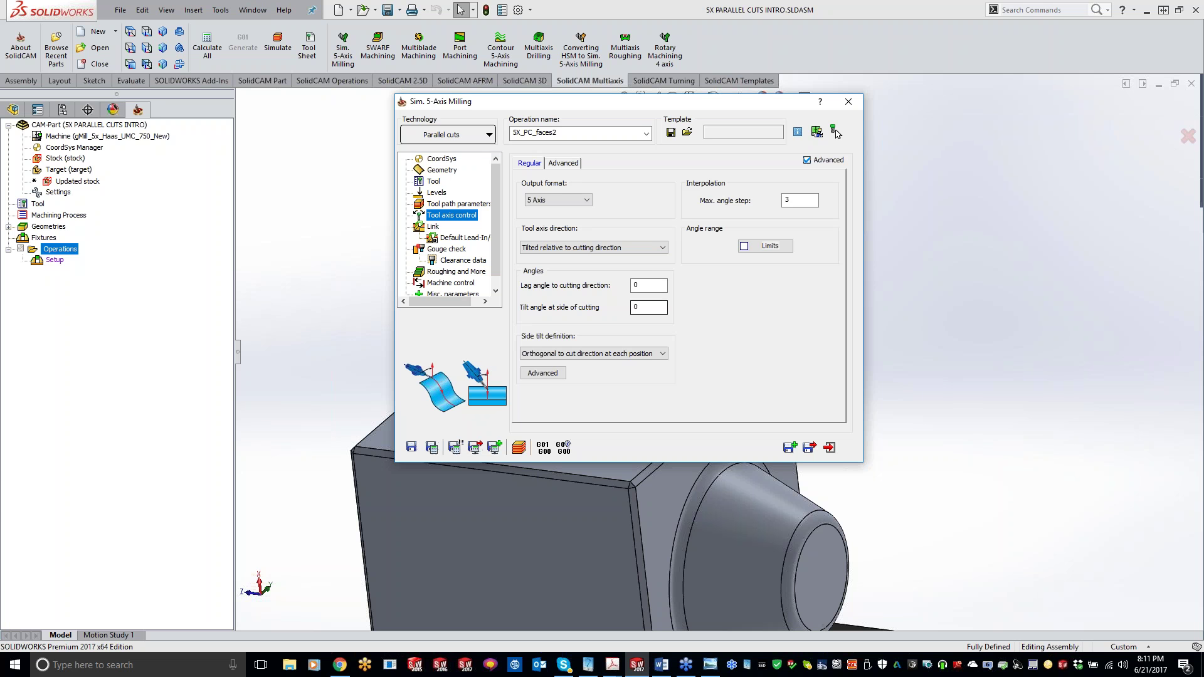
left_click(432, 447)
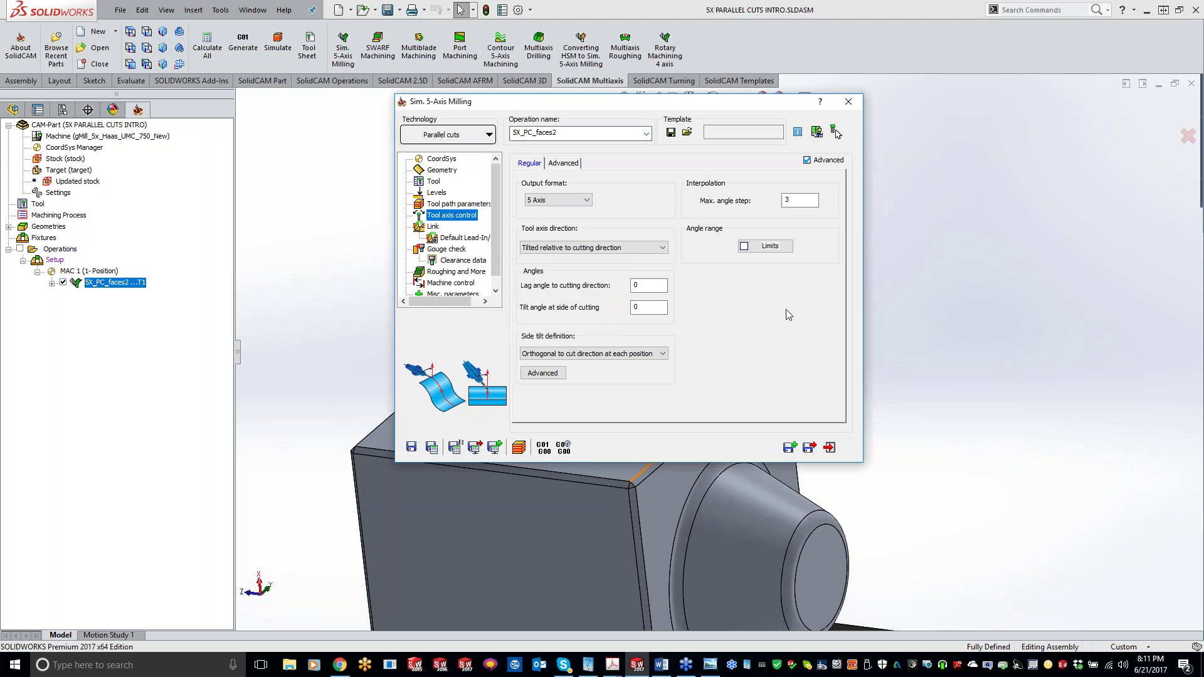
Set the clearance plane height to 8, recalculate the operation and inspect its retract moves over the upper boss.
middle_click_drag(775, 287, 652, 437)
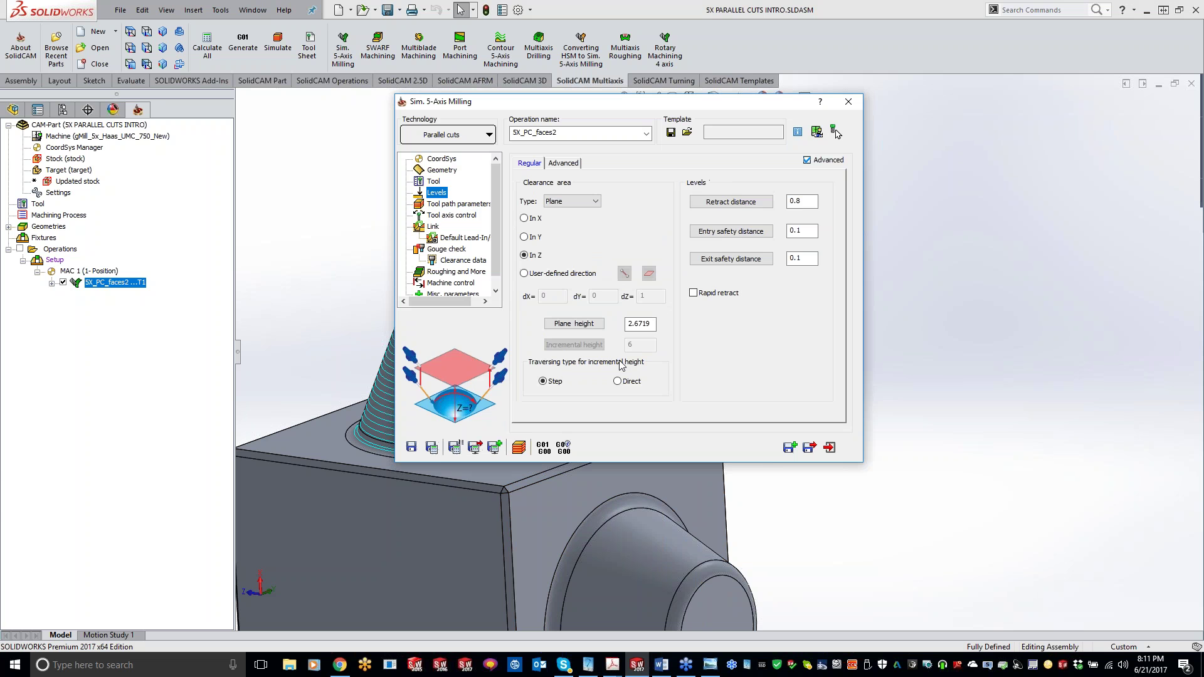
left_click(593, 327)
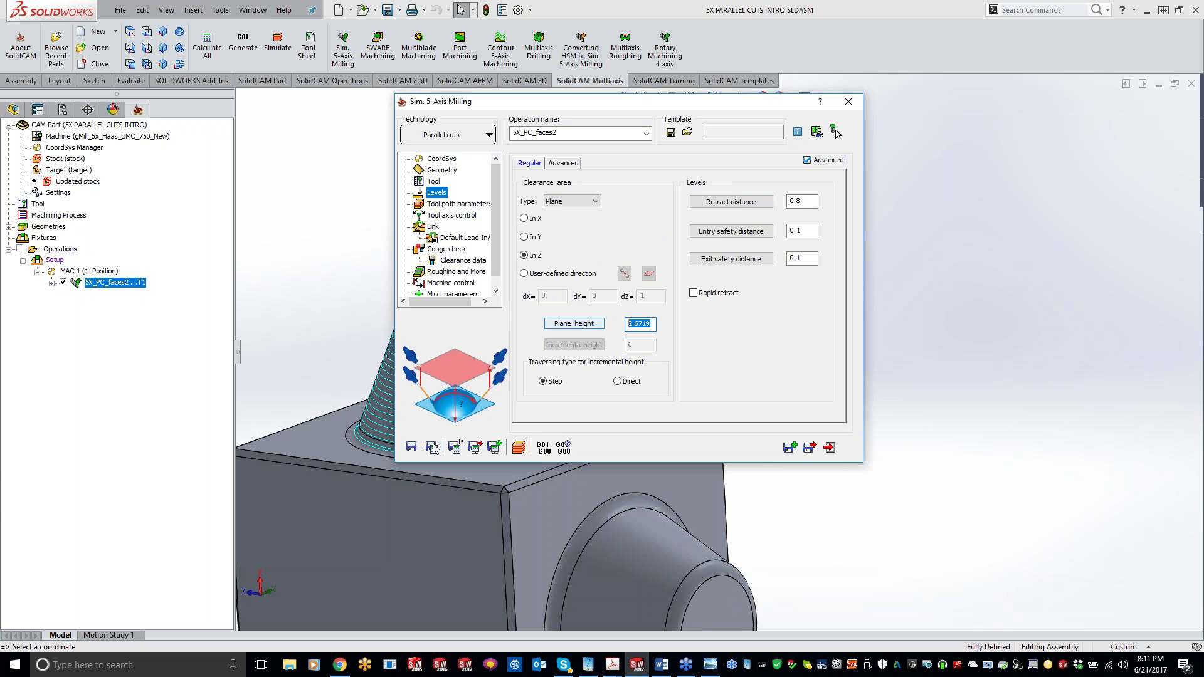
type("8")
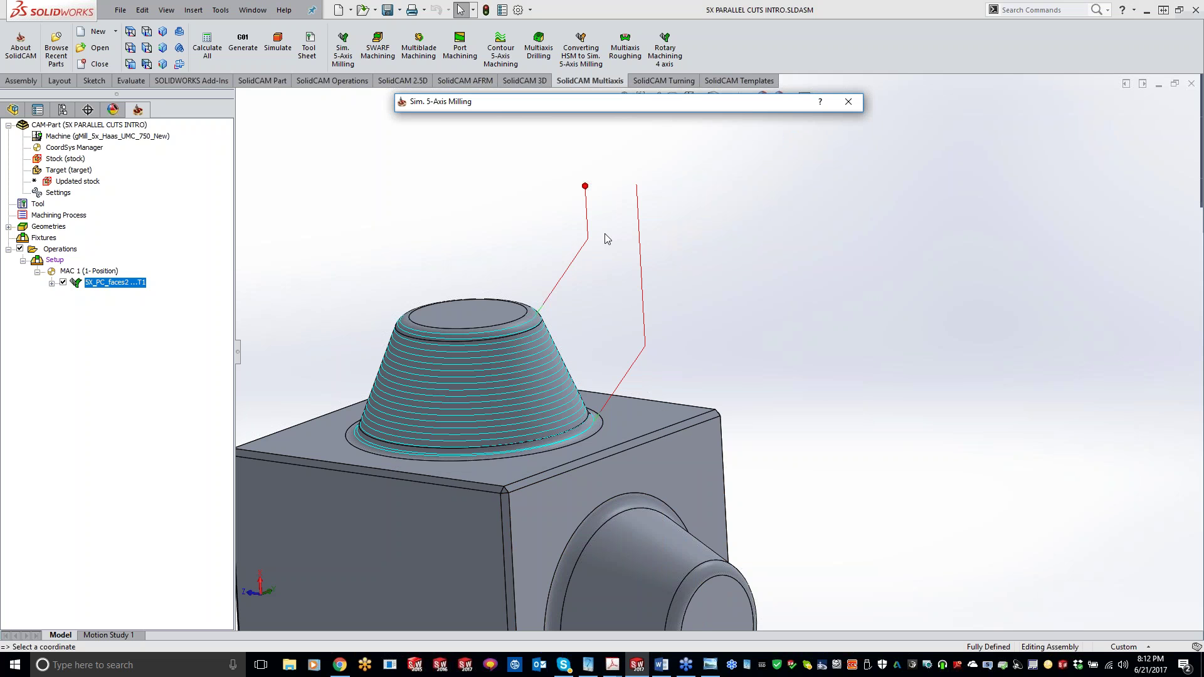
mouse_move(605, 239)
middle_mouse_down()
mouse_move(584, 235)
mouse_move(543, 308)
middle_mouse_up()
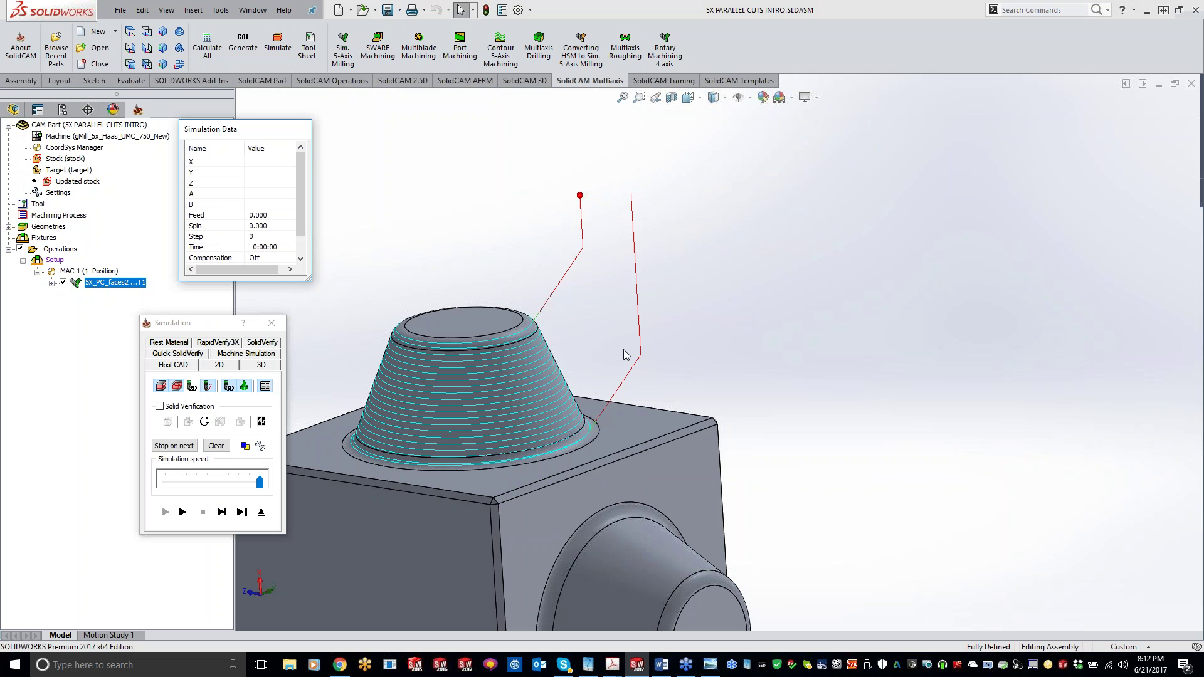
Run the SolidVerify simulation of the spiral boss toolpath, first at reduced speed and then faster.
middle_click_drag(623, 350, 590, 374, "ctrl")
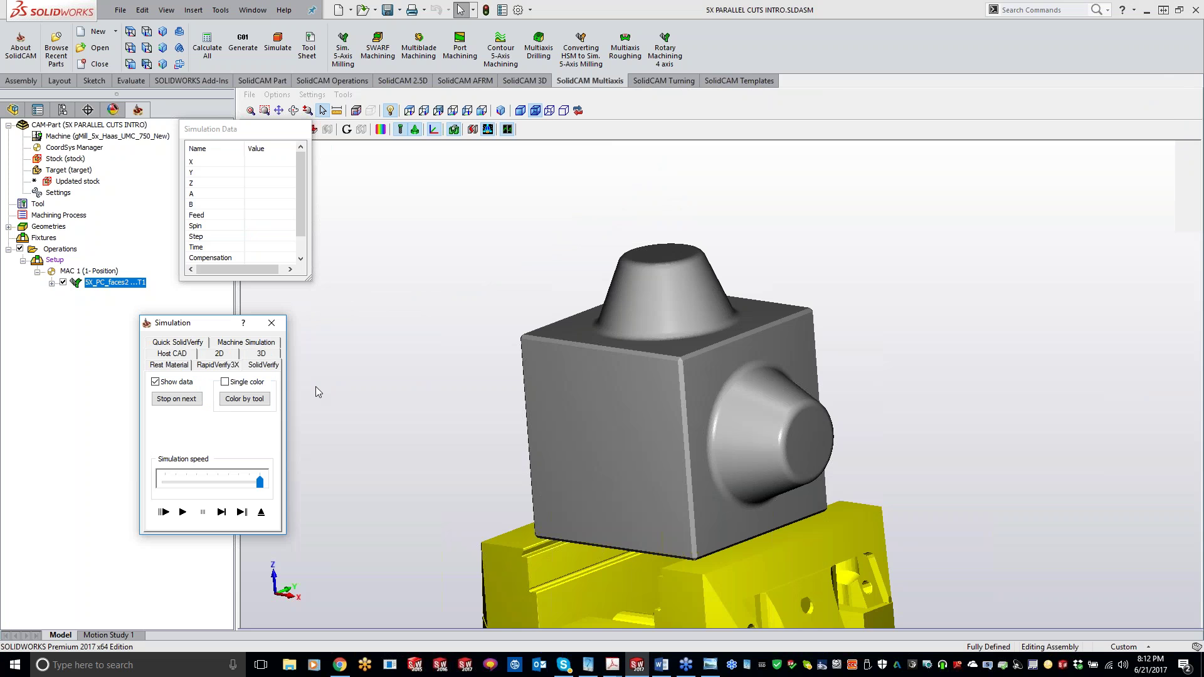
left_click_drag(259, 484, 196, 483)
left_click(242, 511)
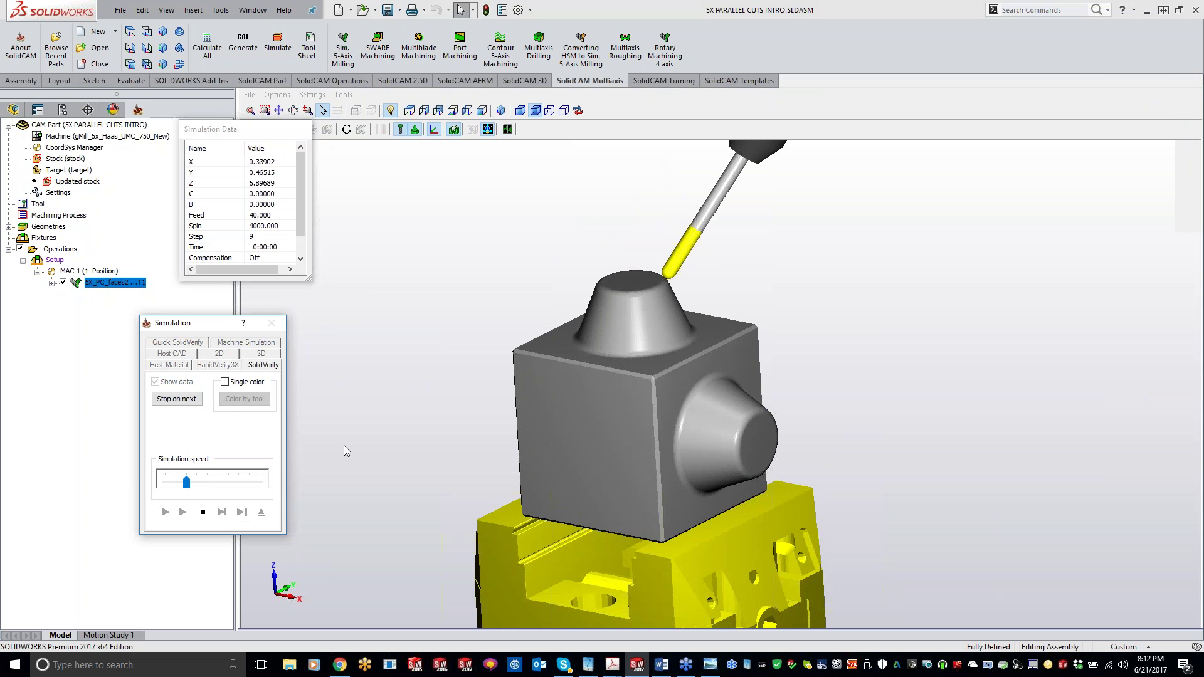
middle_click_drag(344, 447, 618, 339)
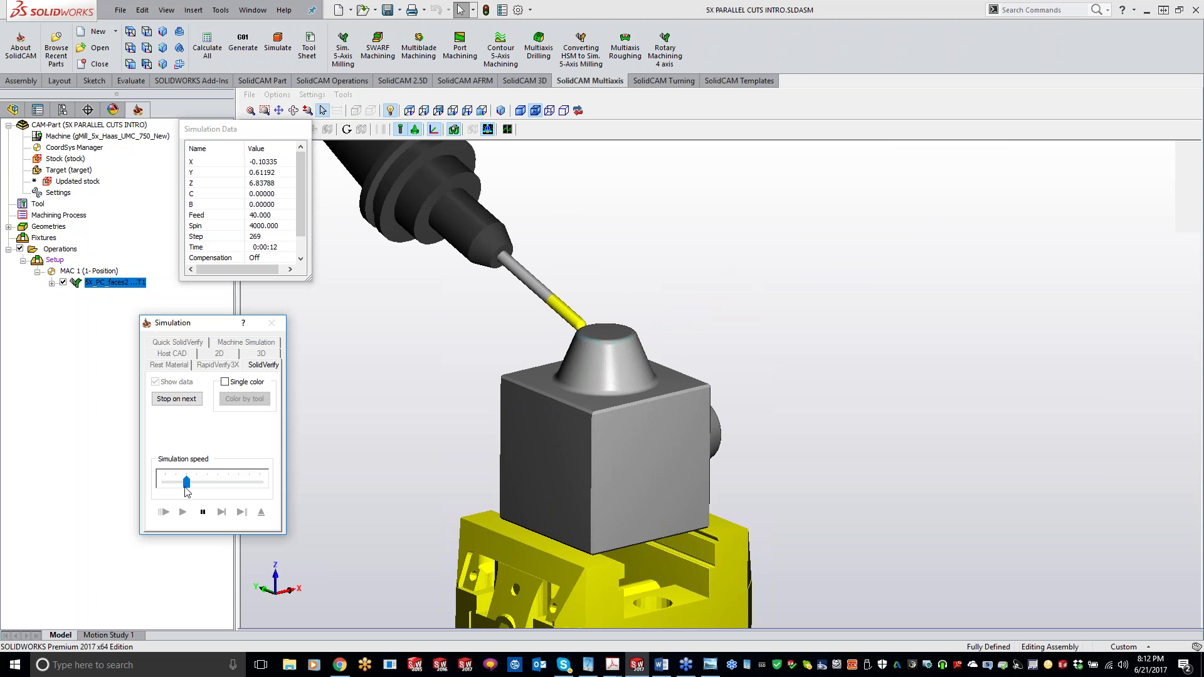
left_click(238, 481)
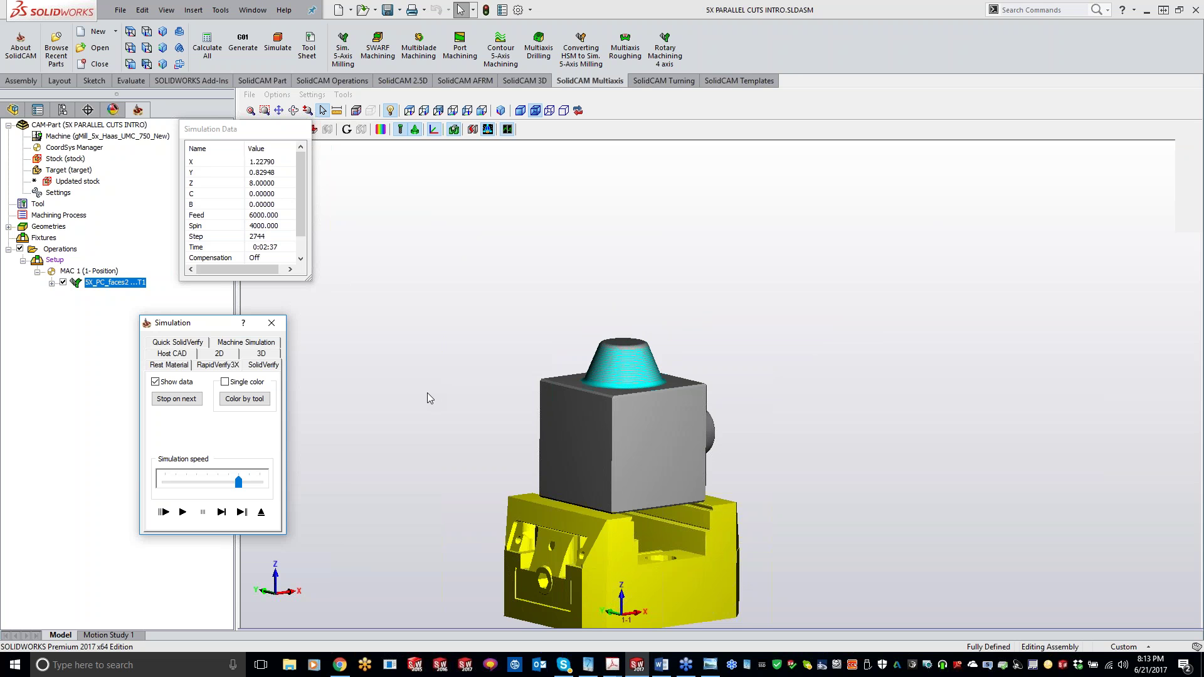
Run the full machine simulation at adjusted speeds to examine the table and tool motion around the boss, and exit the simulation.
left_click(246, 341)
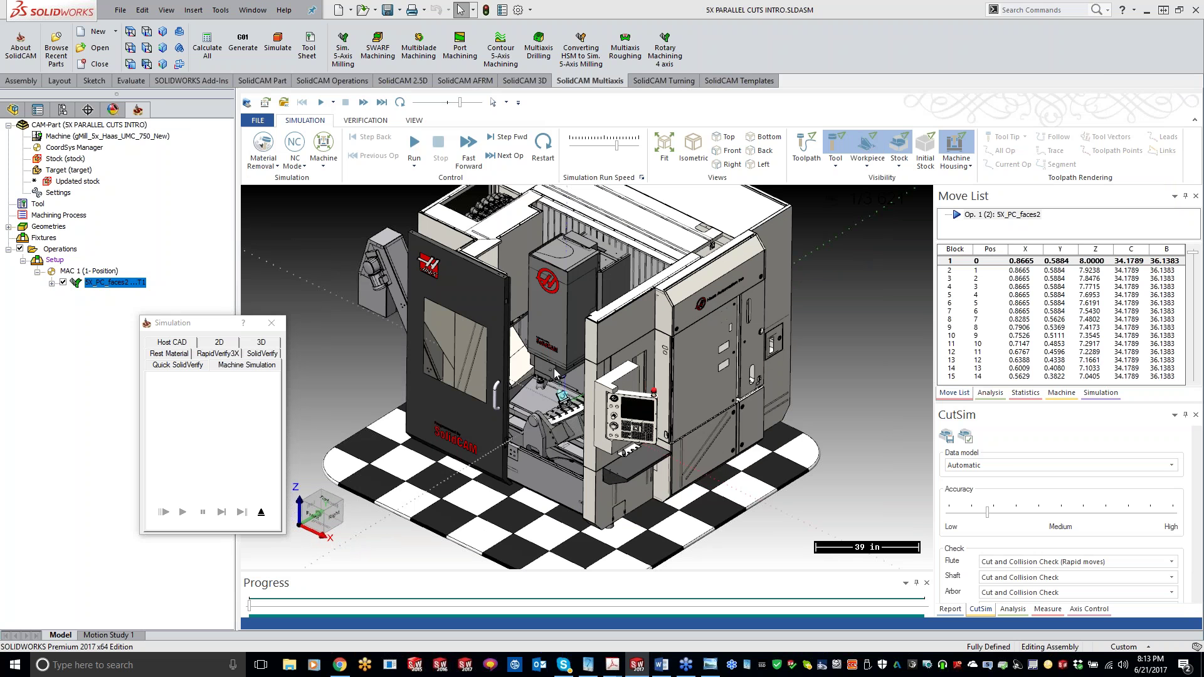
scroll(555, 372, "up", 5)
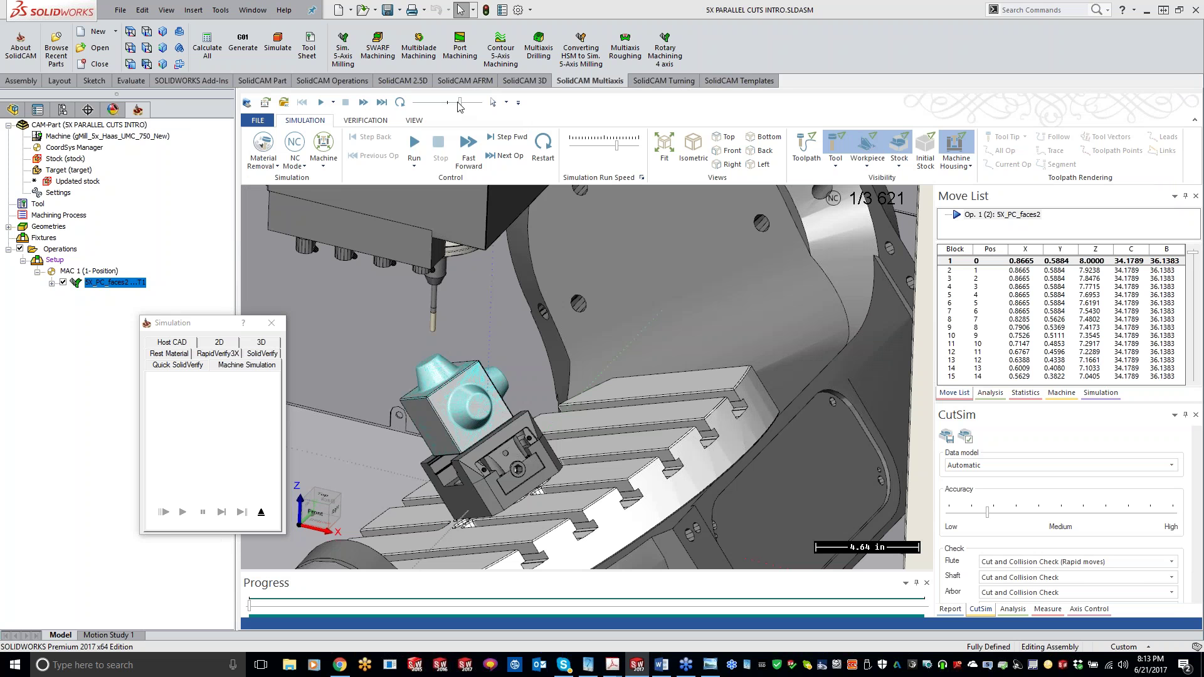
left_click_drag(459, 103, 437, 103)
left_click(414, 145)
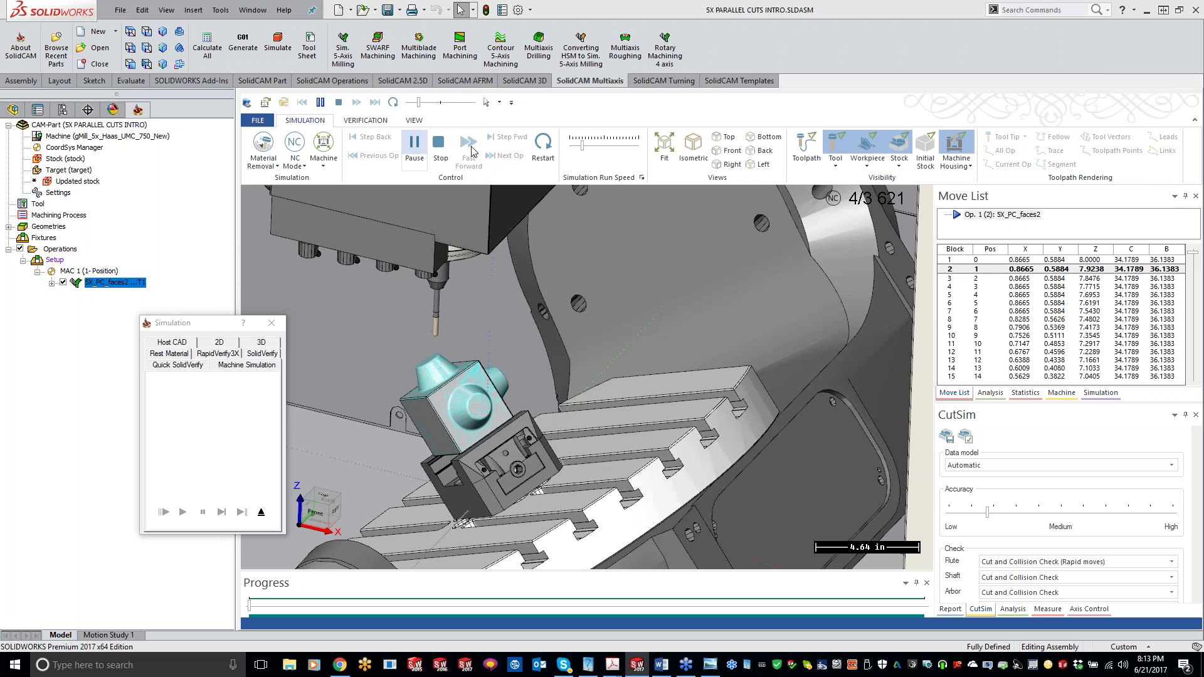
left_click_drag(420, 103, 436, 105)
left_click(435, 104)
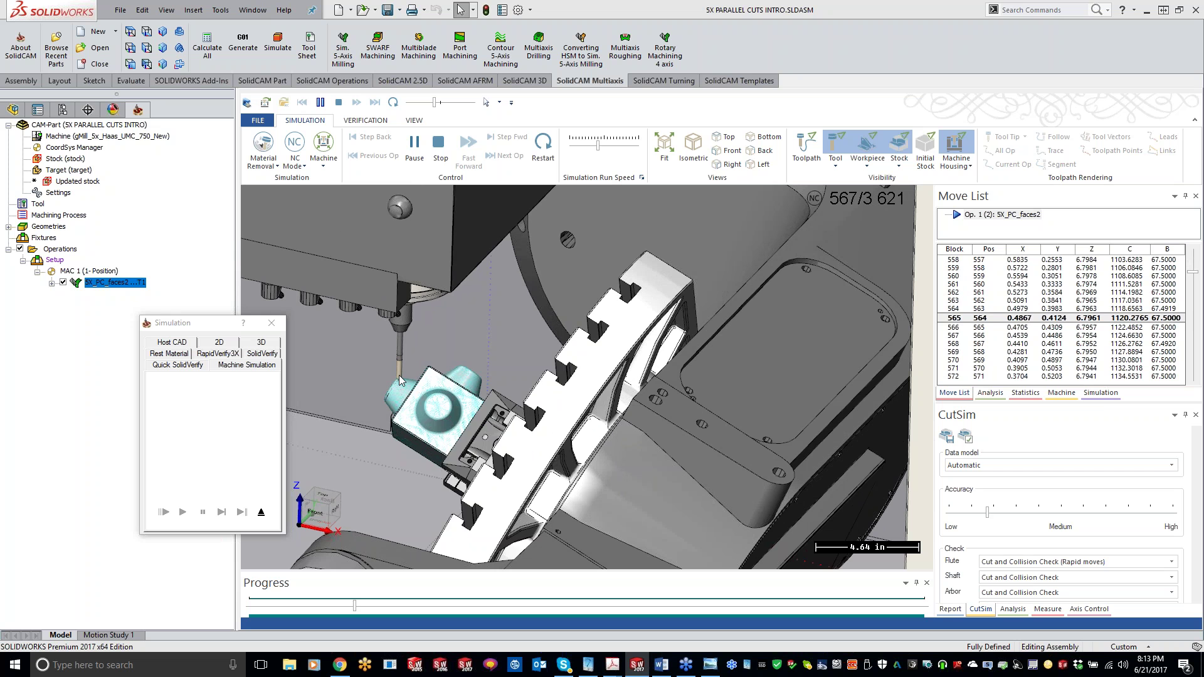
left_click_drag(434, 102, 438, 103)
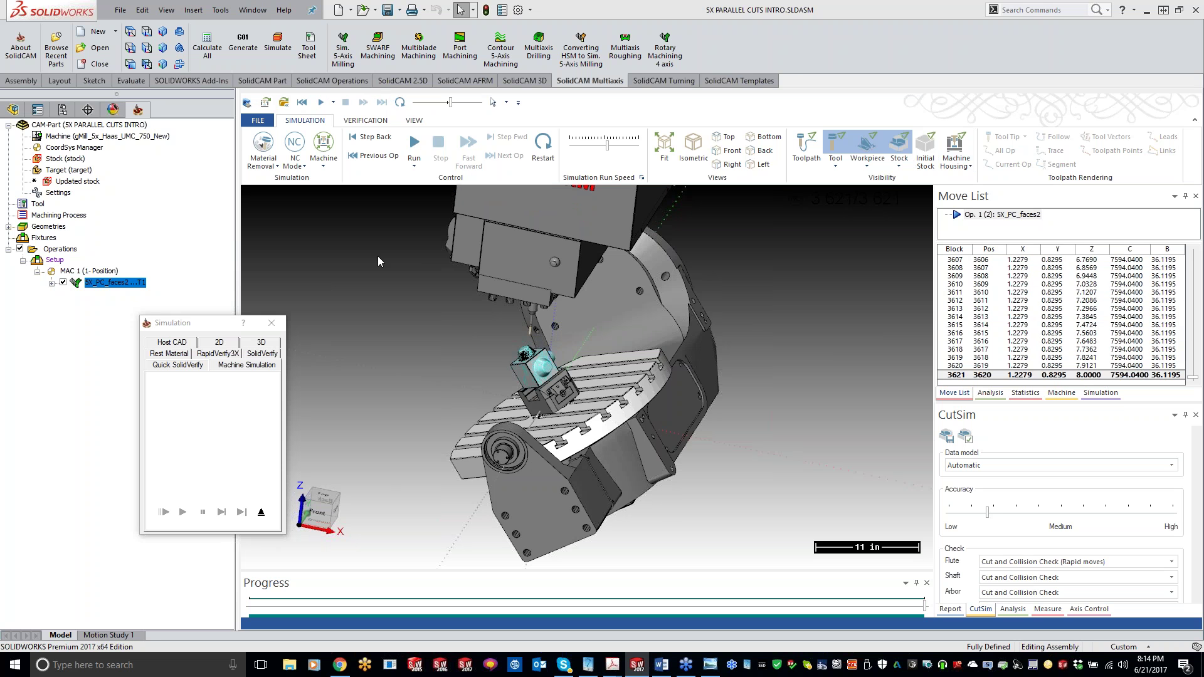
left_click(279, 321)
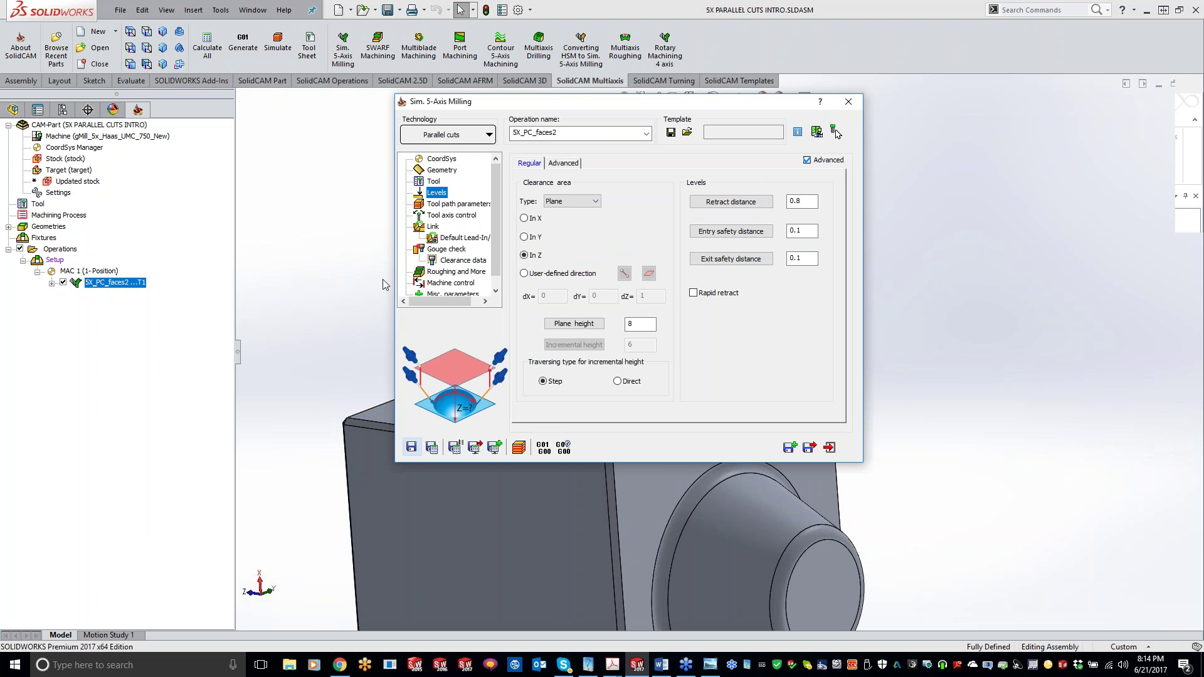
Set the lag angle to cutting direction to 20 in the tool axis control, recalculate and show the toolpath on the boss.
left_click(451, 216)
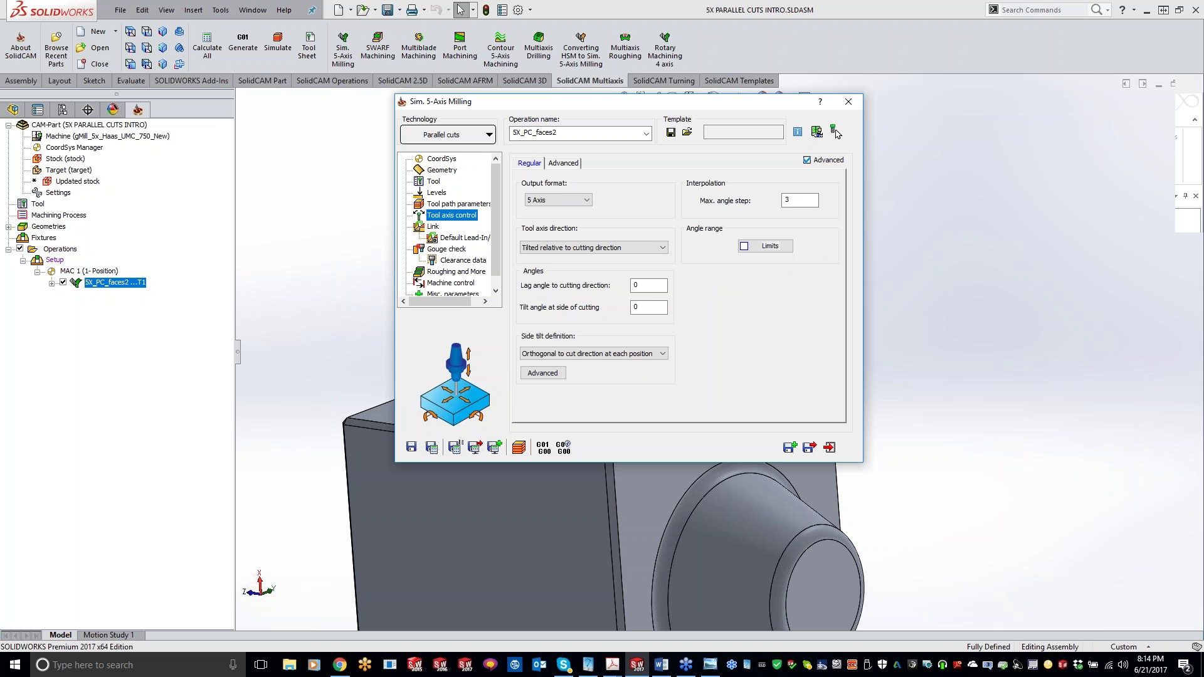
key("Tab")
type("20")
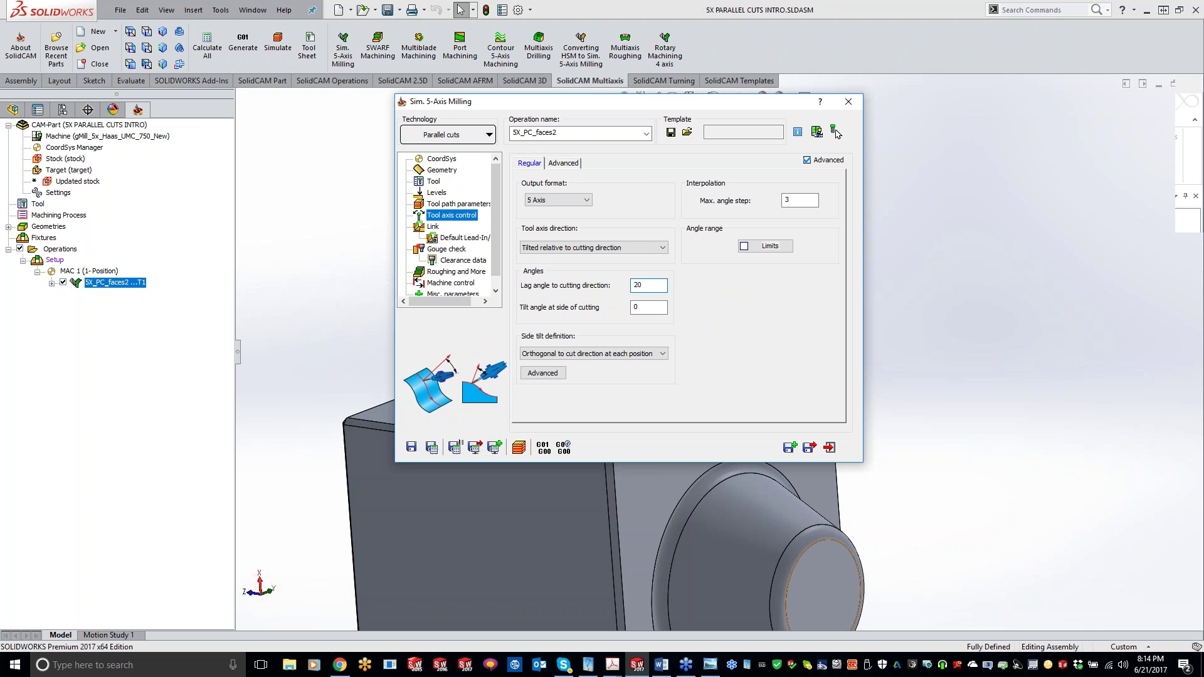
left_click(608, 494)
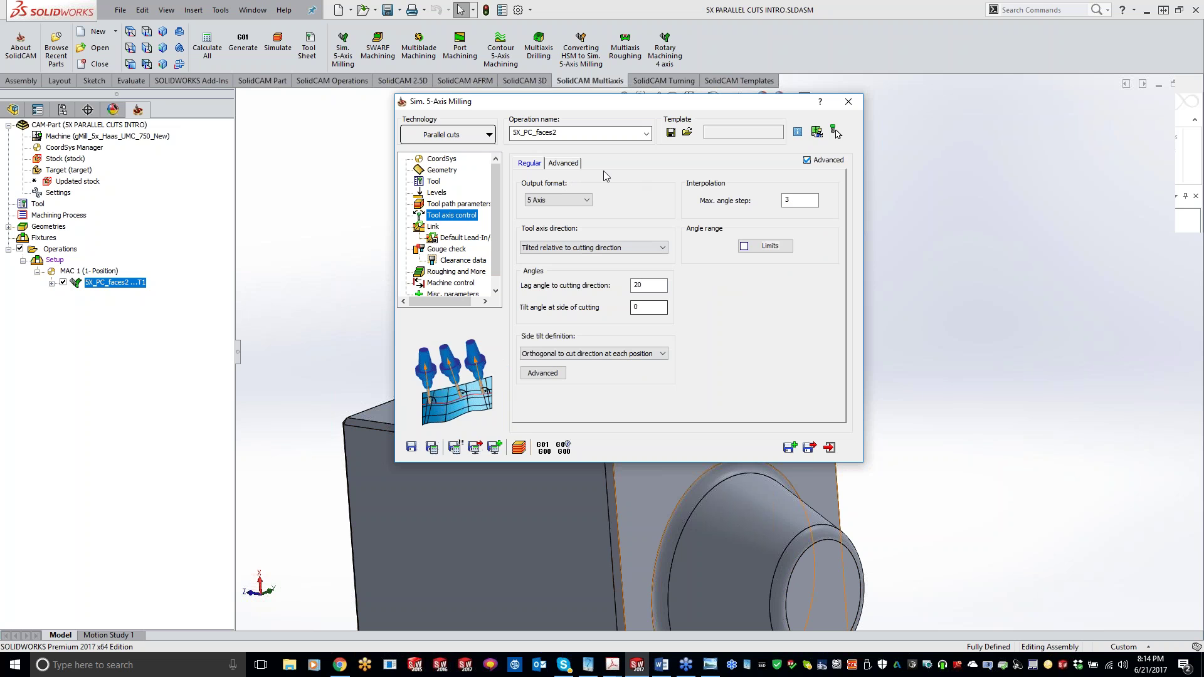
double_click(614, 105)
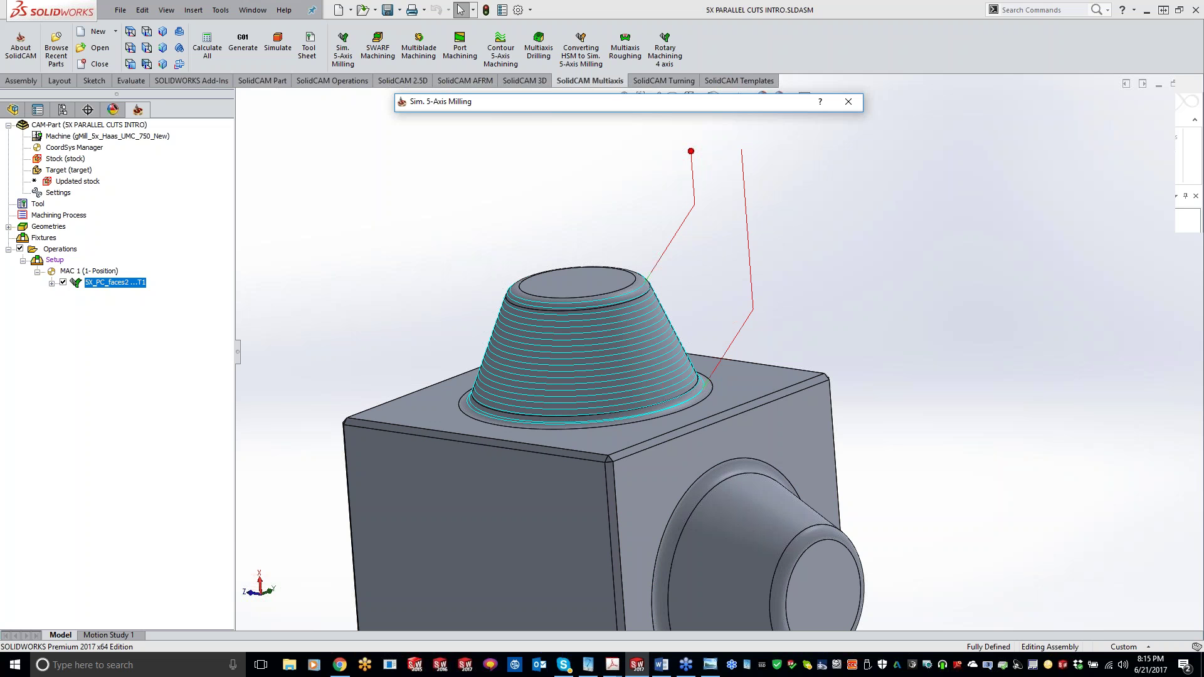
Run the machine simulation with the 20-degree lag angle and examine the tool's contact with the boss up close.
left_click(246, 353)
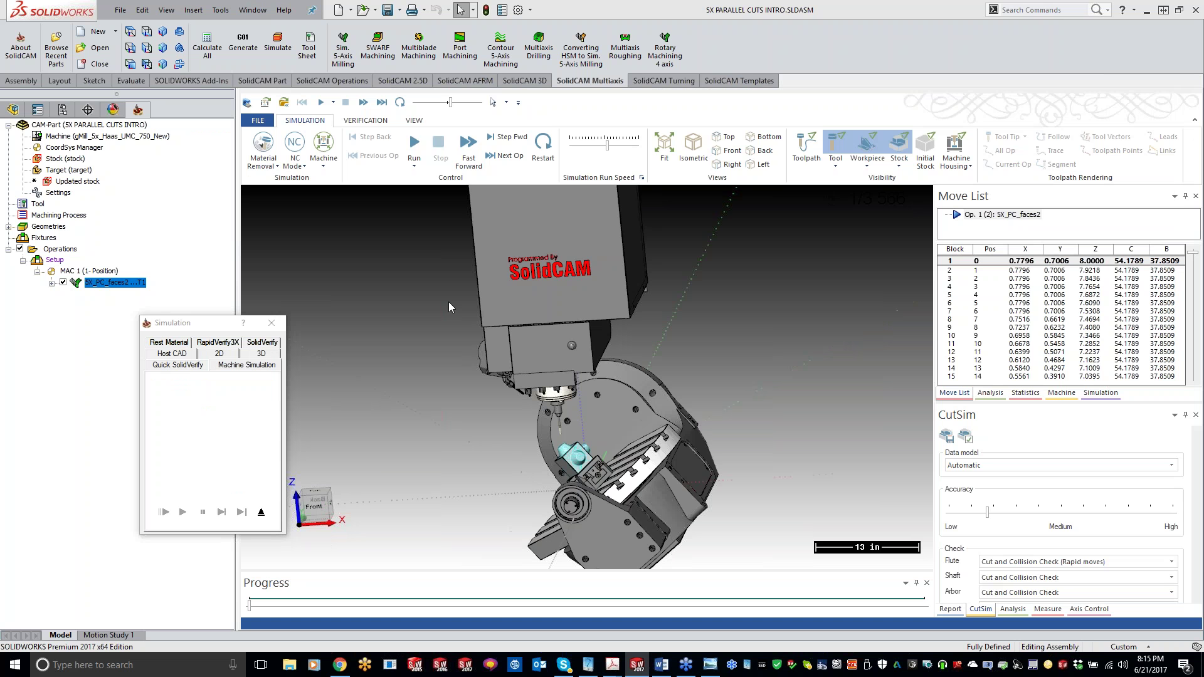
left_click(414, 147)
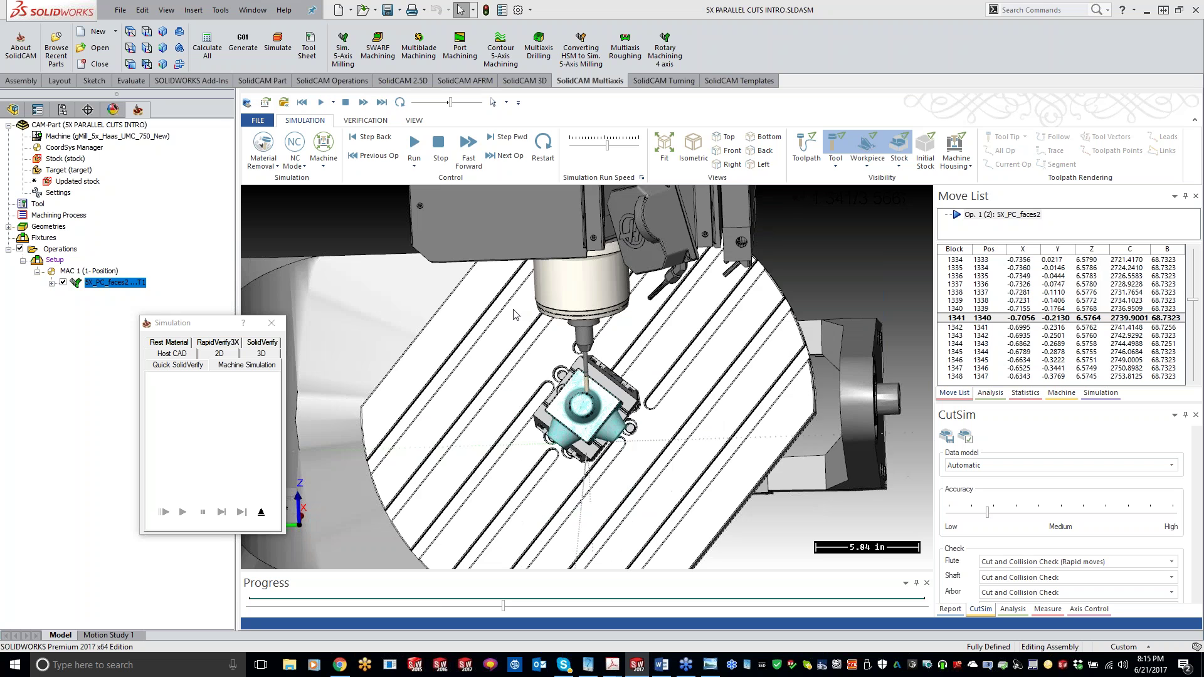
scroll(513, 313, "up", 5)
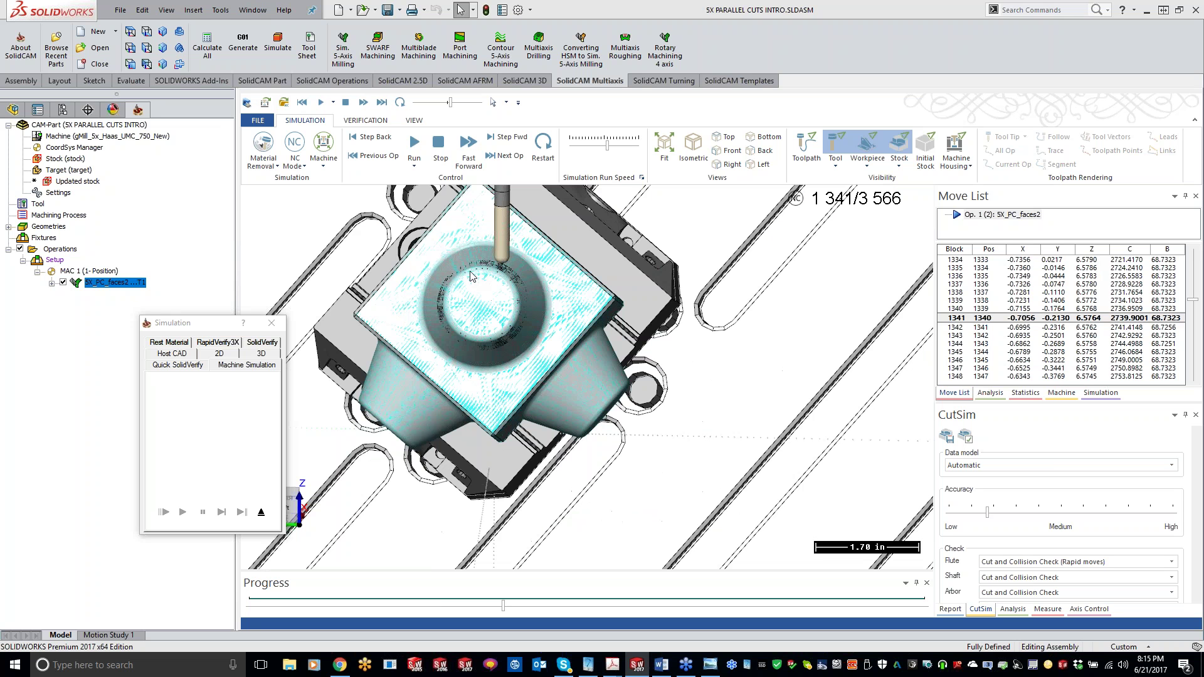
Step through the SolidVerify simulation until the tool reaches the upper boss's top edge, and examine its tilt from the front.
middle_click_drag(471, 276, 488, 250)
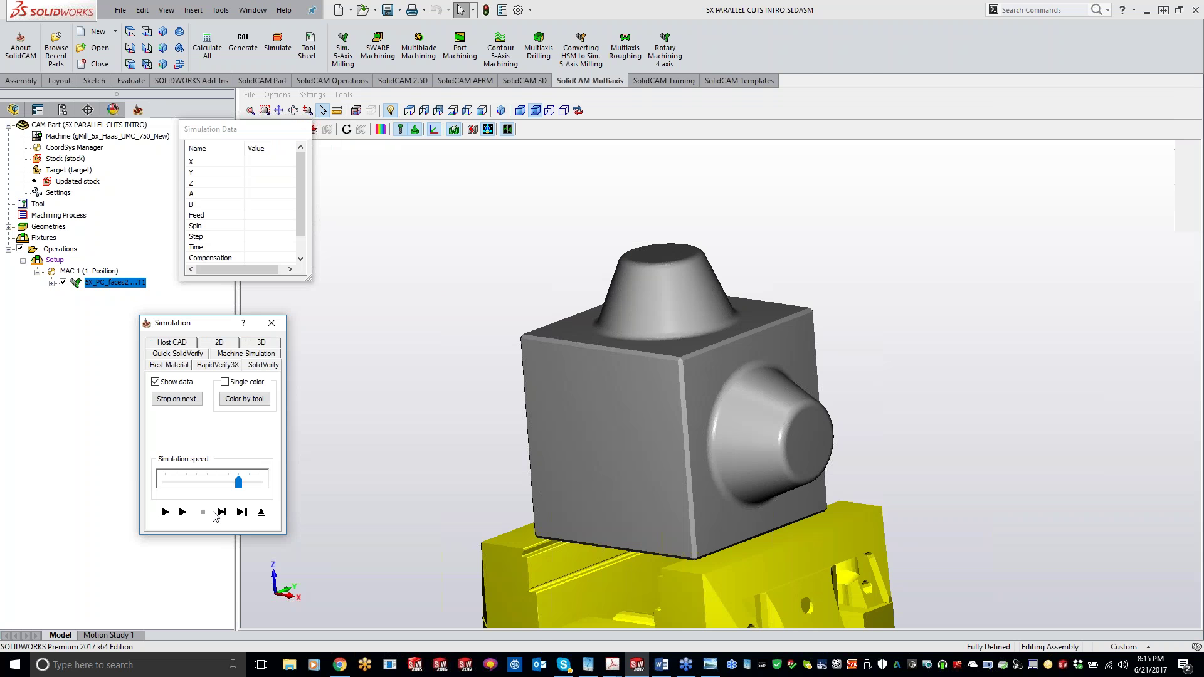
left_click(221, 512)
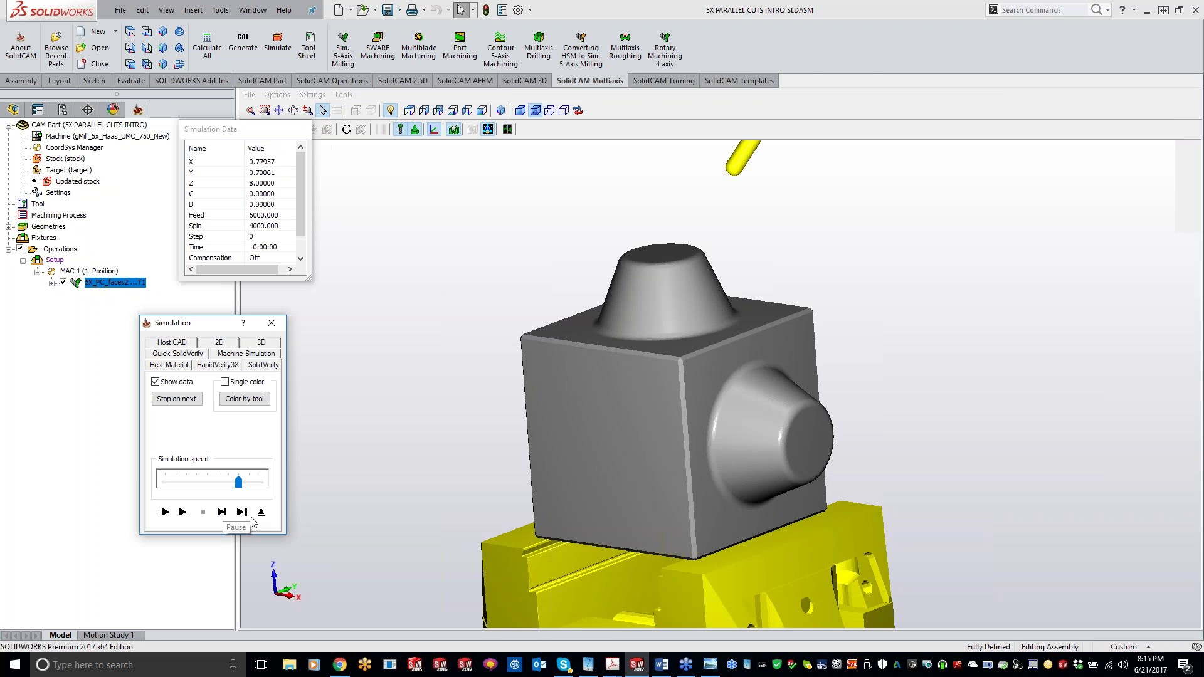
left_click(222, 513)
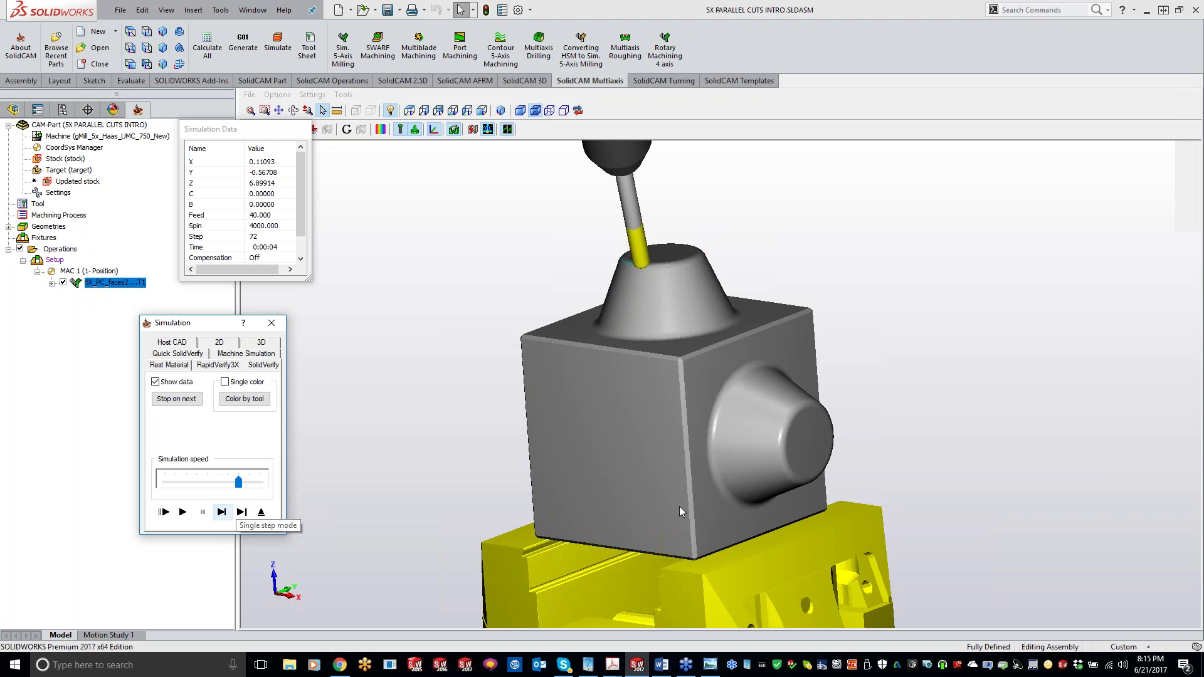
left_click(424, 400)
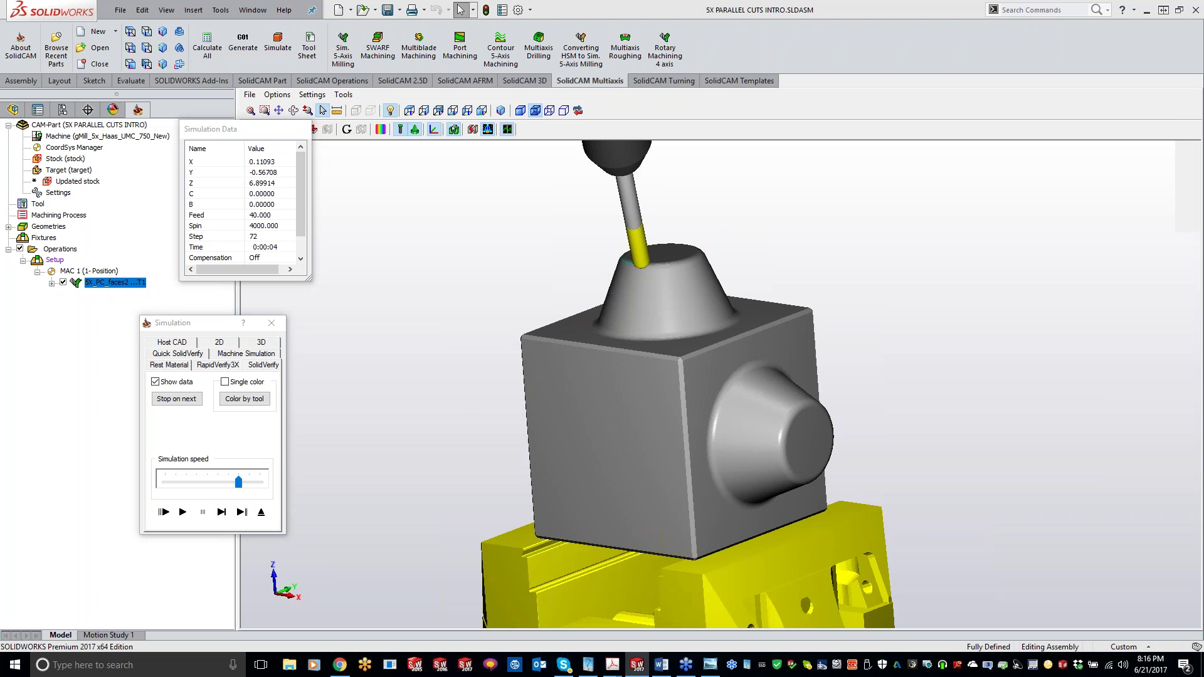
mouse_move(464, 392)
middle_mouse_down()
mouse_move(503, 389)
mouse_move(483, 394)
middle_mouse_up()
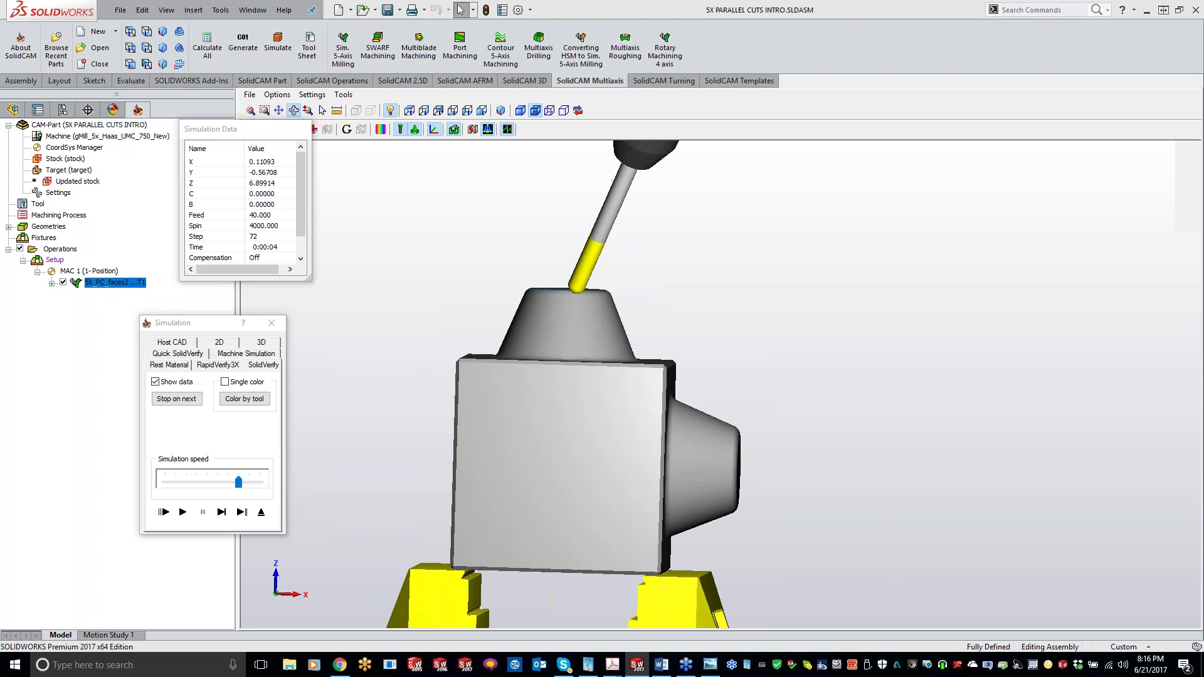
key("Escape")
left_click(221, 511)
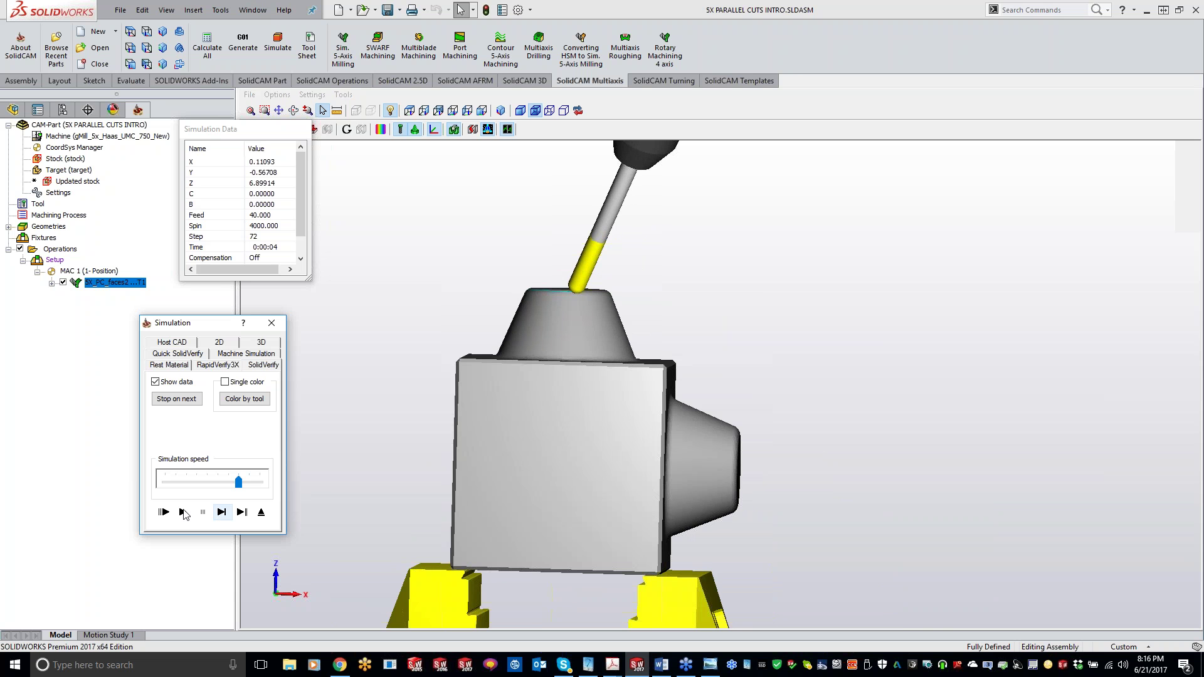
Play the SolidVerify simulation to the end, examine the machined boss from several angles, and exit the simulation.
left_click(183, 513)
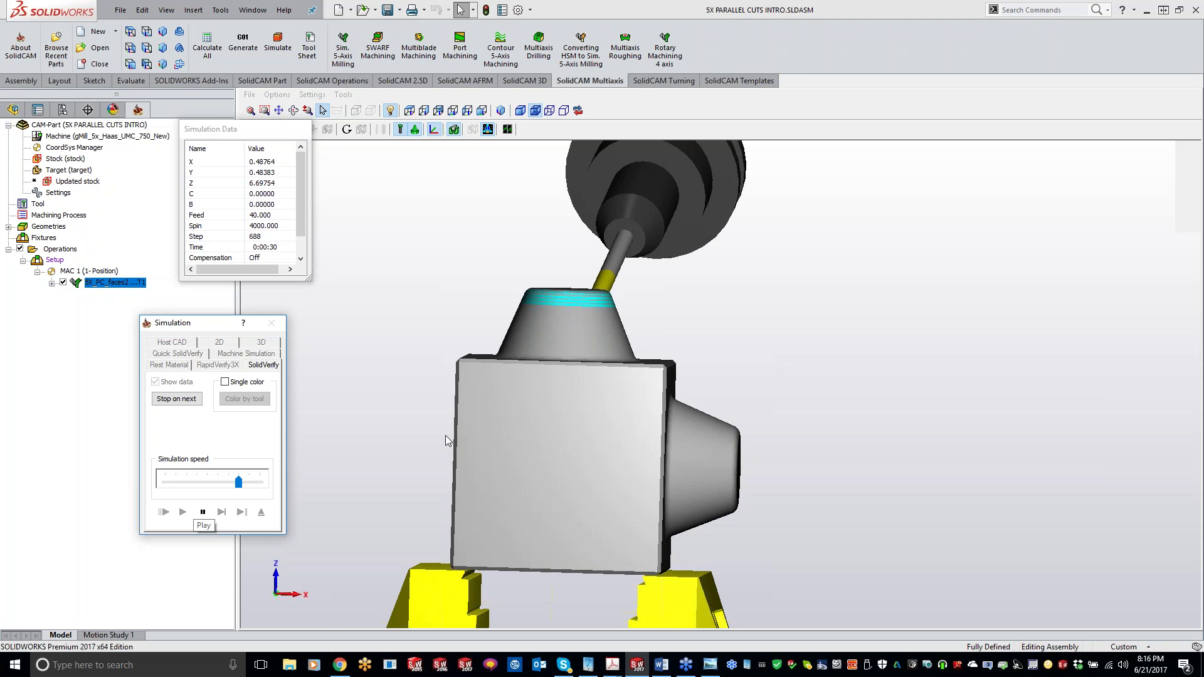
scroll(445, 435, "down", 3)
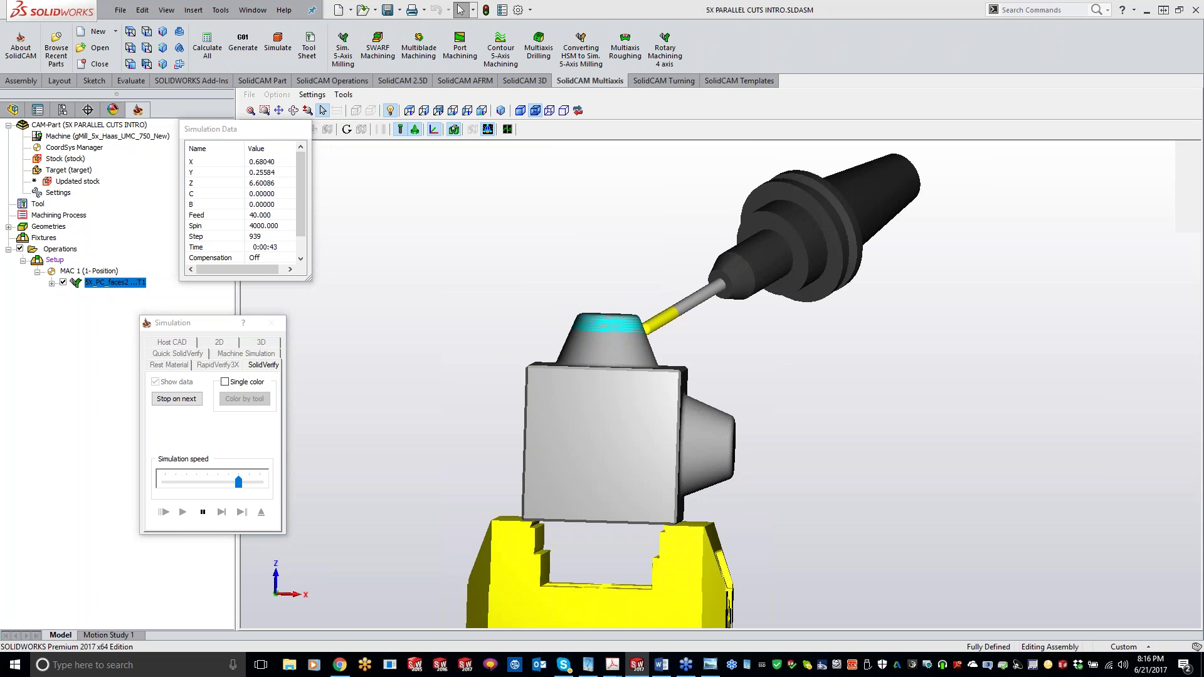
middle_click_drag(445, 436, 502, 452)
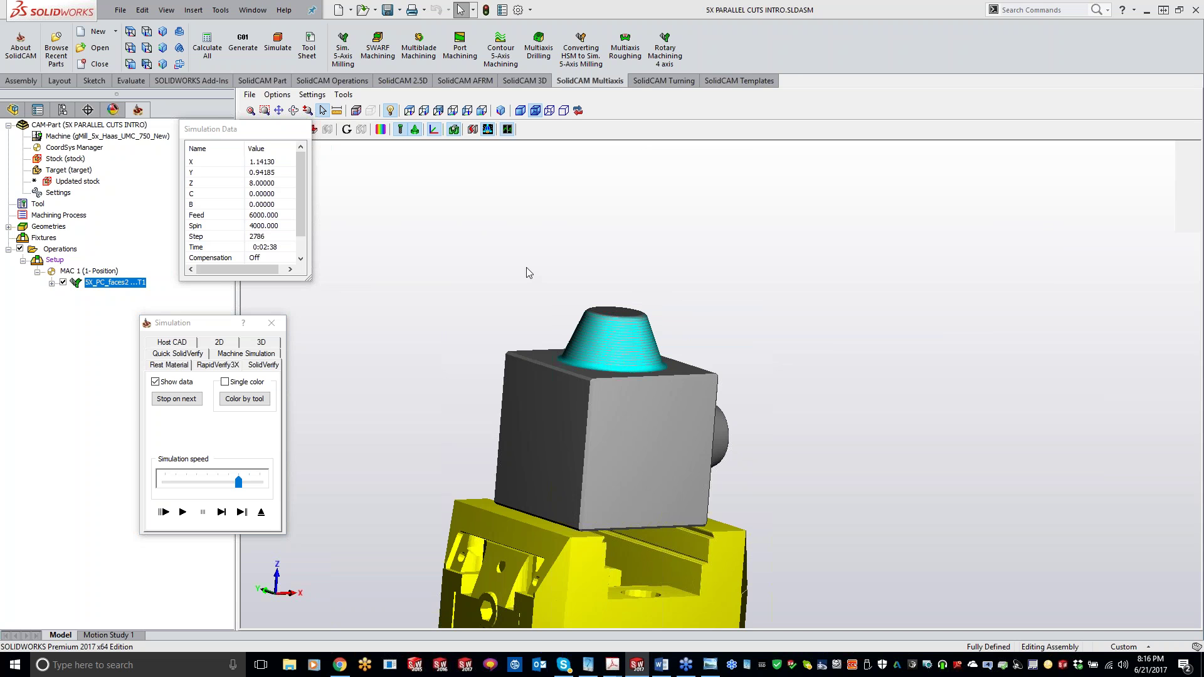
scroll(526, 272, "up", 3)
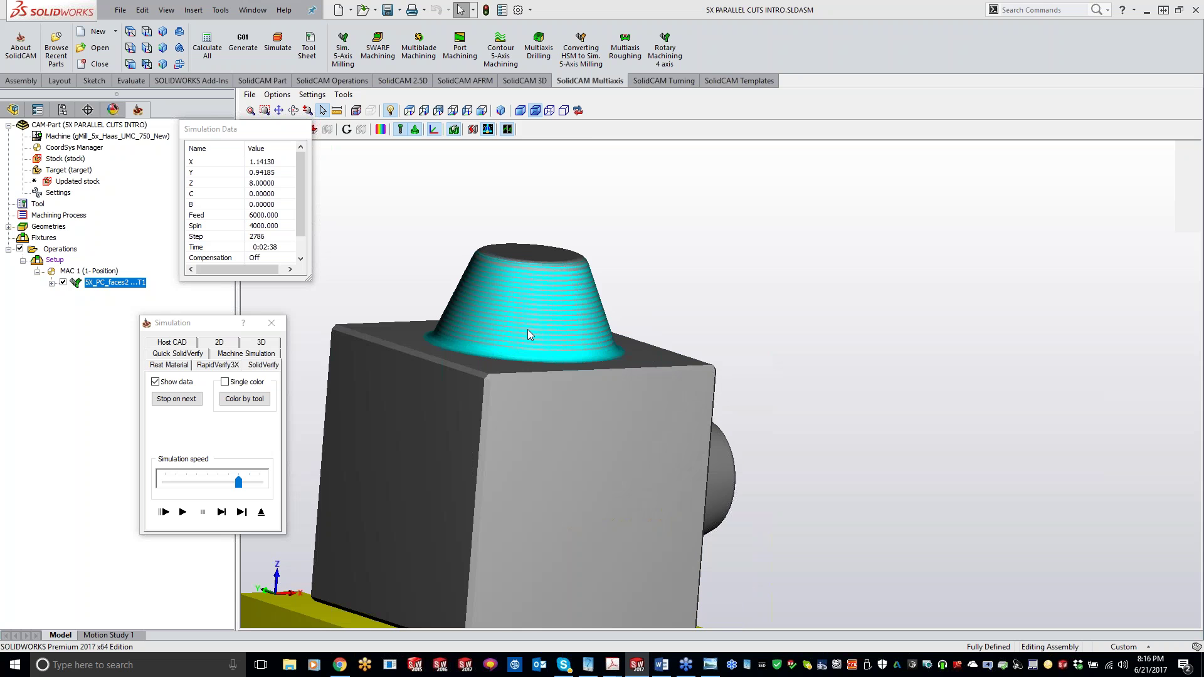
left_click(271, 323)
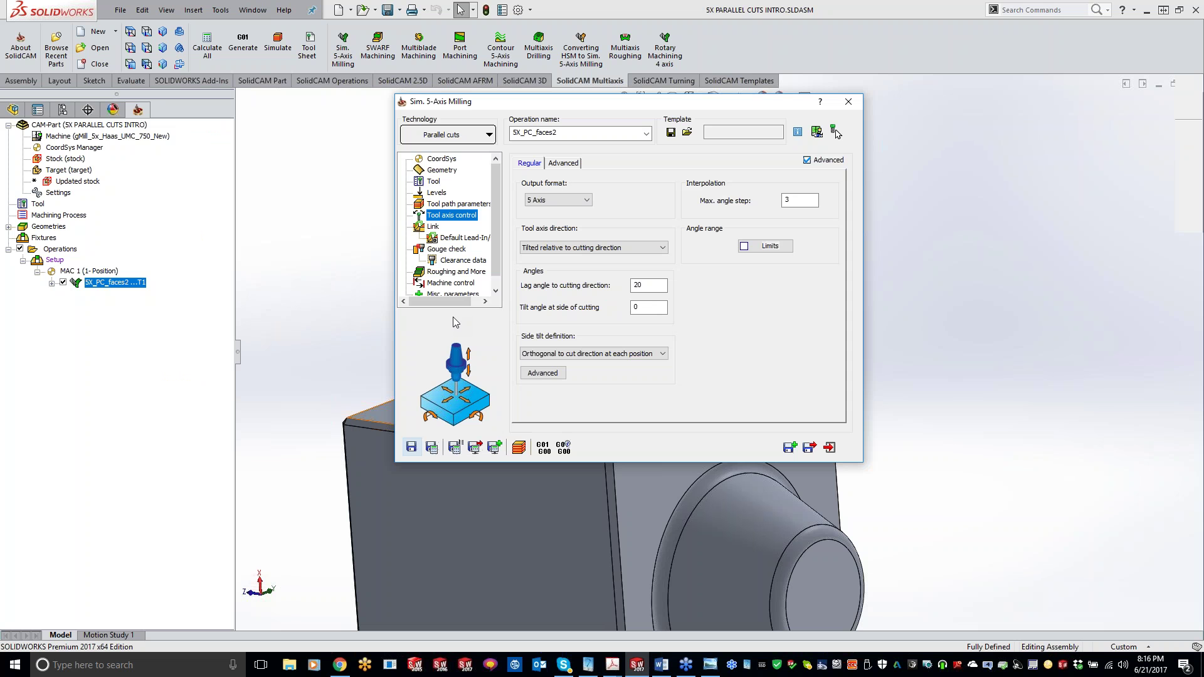
Review the sorting and surface quality parameters, including the maximum step over, and preview the toolpath on the boss.
left_click(459, 204)
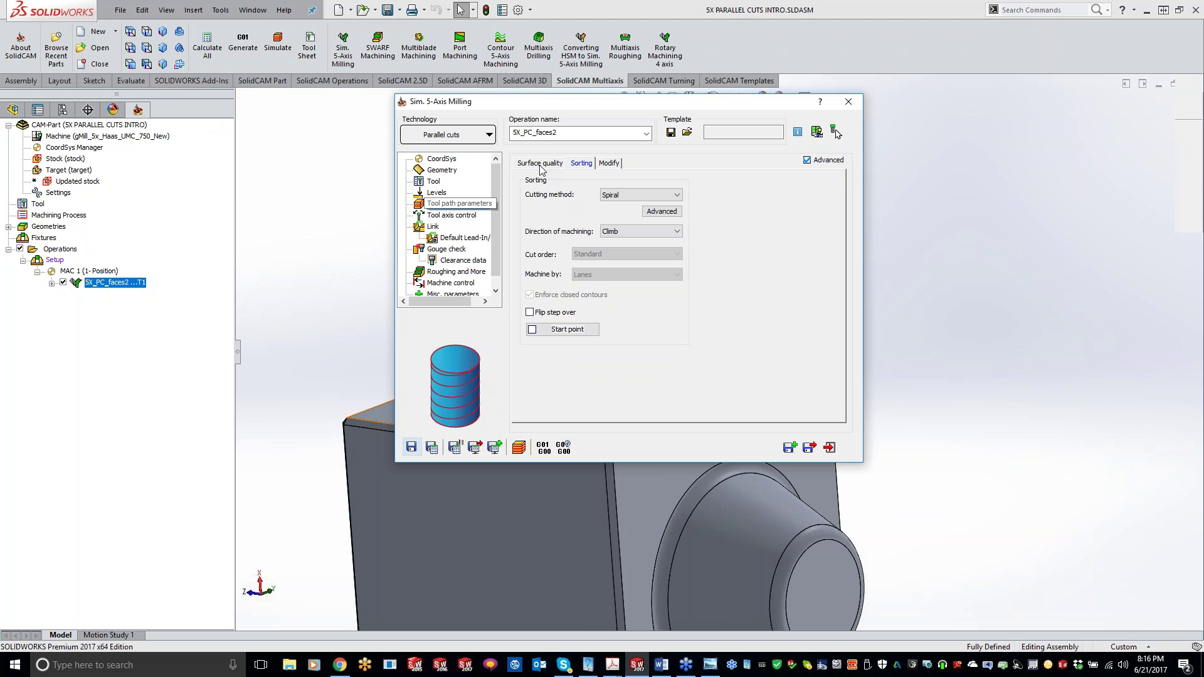
left_click(539, 164)
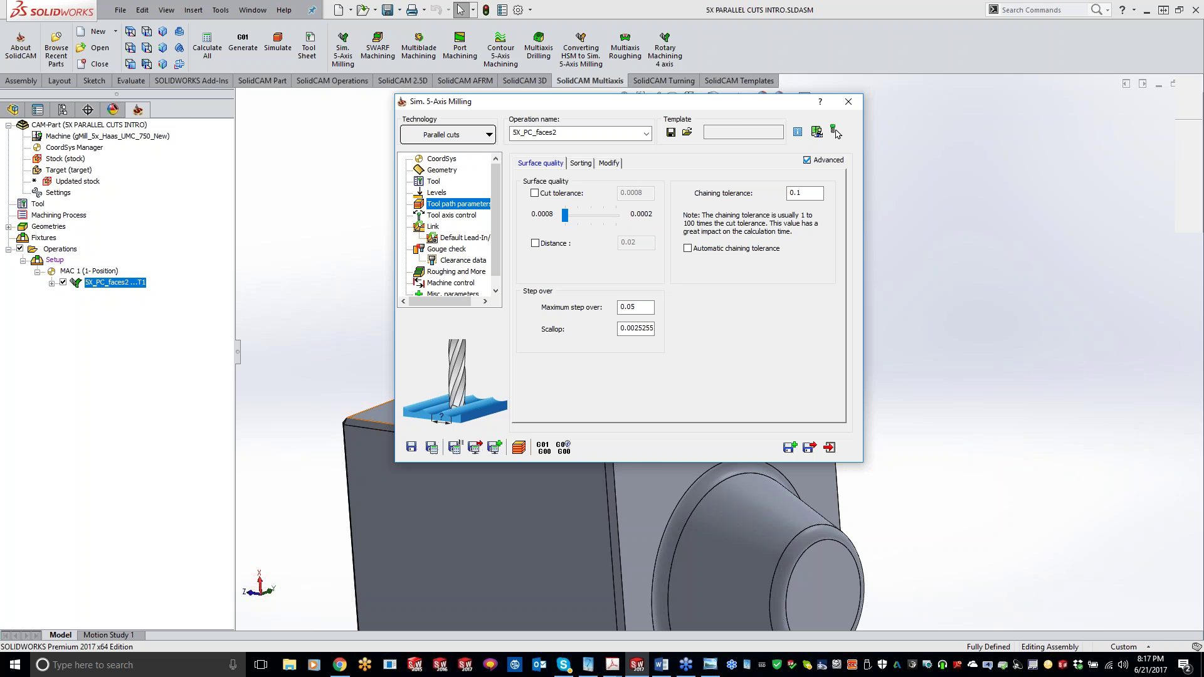
left_click(834, 132)
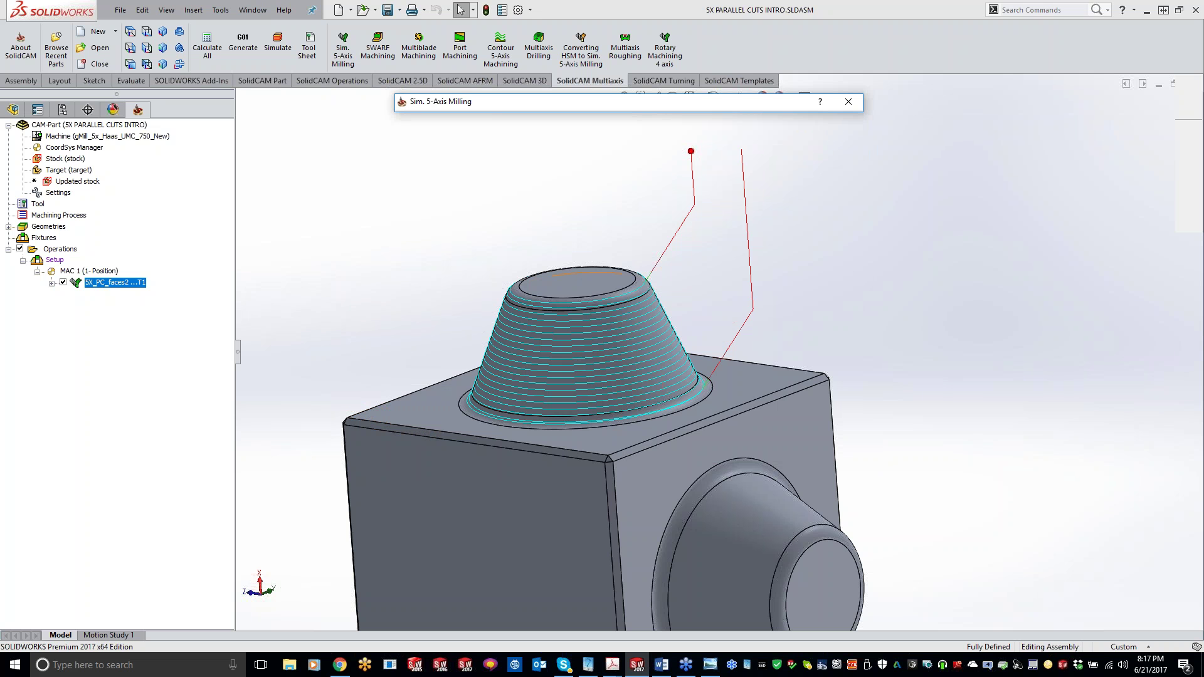
mouse_move(836, 129)
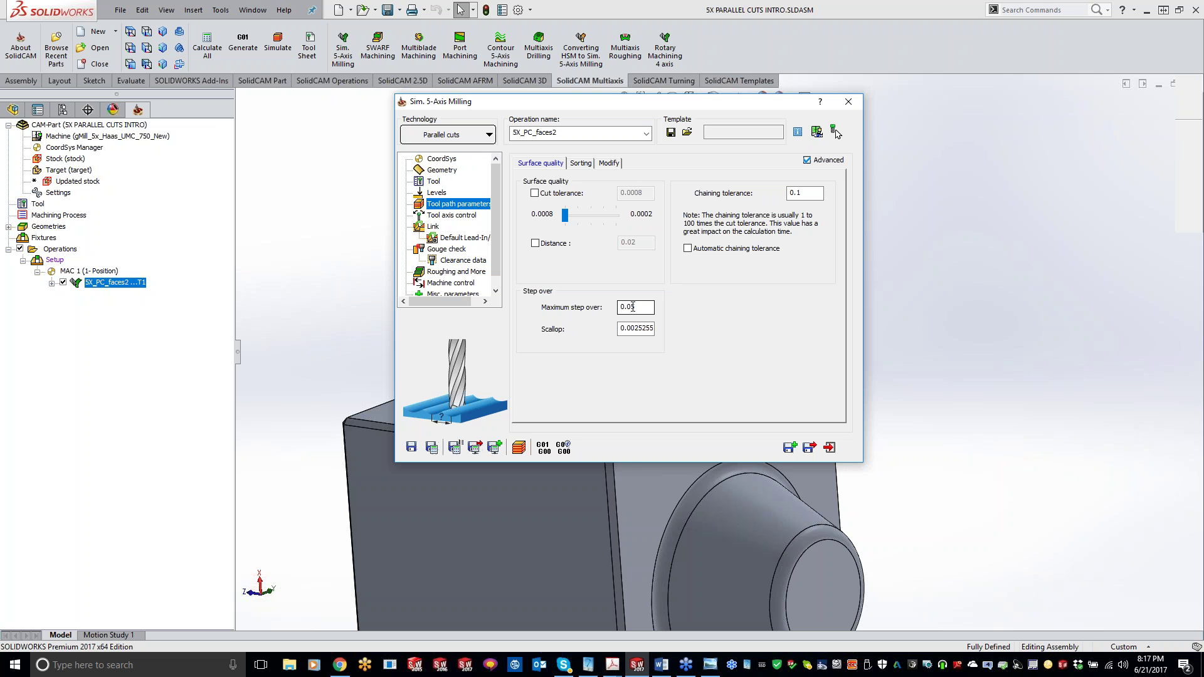
left_click_drag(634, 307, 631, 307)
Review the lag and side tilt angles in the tool axis control and preview the toolpath on the boss.
left_click(452, 216)
left_click(651, 284)
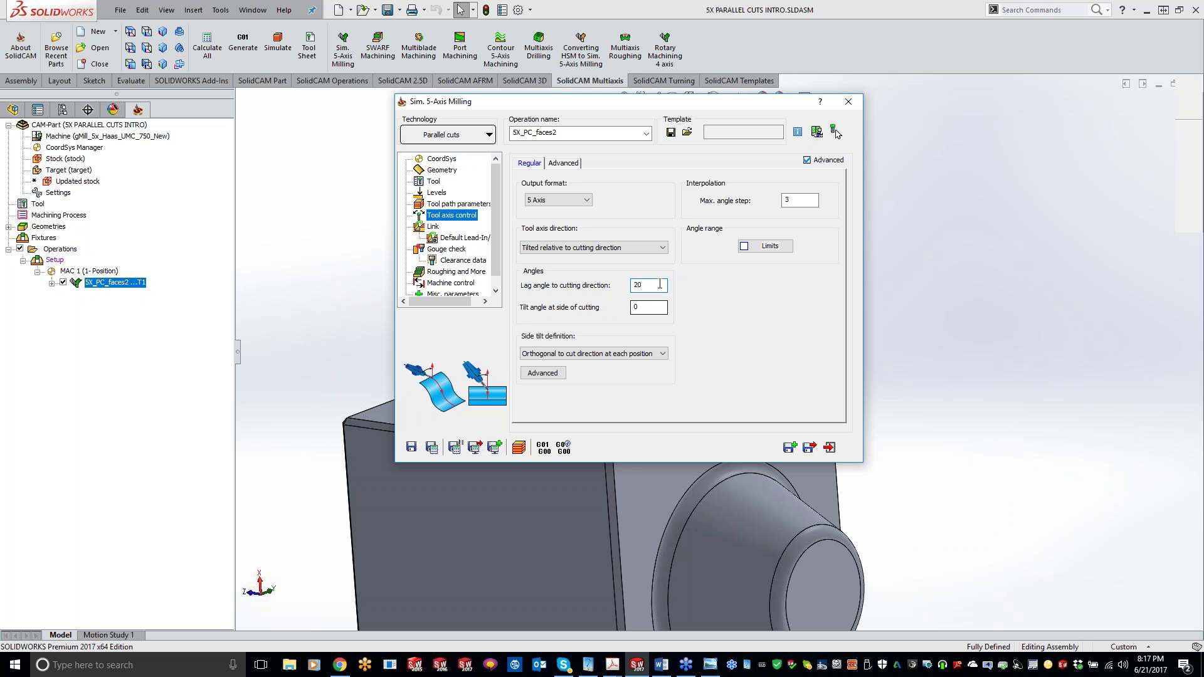
left_click(660, 284)
double_click(638, 286)
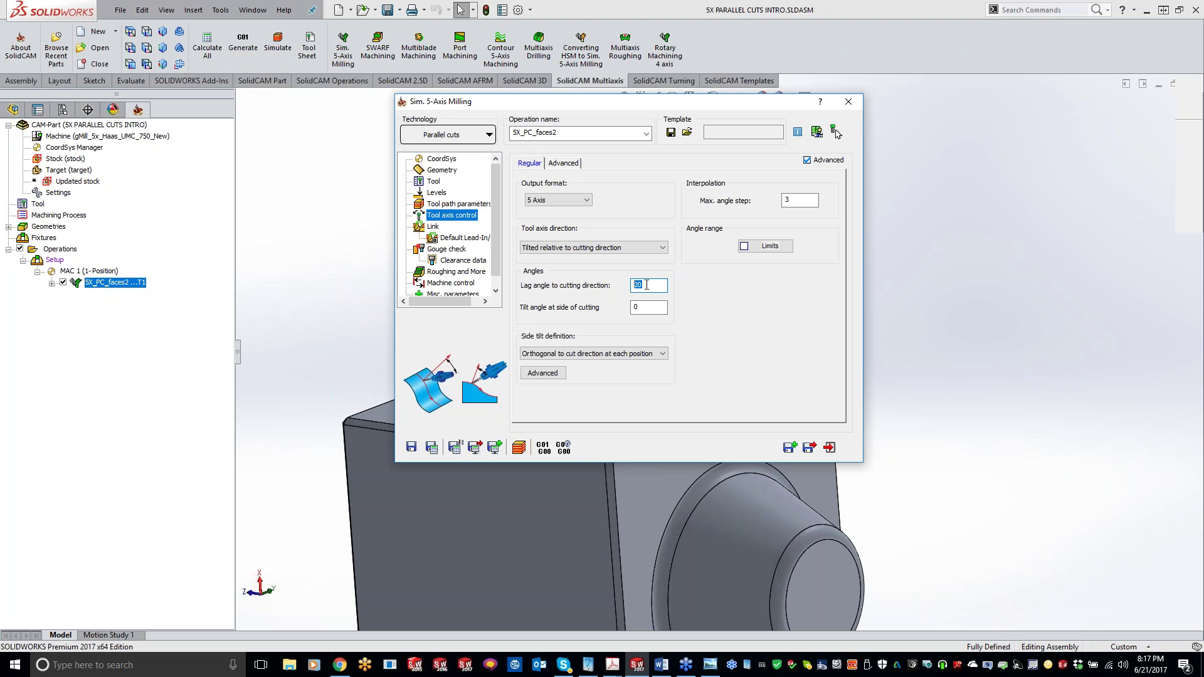
type("1")
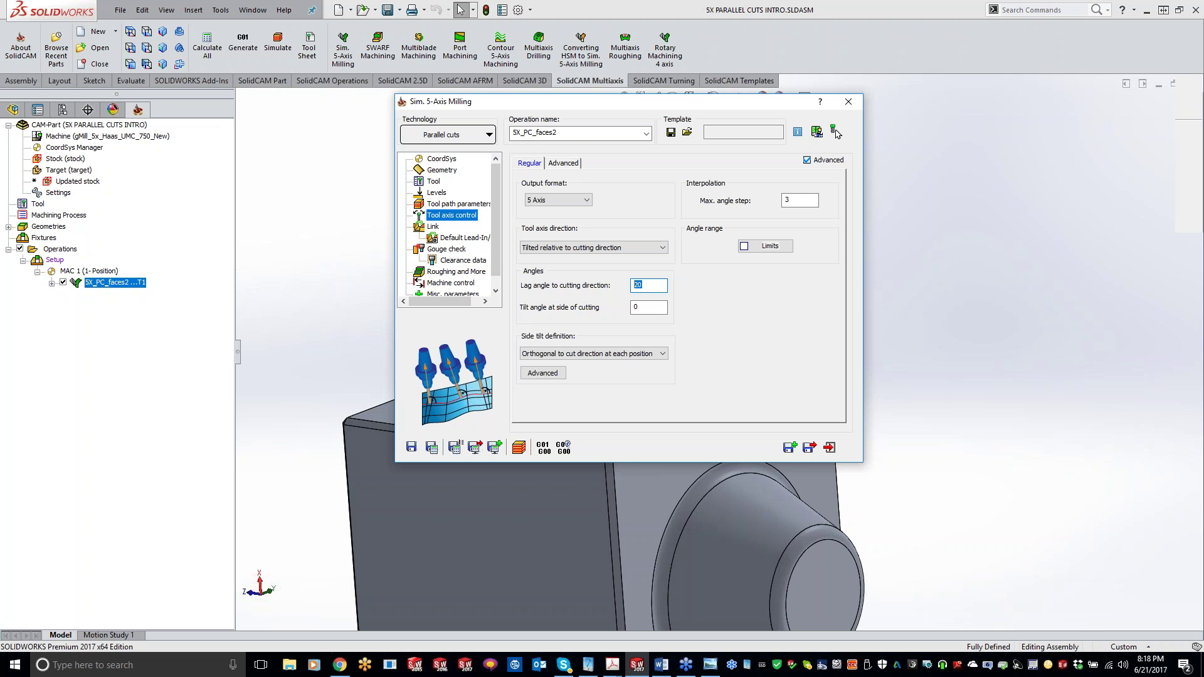
left_click(834, 131)
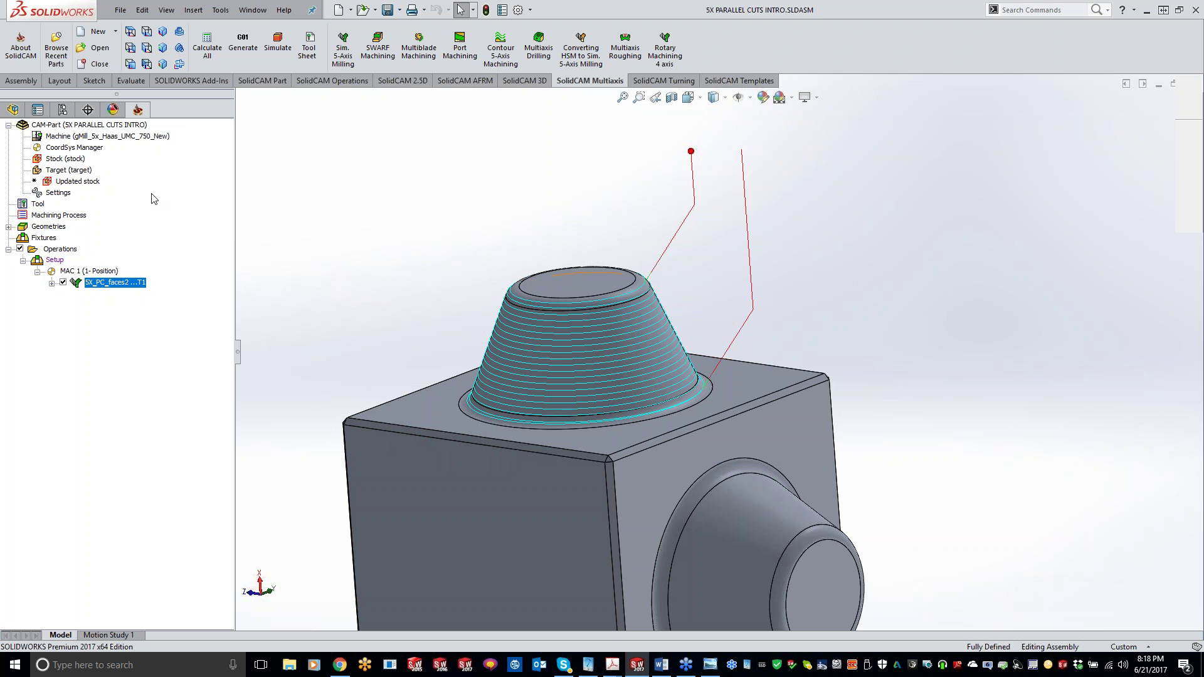
Close the current CAM-part and open the recent CAM-part Sim_5_axis_1.prz from the 5x Parallel cuts folder.
right_click(153, 196)
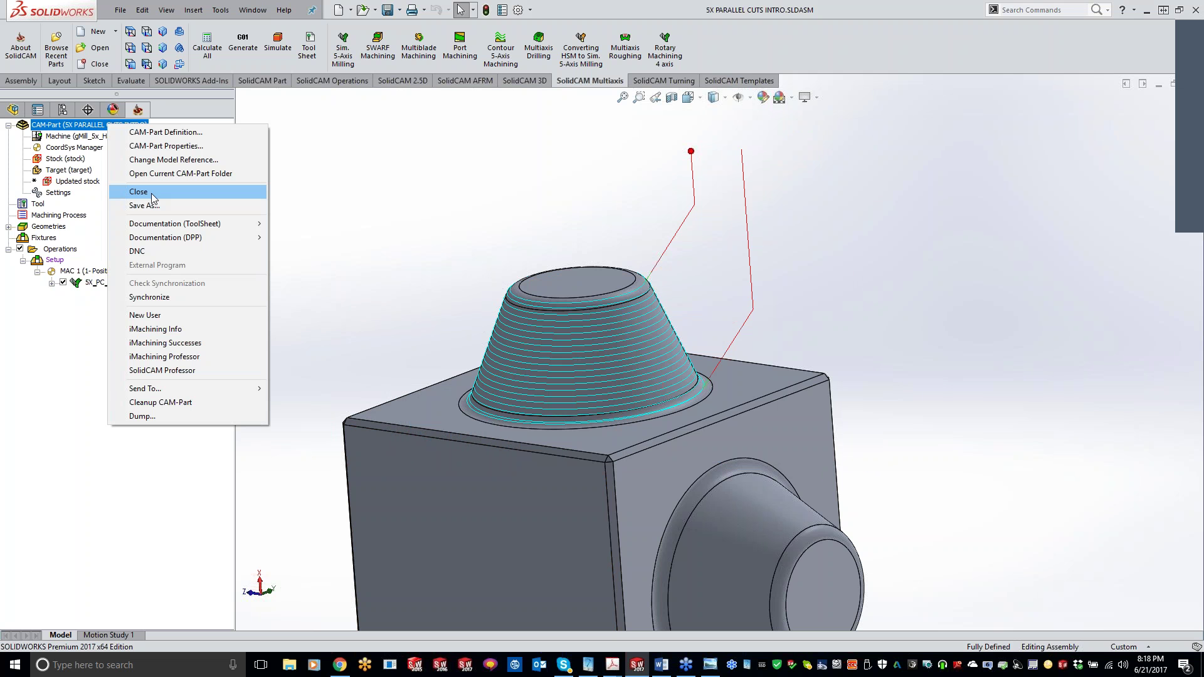
left_click(152, 193)
left_click(186, 11)
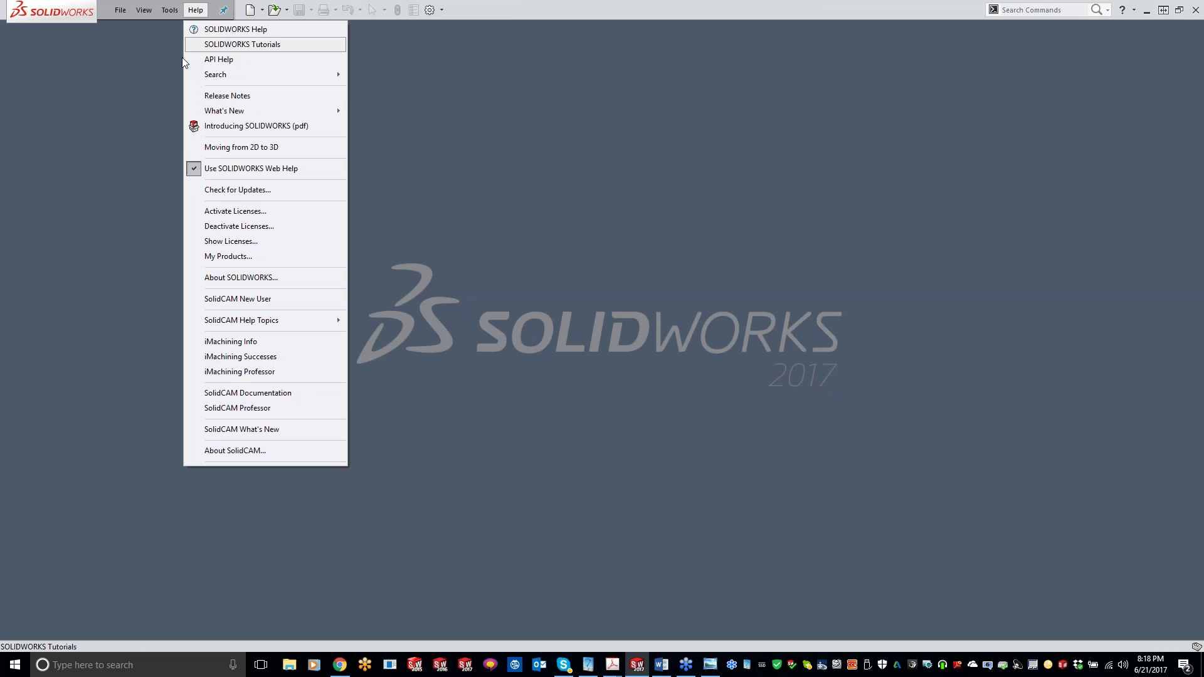
mouse_move(169, 10)
mouse_move(195, 59)
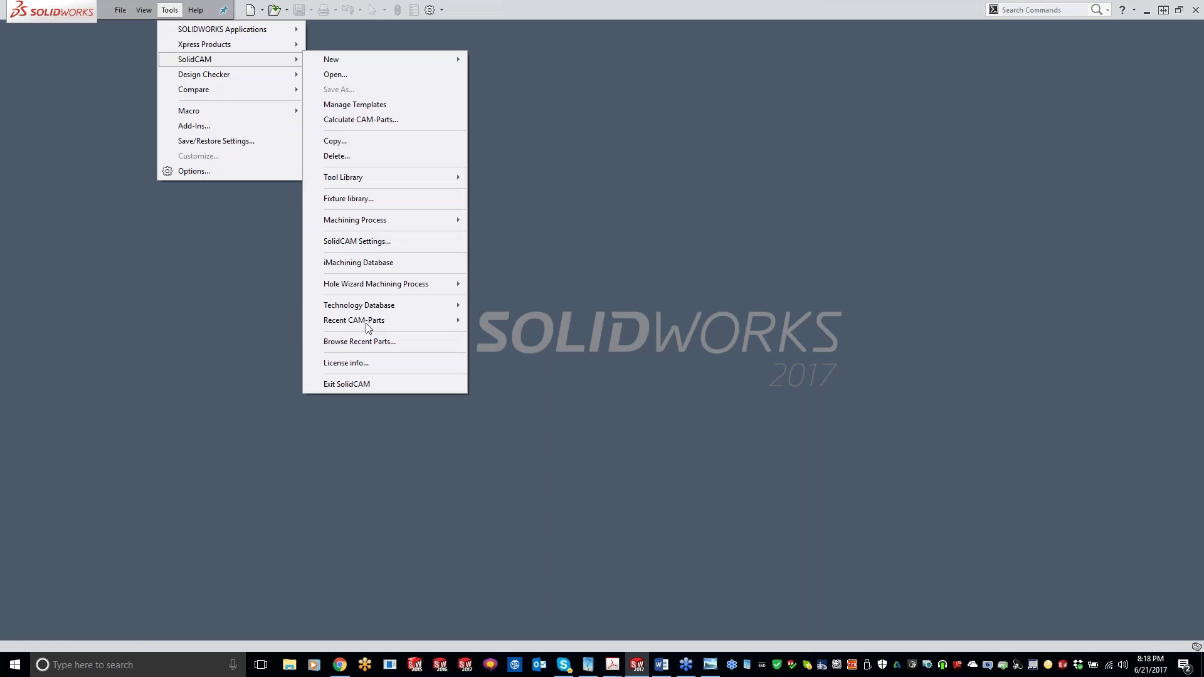
mouse_move(368, 322)
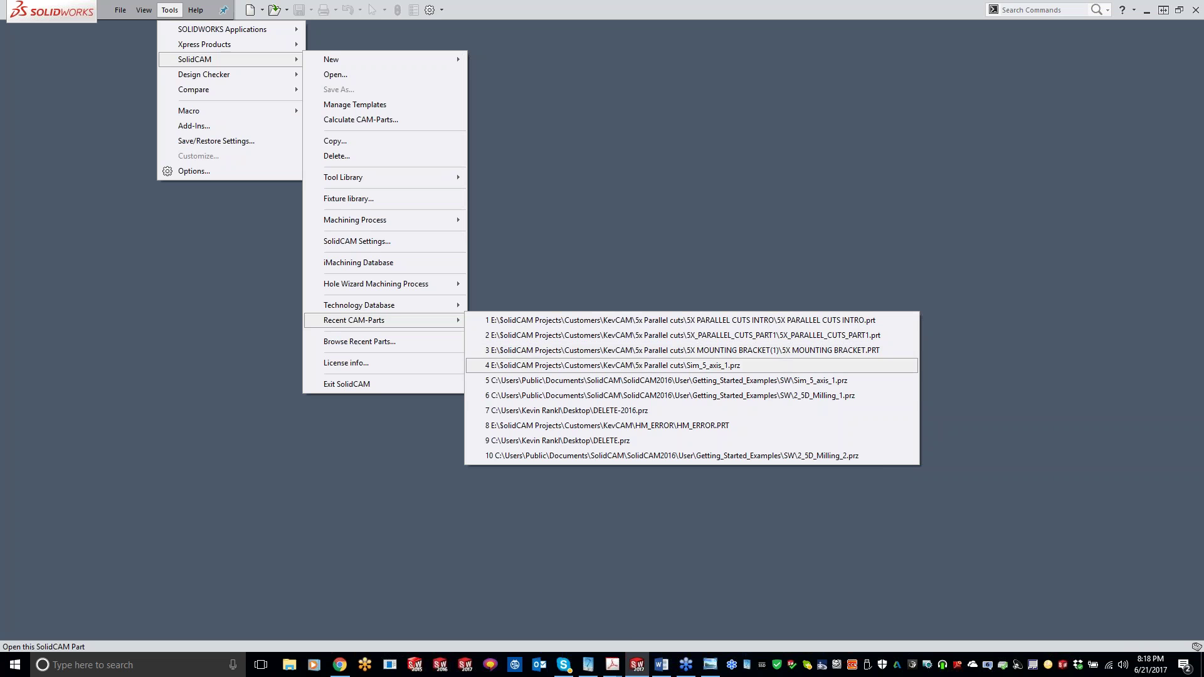
left_click(602, 366)
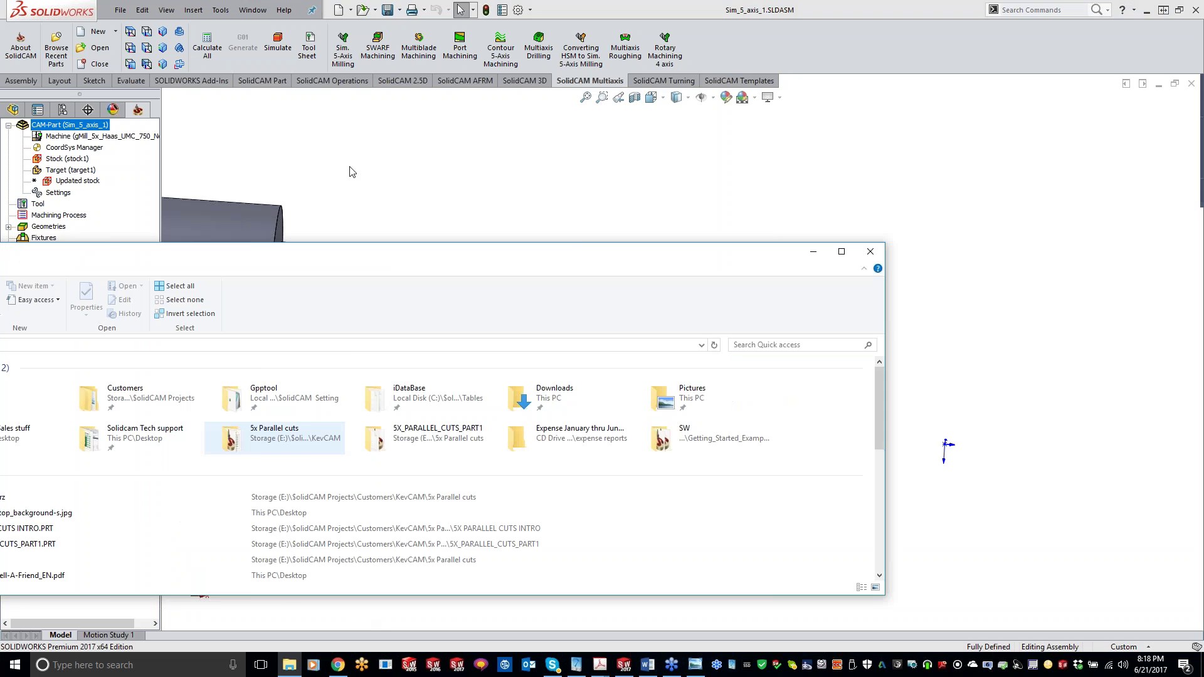
Maximize File Explorer and browse to the C: folder Users\Public\Public Documents\SolidCAM\SolidCAM2016\User\Getting_Started_Examples\SW.
double_click(169, 255)
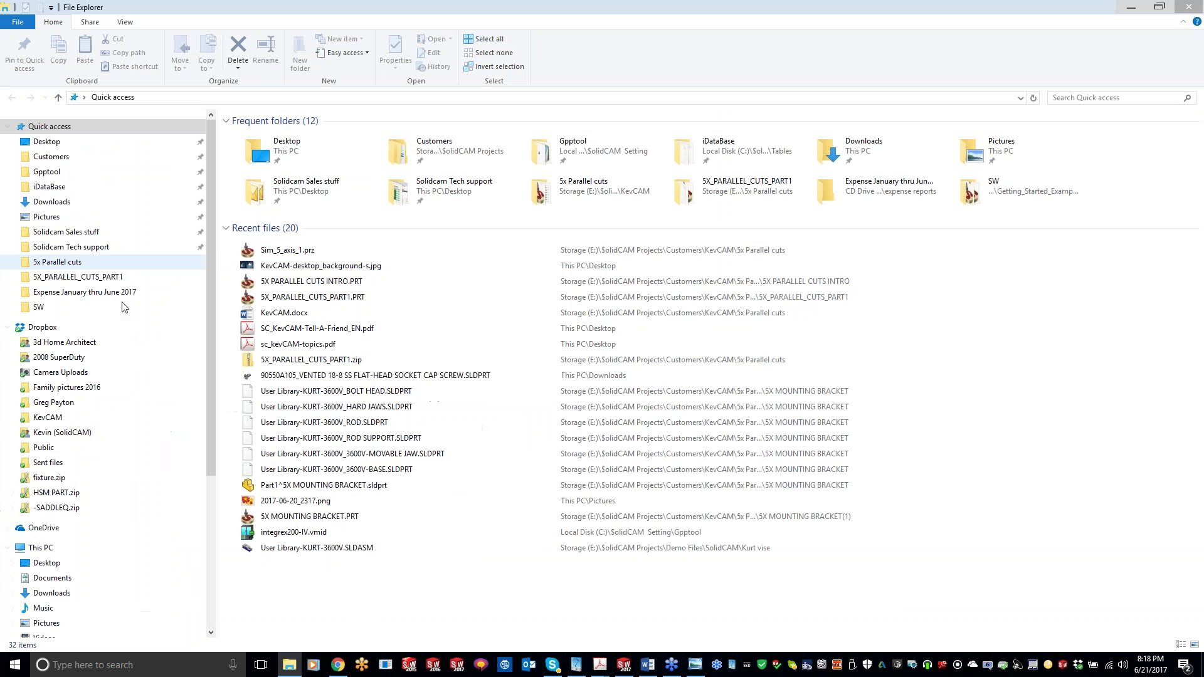
left_click(57, 619)
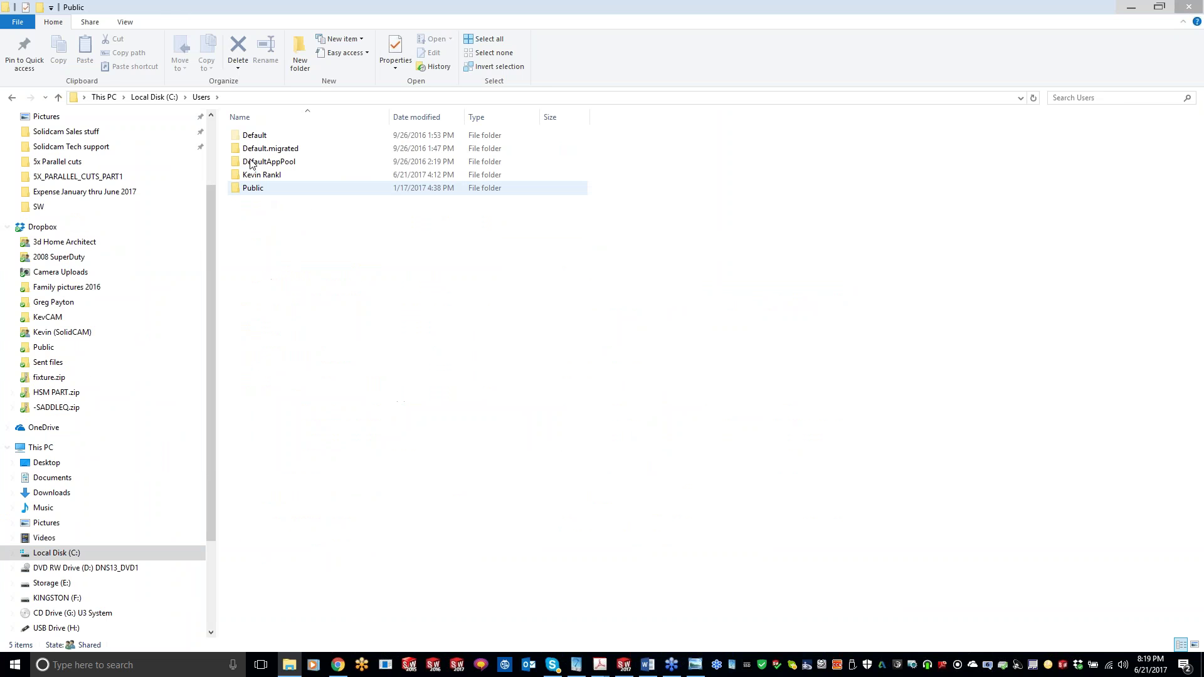
double_click(287, 186)
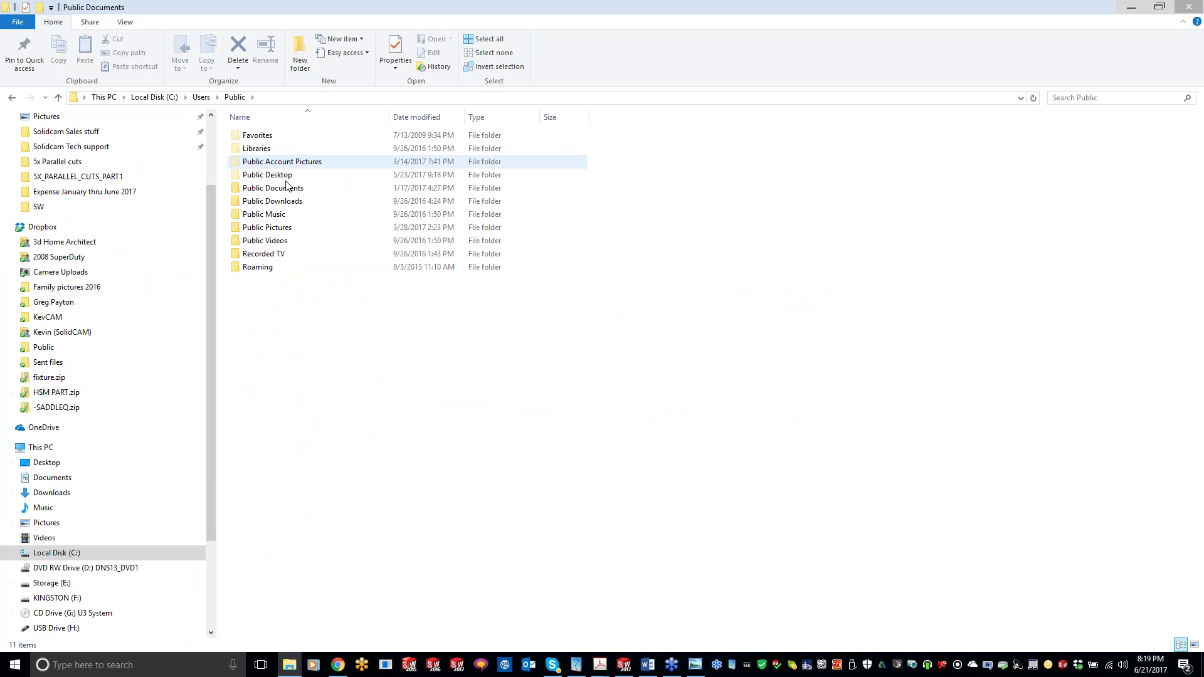
double_click(265, 162)
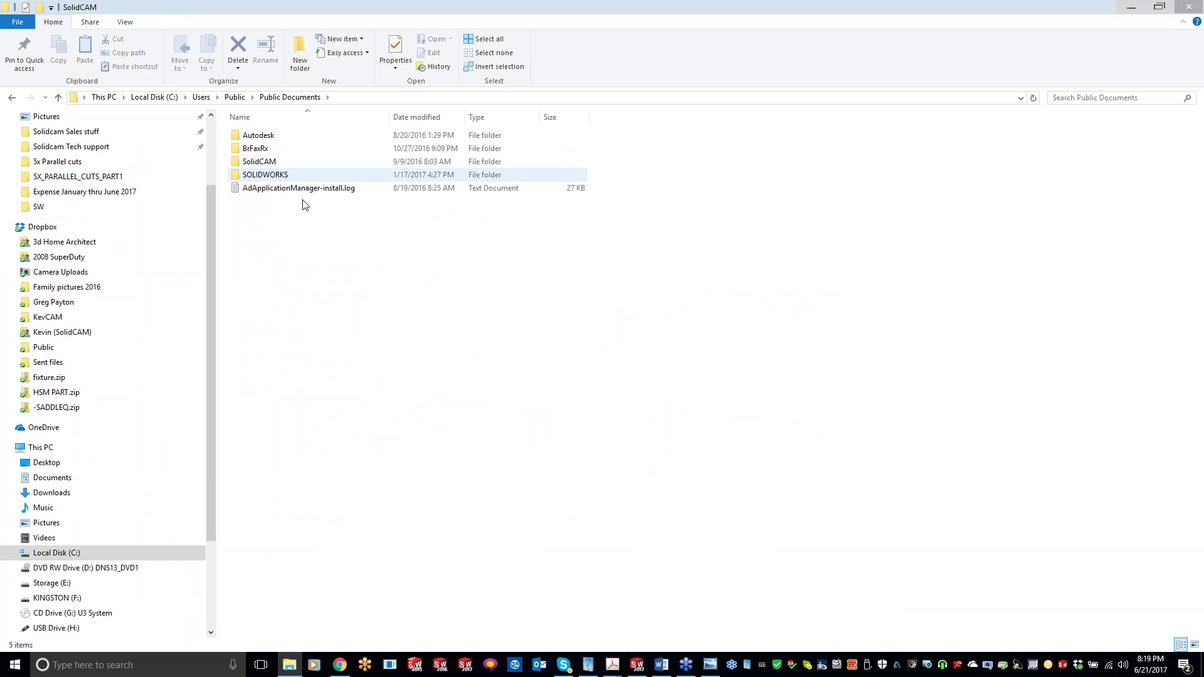
double_click(251, 188)
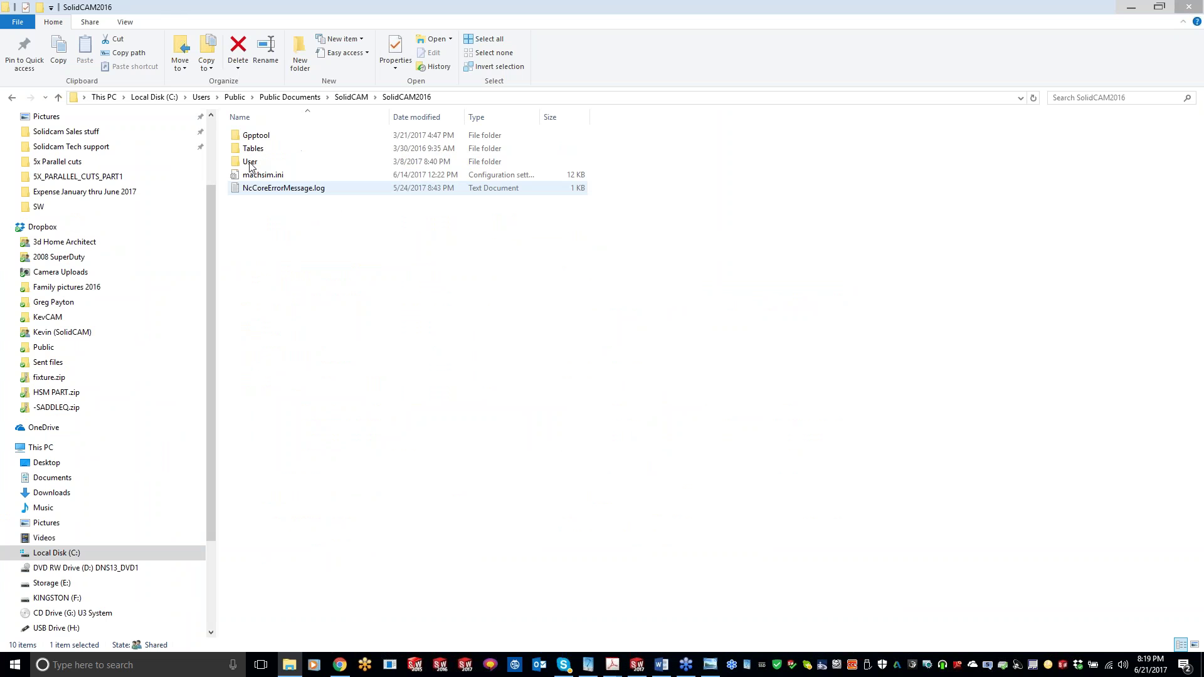
double_click(249, 162)
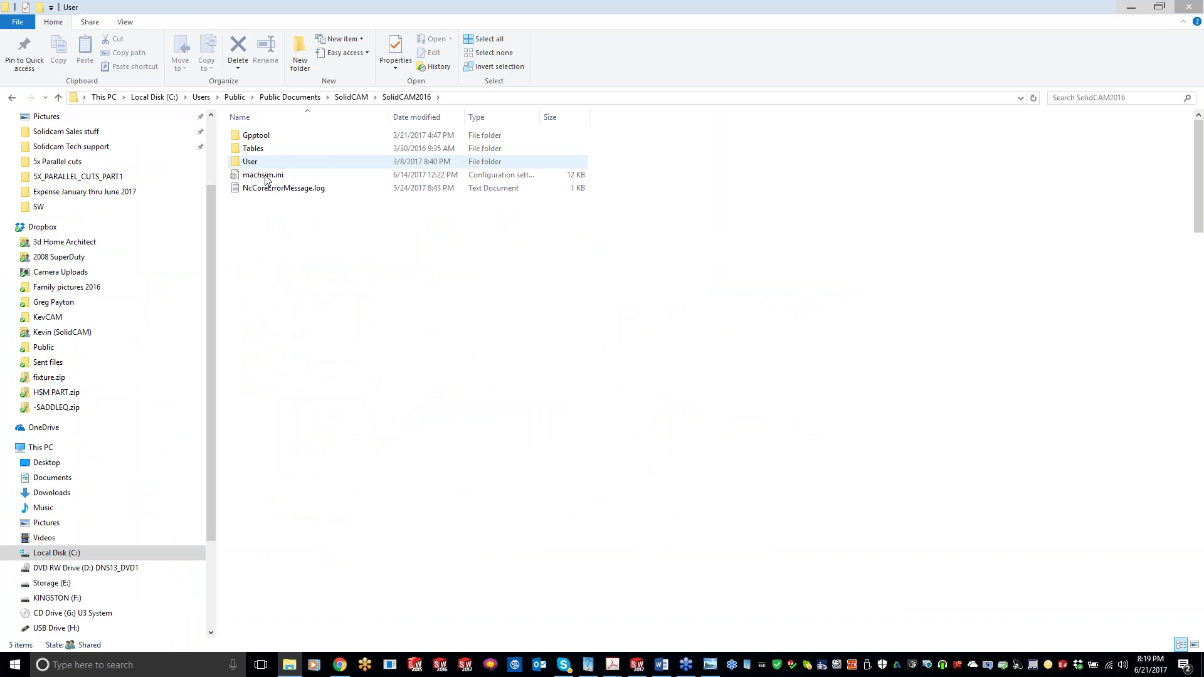
double_click(265, 176)
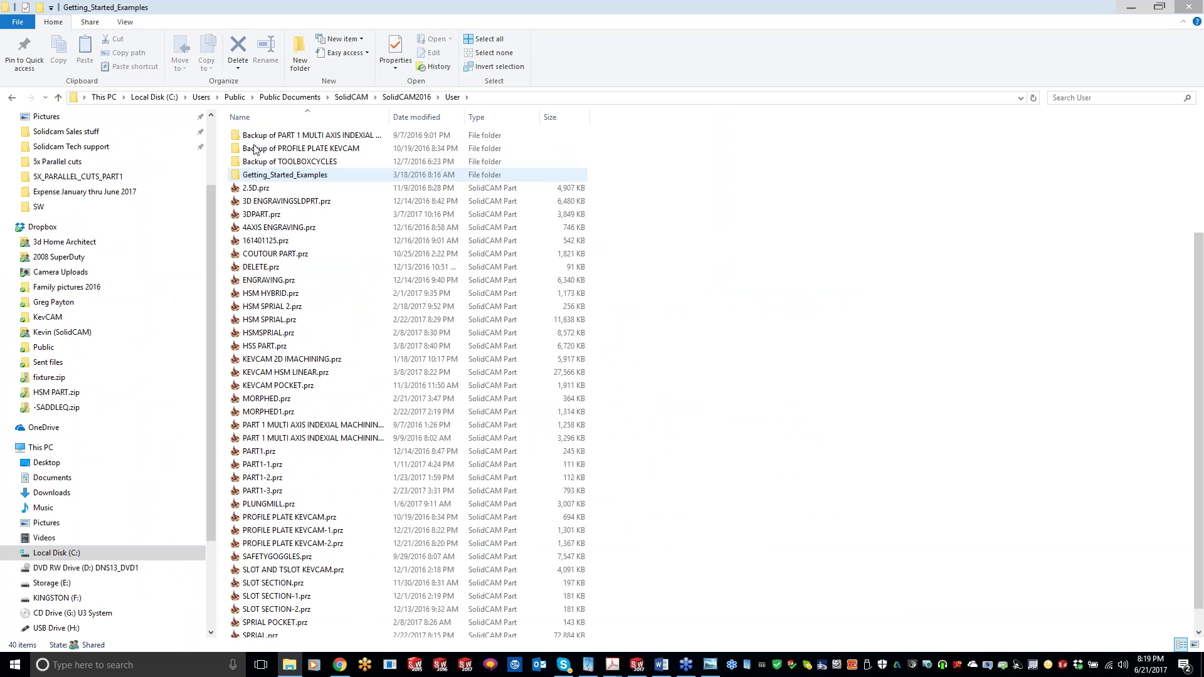
double_click(247, 136)
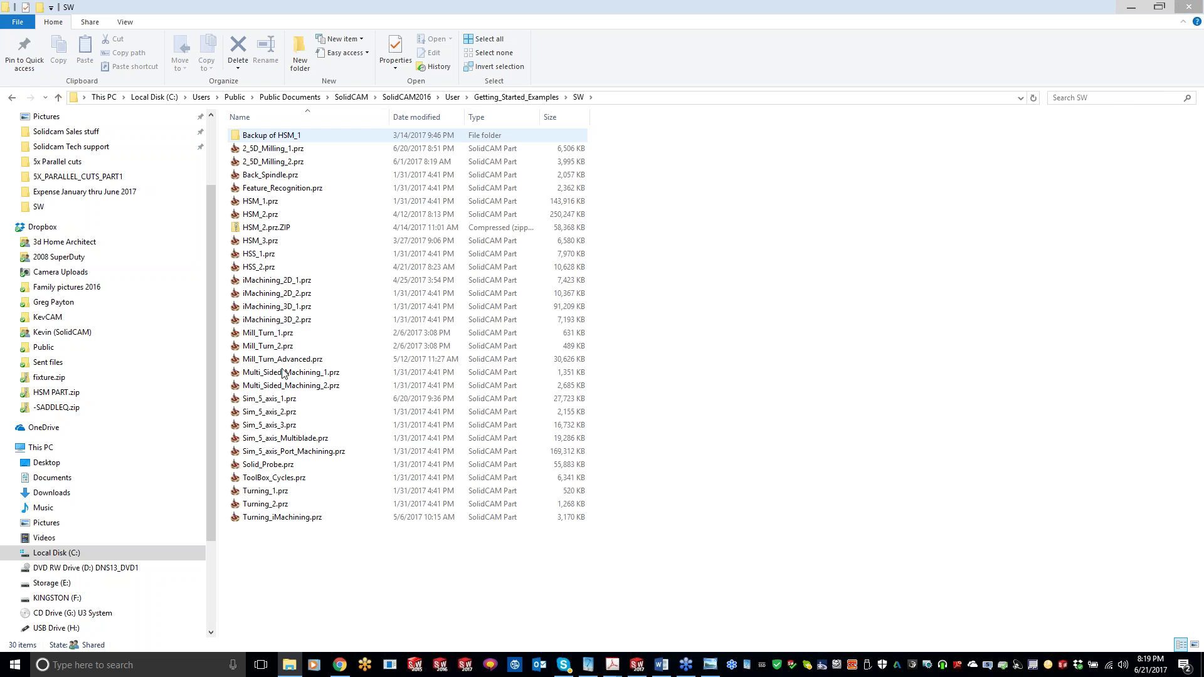
Look over the multi-sided machining, port machining and multiblade example parts in the SW folder.
left_click(283, 373)
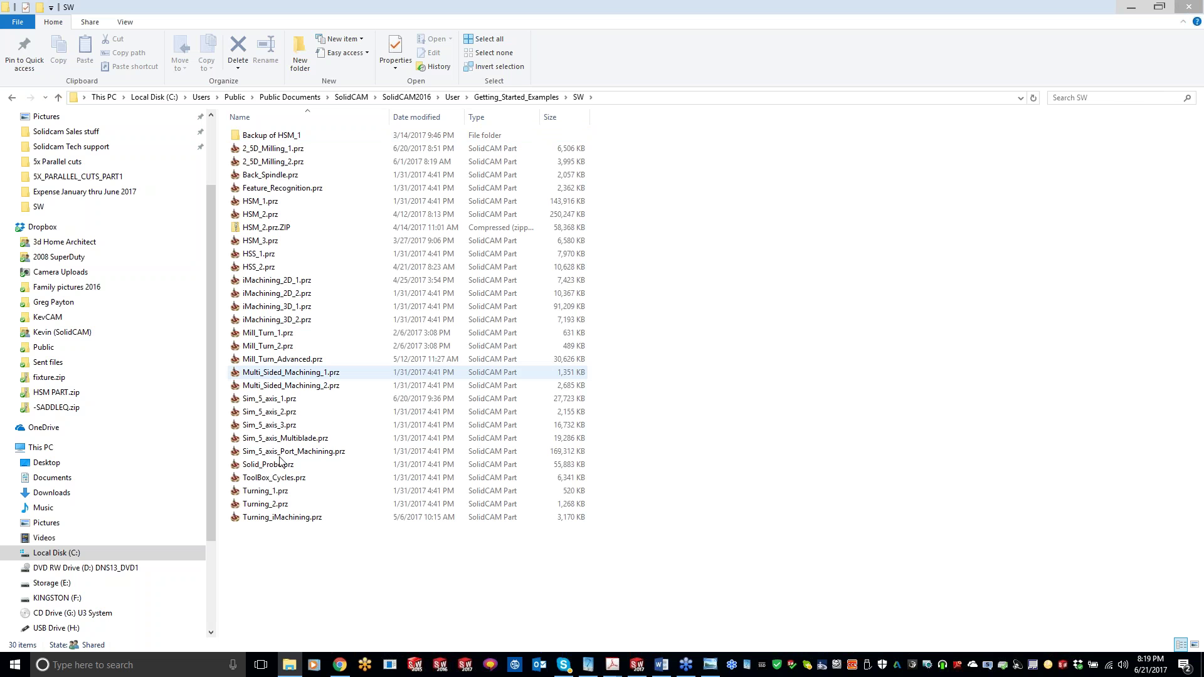
left_click(278, 451)
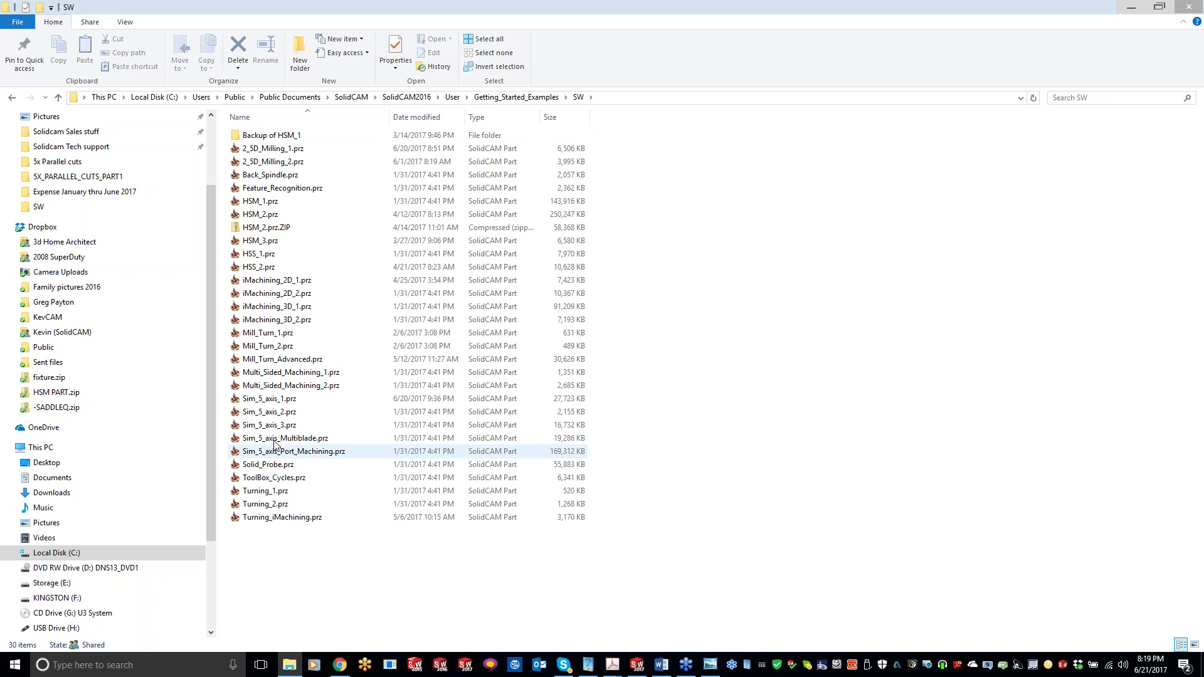
left_click(285, 439)
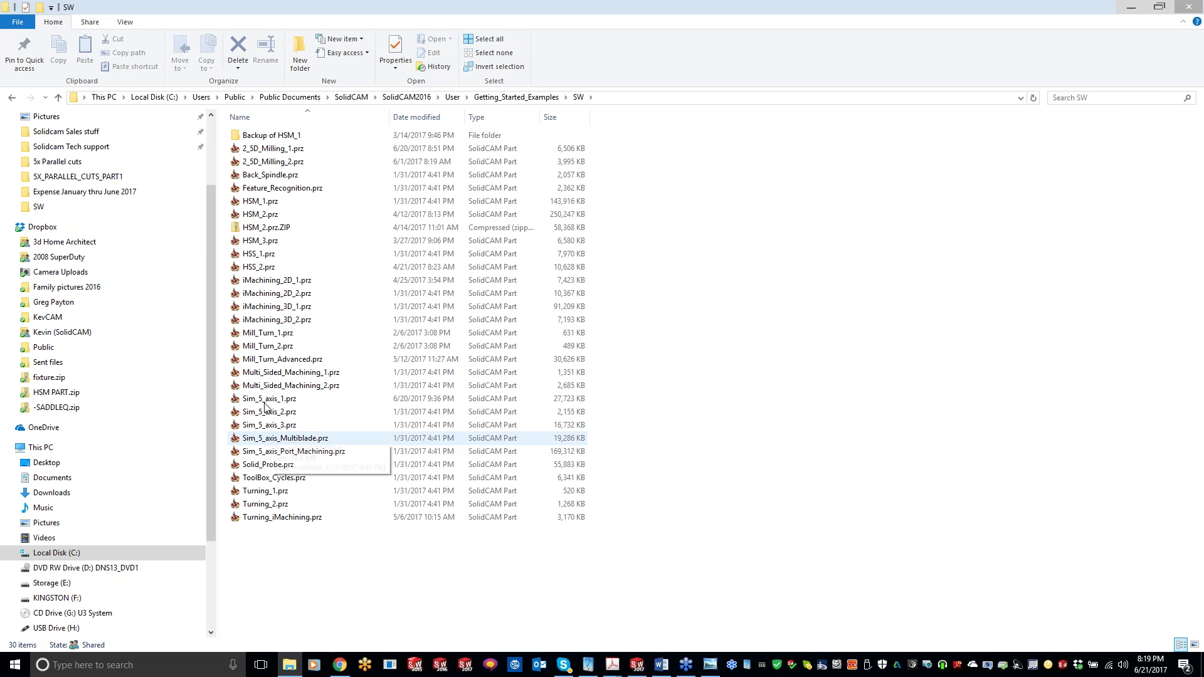
Look at the Sim_5_axis_1.prz and Sim_5_axis_2.prz example parts in the SW folder, and return to the open CAM-part.
left_click(264, 402)
left_click(279, 413)
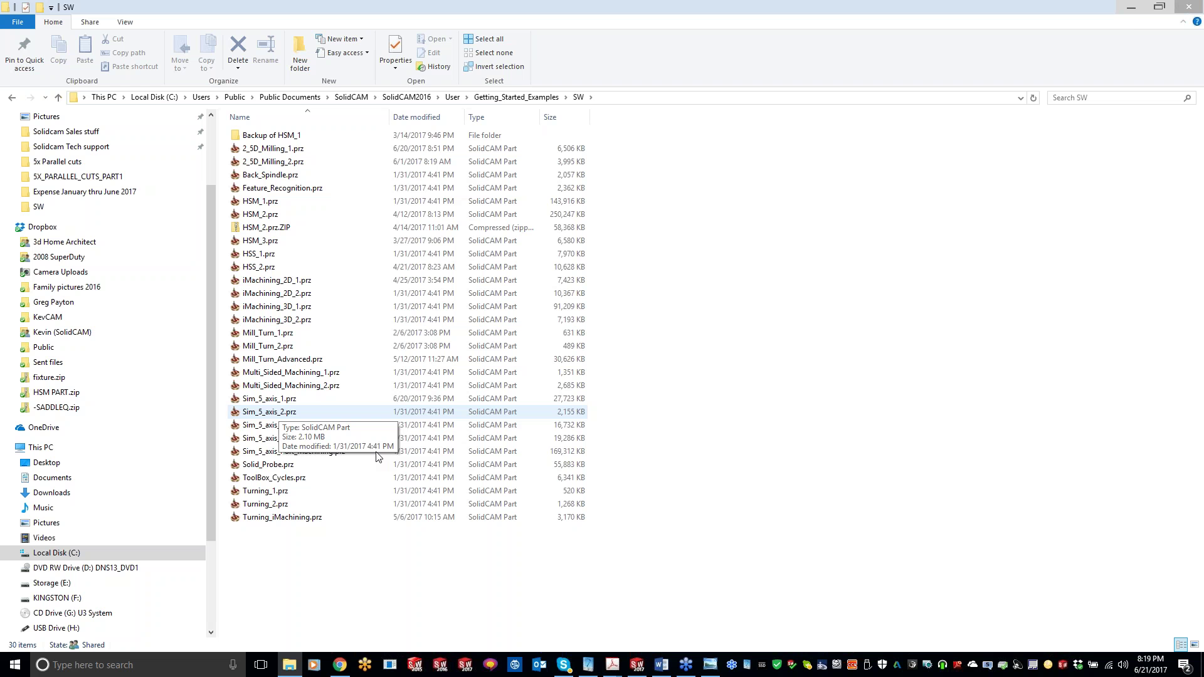
left_click(1131, 8)
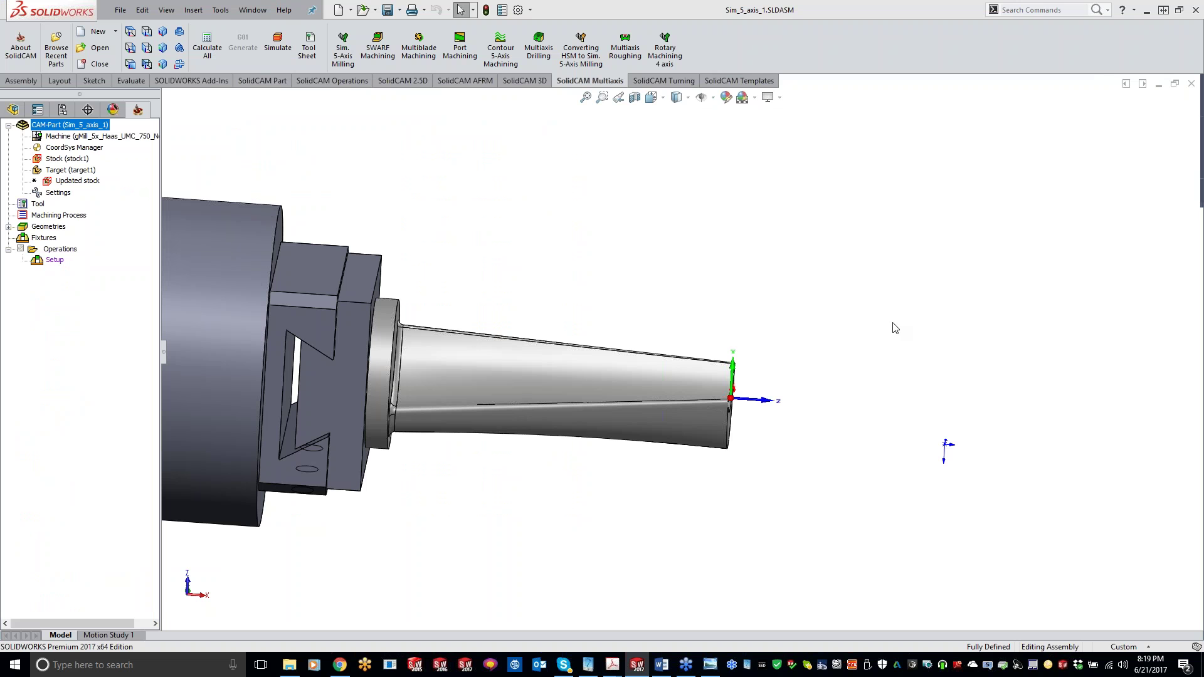
Start a Sim. 5-Axis Milling operation with Parallel cuts and define the two blade faces as the drive surface.
left_click(343, 62)
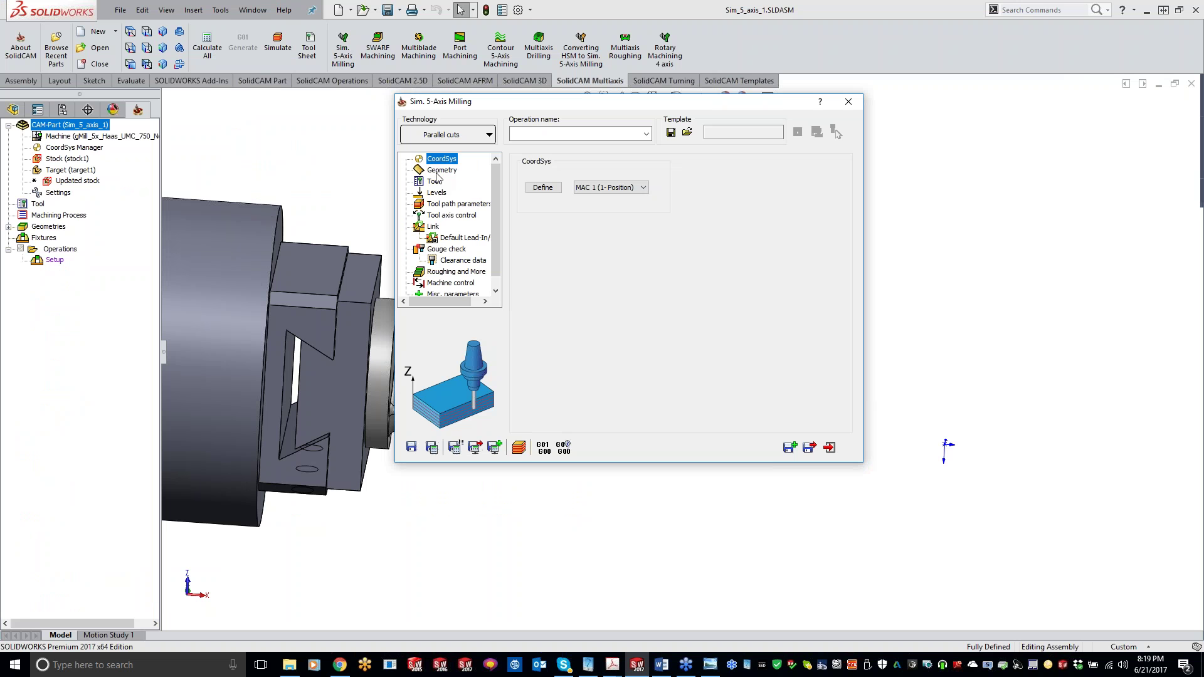
left_click(441, 171)
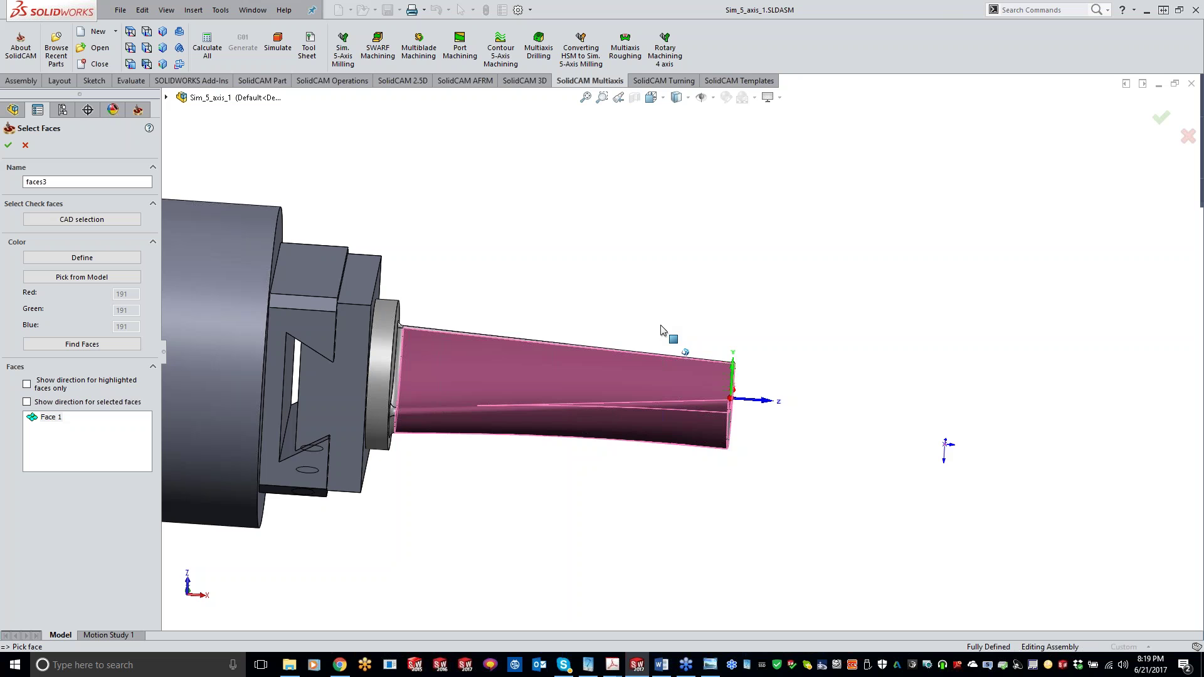
middle_click_drag(662, 331, 738, 323)
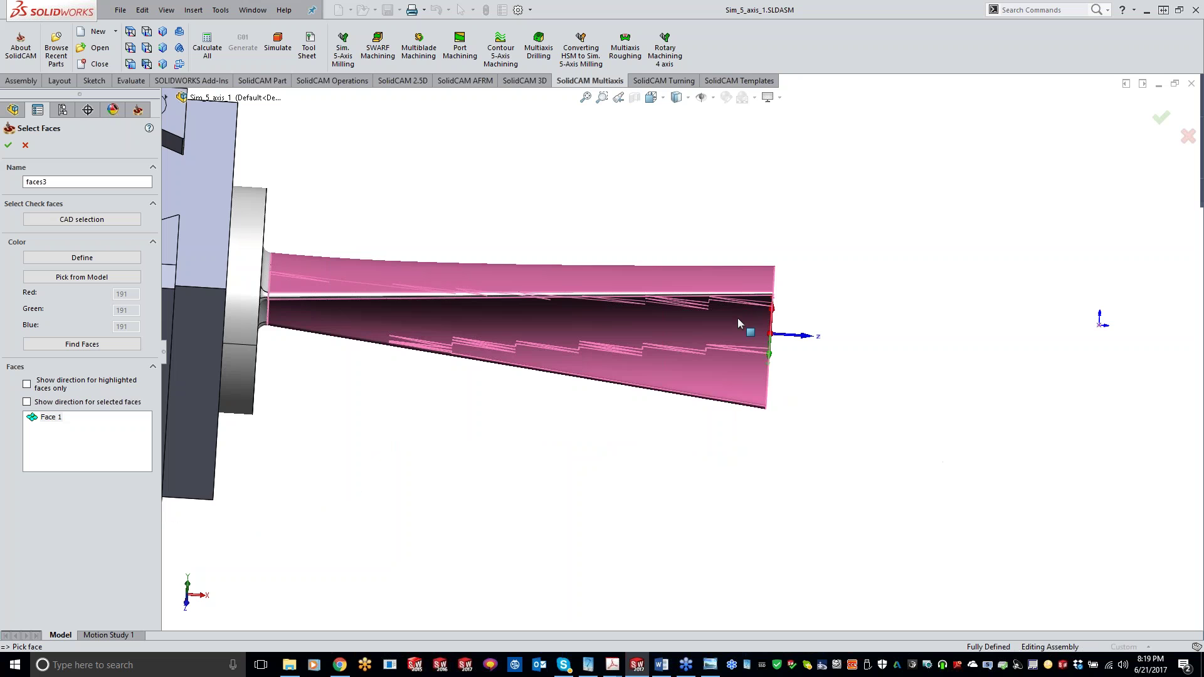
scroll(738, 317, "down", 5)
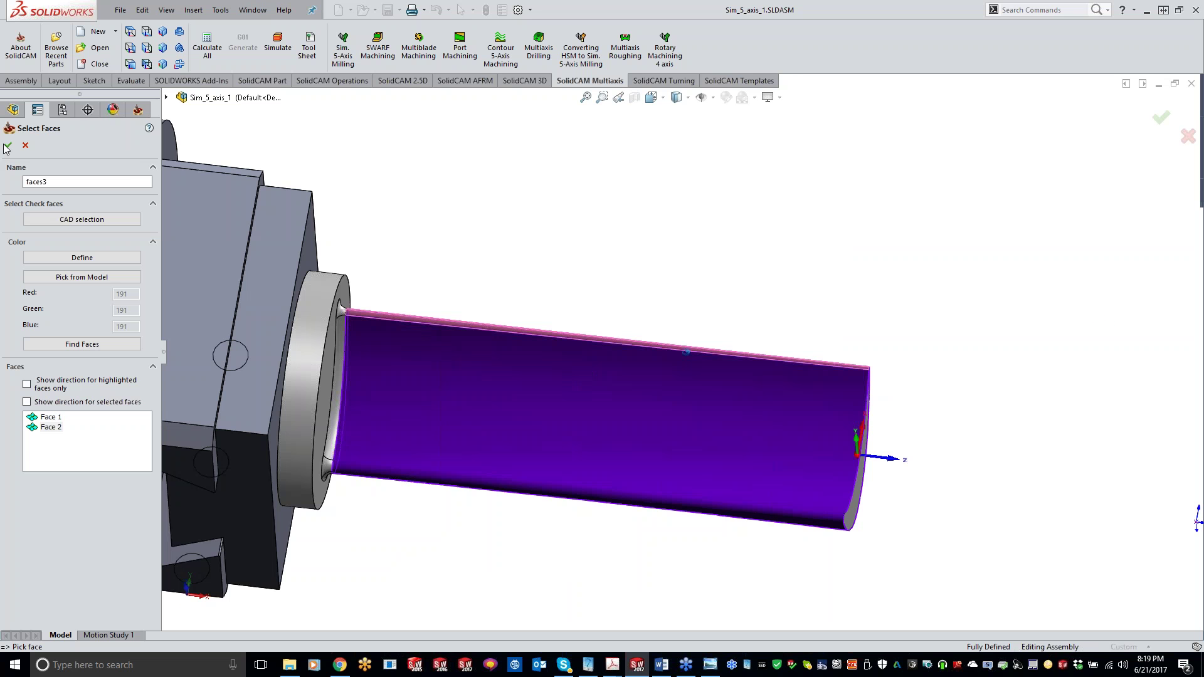
left_click(7, 146)
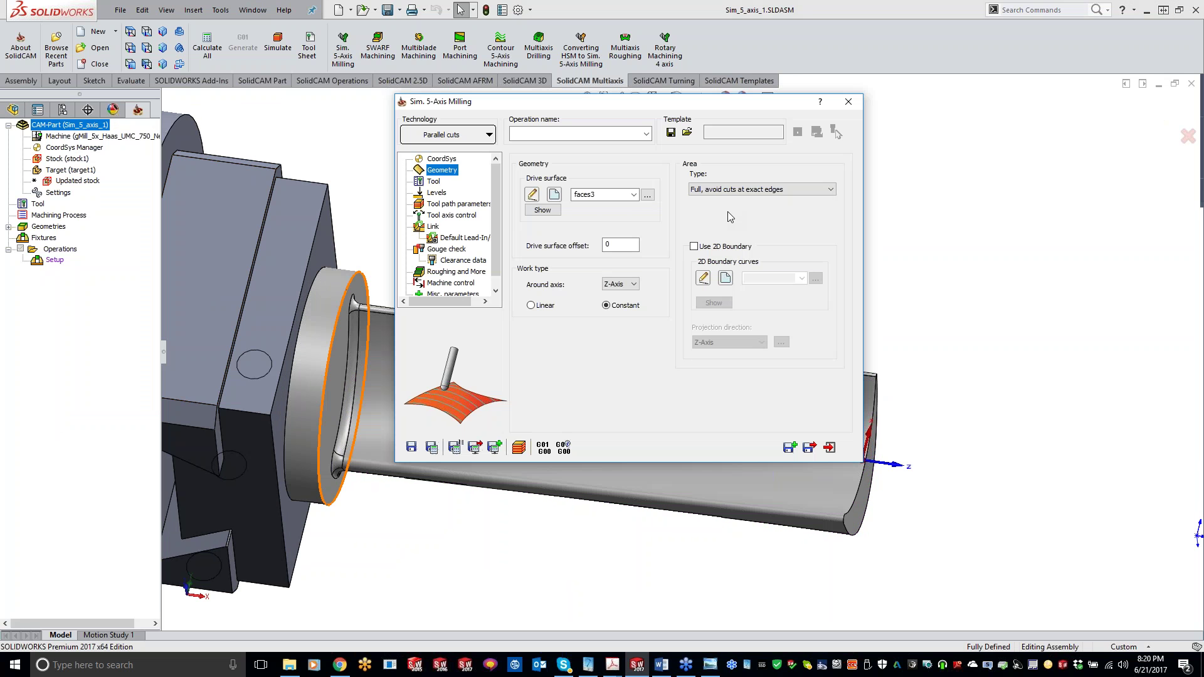
Assign tool number 1, with 16 mm diameter and 4 mm corner radius, to the operation.
left_click(432, 182)
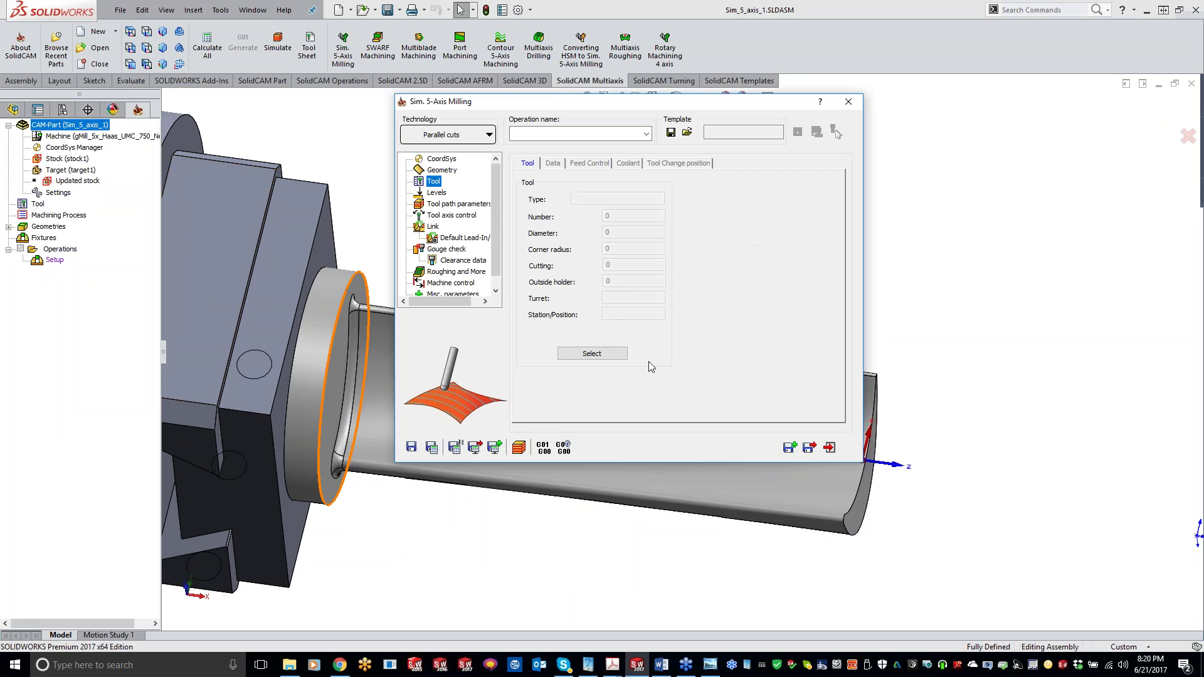
left_click(592, 353)
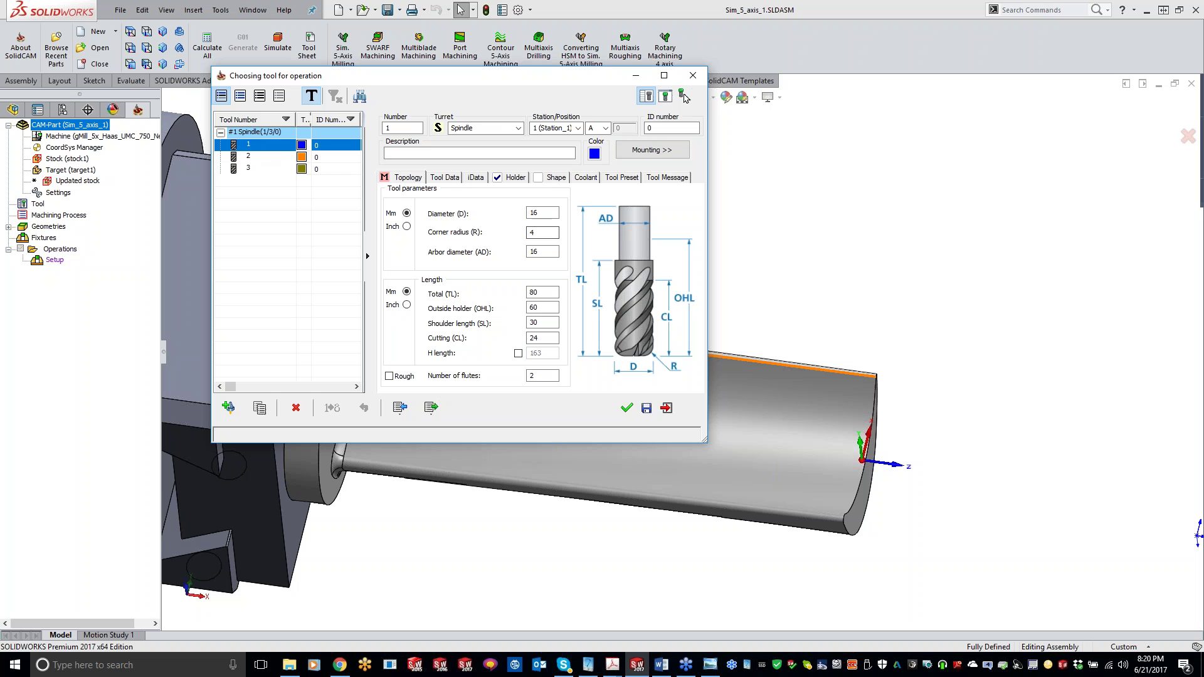
double_click(262, 145)
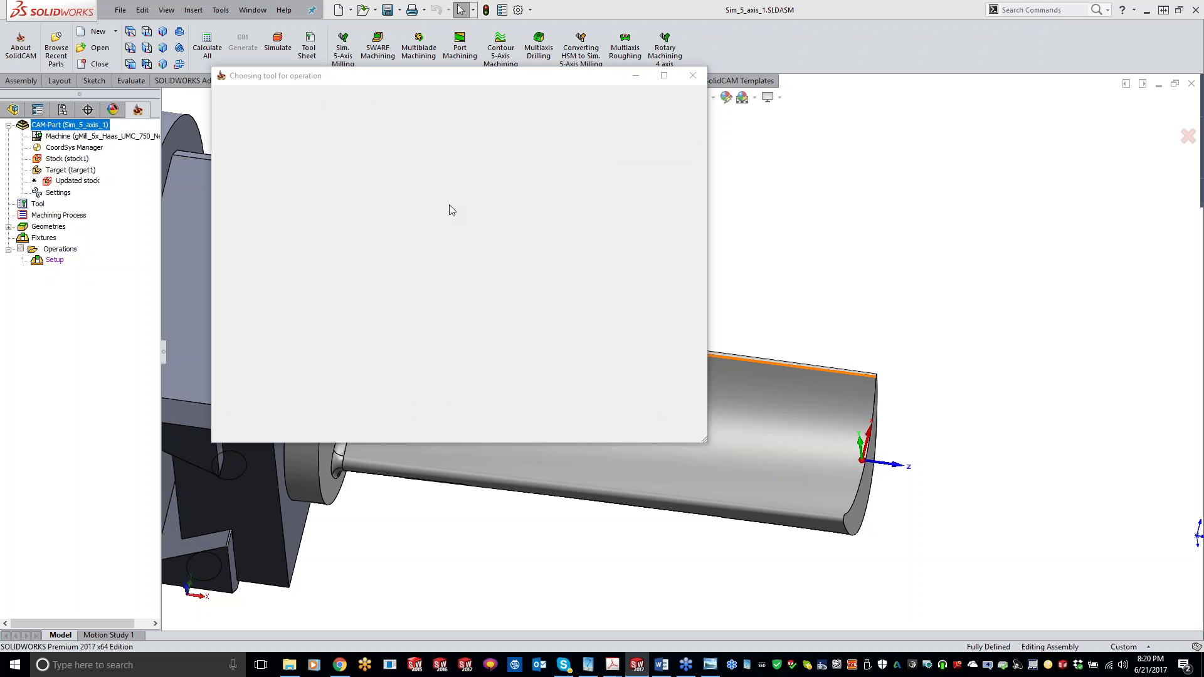
Set the clearance area to a cylinder with a radius of 40.
left_click(436, 193)
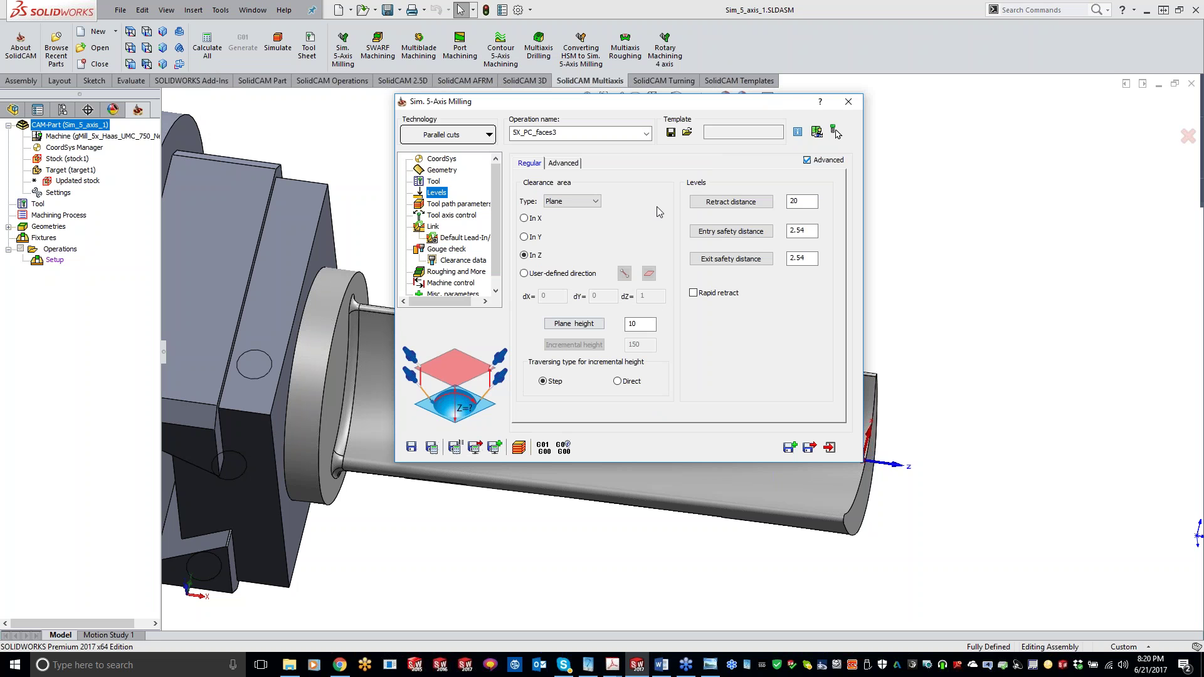
left_click(567, 202)
left_click(563, 222)
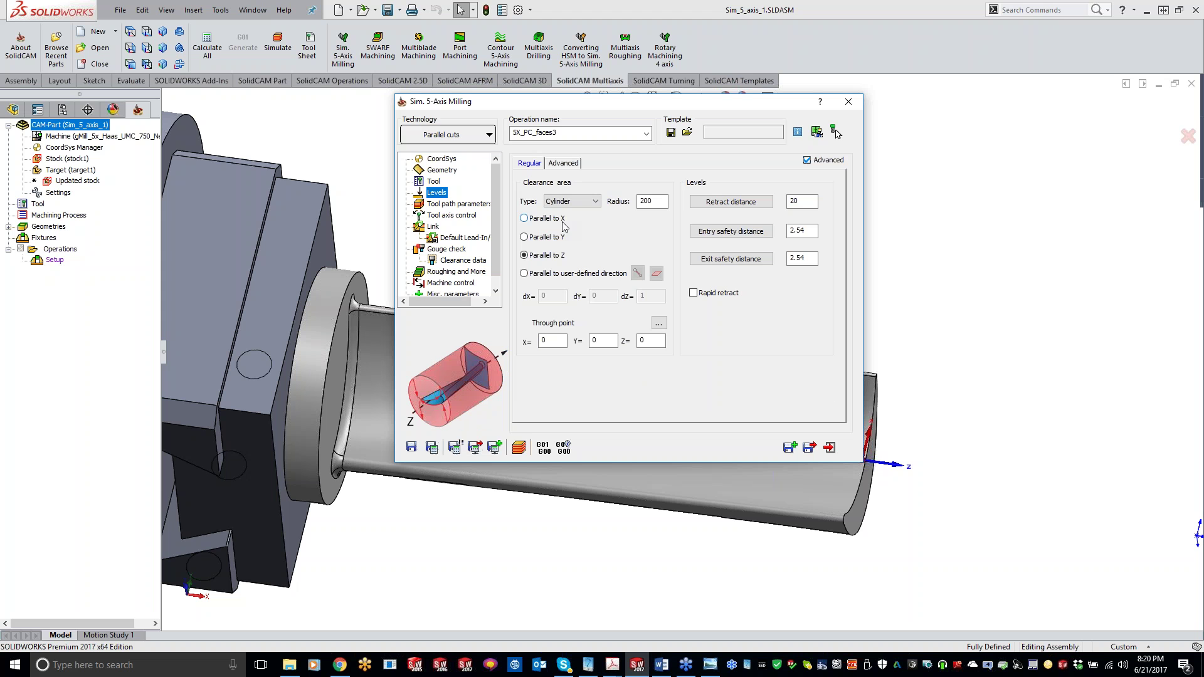
double_click(647, 201)
type("40")
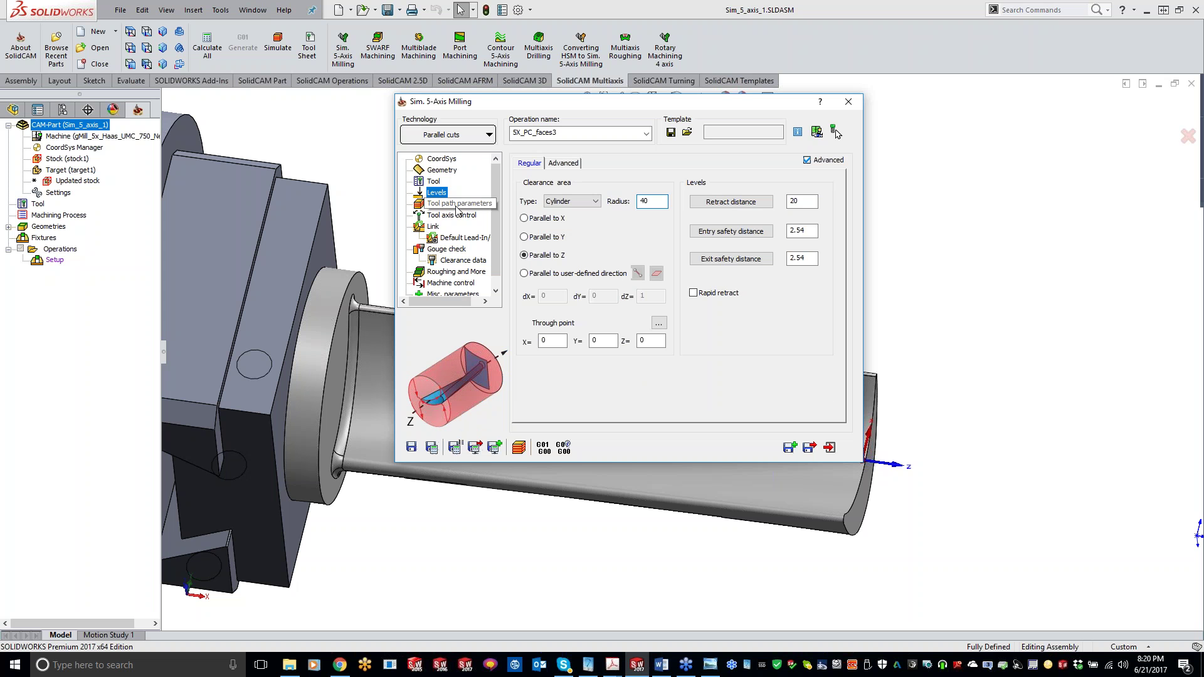
Set the maximum step over to 5 and the cutting method to Spiral in the tool path parameters.
left_click(457, 205)
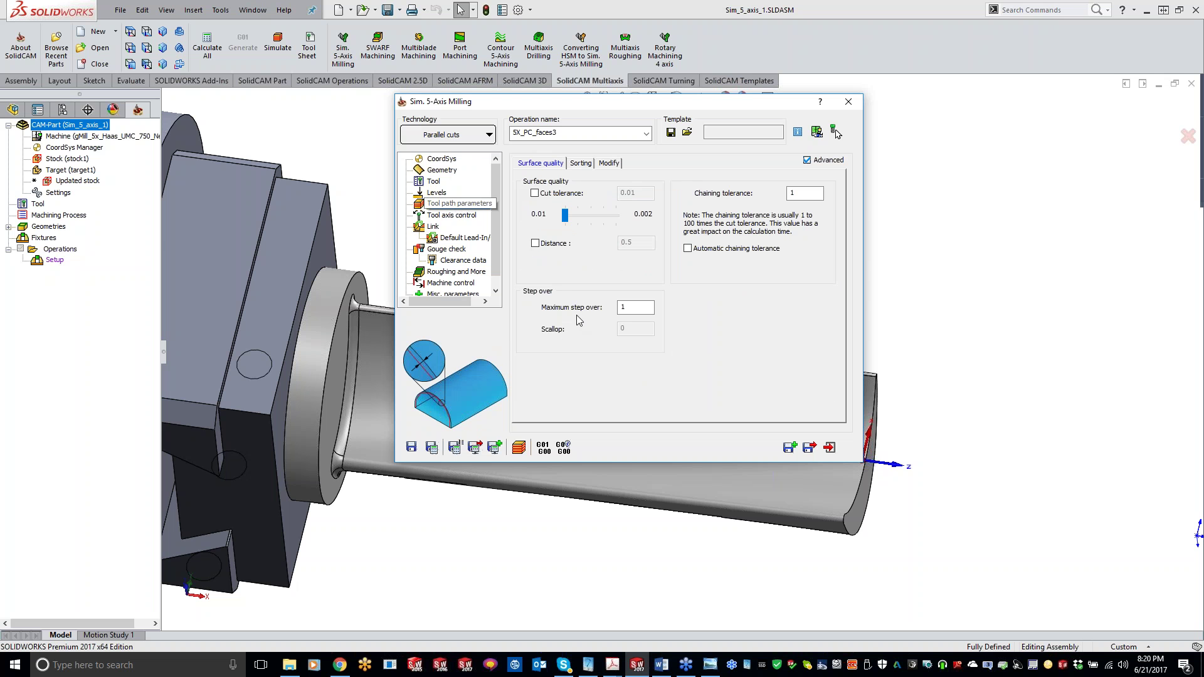
double_click(625, 307)
type("5")
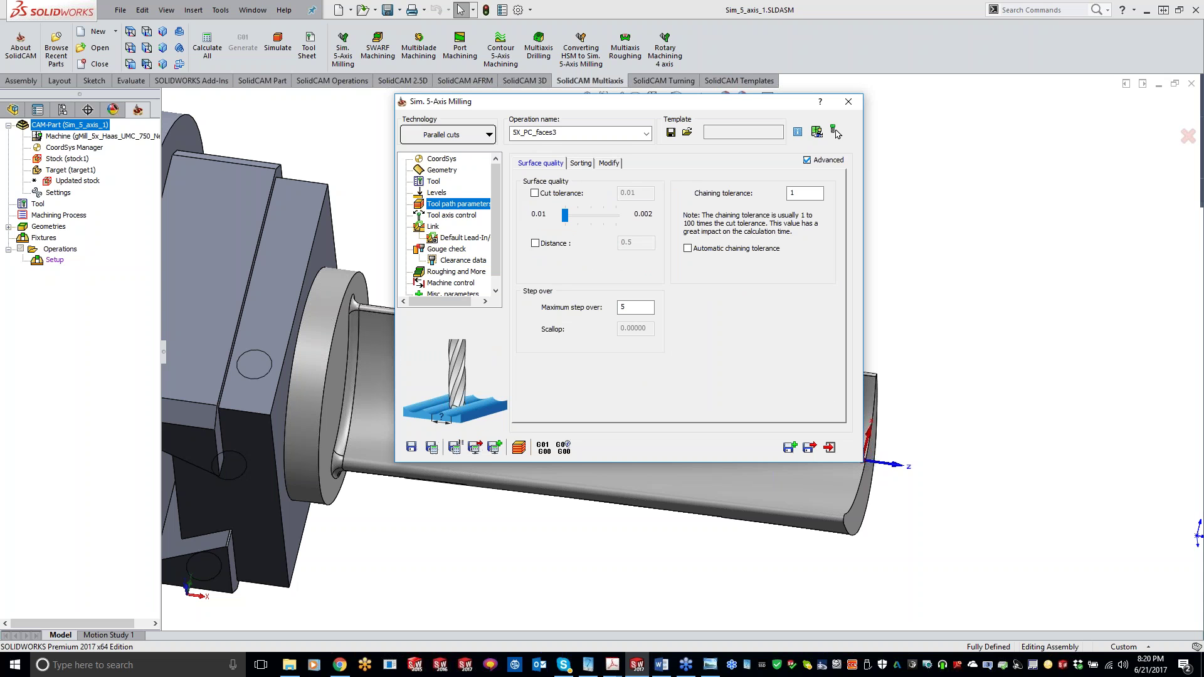
left_click(581, 163)
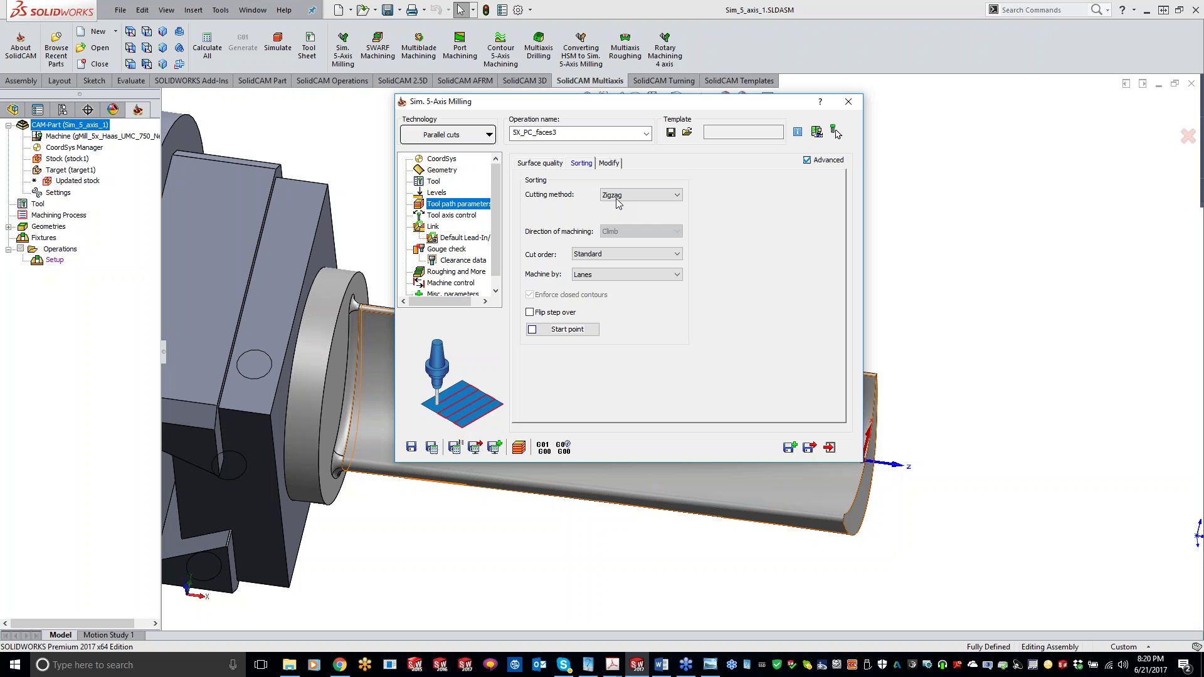
left_click(617, 196)
left_click(609, 222)
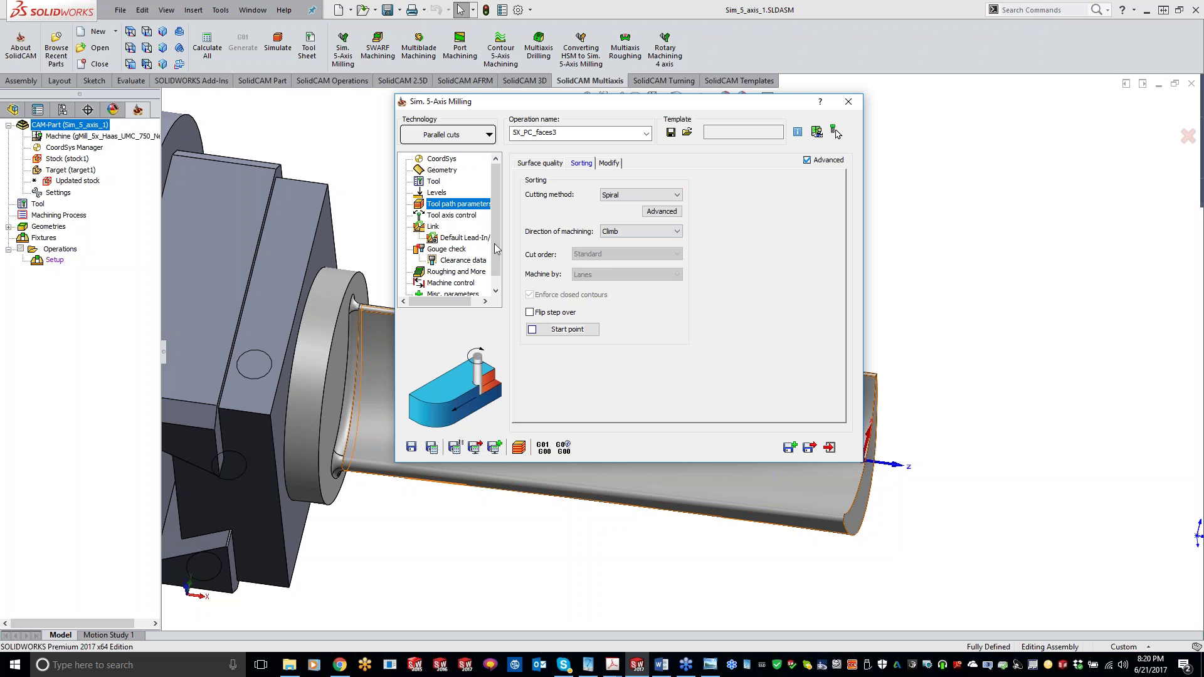
Set the side tilt definition to Follow surface ISO Lines direction and calculate the toolpath.
left_click(452, 215)
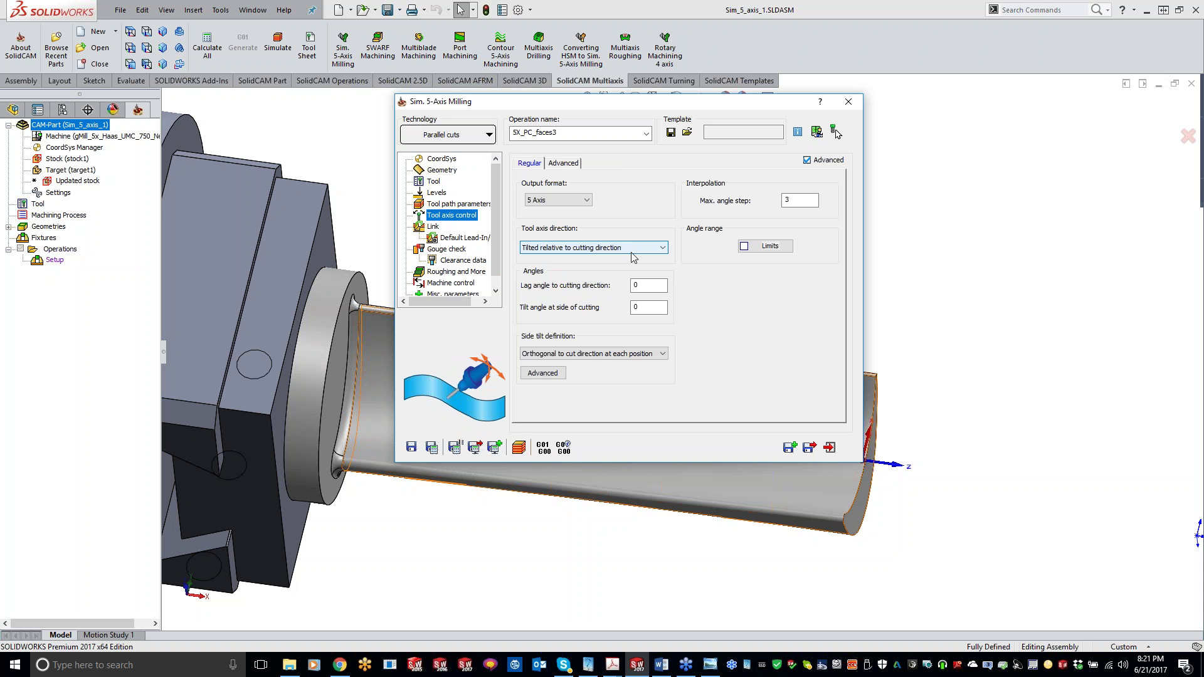
left_click(629, 364)
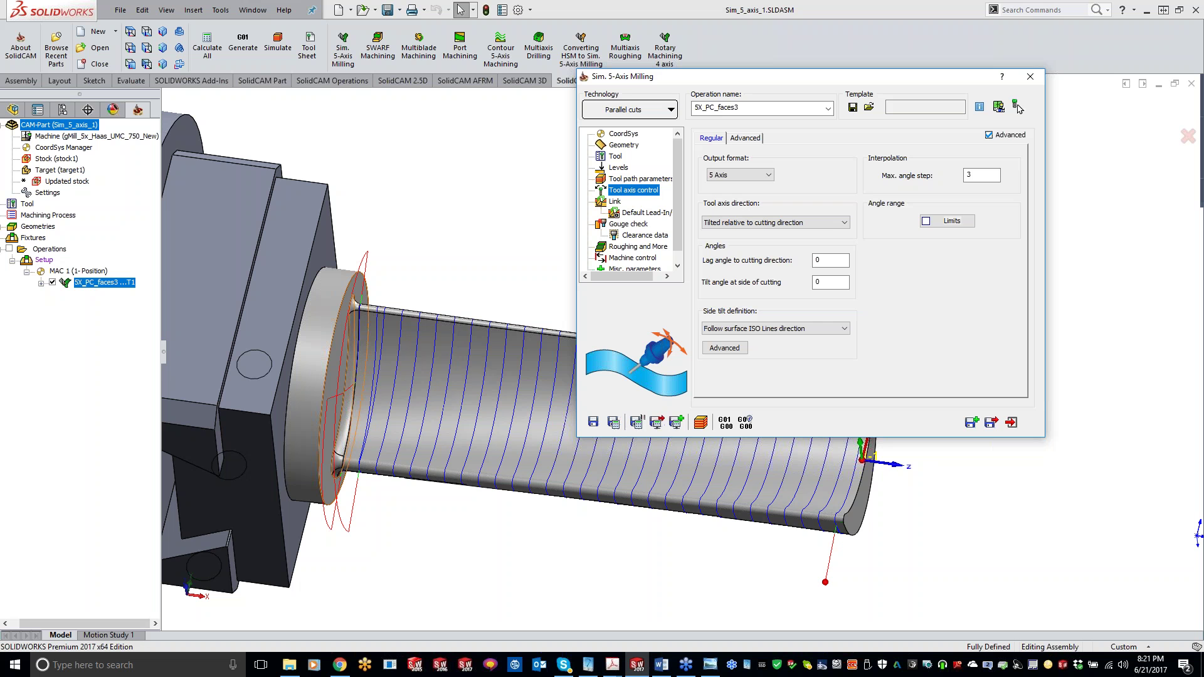
Simulate the blade toolpath in SolidVerify, continue past the clash and crash checks, and exit the simulation.
left_click(1017, 107)
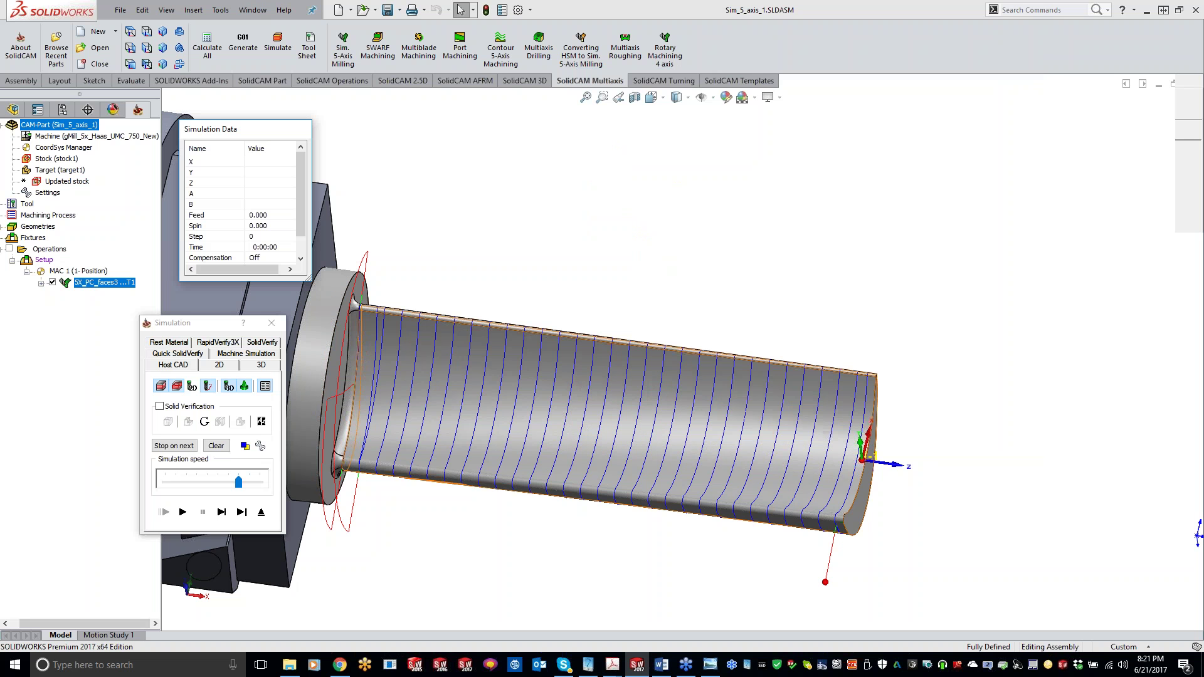
left_click(262, 342)
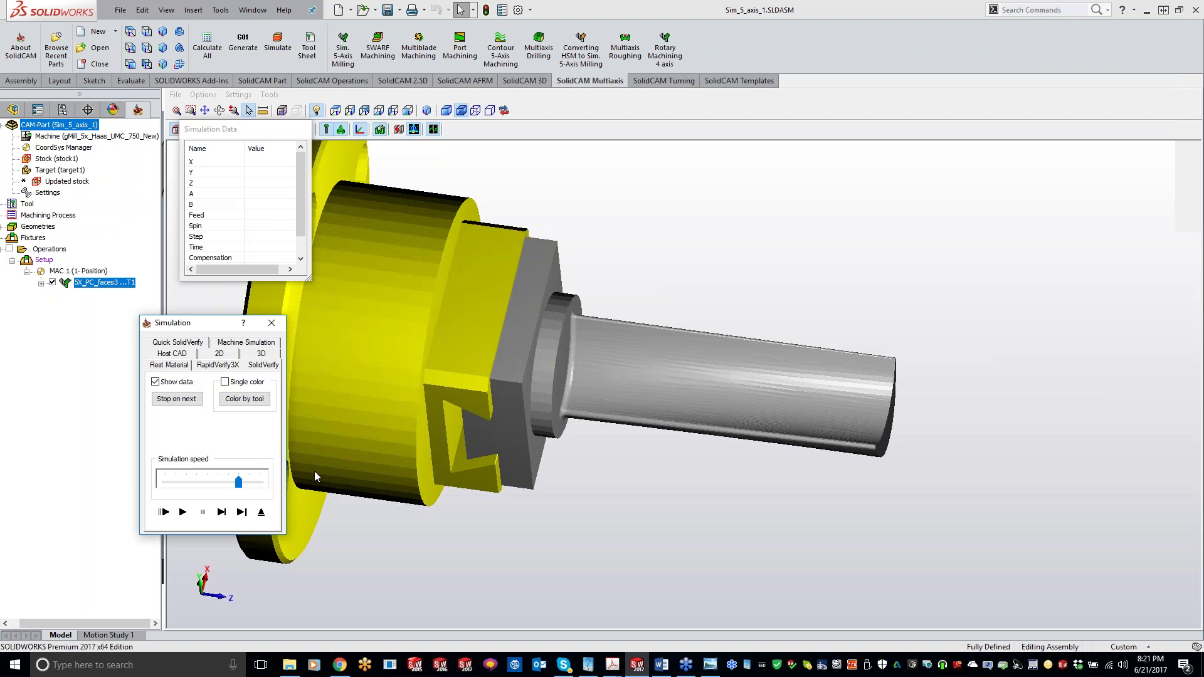
key("End")
key("space")
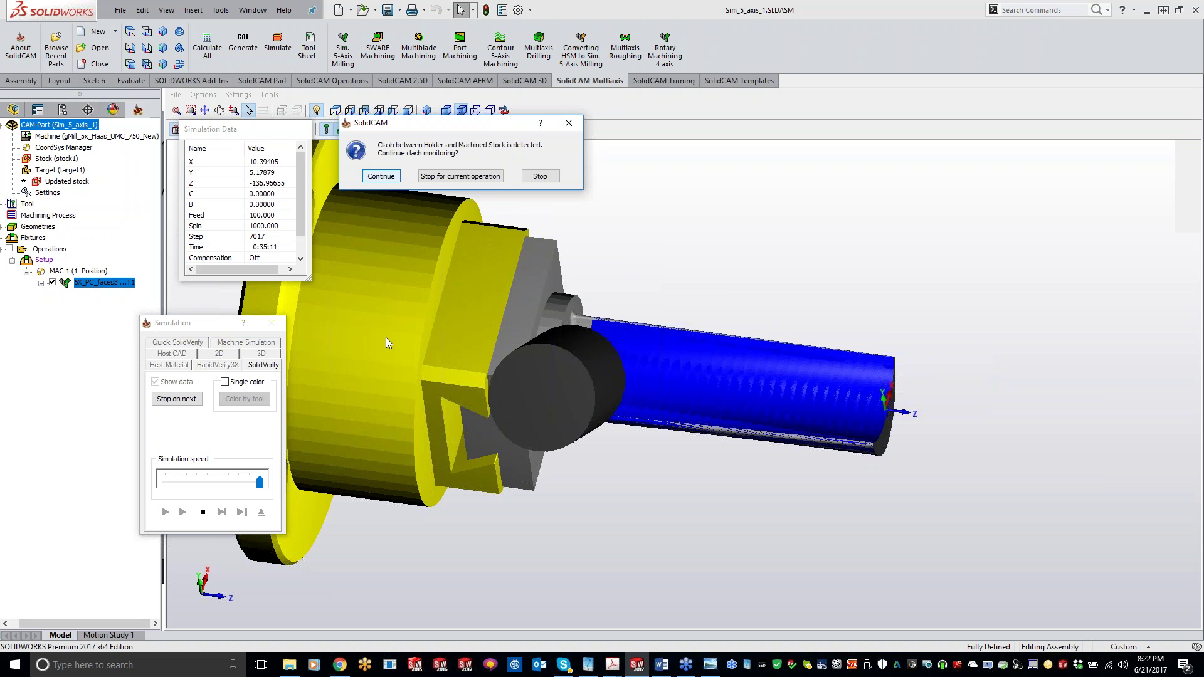
key("Return")
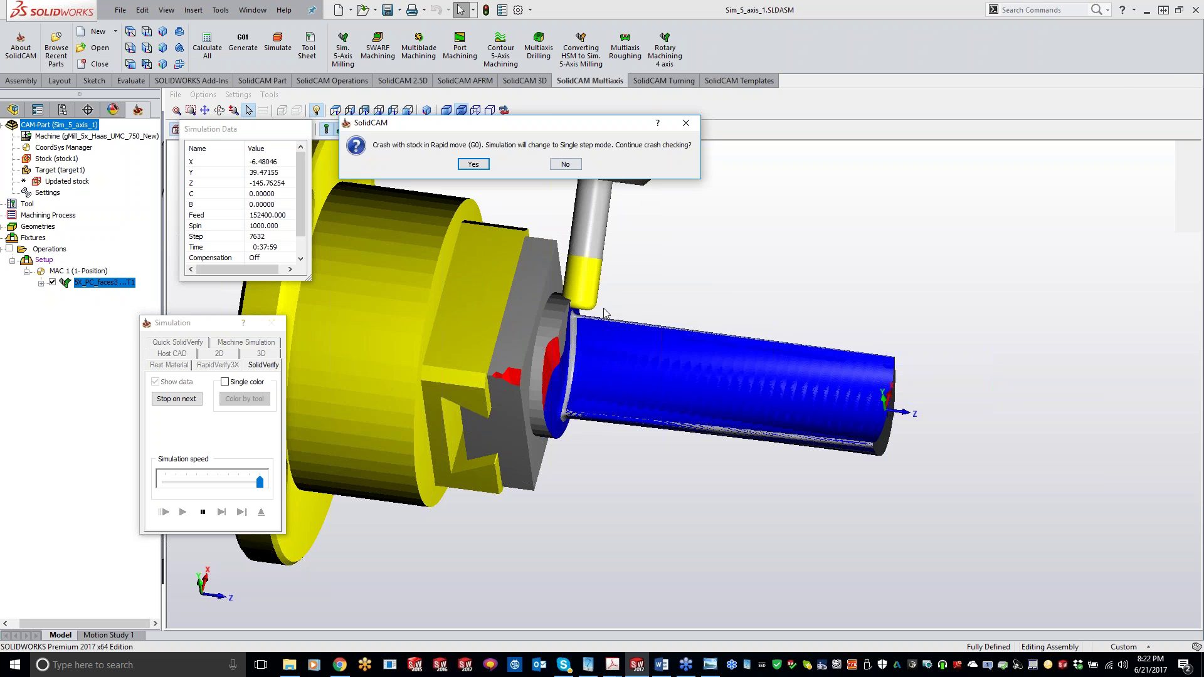
left_click(474, 164)
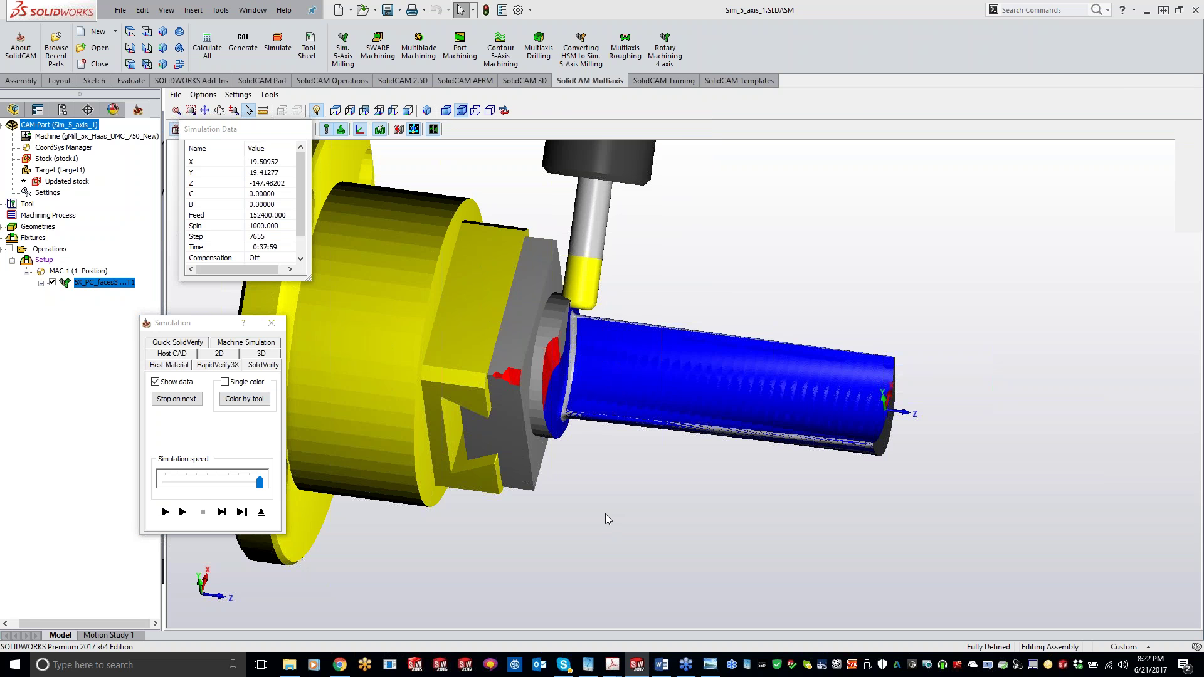
left_click(261, 513)
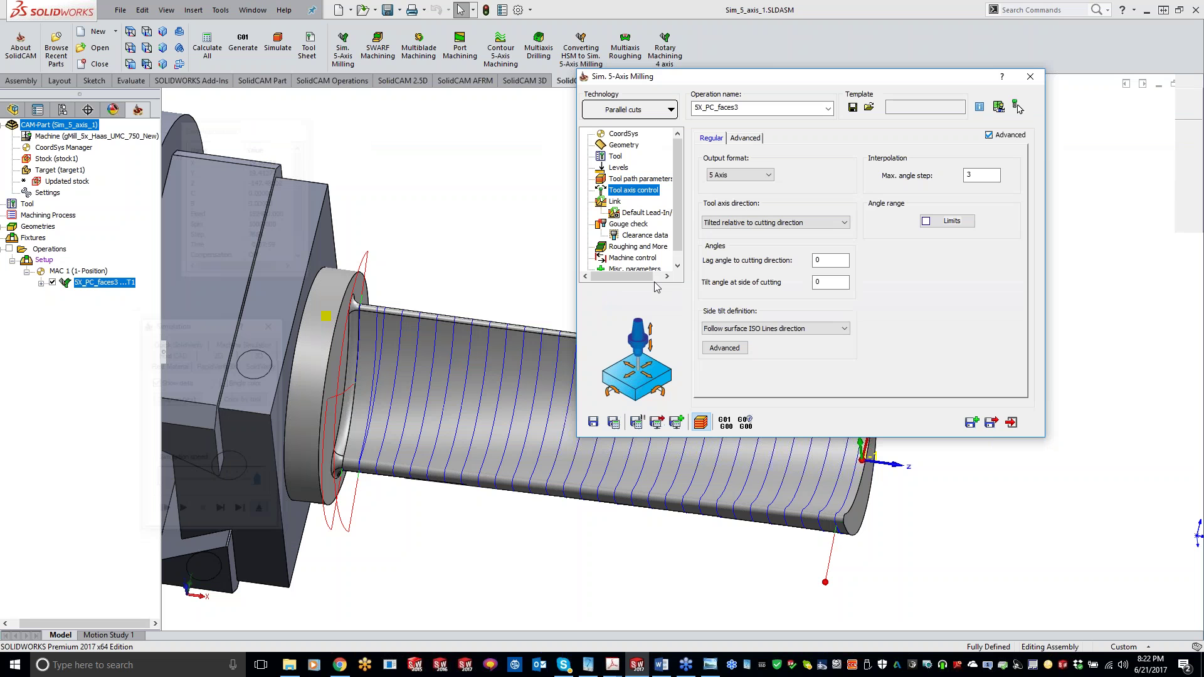
Enable Gouge 1 checking and include the arbor and holder in the checked tool components.
left_click(631, 226)
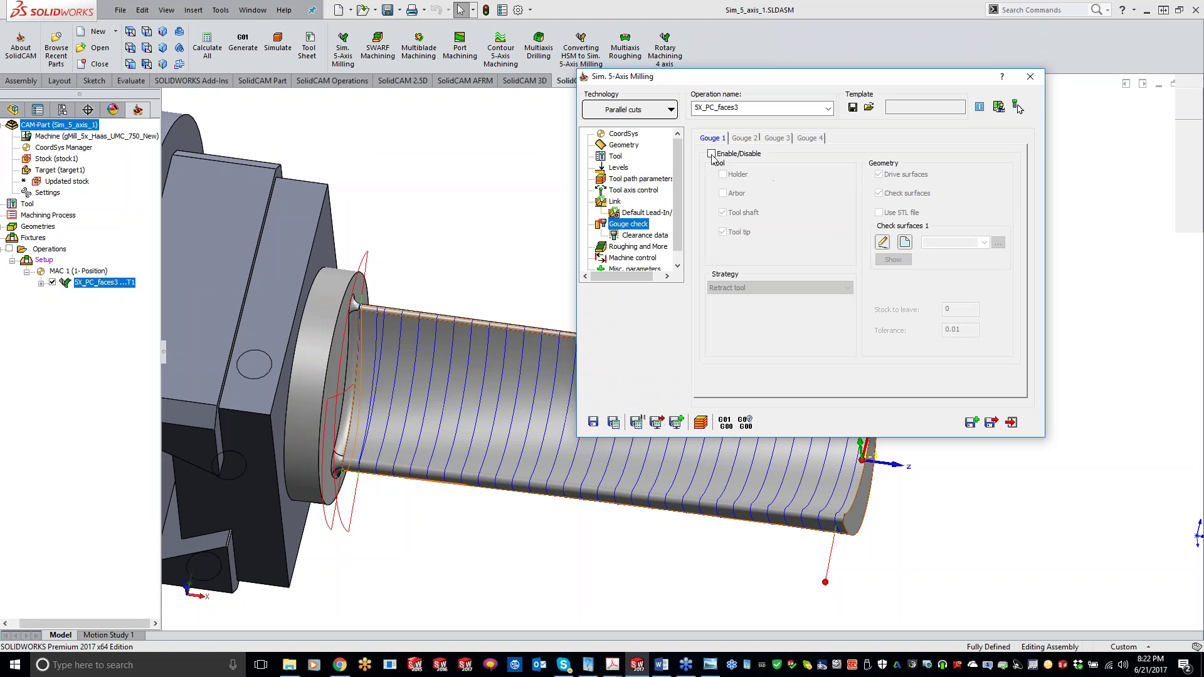
left_click(712, 155)
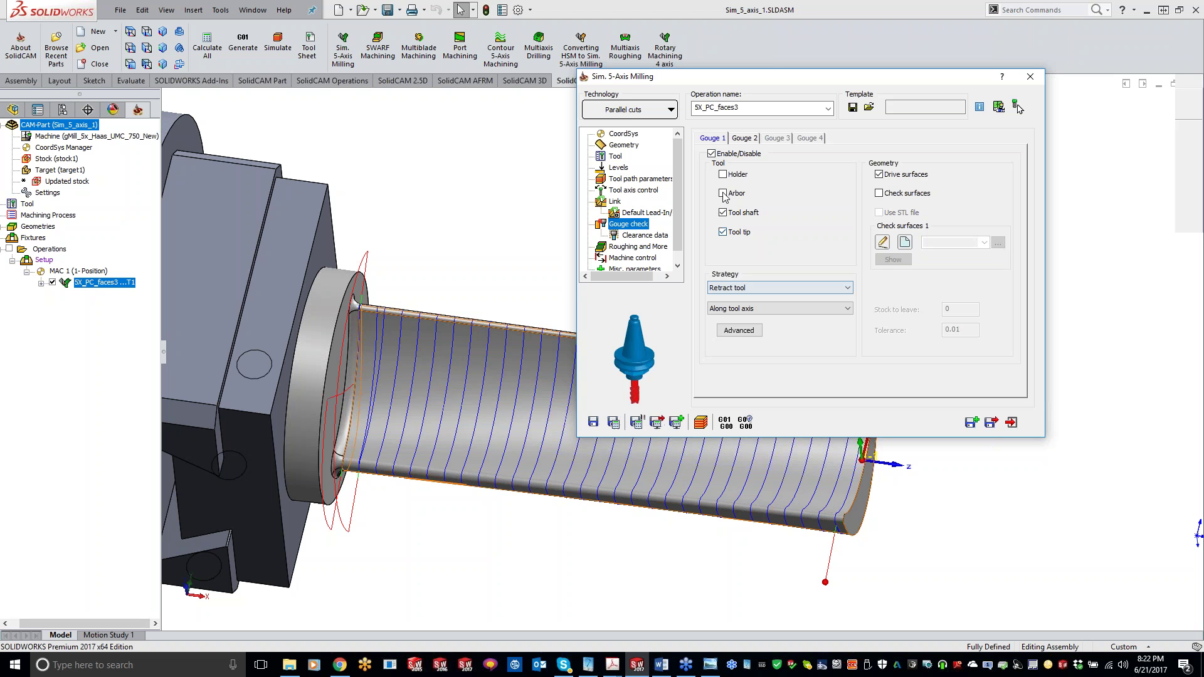
left_click(723, 193)
left_click(723, 175)
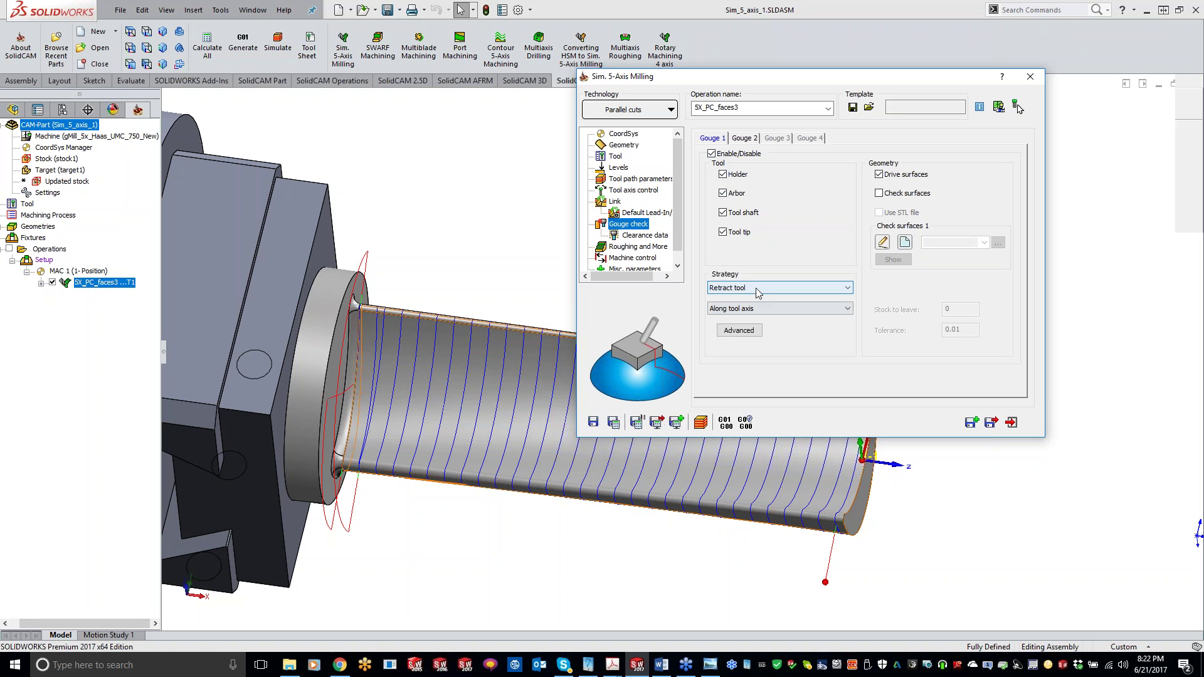
Enable Gouge 2 checking with the arbor and holder included and the drive surfaces excluded.
left_click(745, 138)
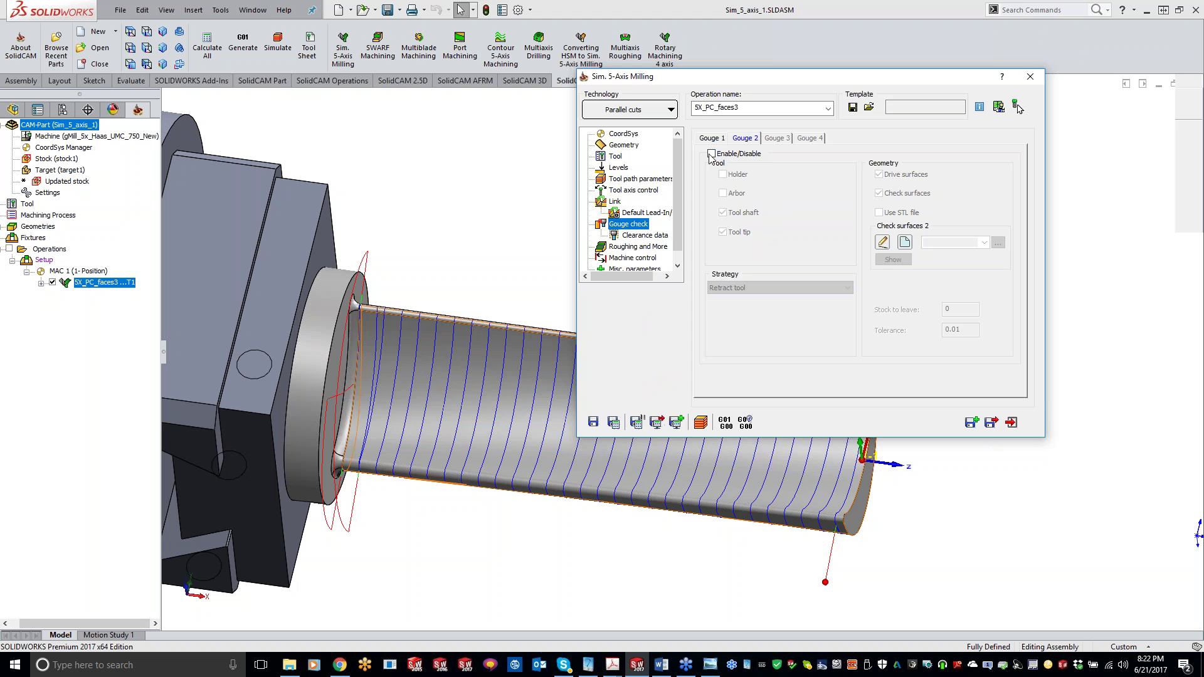
left_click(711, 154)
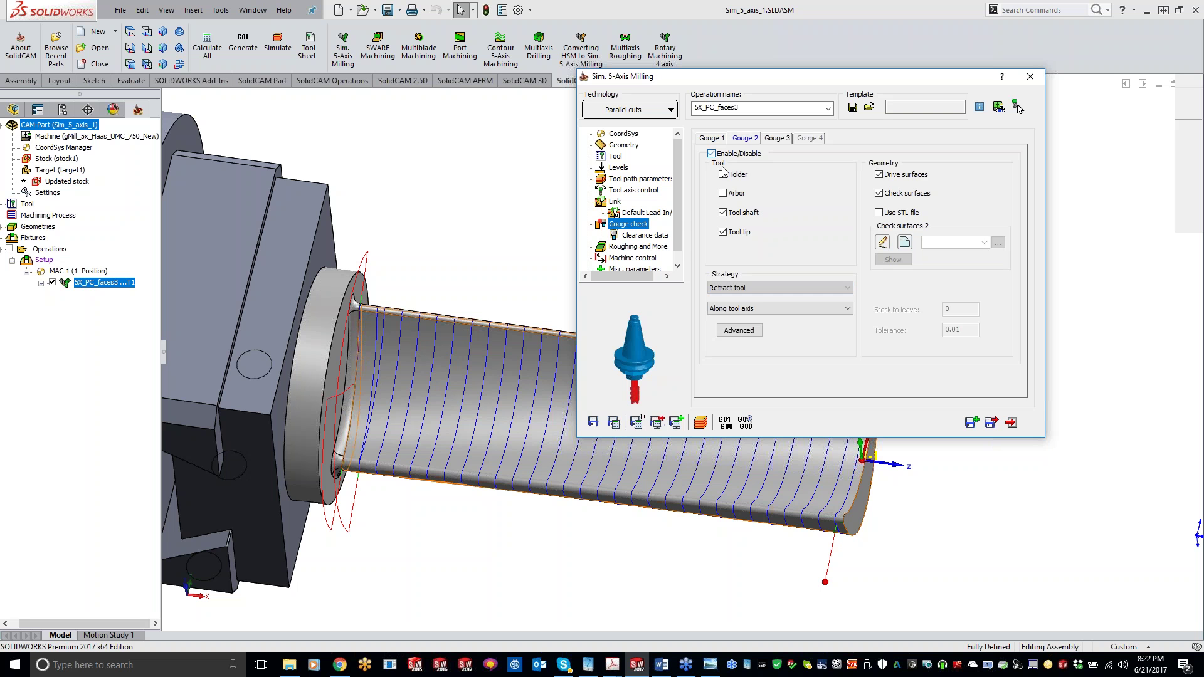
left_click(723, 194)
left_click(723, 175)
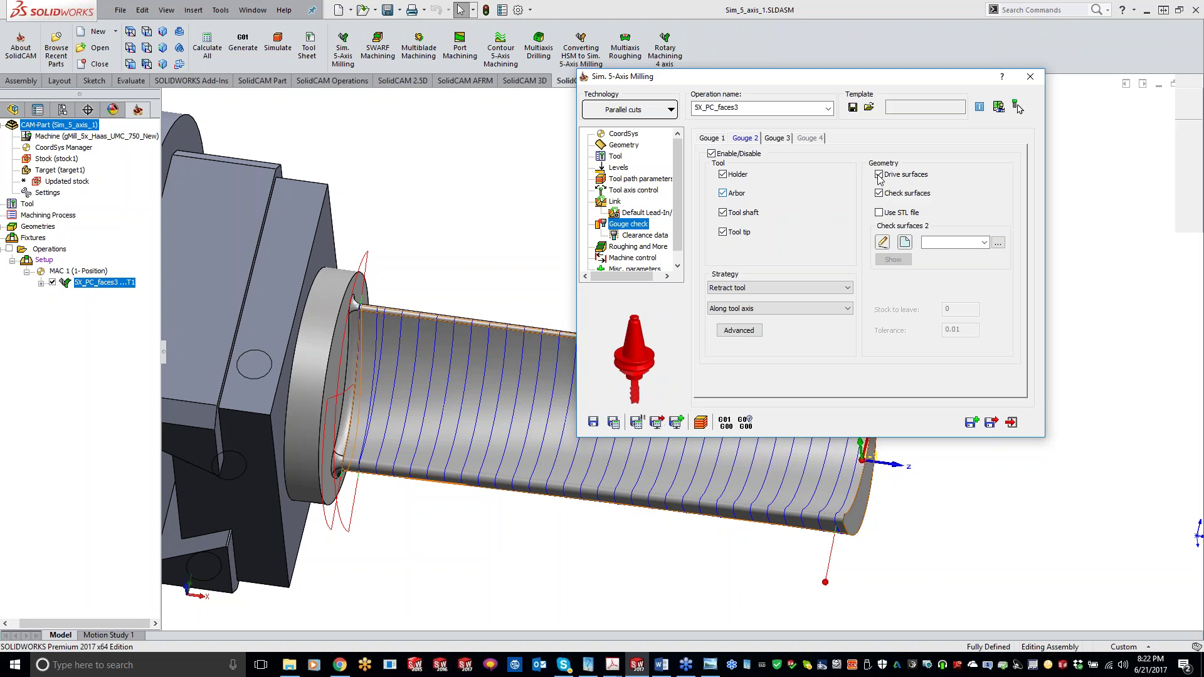
left_click(903, 175)
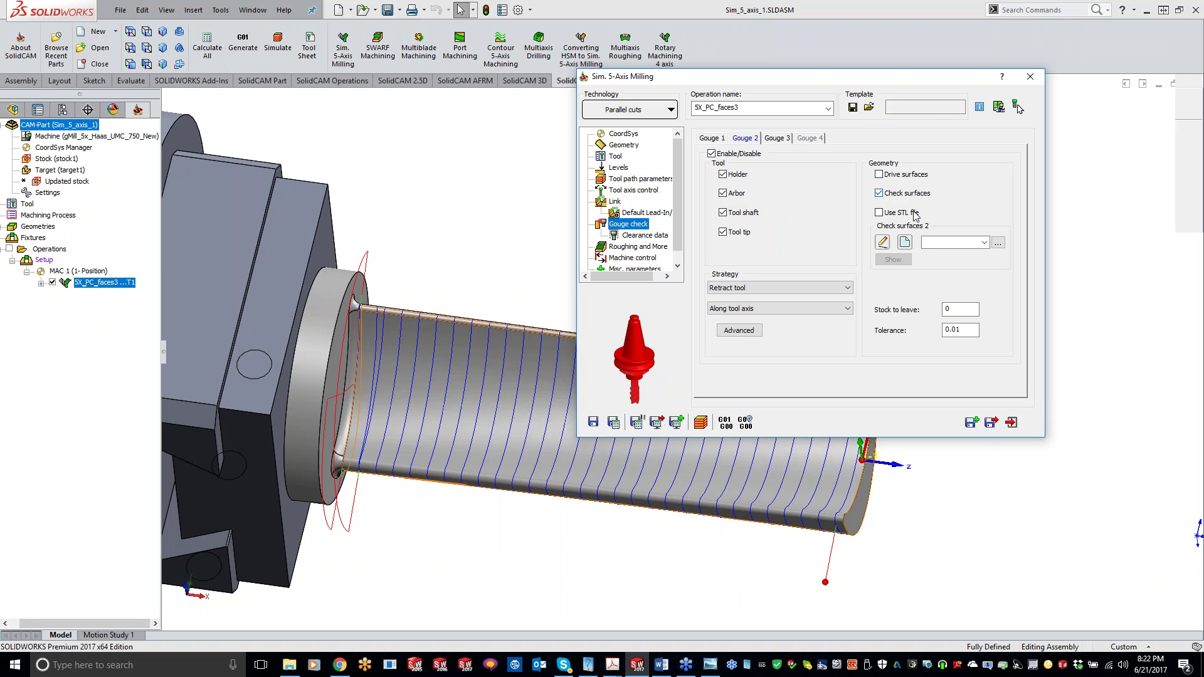
Define the faces at the blade's root flange as the check surfaces for Gouge 2.
left_click(882, 243)
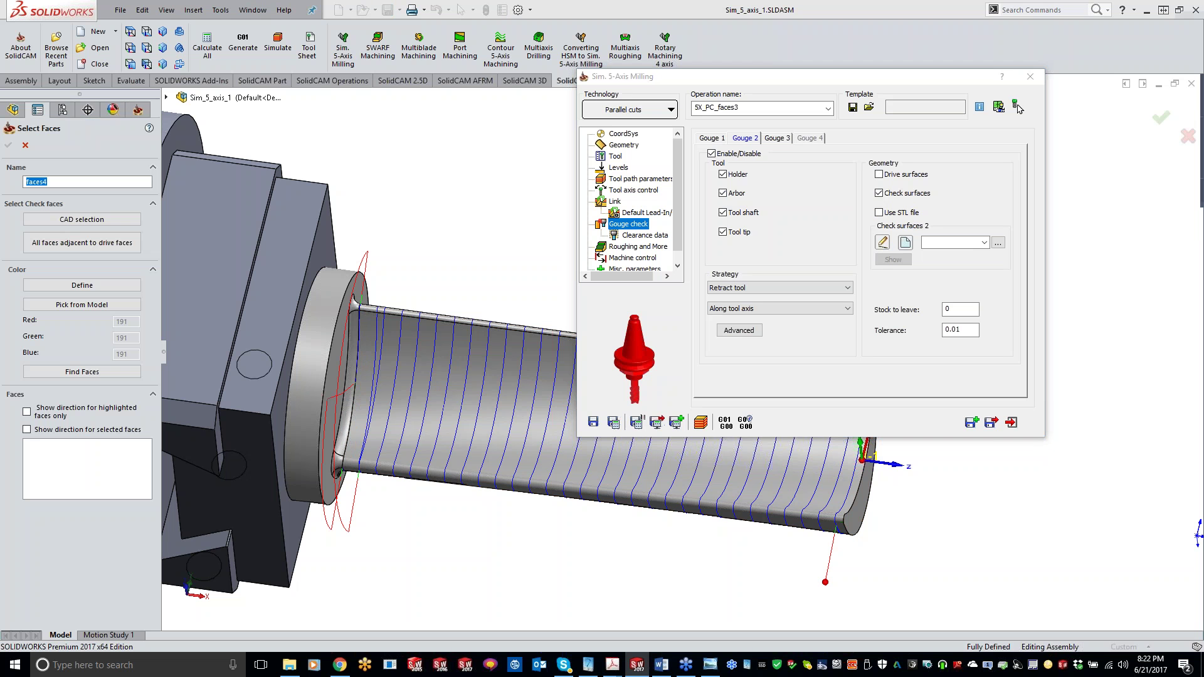
left_click(336, 383)
left_click(332, 408)
left_click(1161, 117)
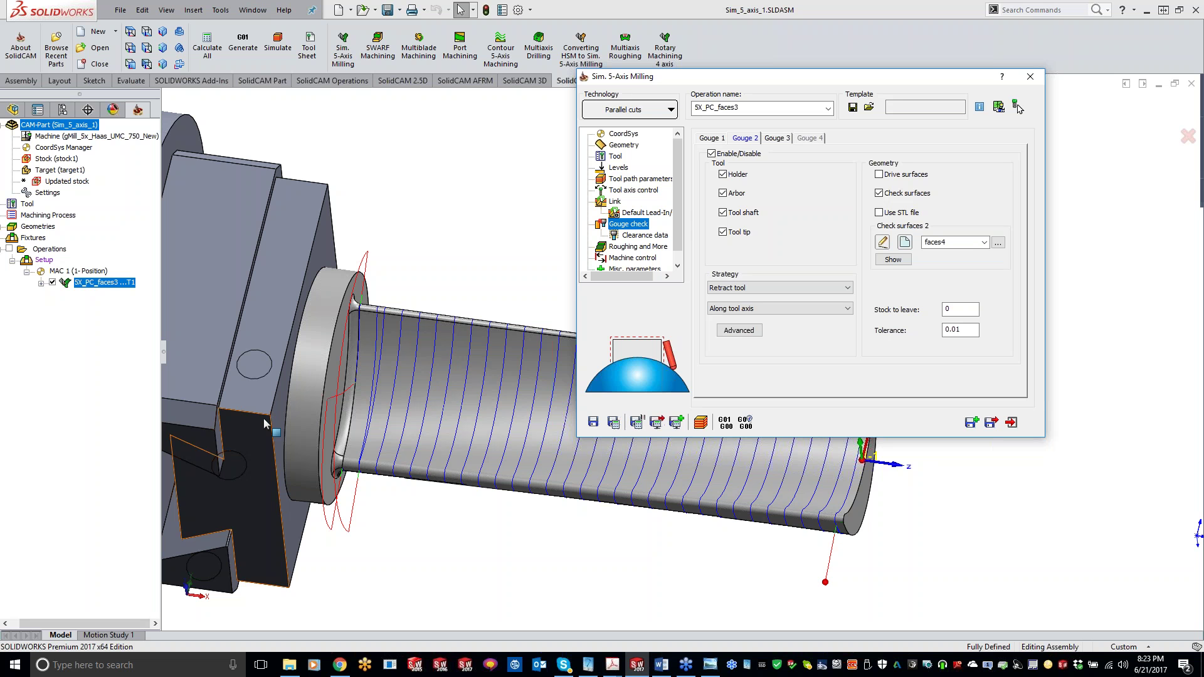
Set the Gouge 2 strategy to Stop tool path calculation with a stock to leave of 0.2.
left_click(798, 291)
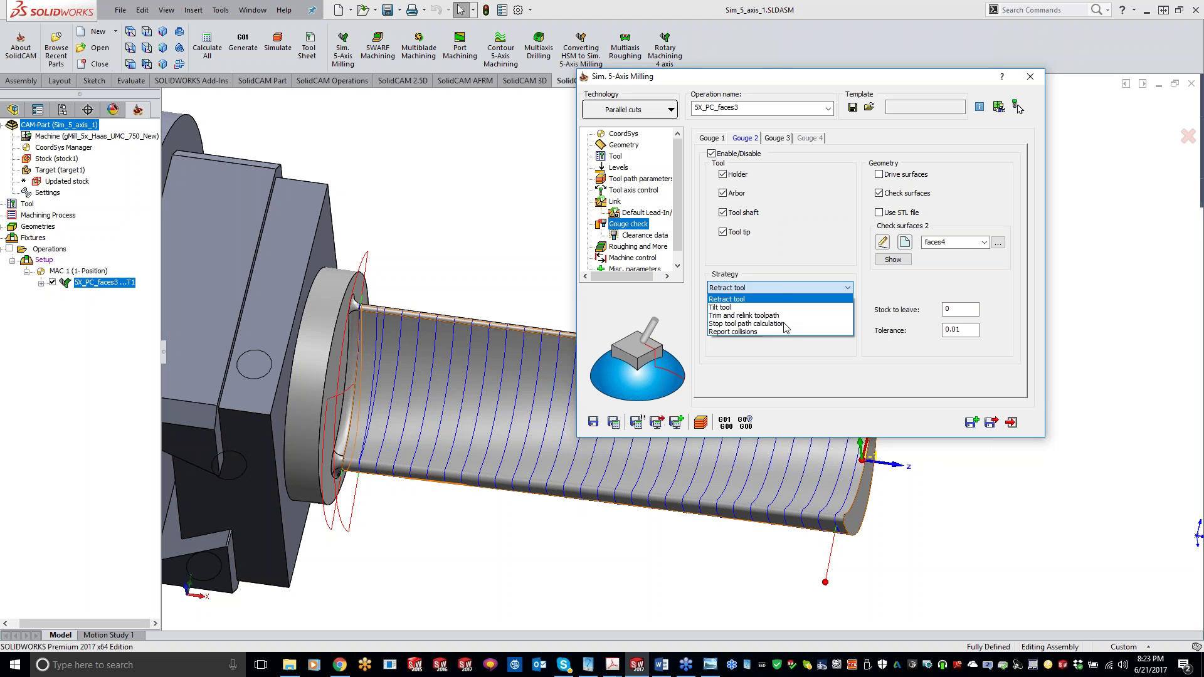
left_click(784, 323)
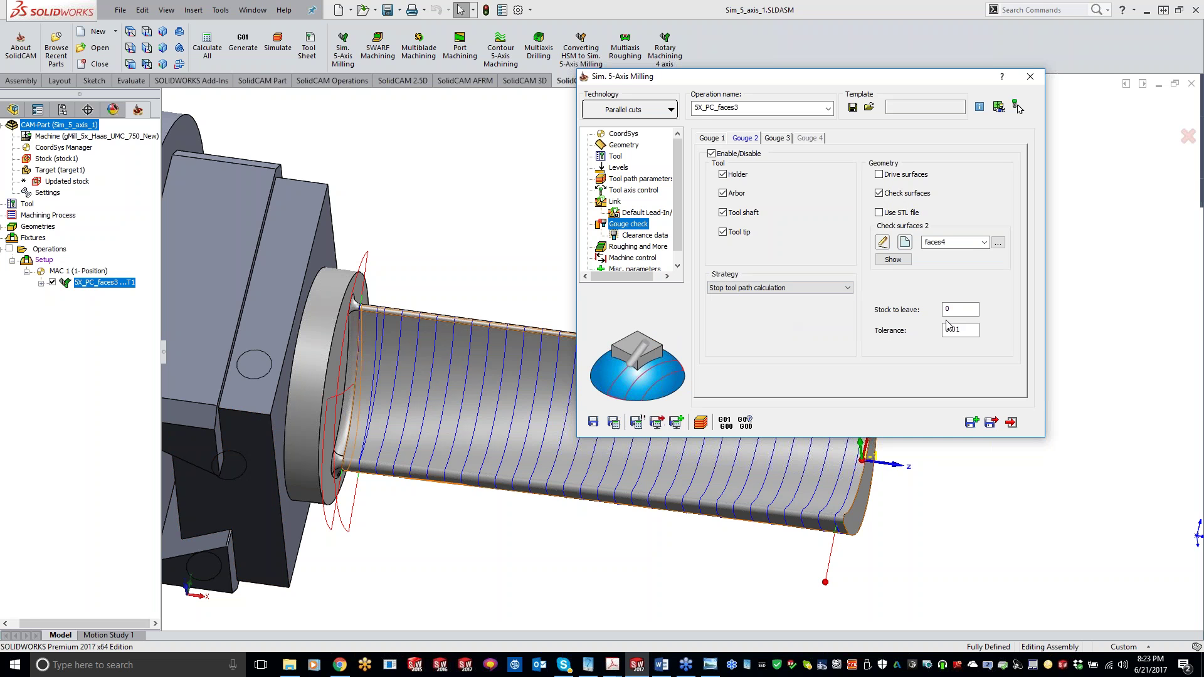
key("Tab")
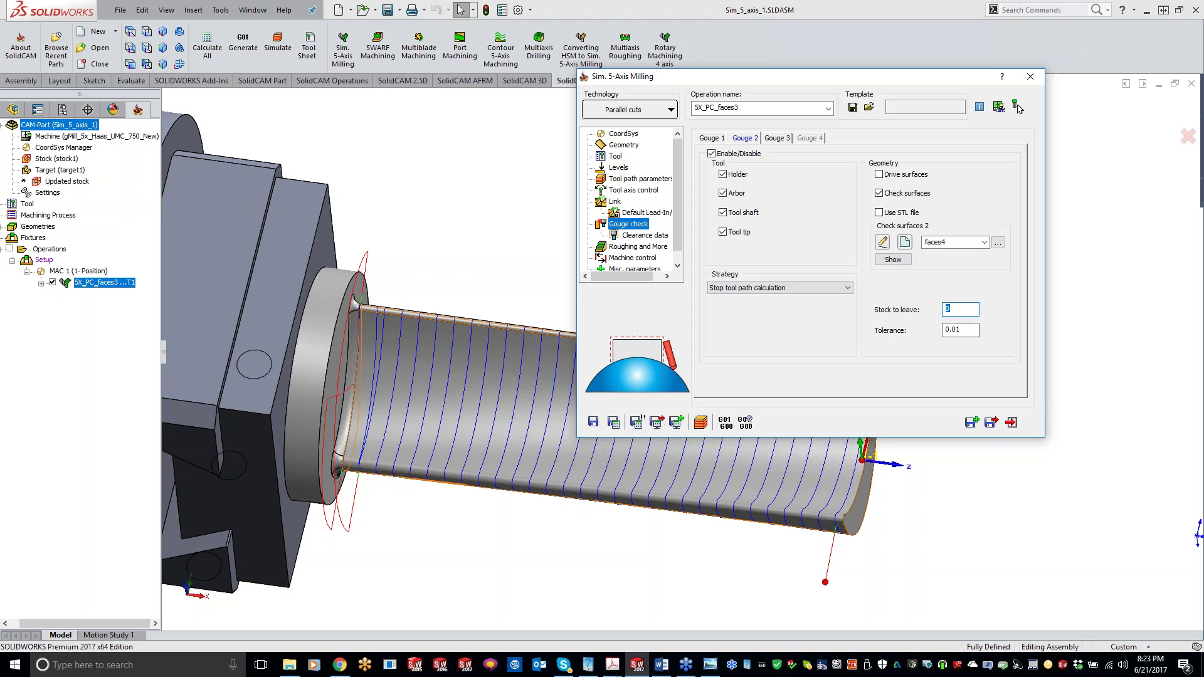
type(".2")
key("Return")
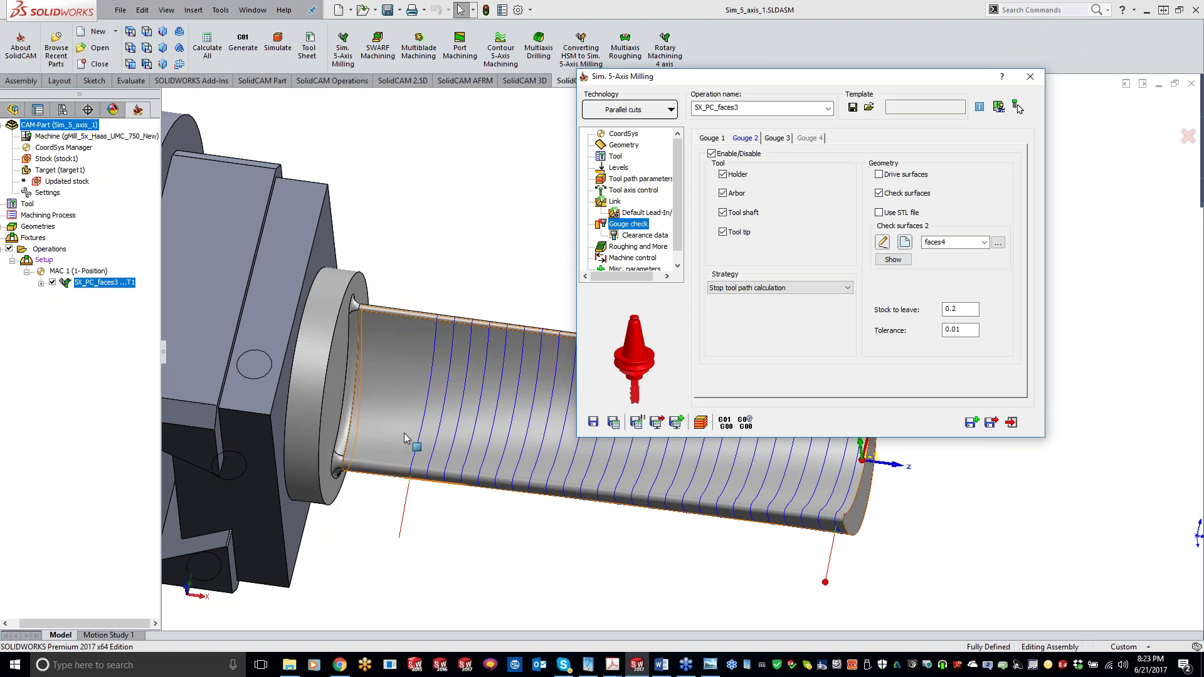
Set the tool axis lag angle to cutting direction to 20, then save and calculate the operation.
left_click(634, 190)
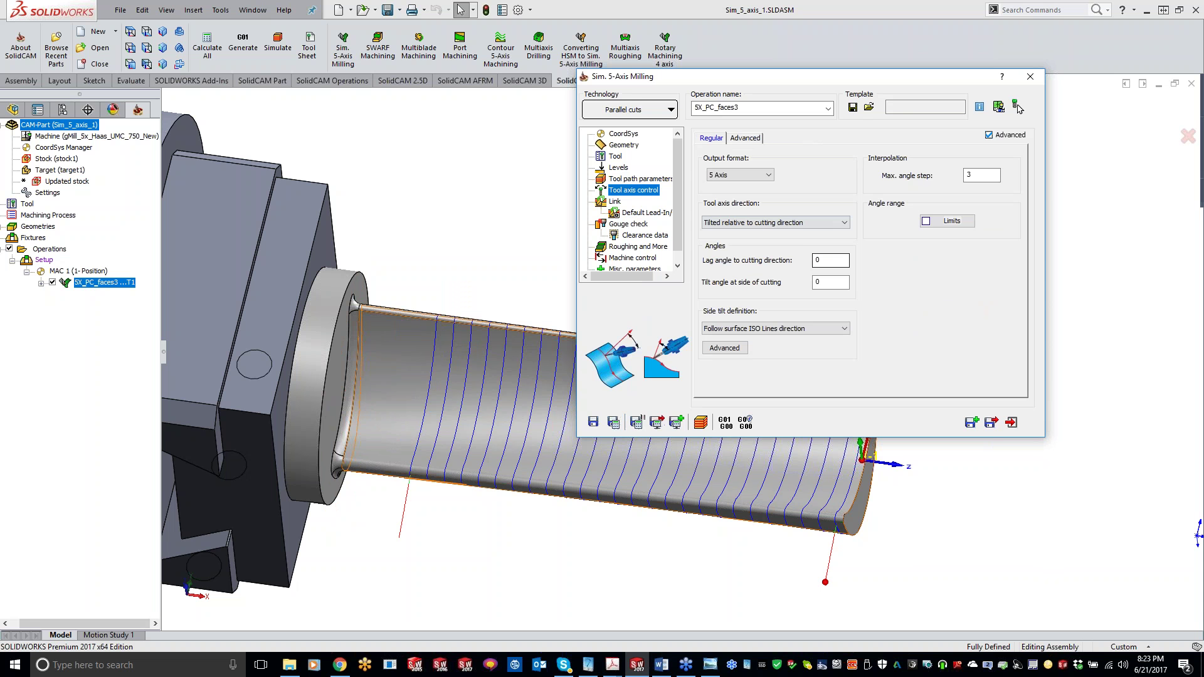
double_click(818, 261)
type("20")
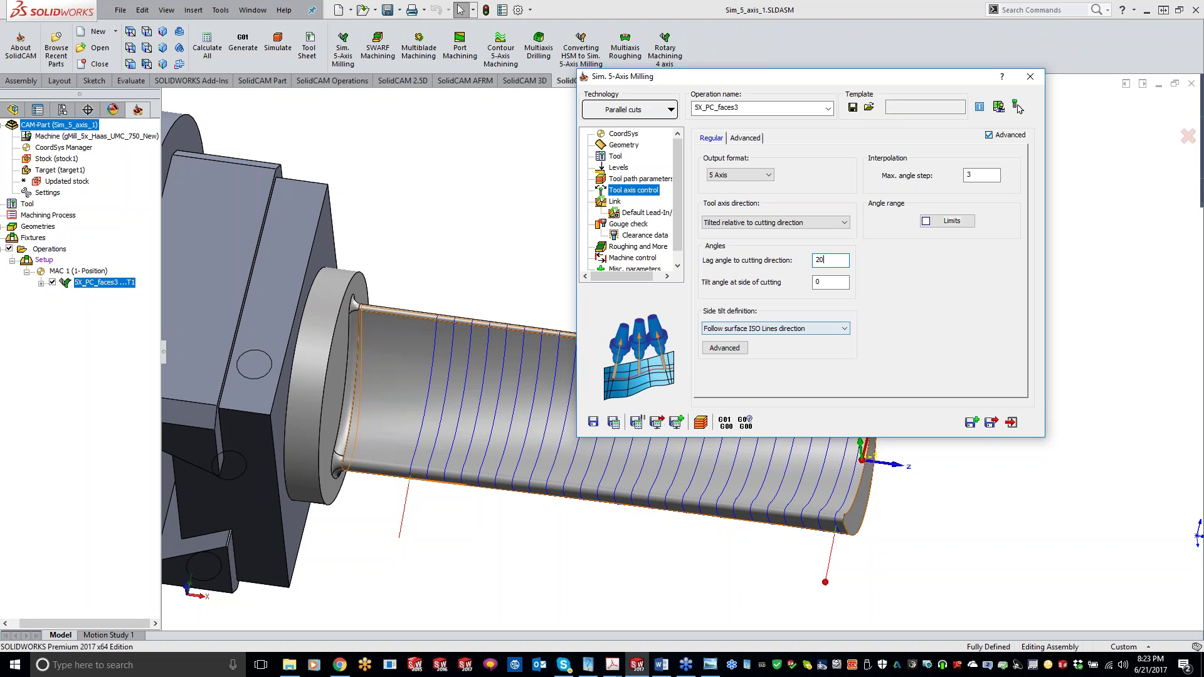
left_click(614, 422)
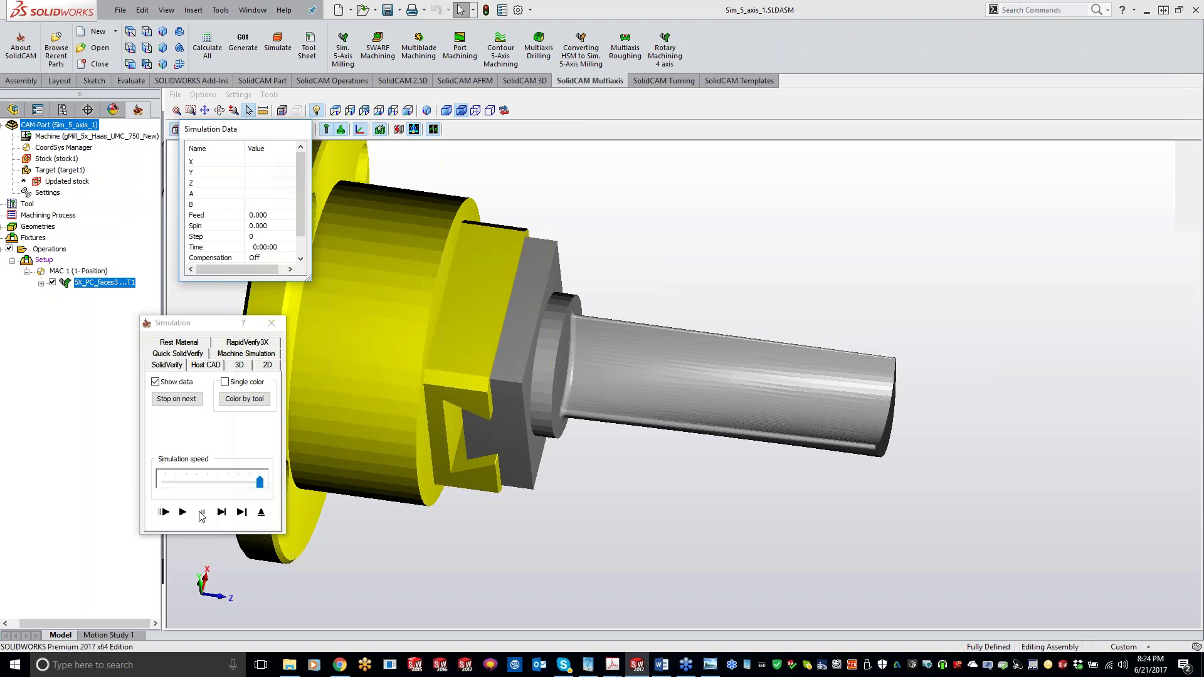
Simulate the lagged toolpath in SolidVerify and examine the tool's tilt at slow speed, looking along the blade from its free end.
left_click(183, 512)
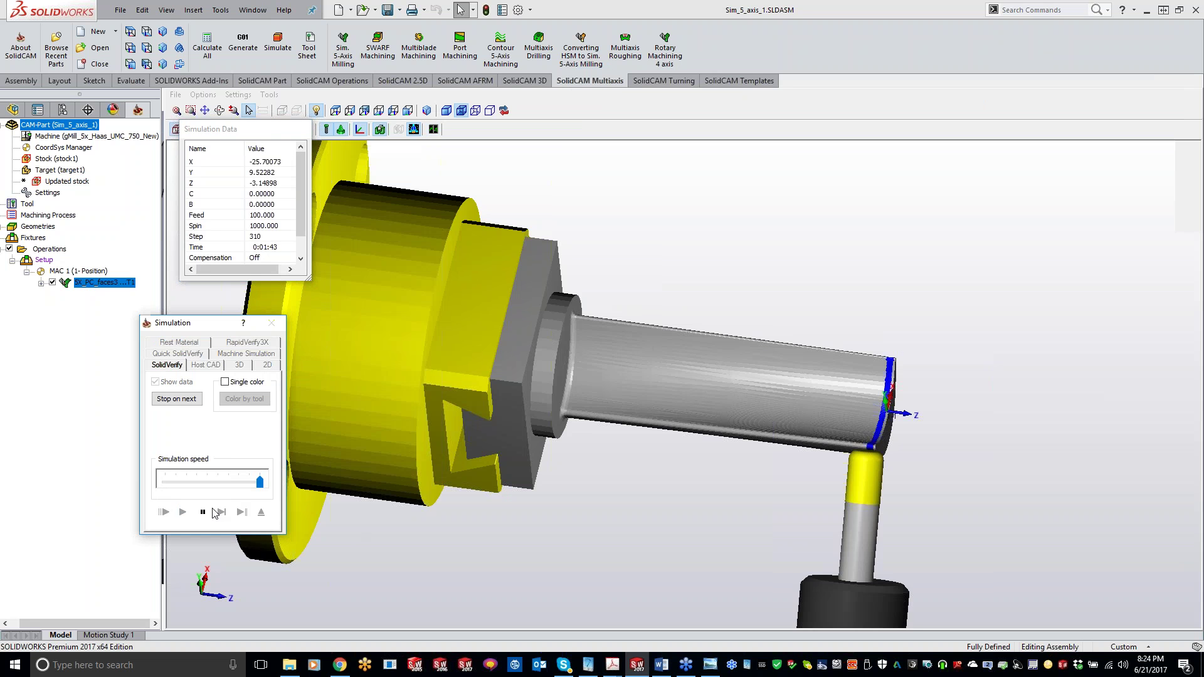
left_click(204, 513)
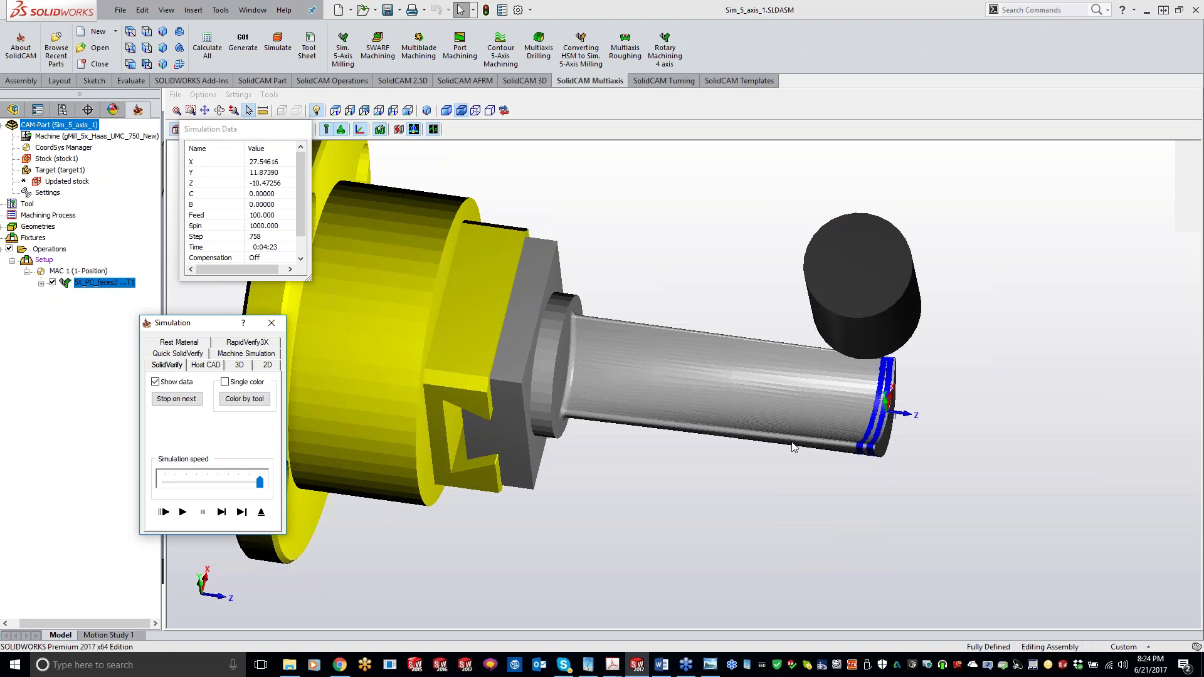
middle_click_drag(791, 442, 731, 356)
left_click(155, 486)
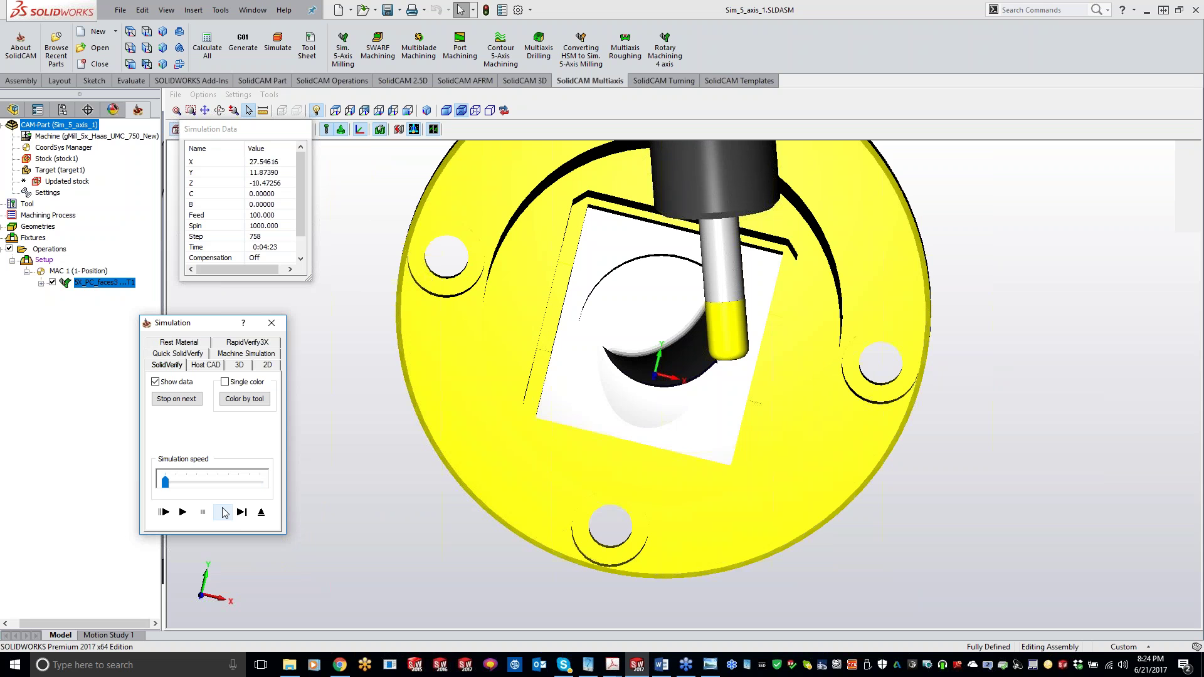
left_click(223, 512)
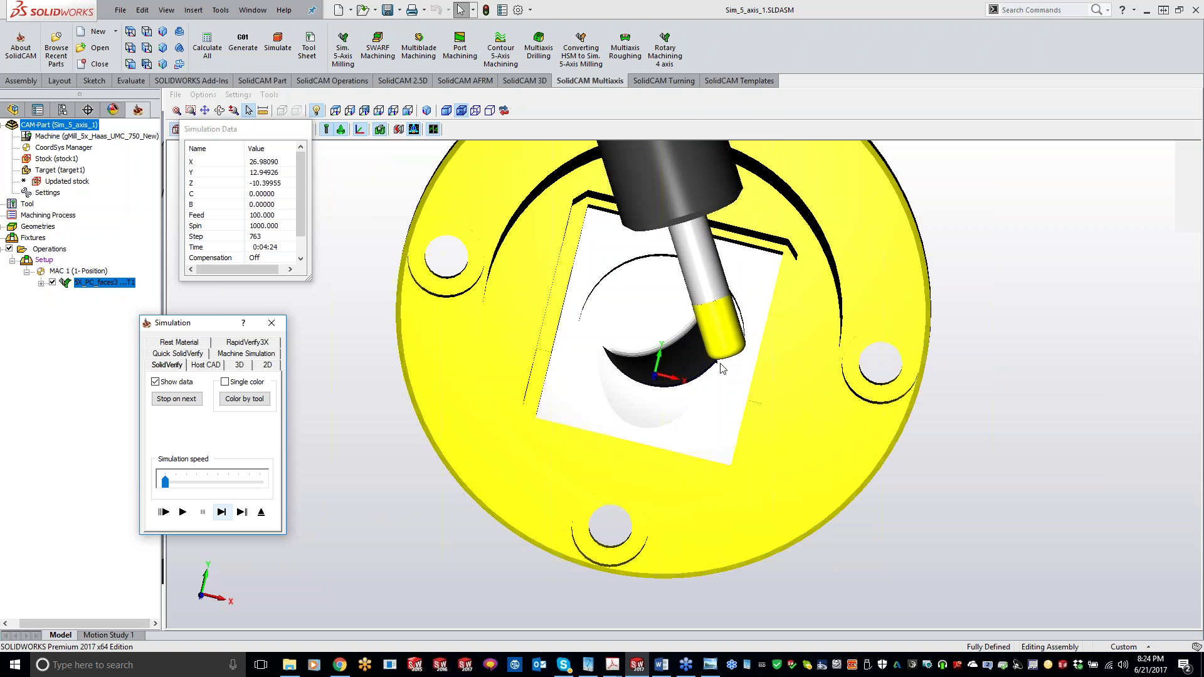
key("space")
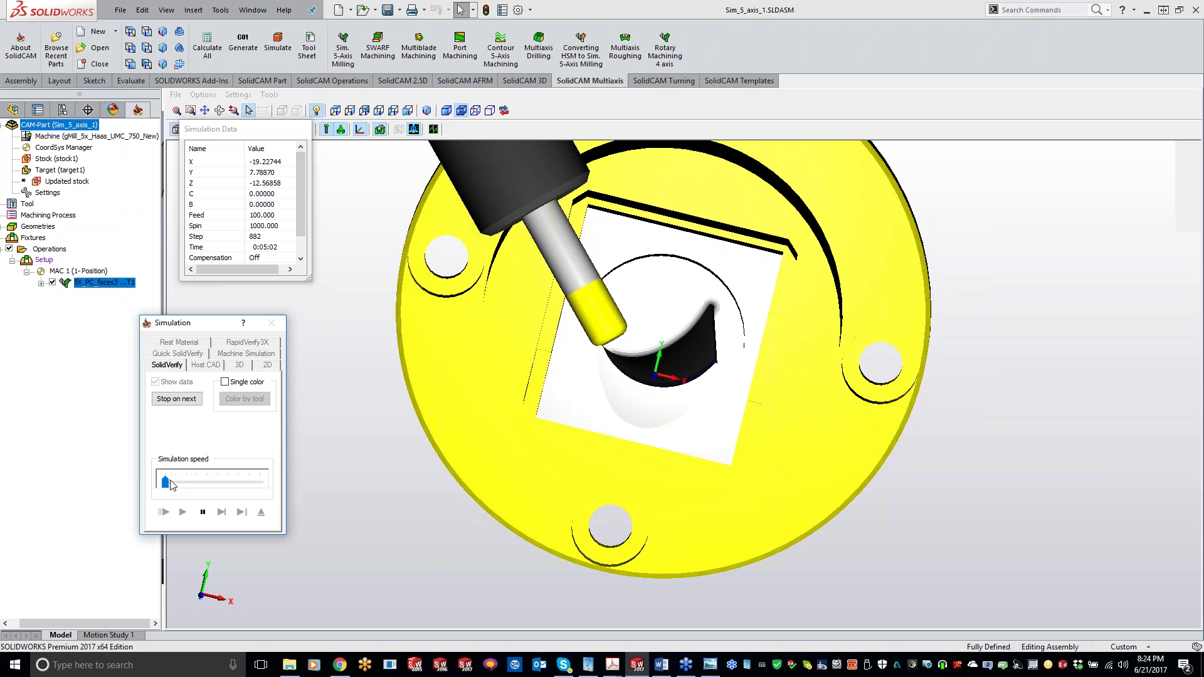
left_click_drag(166, 482, 176, 482)
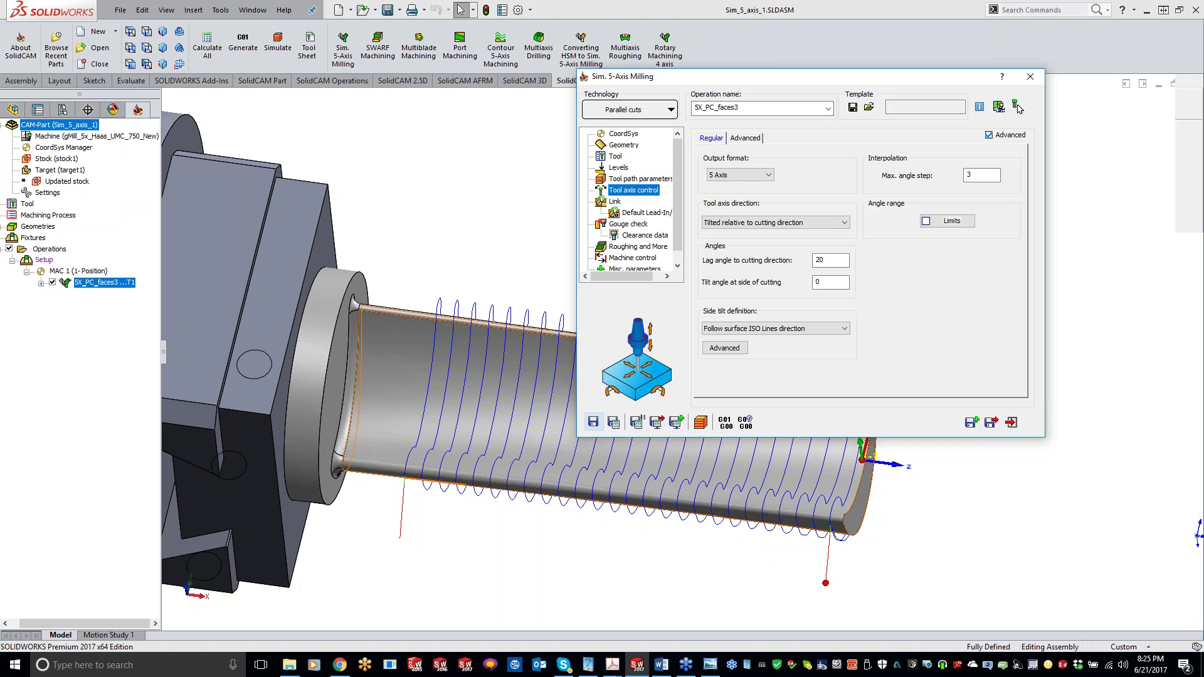
Review the Gouge 2 settings and set the tilt angle at side of cutting to 20 in the tool axis control.
left_click(628, 223)
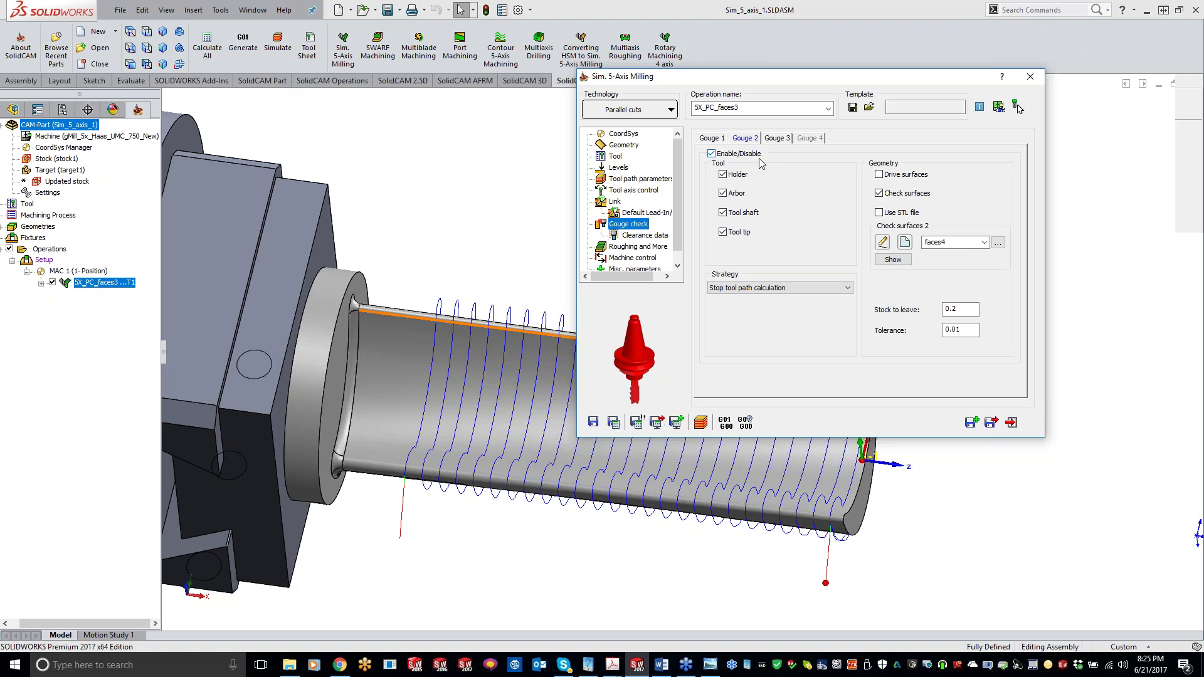
left_click(723, 232)
key("Up")
key("Up")
key("Up")
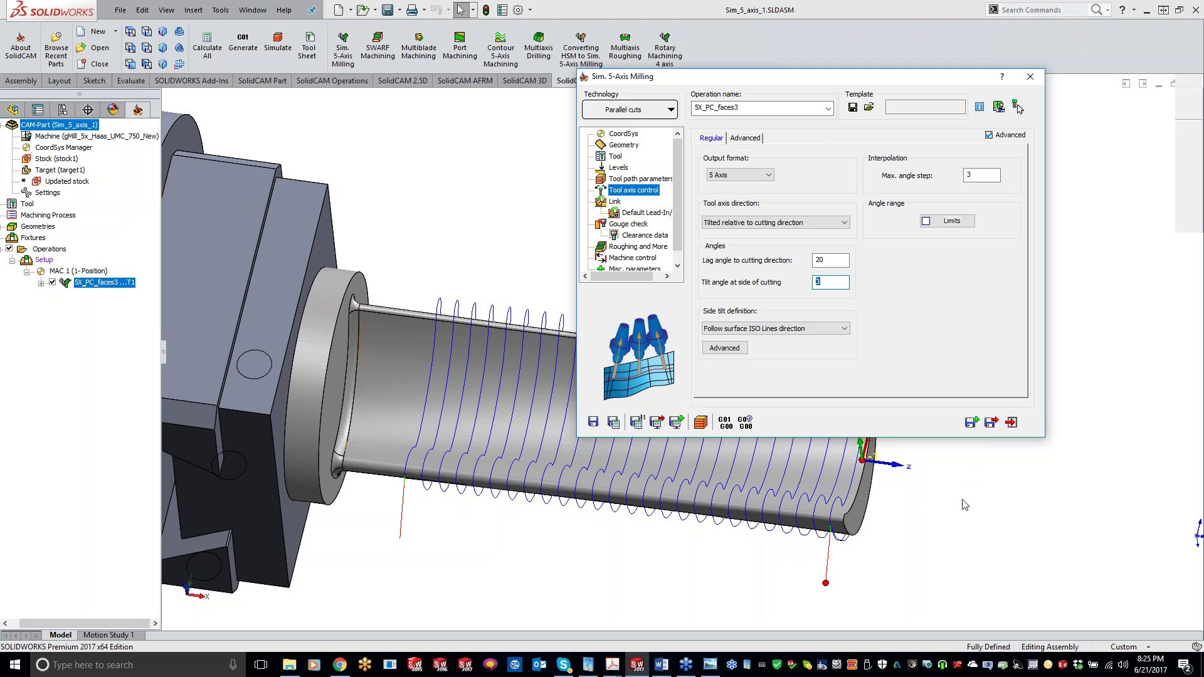
type("20")
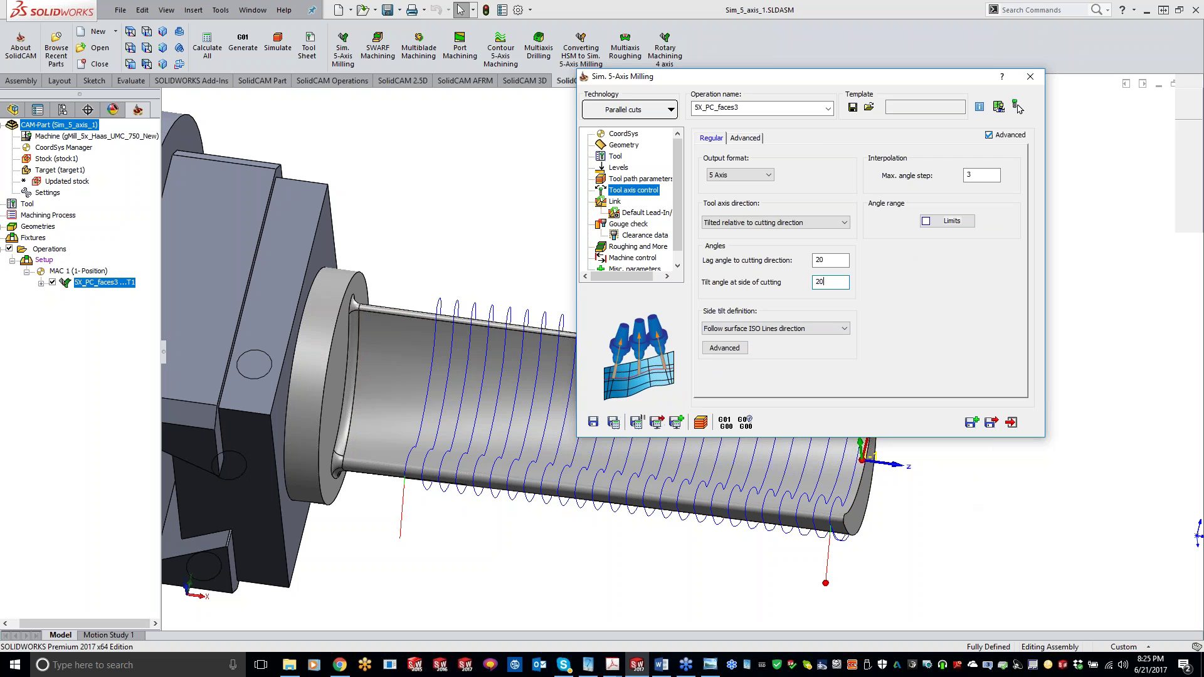
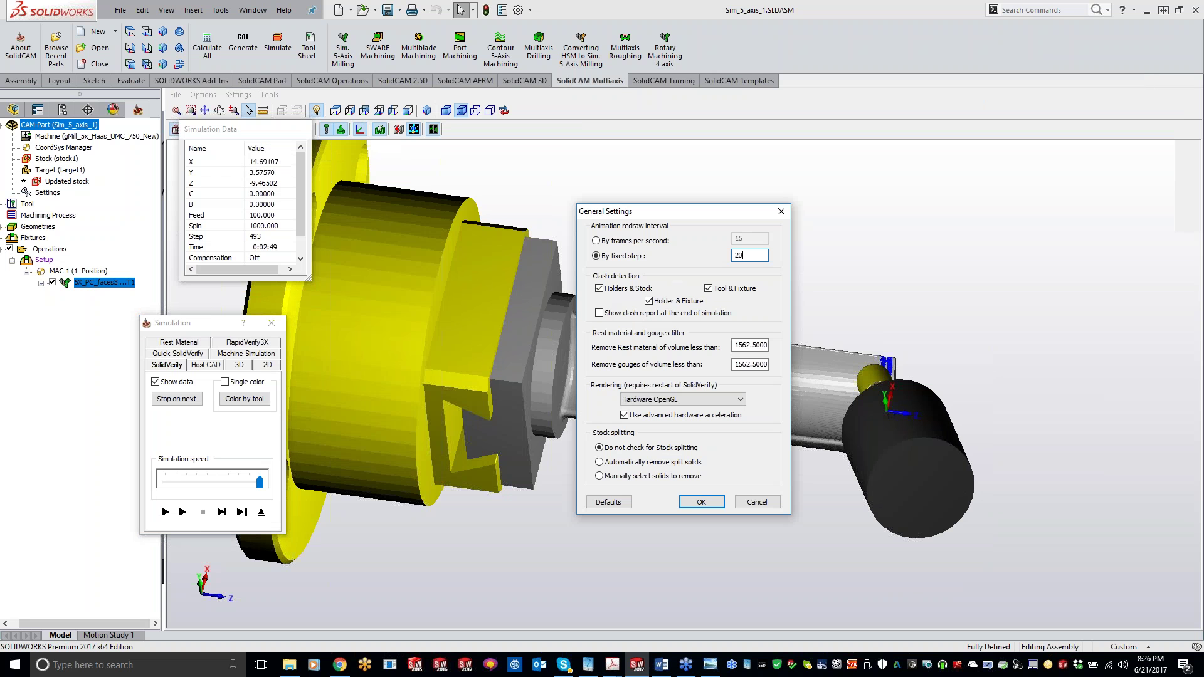
Set the simulation's redraw interval to a fixed step of 200 and run the tilted toolpath through SolidVerify.
type("0")
left_click(699, 504)
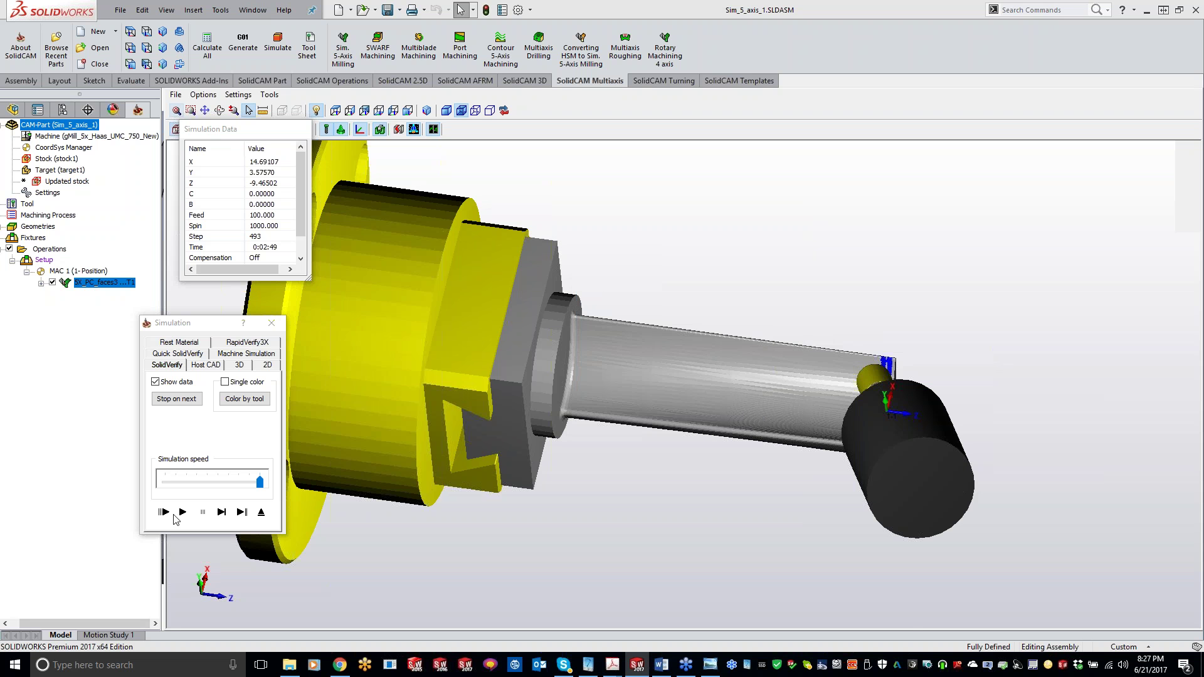
left_click(178, 514)
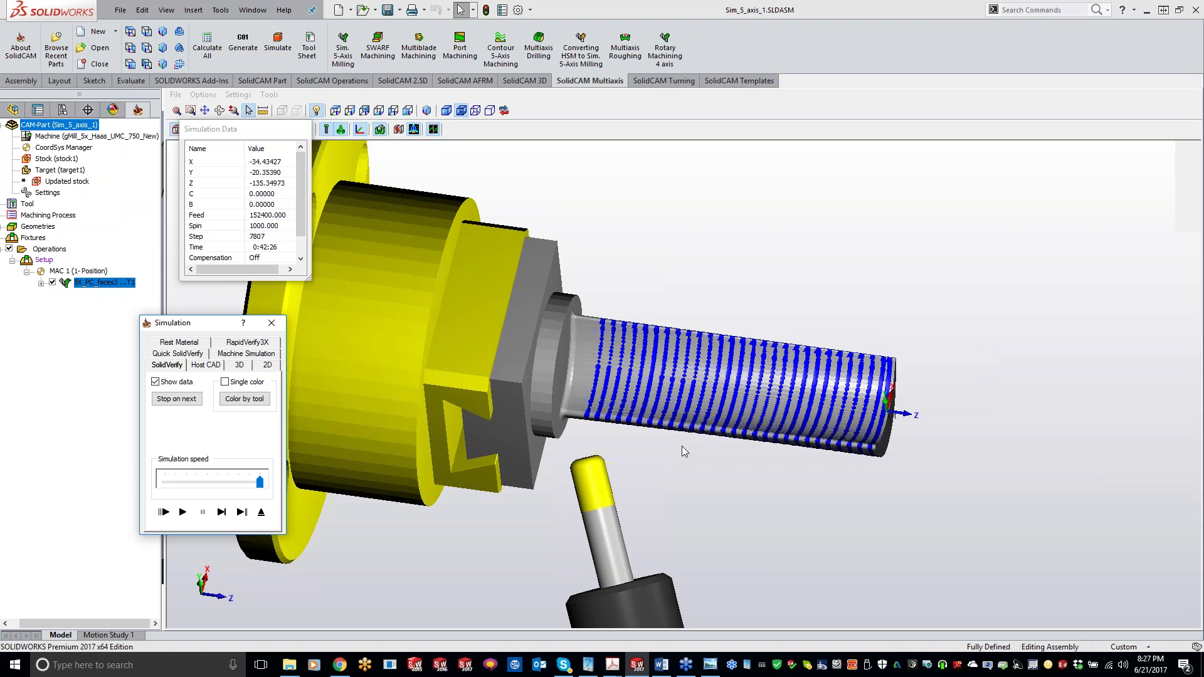
scroll(615, 408, "down", 3)
middle_click_drag(682, 445, 603, 397)
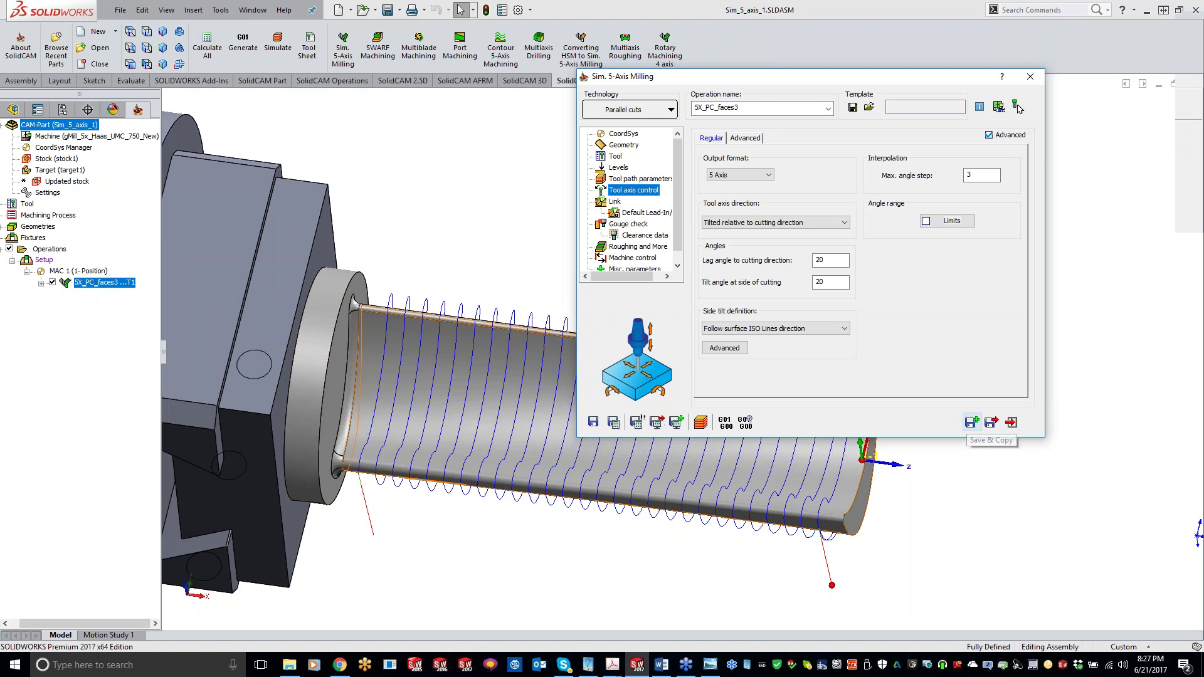
Save and copy the parallel cuts operation, and assign tool 2, the 8 mm bull nose mill, to the copy.
left_click(971, 422)
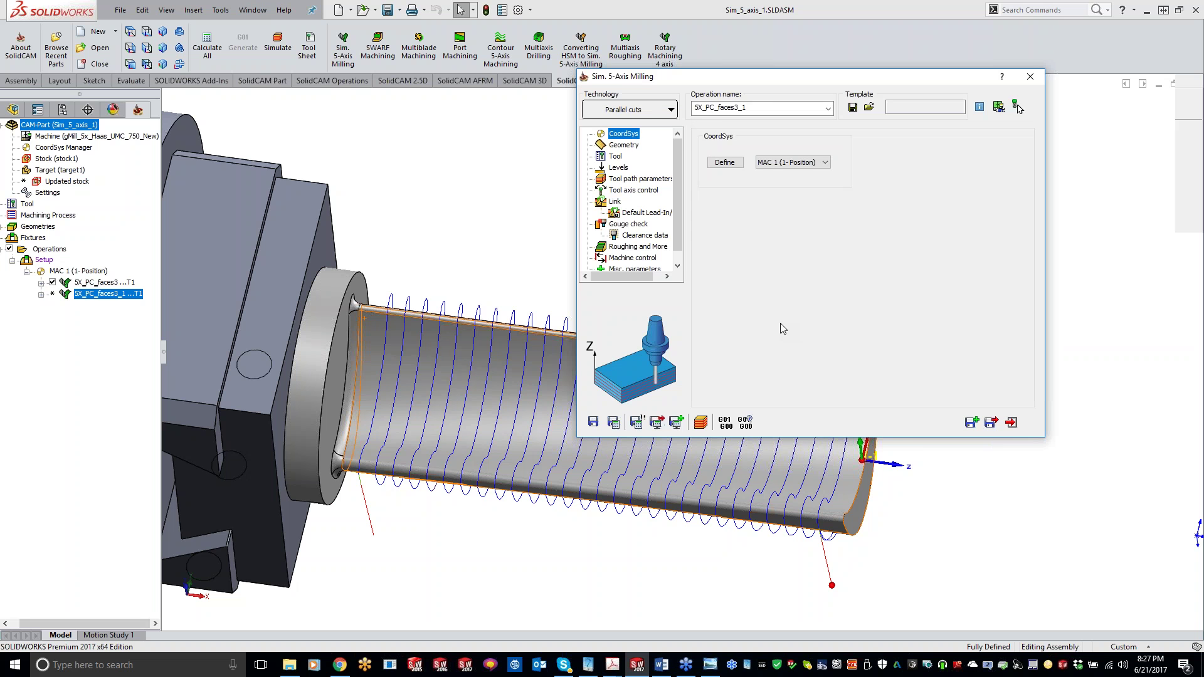
left_click(615, 157)
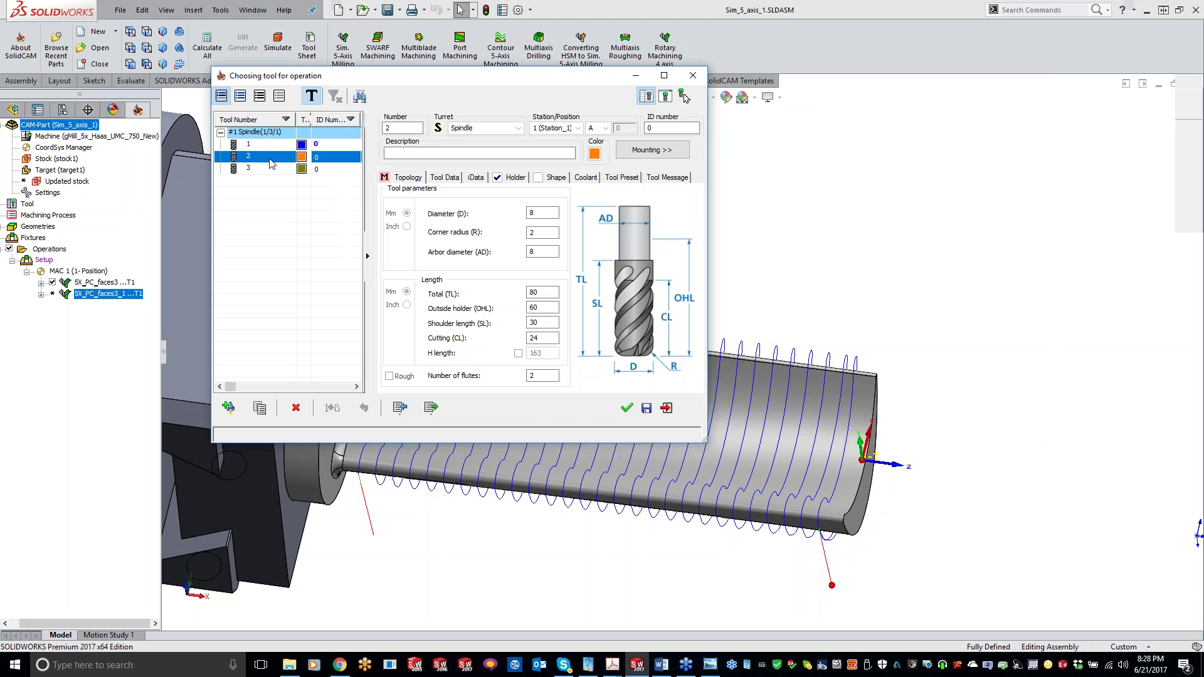
double_click(270, 163)
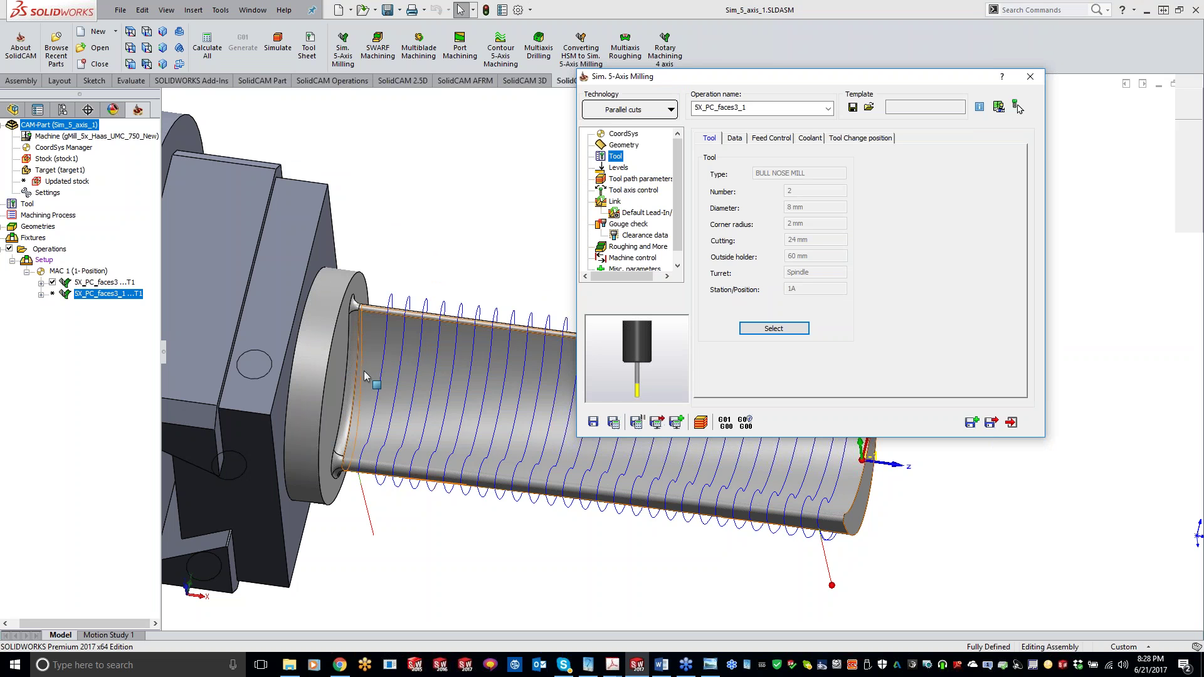
Limit the copied operation's cuts by one or two points, placing the first on the blade's long edge near the root at about Z -132.3.
left_click(623, 145)
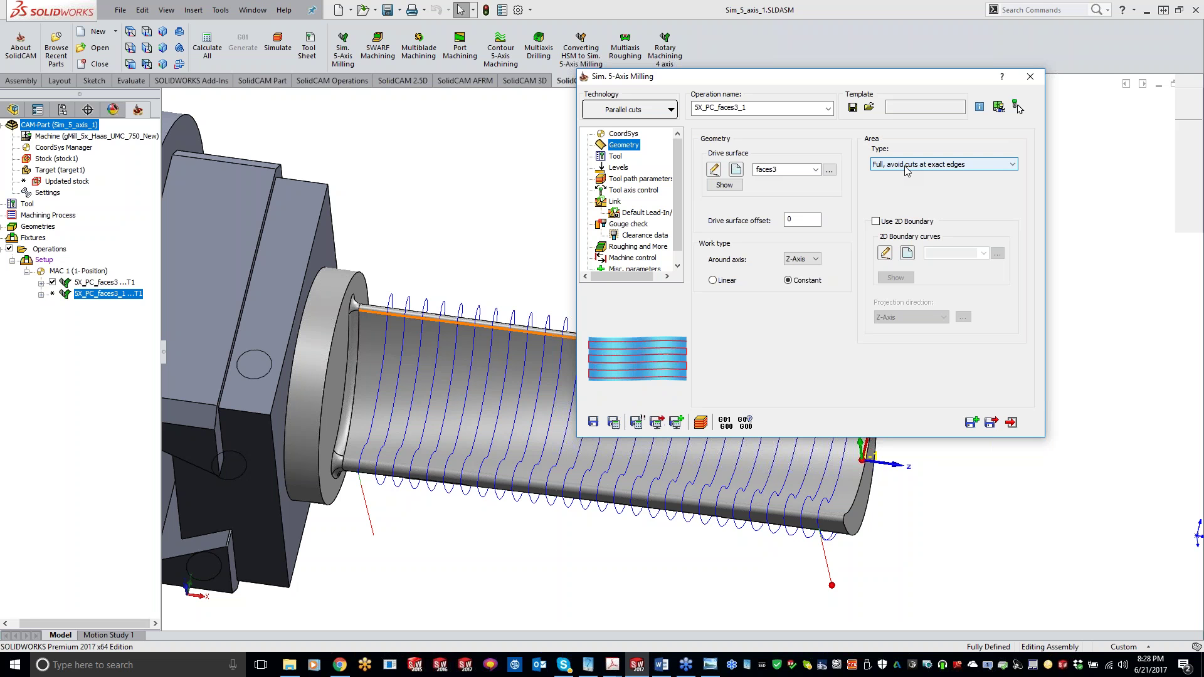
left_click(906, 165)
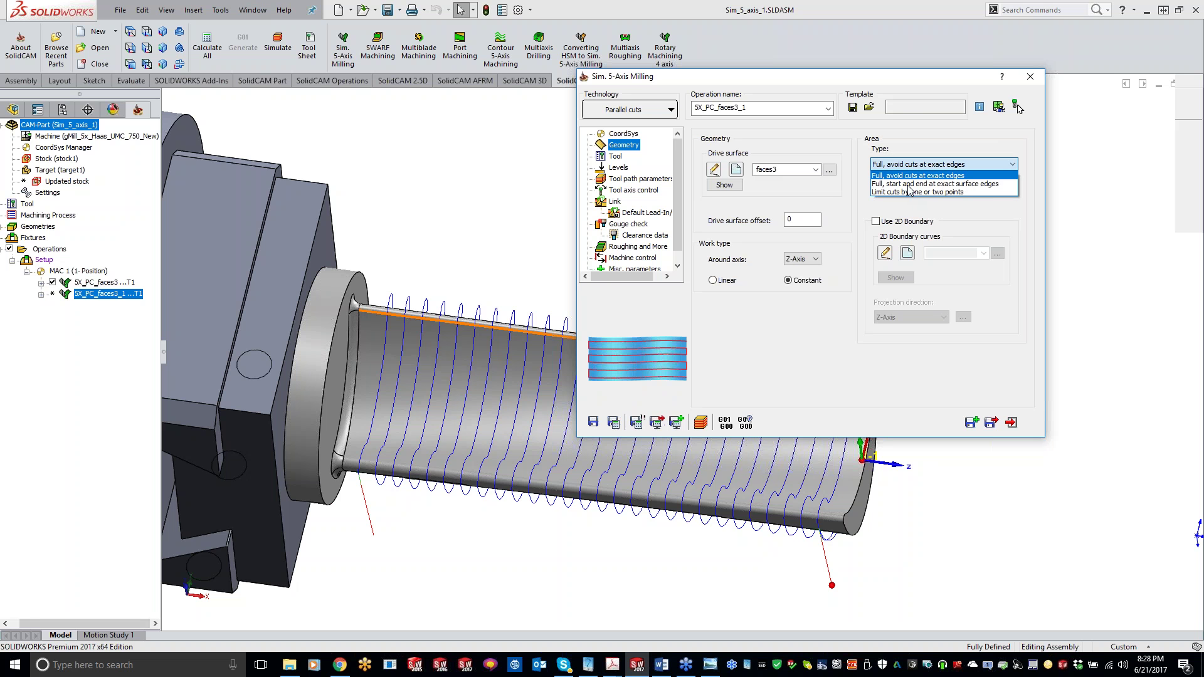
left_click(912, 192)
left_click(898, 182)
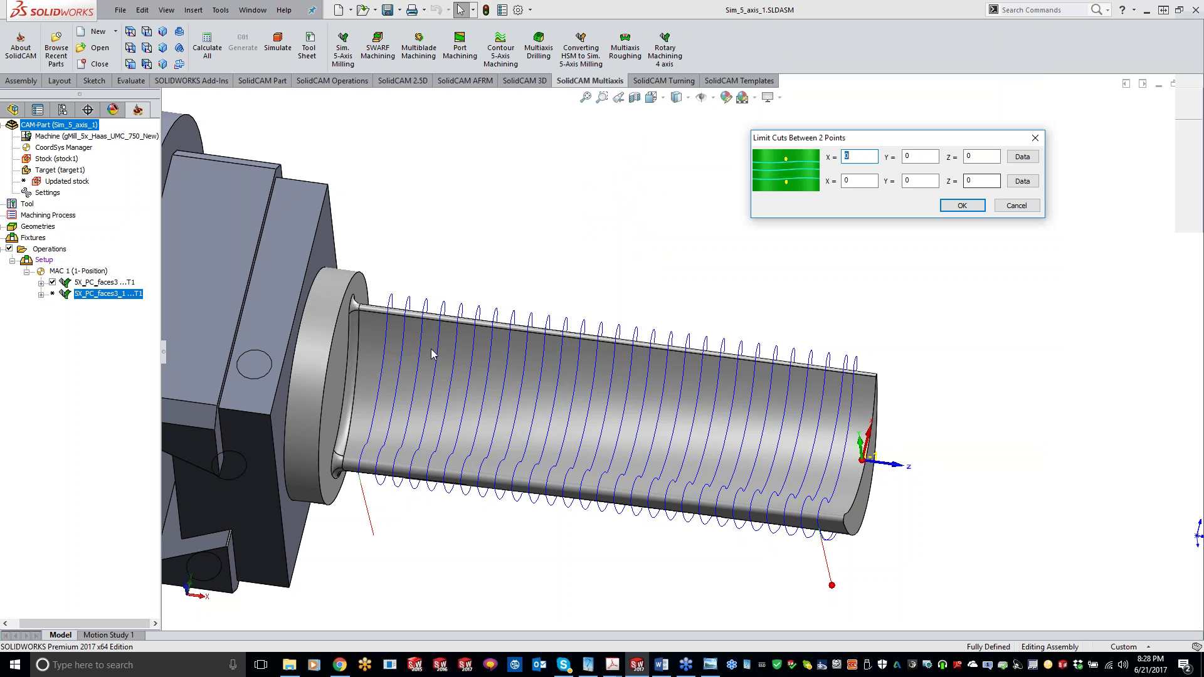
left_click(1022, 157)
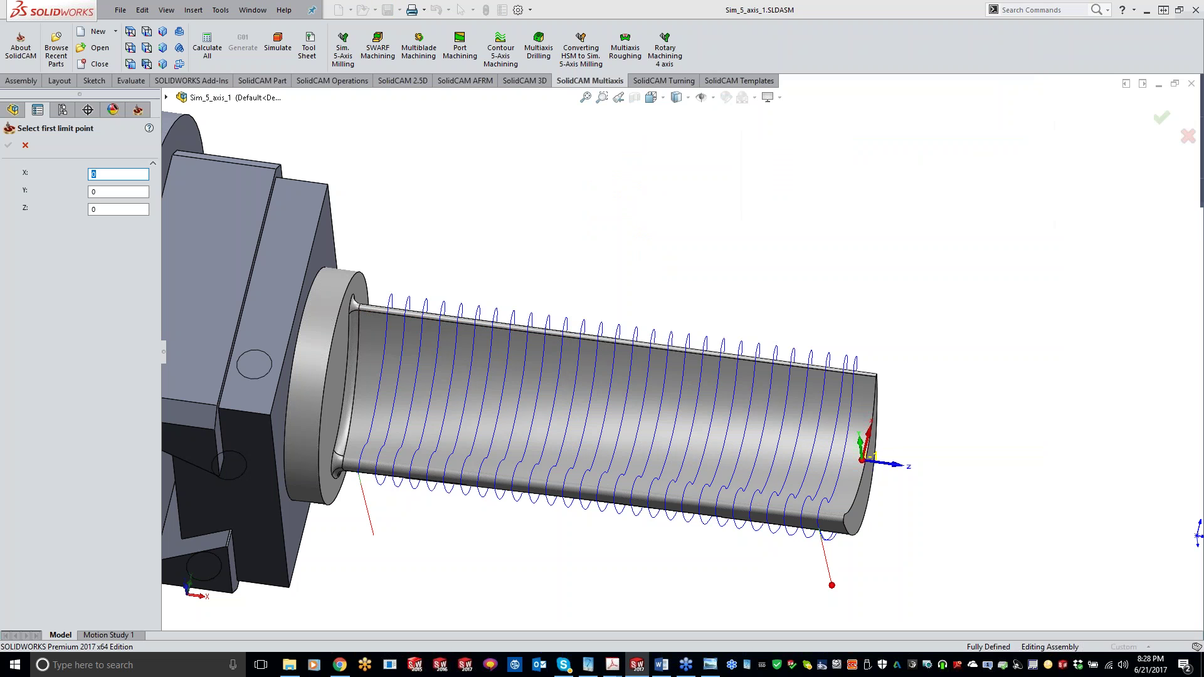
left_click(413, 313)
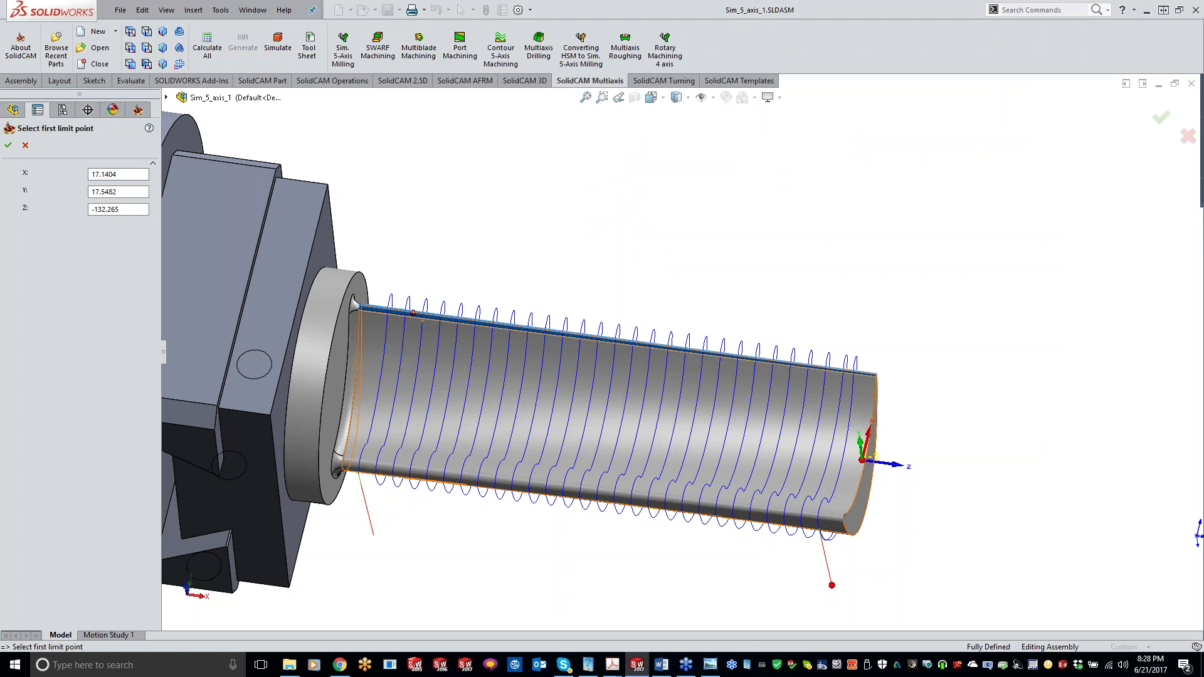
key("Return")
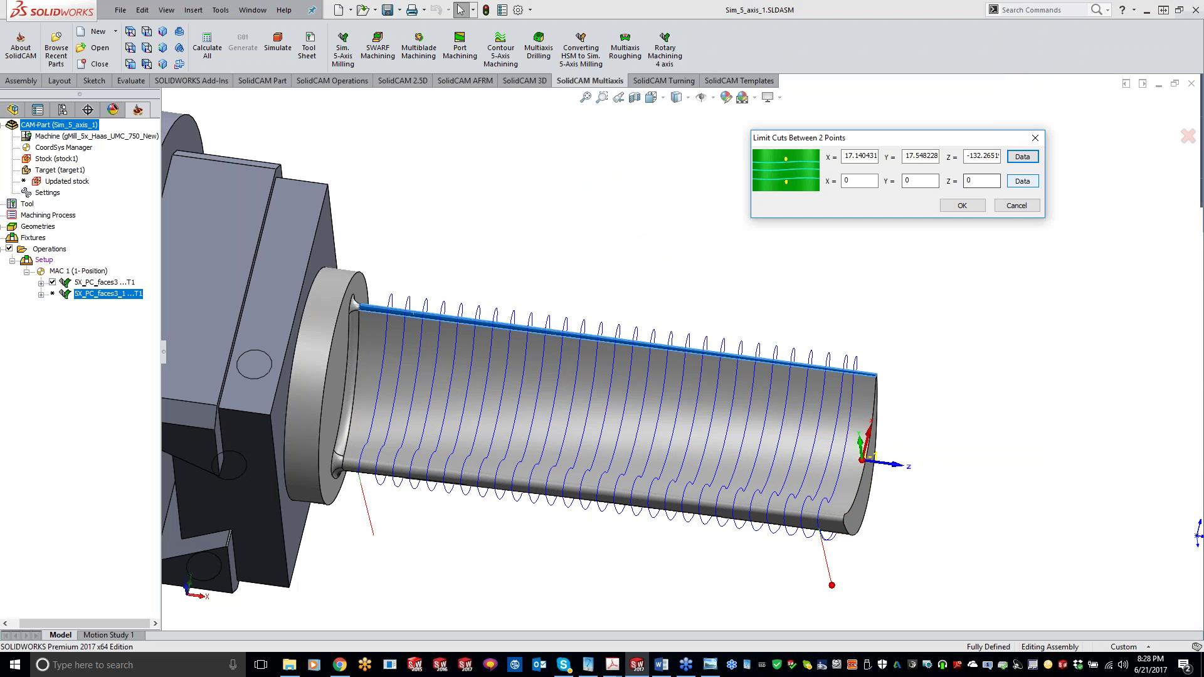
Place the second limit point on the root flange face at about Z -150, and calculate the copied operation.
left_click(1022, 181)
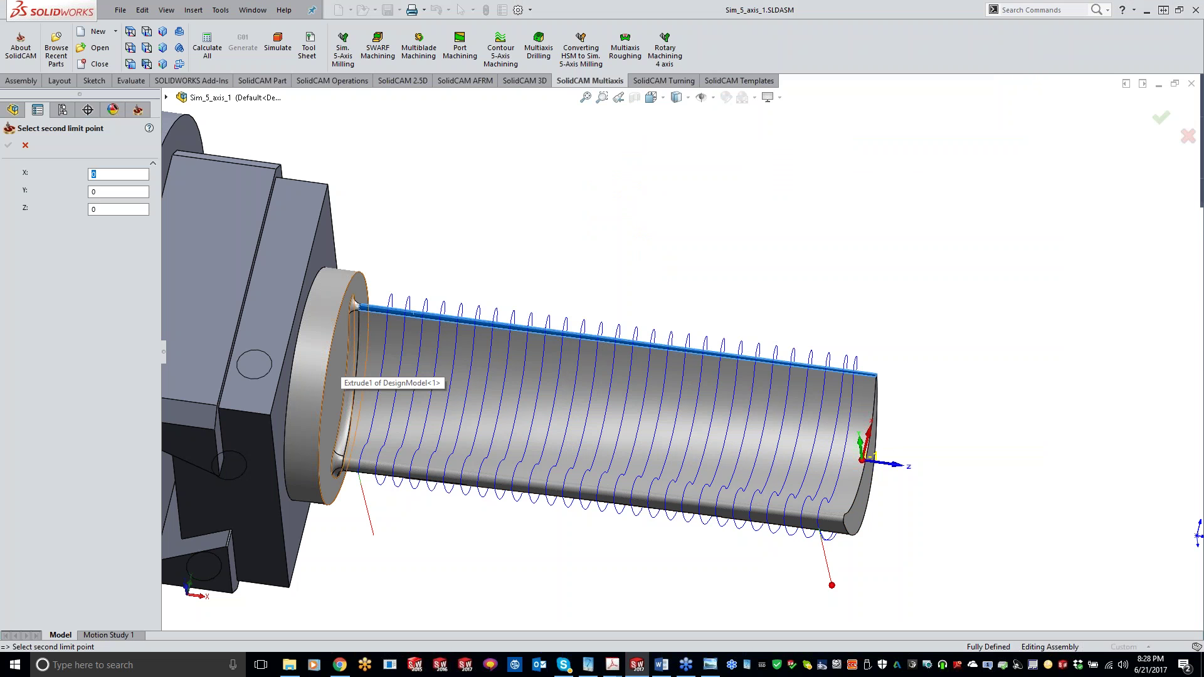
left_click(336, 372)
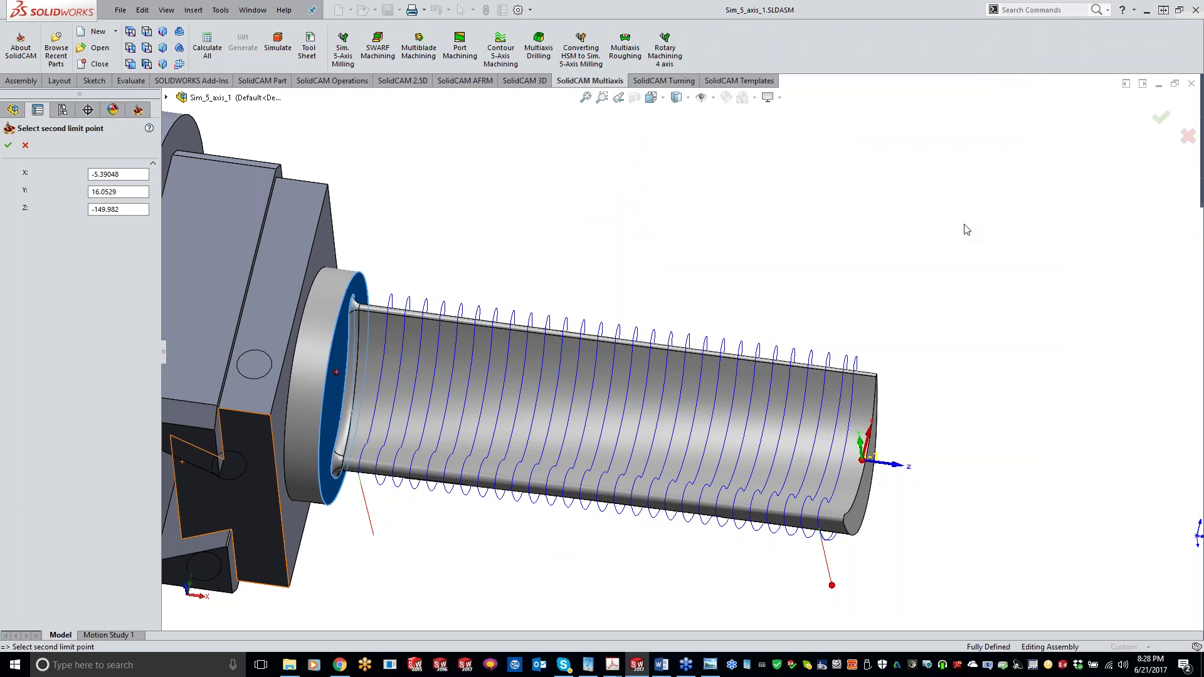
key("Return")
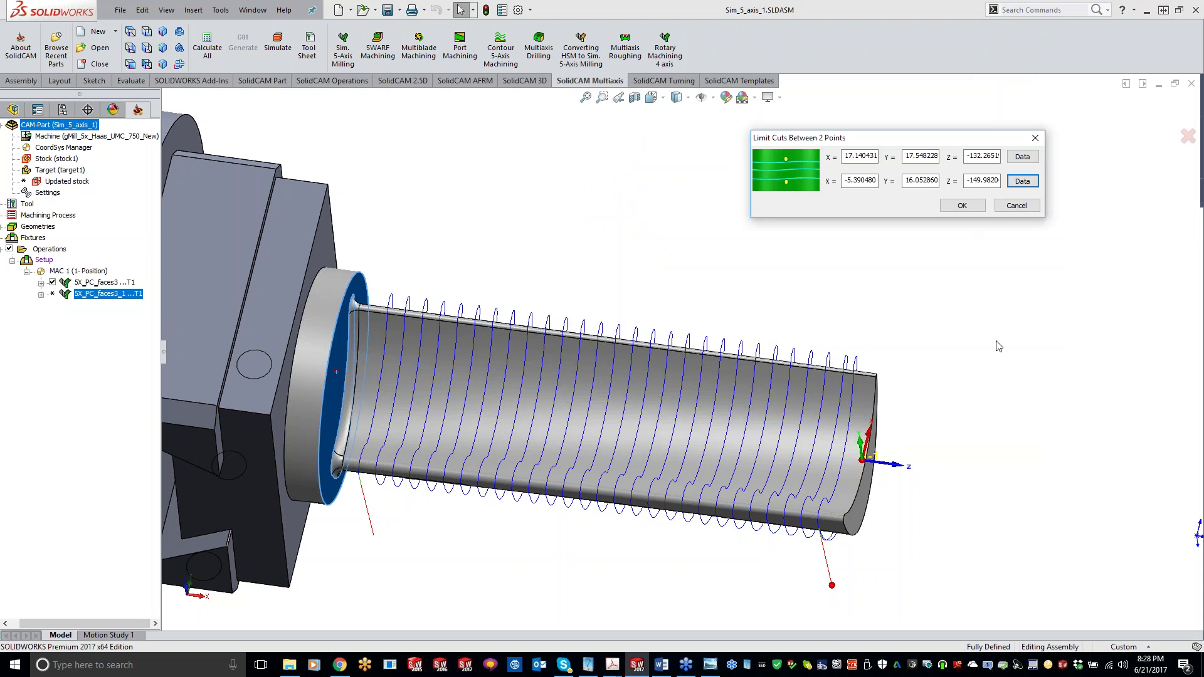
left_click(962, 205)
left_click(656, 421)
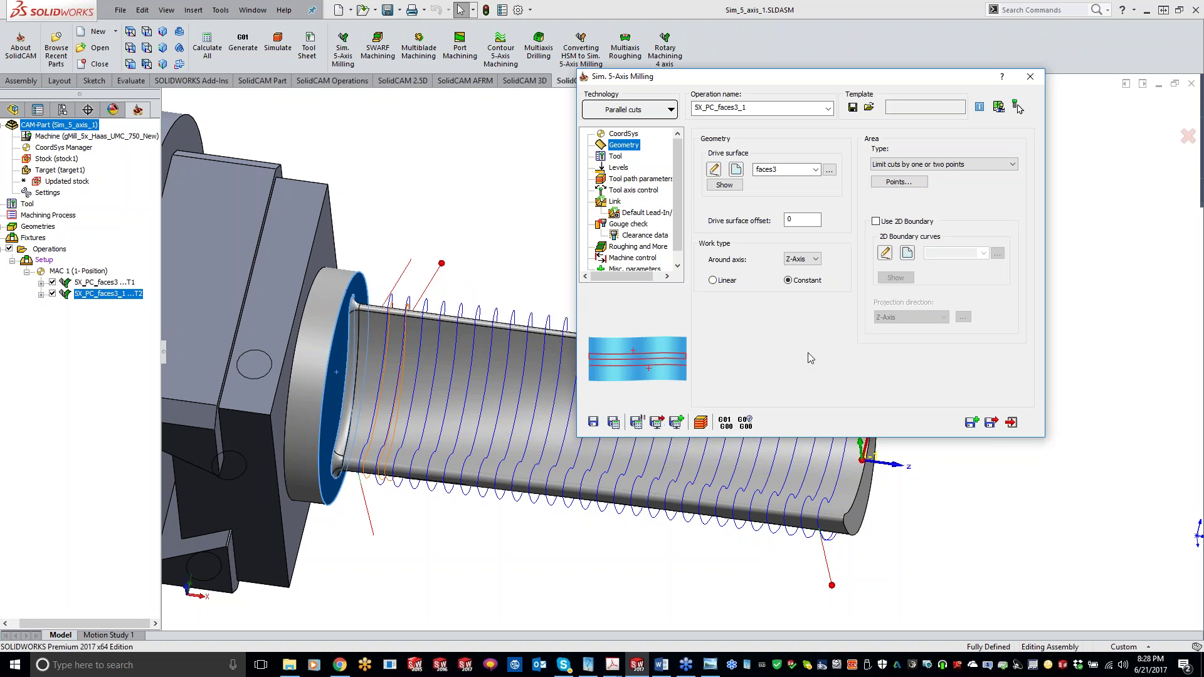
Hide the original 5X_PC_faces3 toolpath so only the copied operation's toolpath is displayed.
left_click(103, 315)
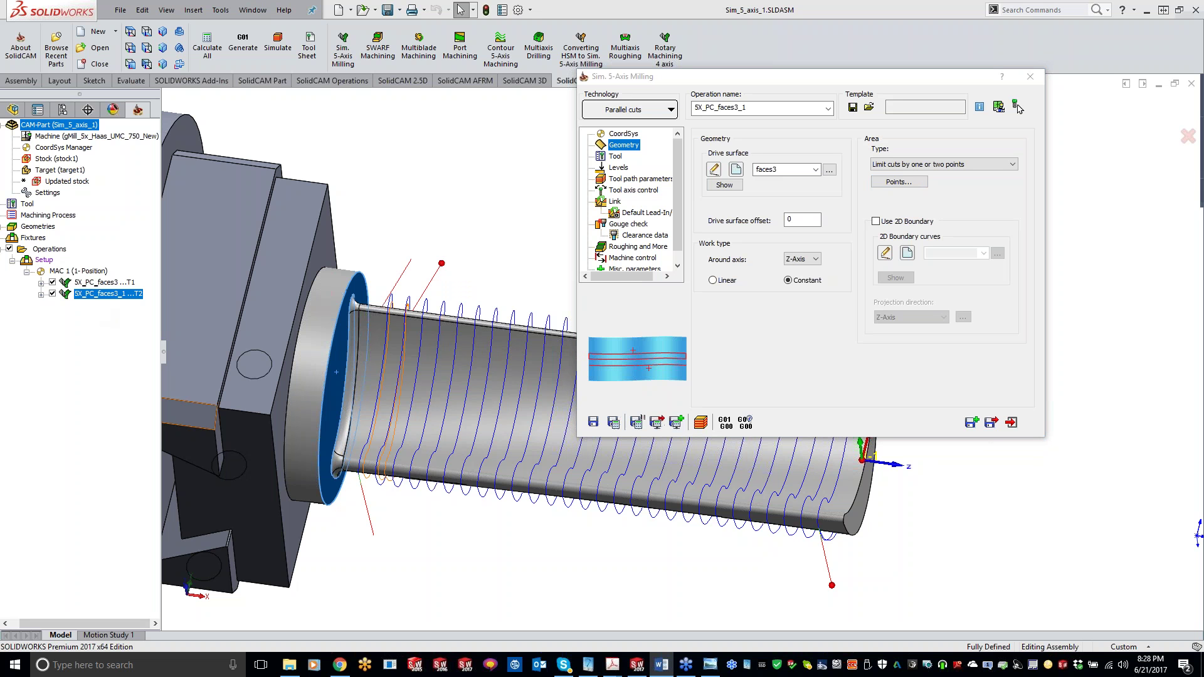
left_click(1017, 104)
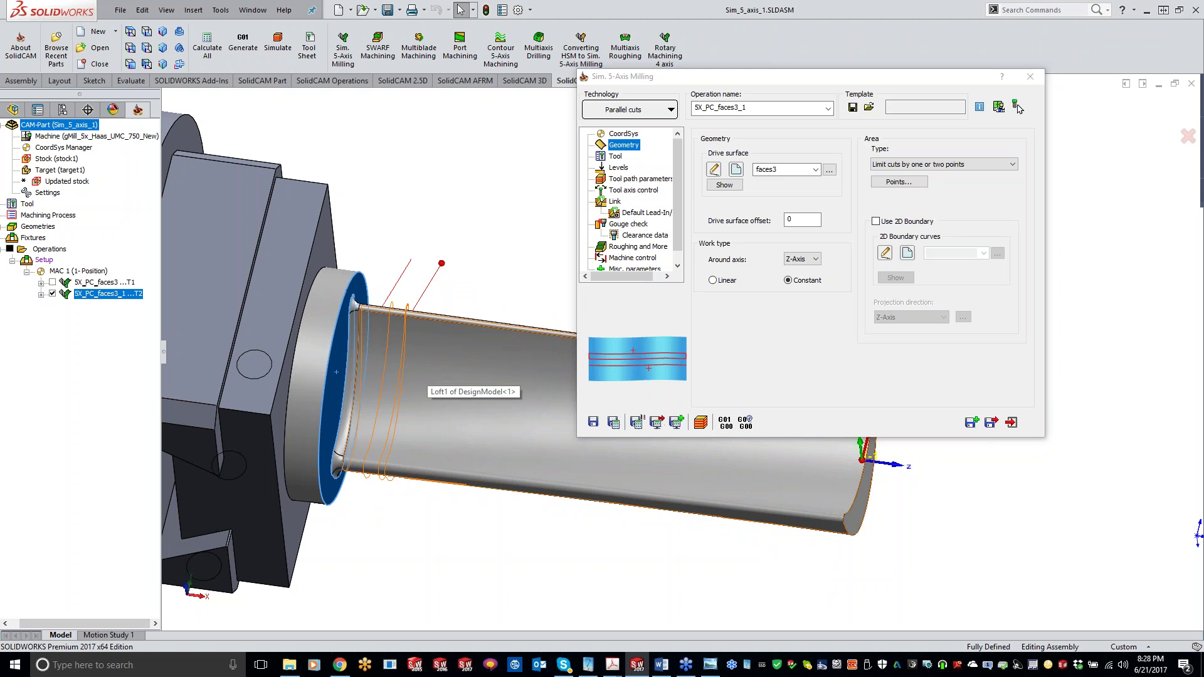
Set the copied operation's tilt angle at side of cutting to 10 and its side tilt definition to Orthogonal to cut direction at each position.
left_click(640, 191)
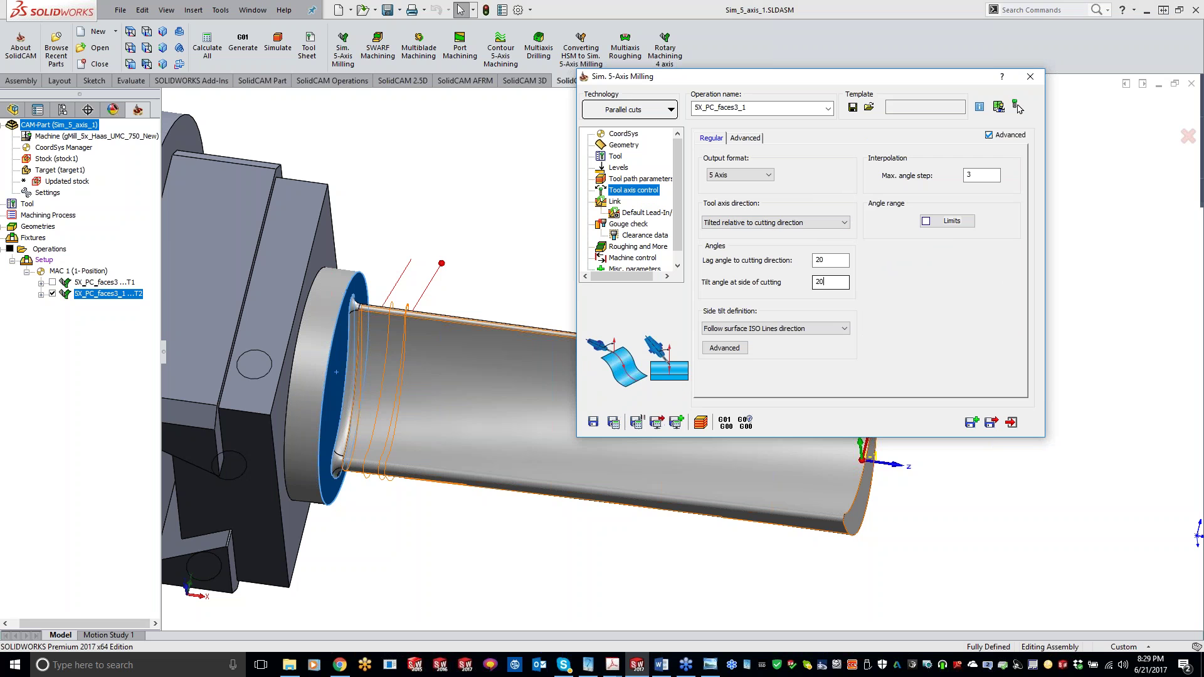
double_click(821, 281)
type("10")
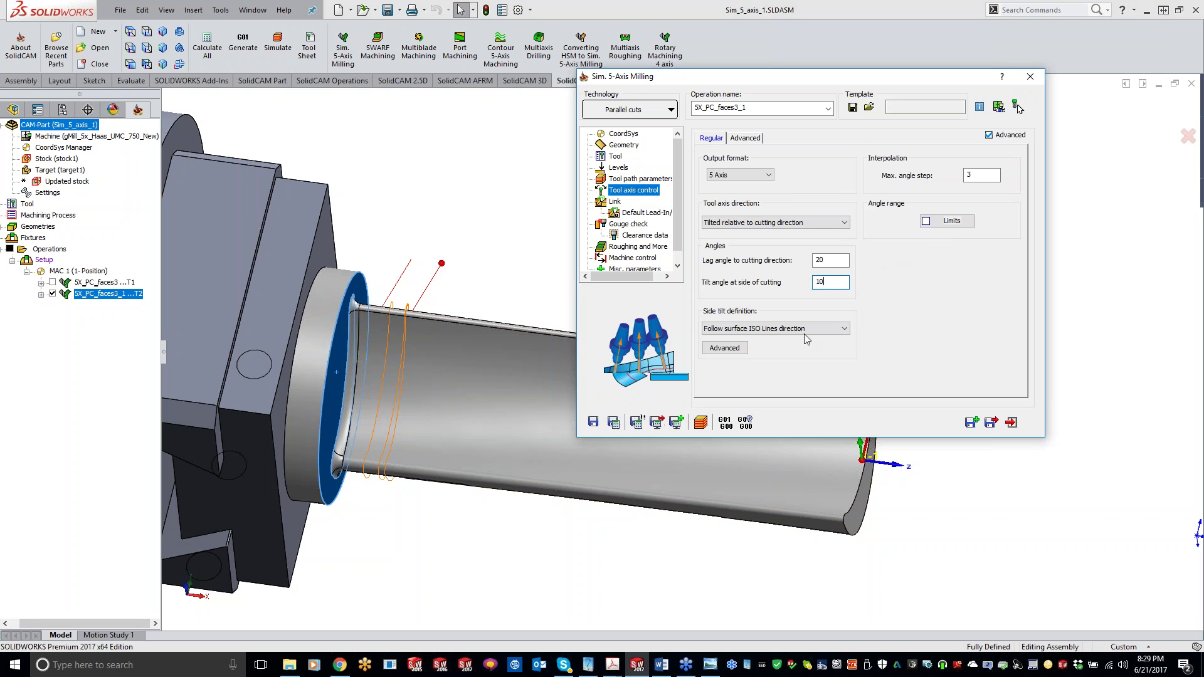
left_click(804, 334)
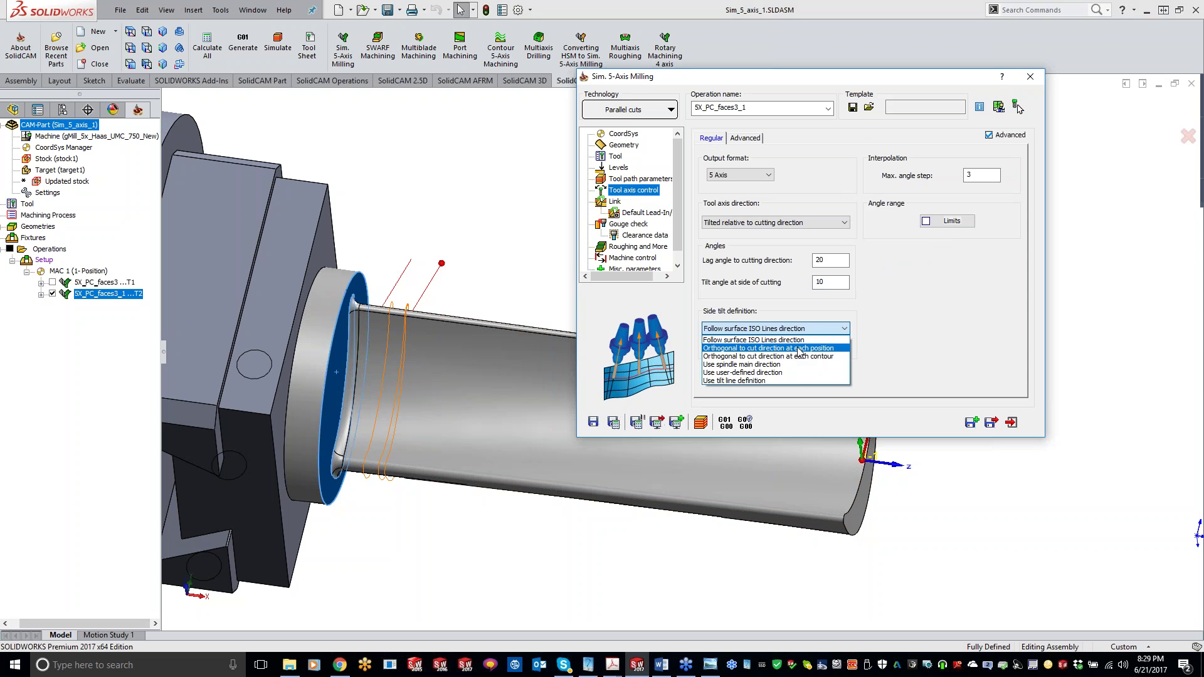
left_click(799, 349)
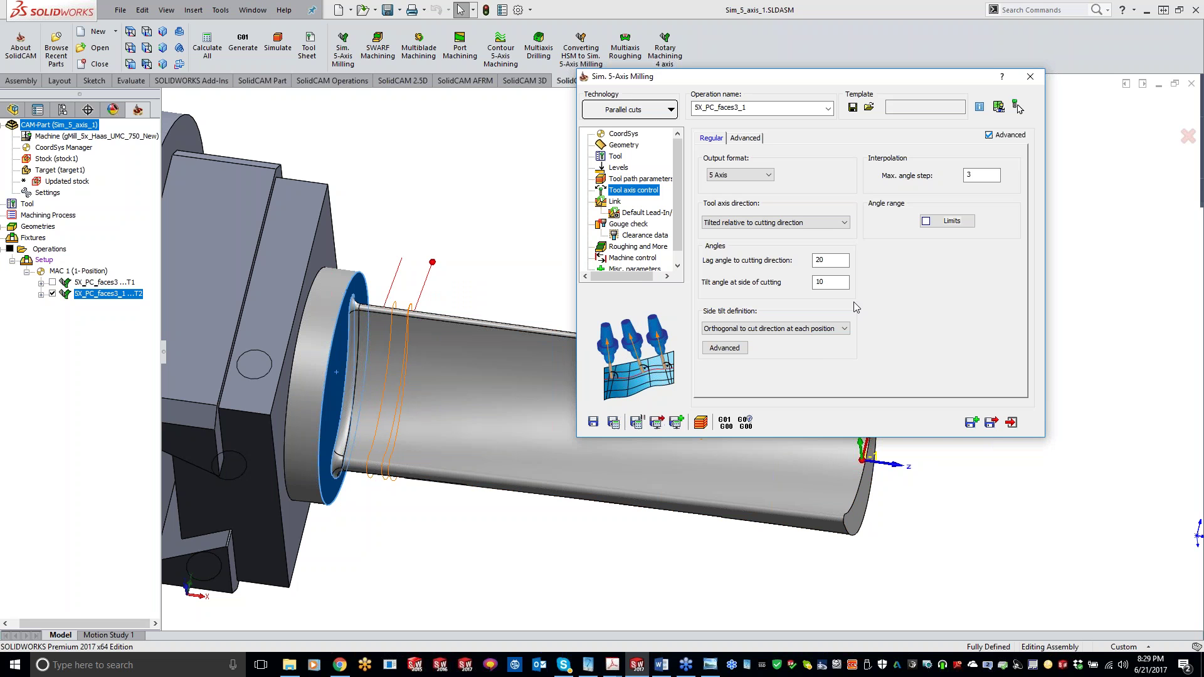
Set the copied operation's maximum step over to 1, then save and calculate it.
key("Up")
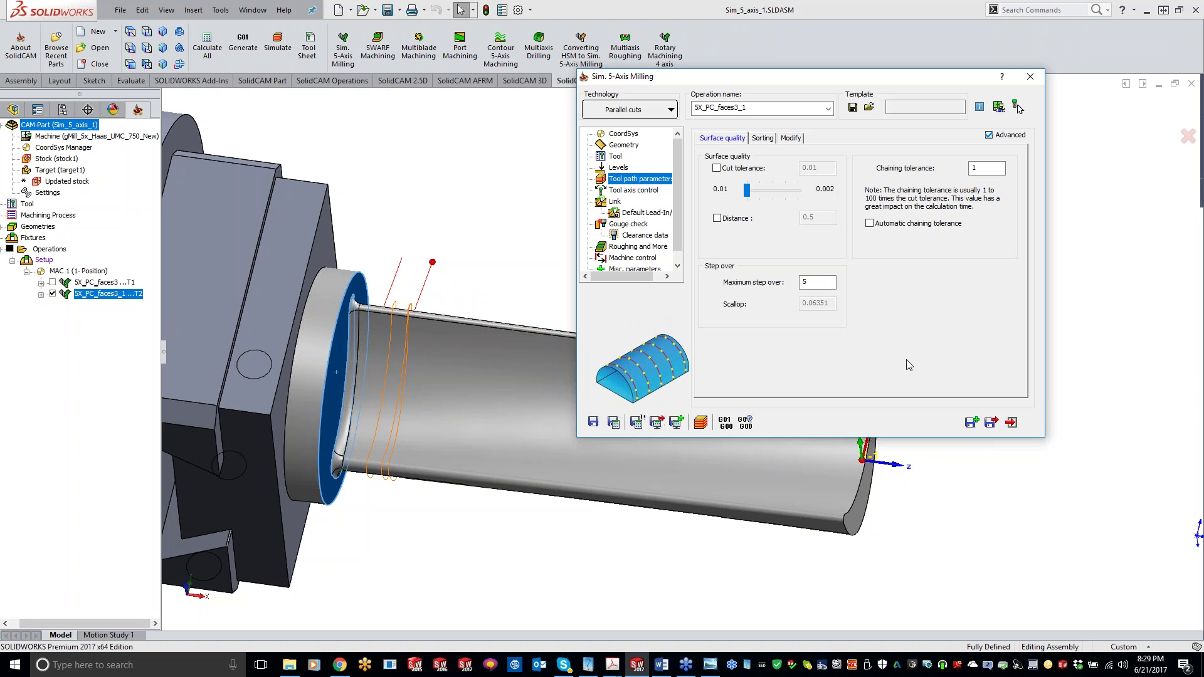
key("Tab")
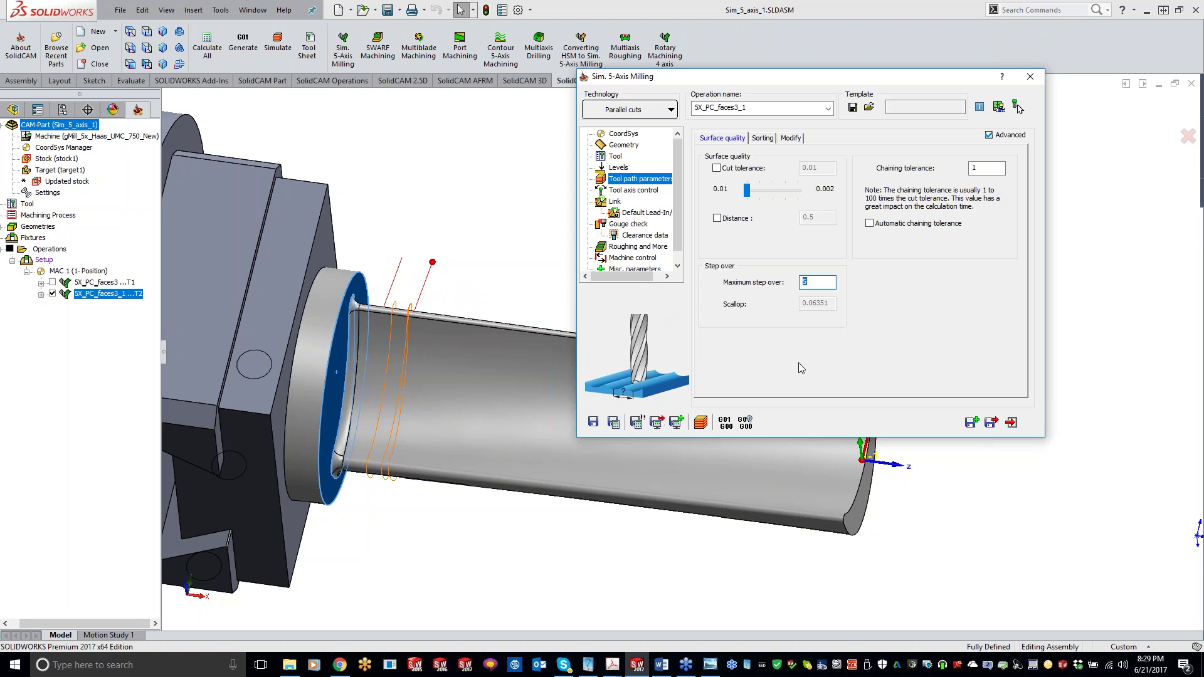
type("1")
left_click(613, 422)
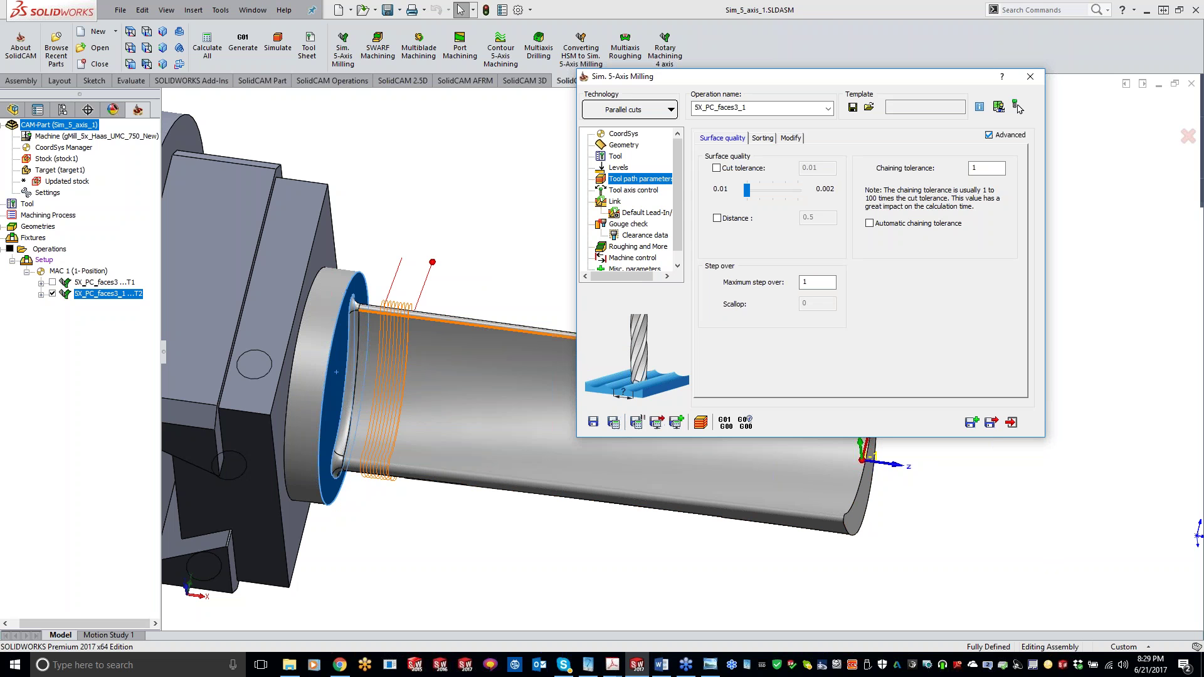
left_click(625, 145)
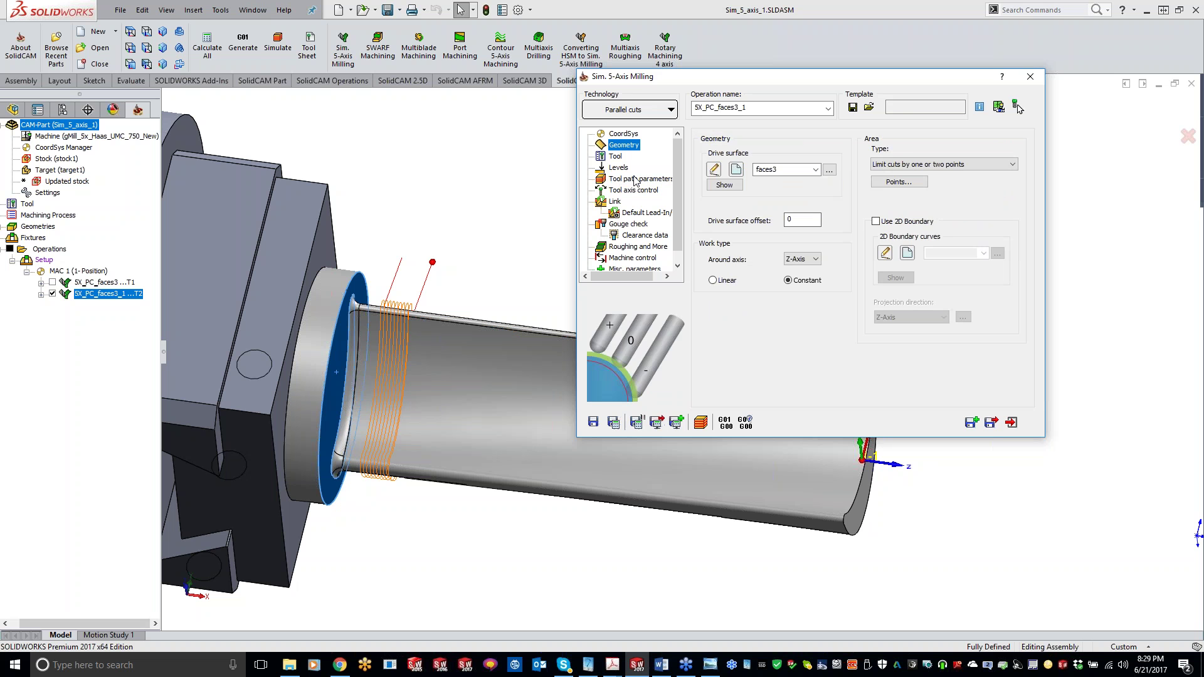
left_click(652, 179)
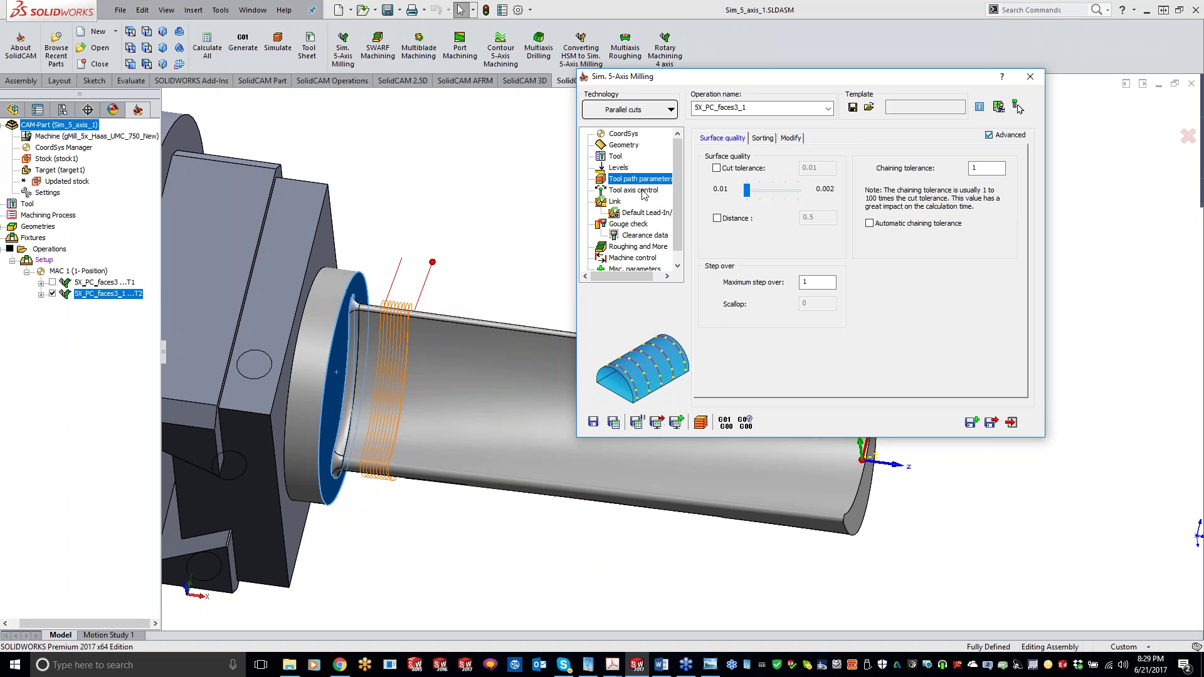
left_click(643, 191)
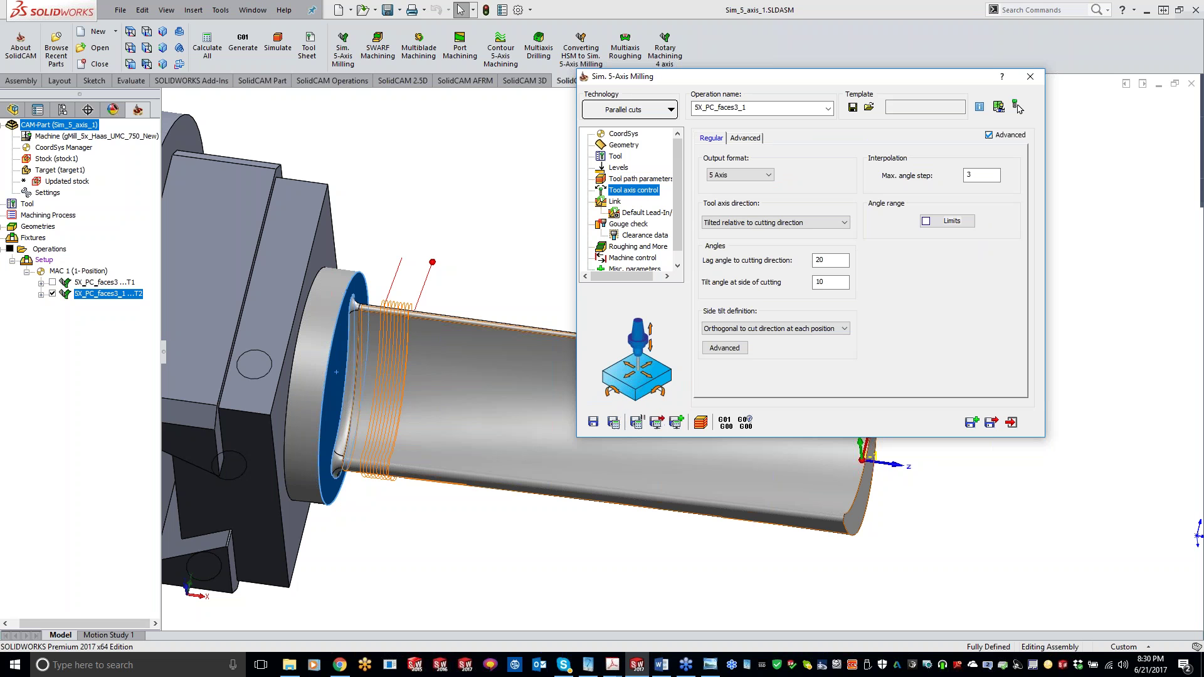
Simulate the root-area operation in SolidVerify on the already machined blade, and pause the playback.
left_click(222, 511)
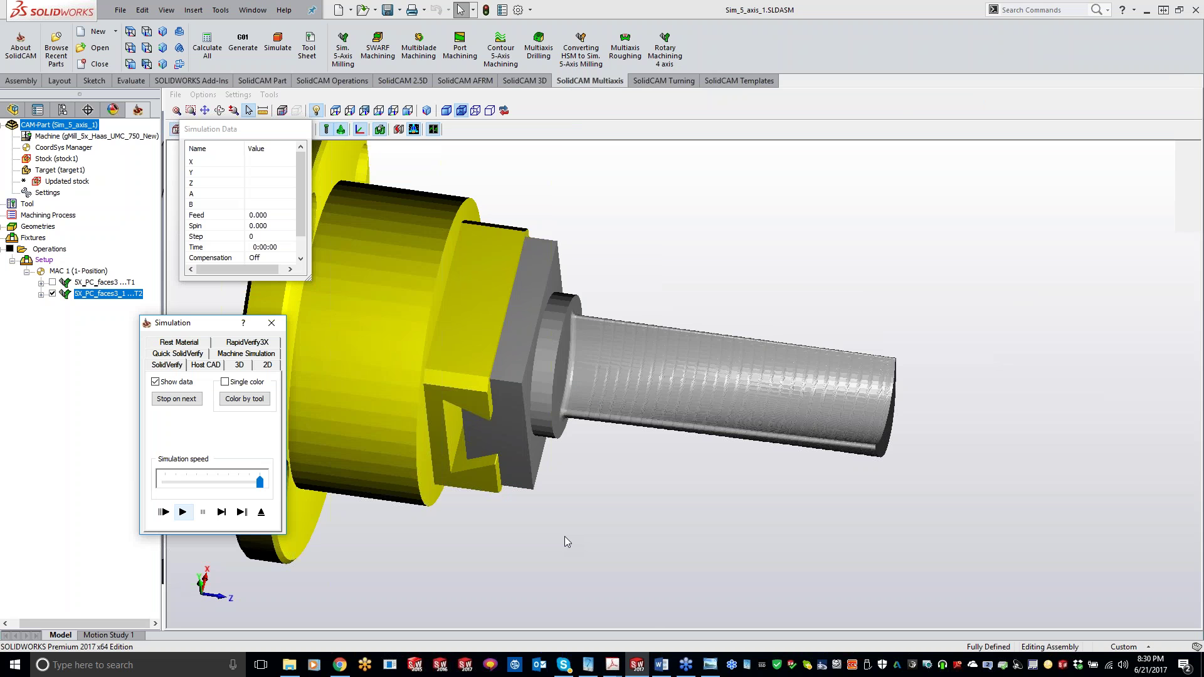
left_click(182, 512)
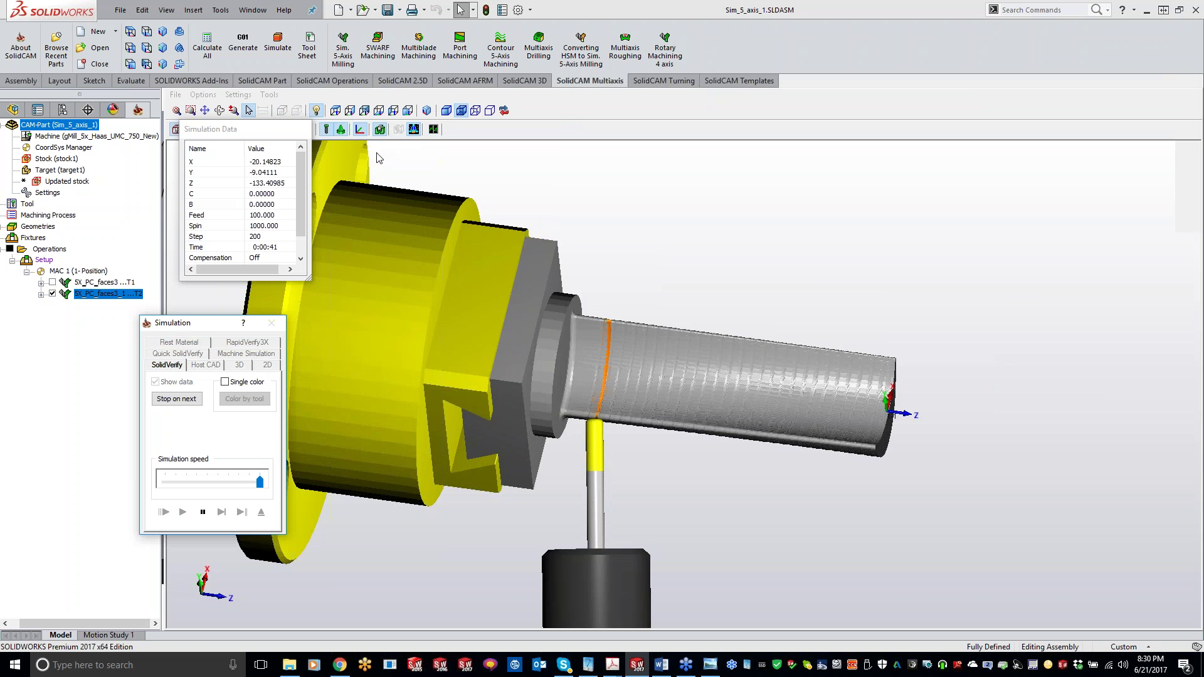
left_click(259, 137)
key("Escape")
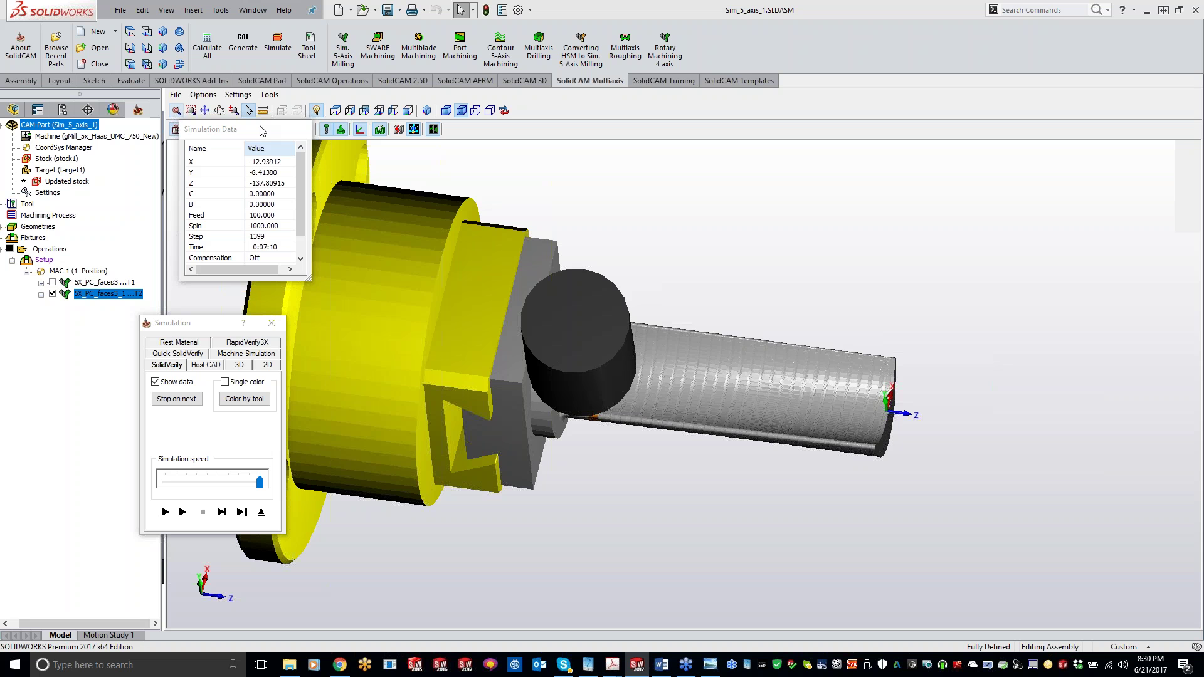
Set the simulation's animation redraw interval to a fixed step of 1 and resume playing the root-area cuts.
left_click(238, 95)
left_click(257, 124)
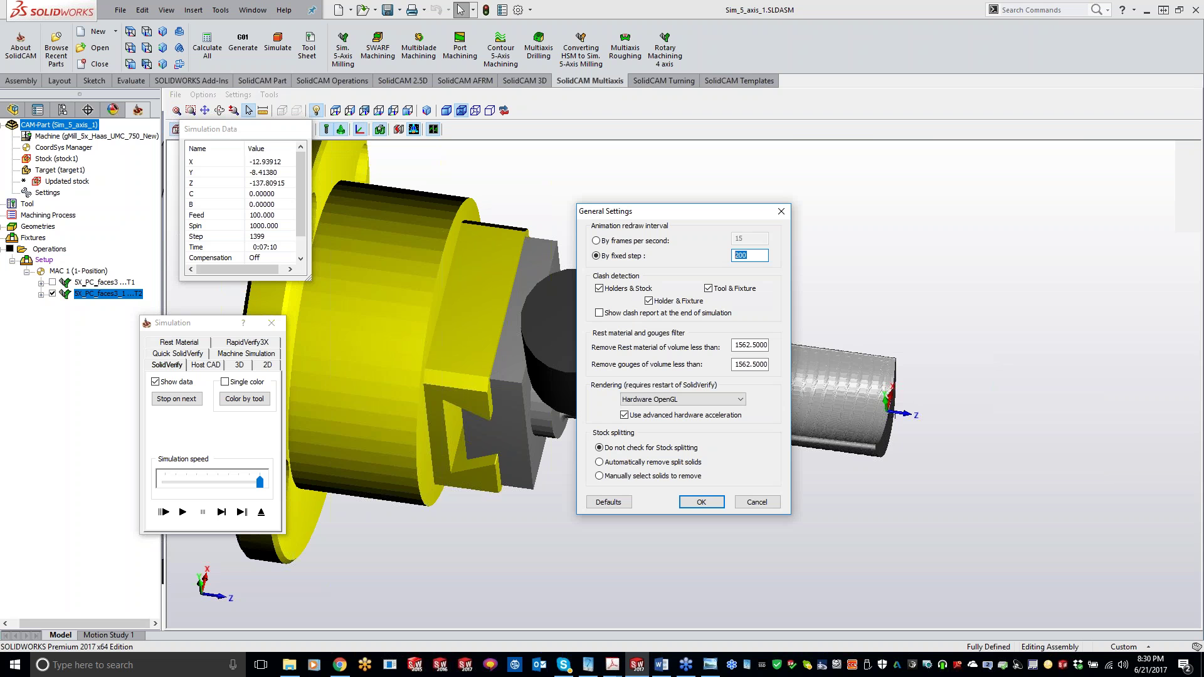
type("1")
key("Return")
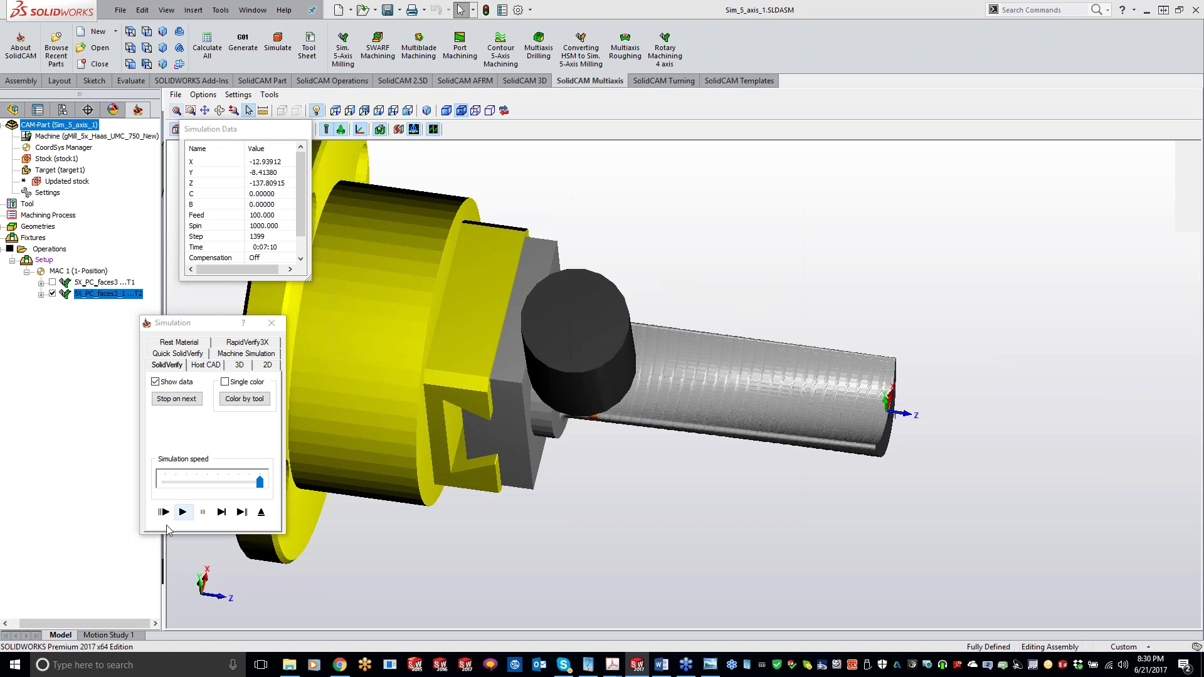
left_click(167, 524)
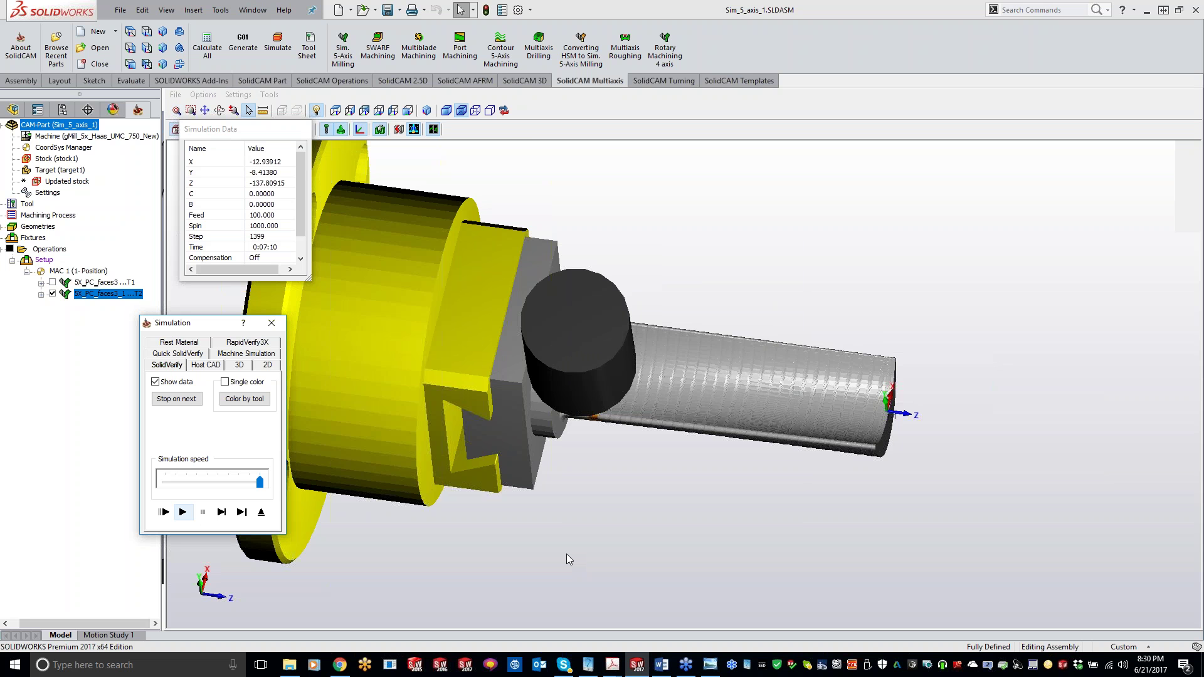
key("space")
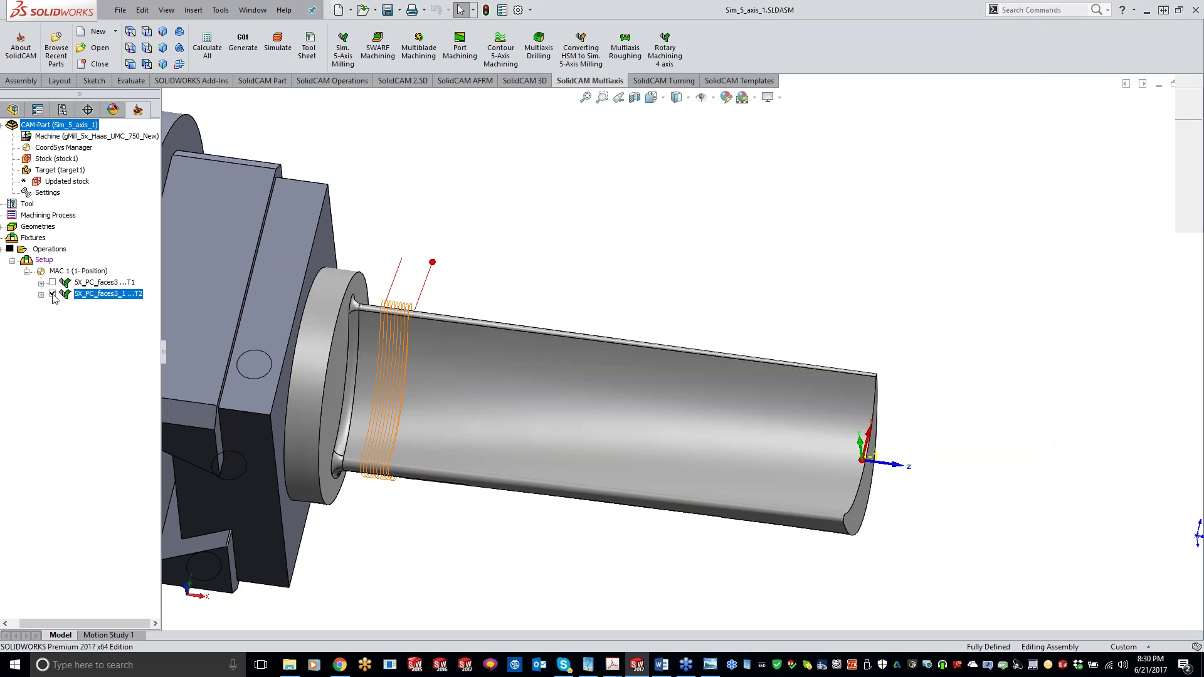
Hide the 5X_PC_faces3_1 toolpath, save and copy the original 5X_PC_faces3 operation, and move the new copy to the end of the operations.
left_click(52, 293)
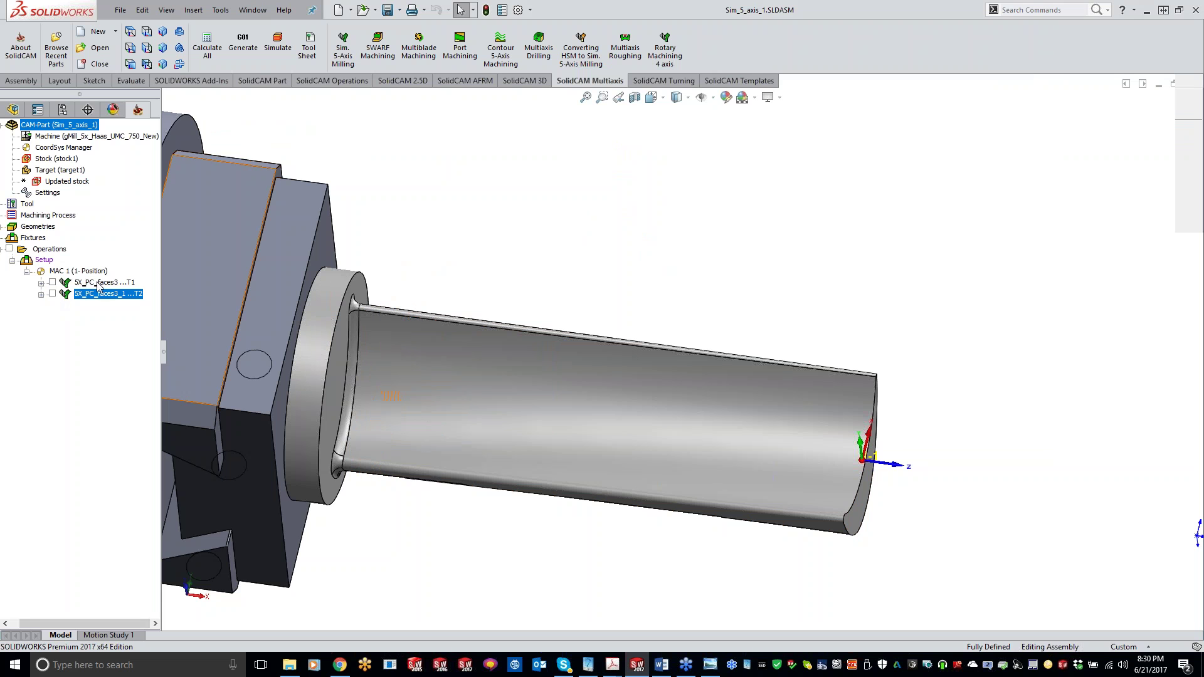
left_click(98, 283)
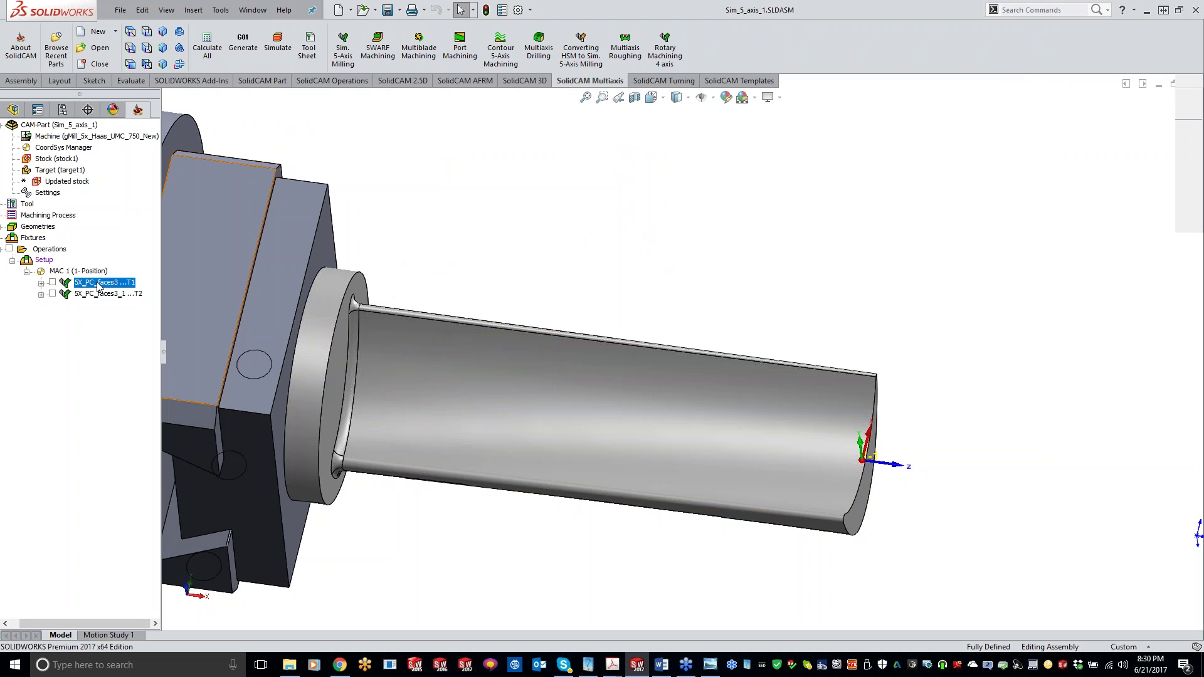
double_click(98, 283)
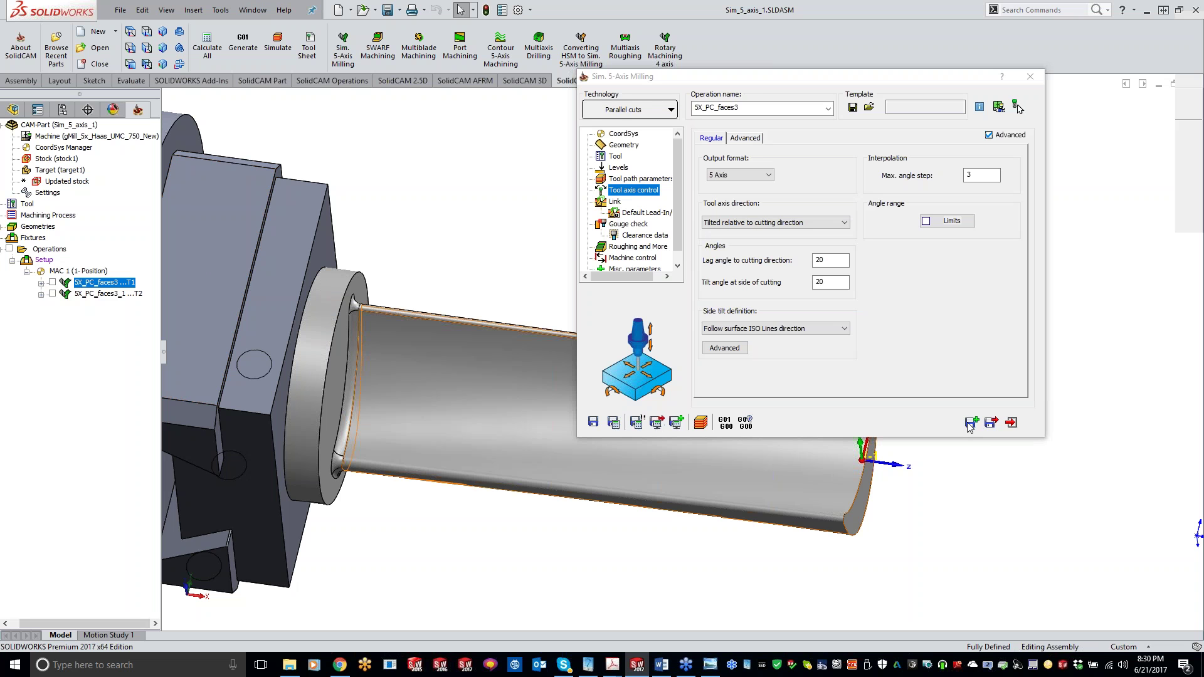
left_click(971, 424)
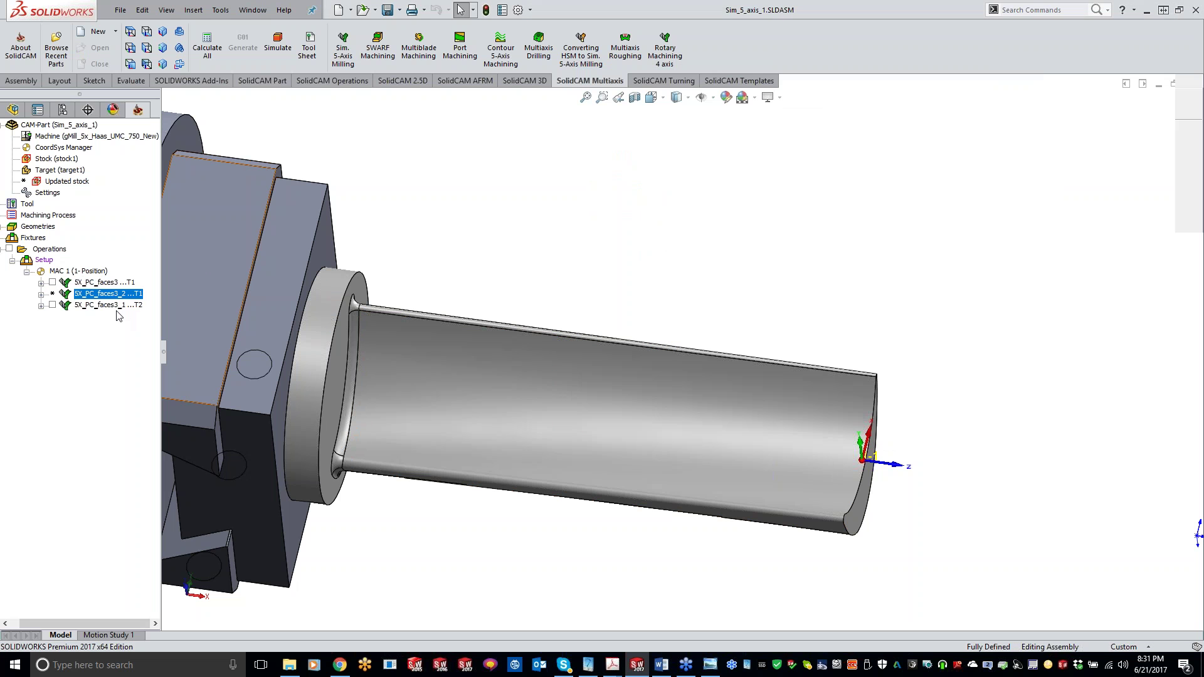
left_click_drag(118, 315, 100, 314)
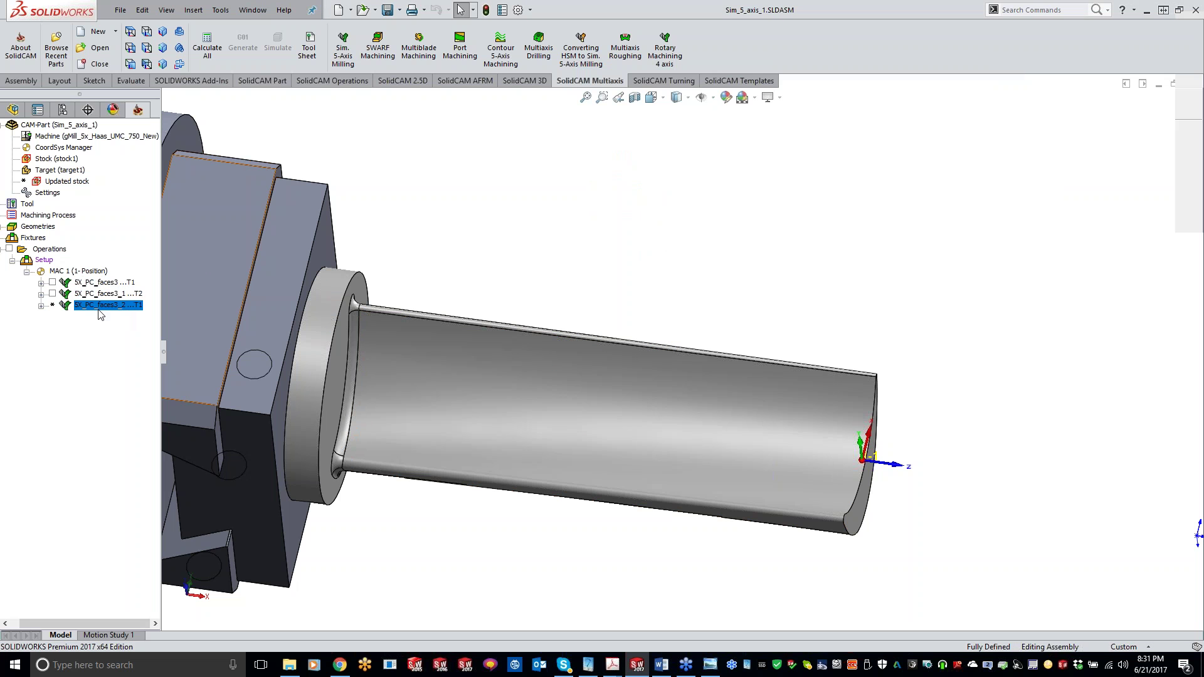
Assign tool 3, the 8 mm bull nose mill with 2.5 mm corner radius, to 5X_PC_faces3_2 and calculate the operation.
double_click(101, 307)
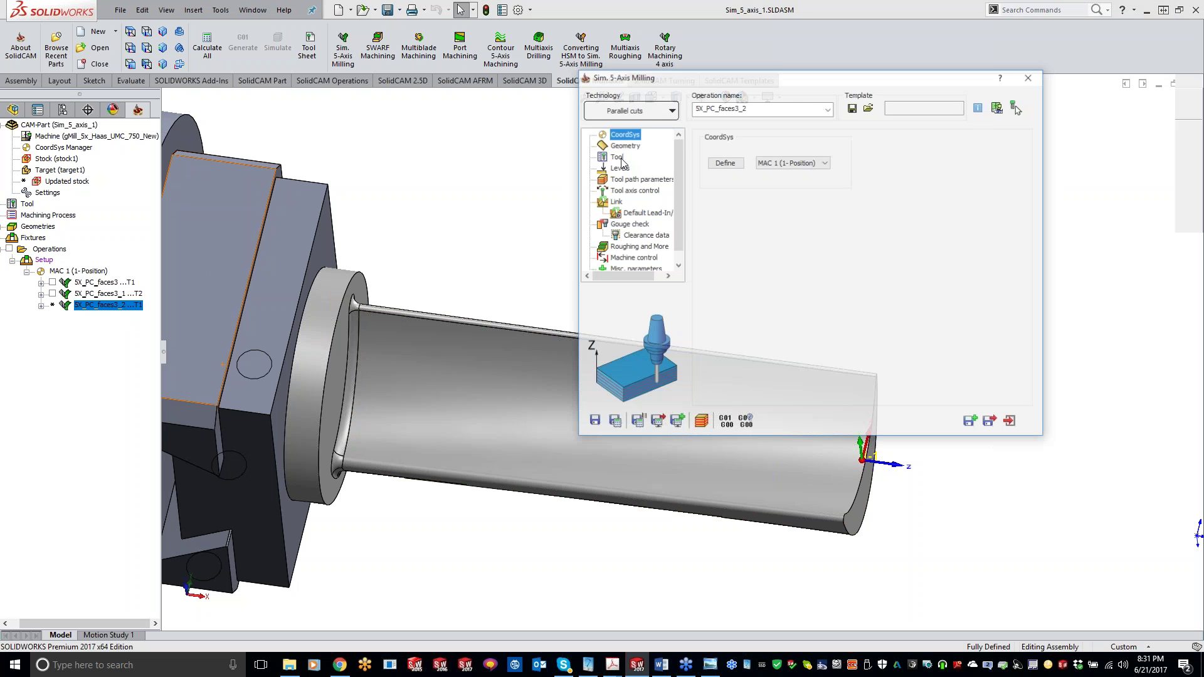
left_click(622, 158)
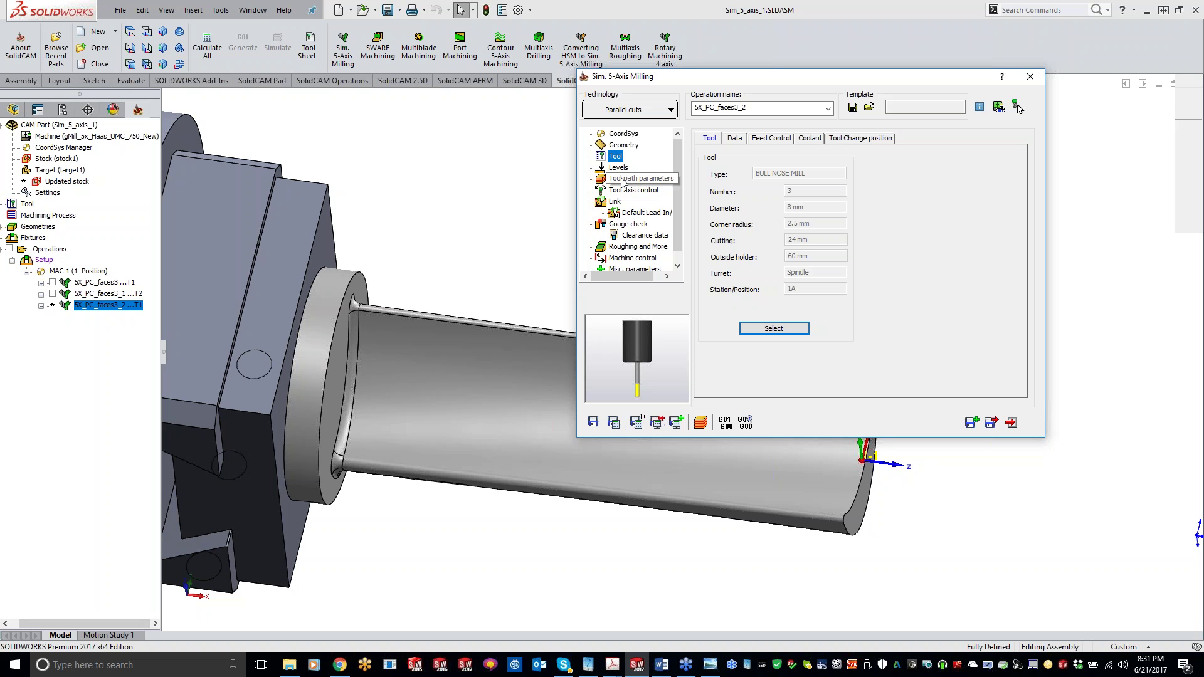
left_click(623, 181)
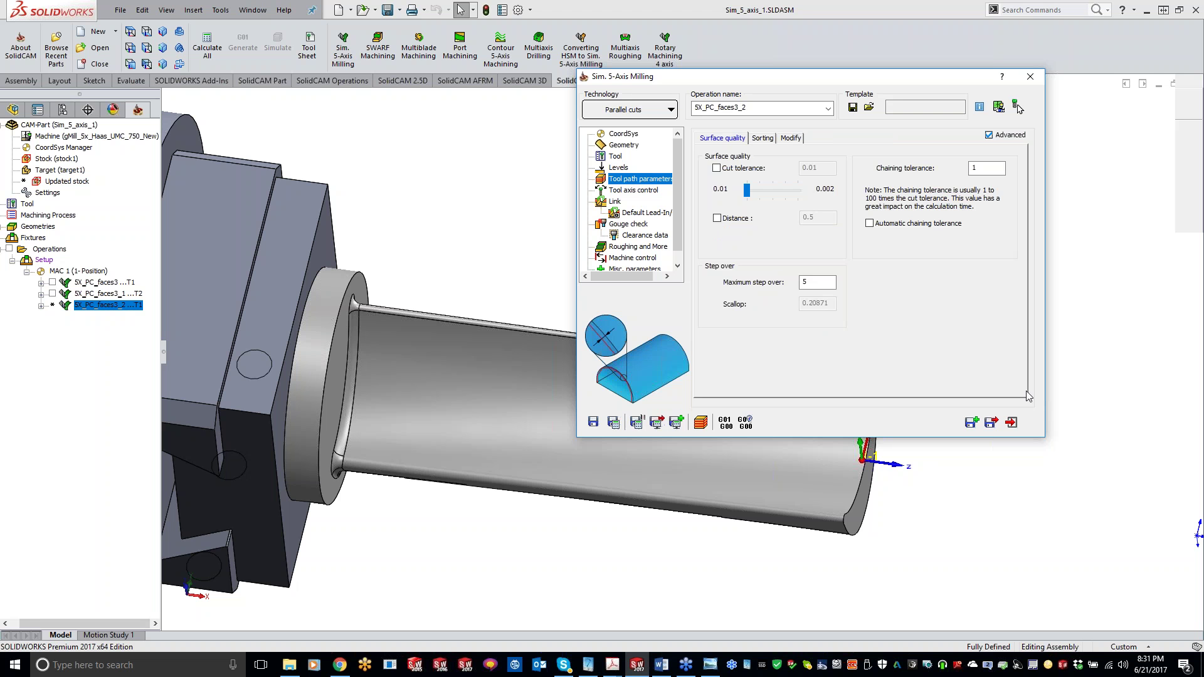
double_click(805, 282)
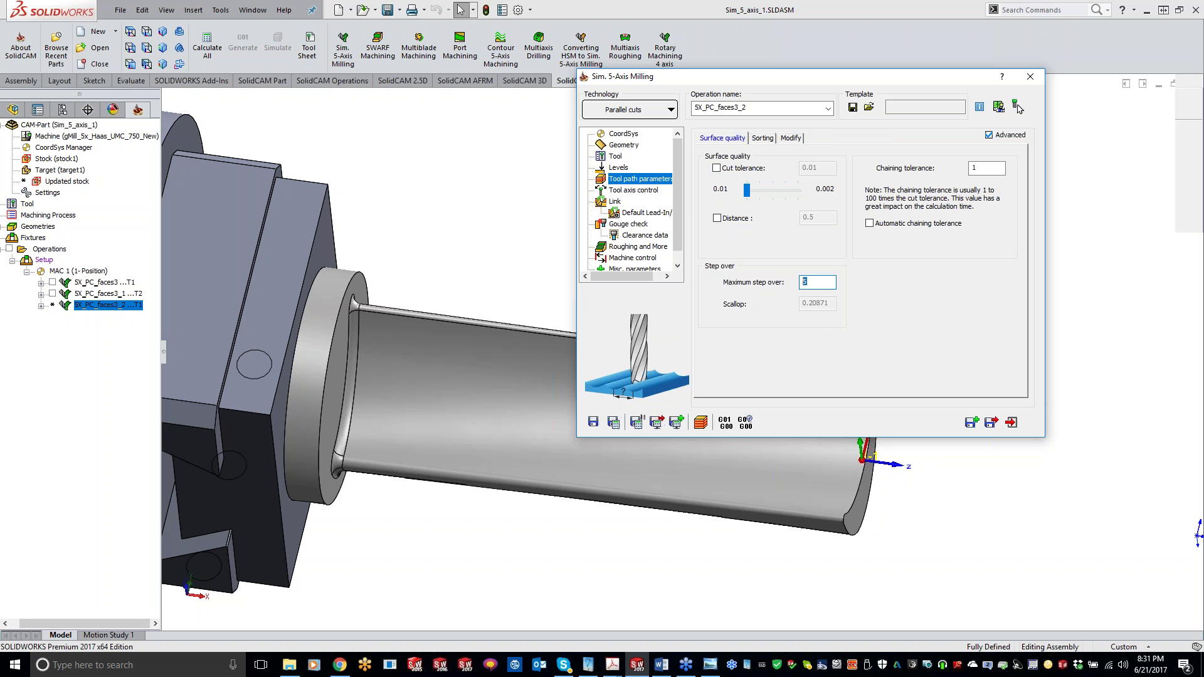
left_click(618, 192)
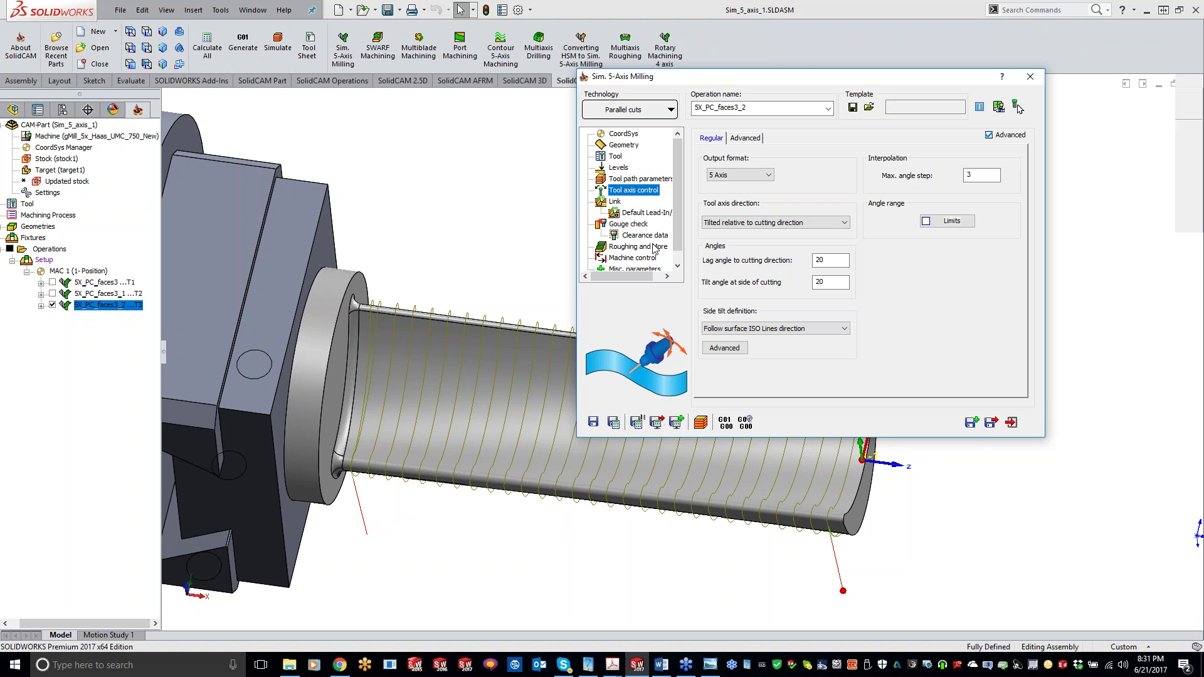
Set the maximum step over of 5X_PC_faces3_2 to 0.5 and simulate the recalculated toolpath in SolidVerify.
left_click(627, 180)
double_click(817, 282)
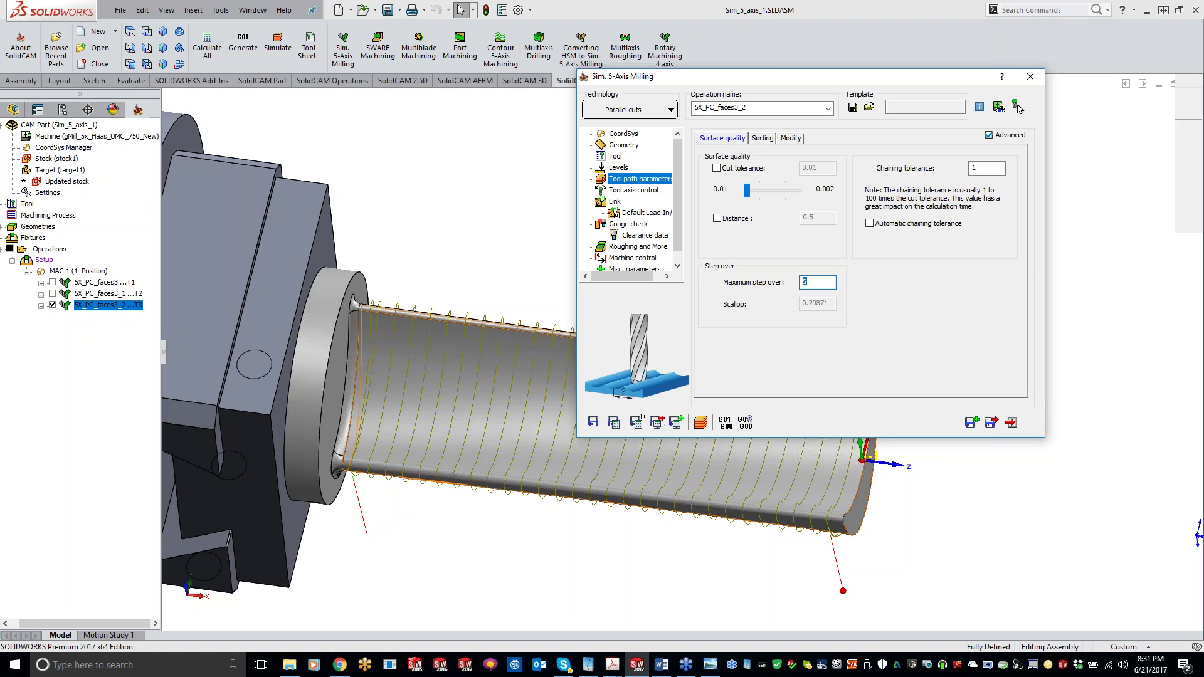
type(".5")
key("Tab")
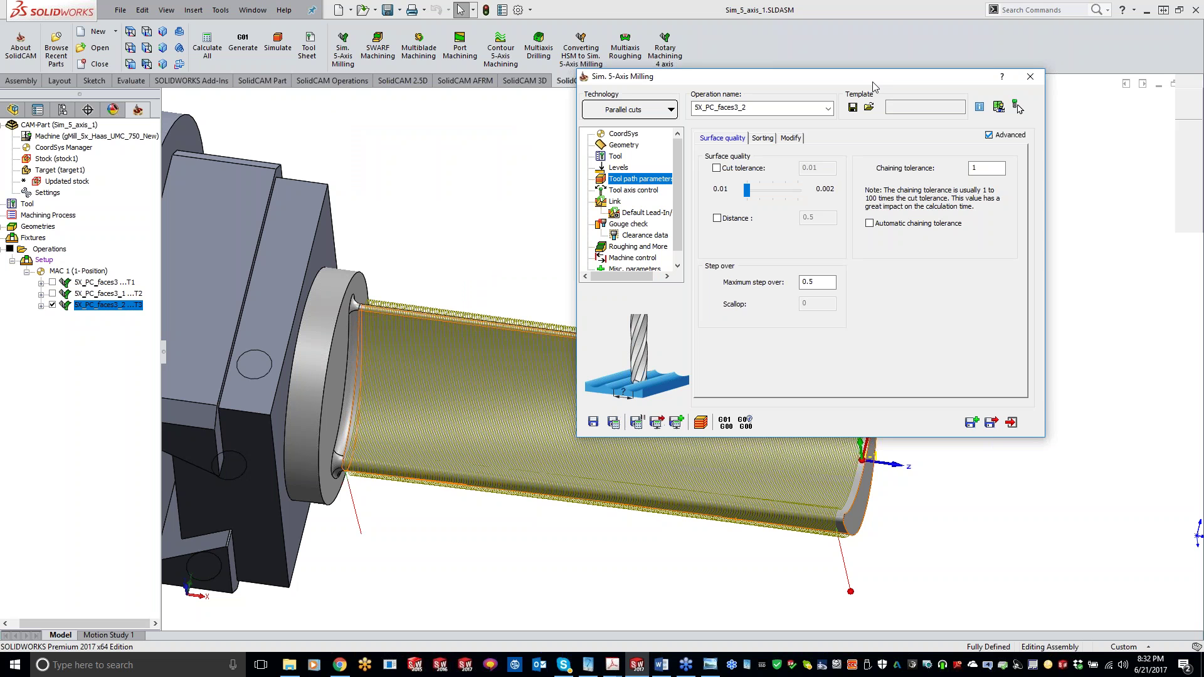
left_click_drag(872, 80, 826, 25)
double_click(826, 24)
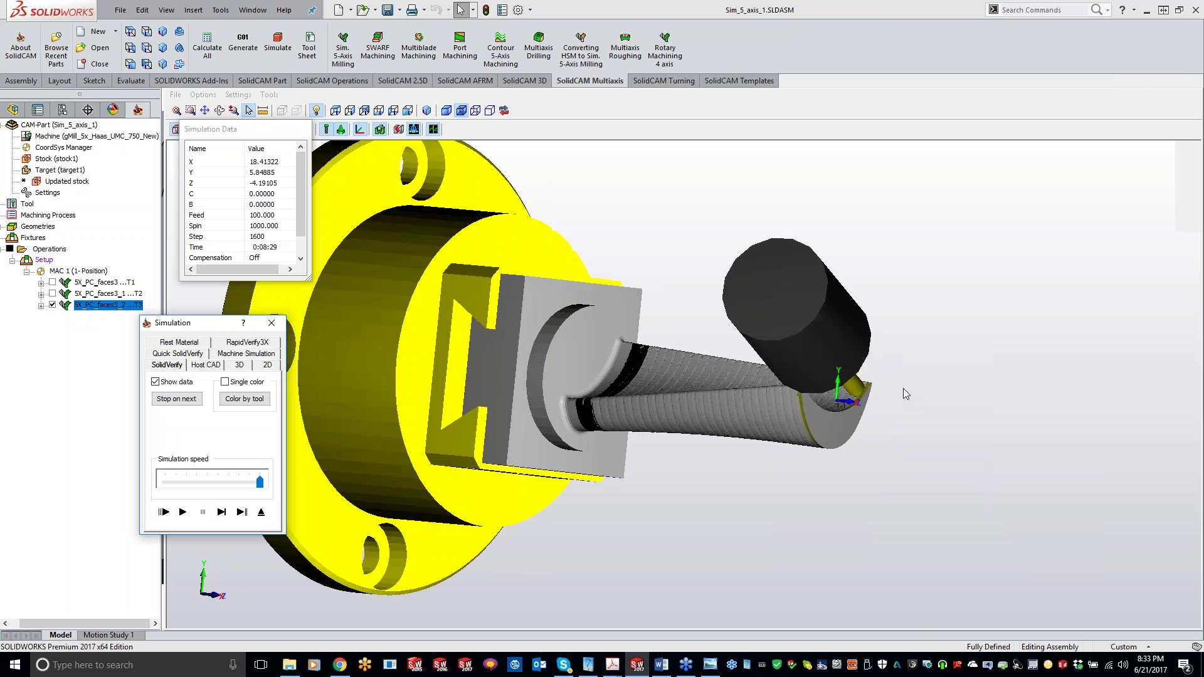
Examine the cut blade and tool from several angles, and resume the SolidVerify simulation.
middle_click_drag(903, 389, 640, 374)
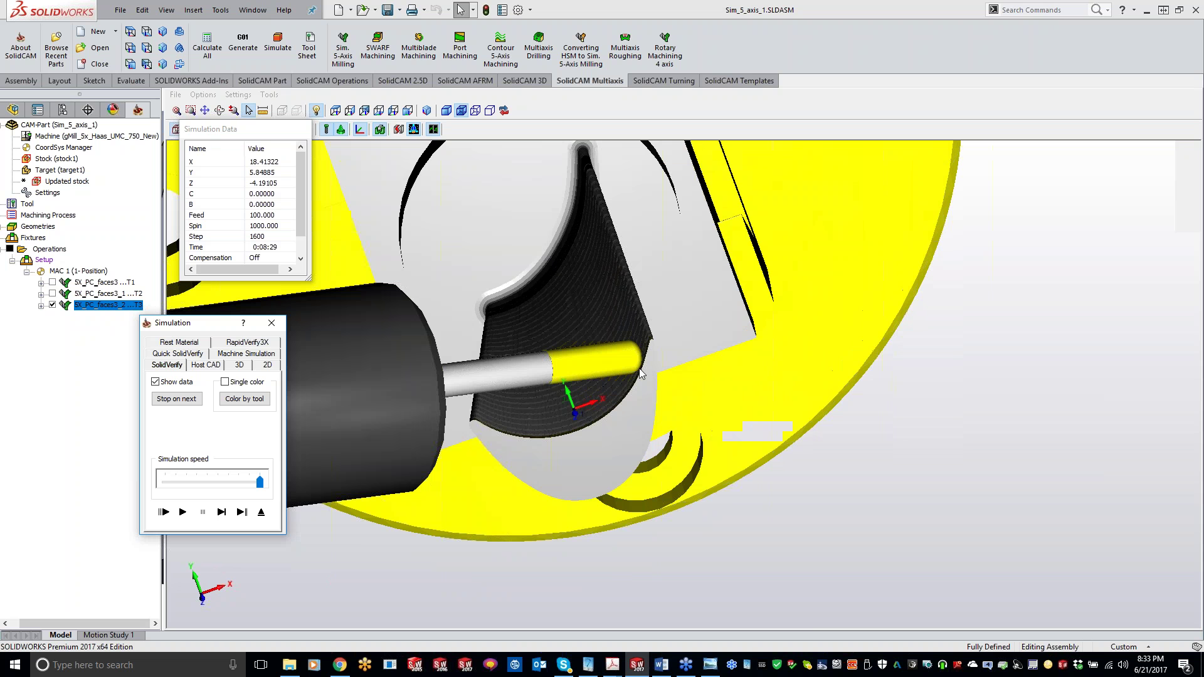
middle_click_drag(595, 337, 183, 511)
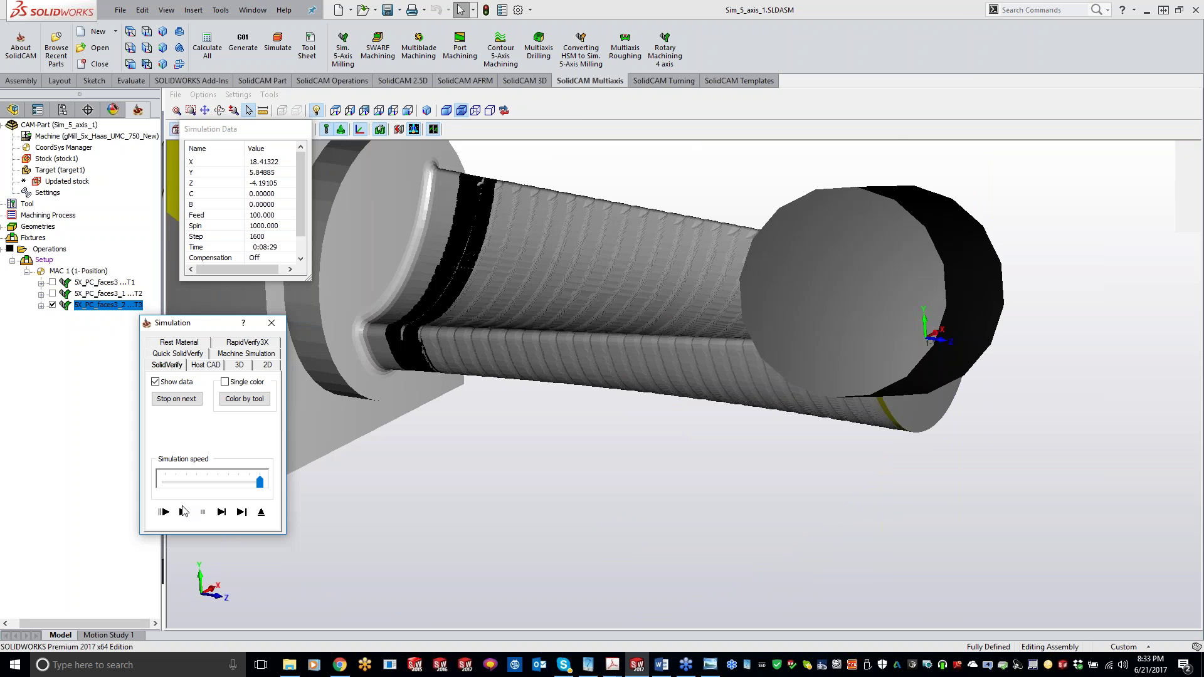
left_click(183, 511)
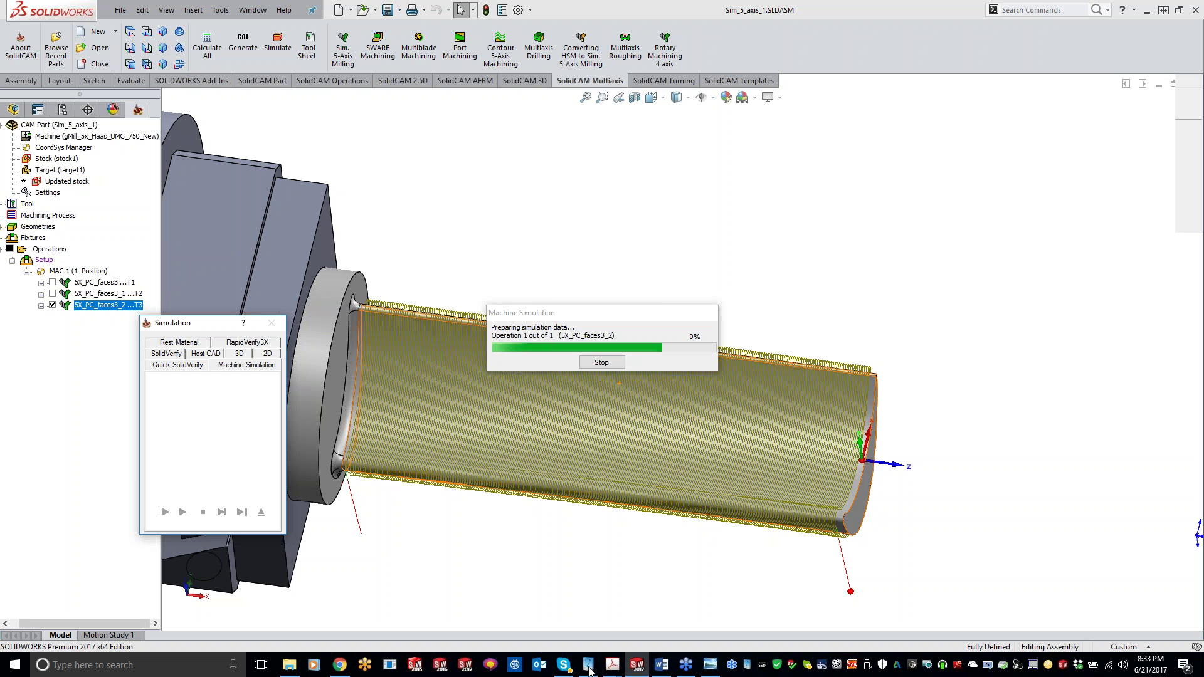
Bring up the machine simulation of 5X_PC_faces3_2 and examine the spindle head, rotary table and blade up close.
left_click(588, 667)
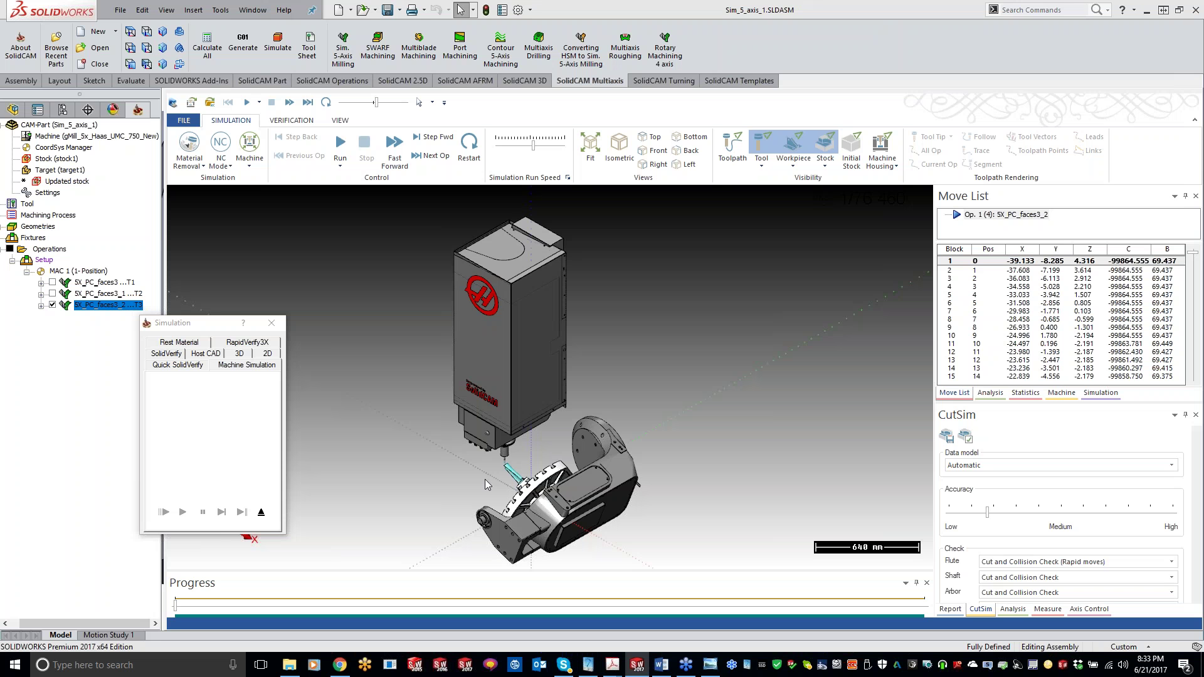
scroll(484, 479, "up", 1)
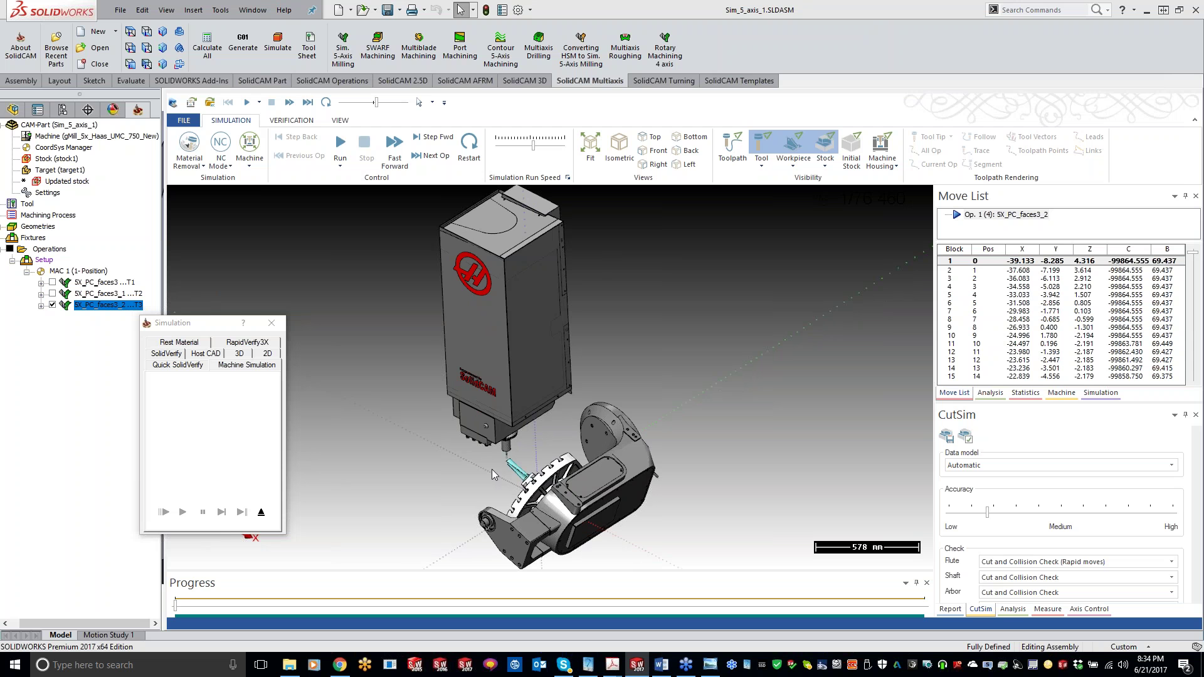
scroll(493, 469, "up", 1)
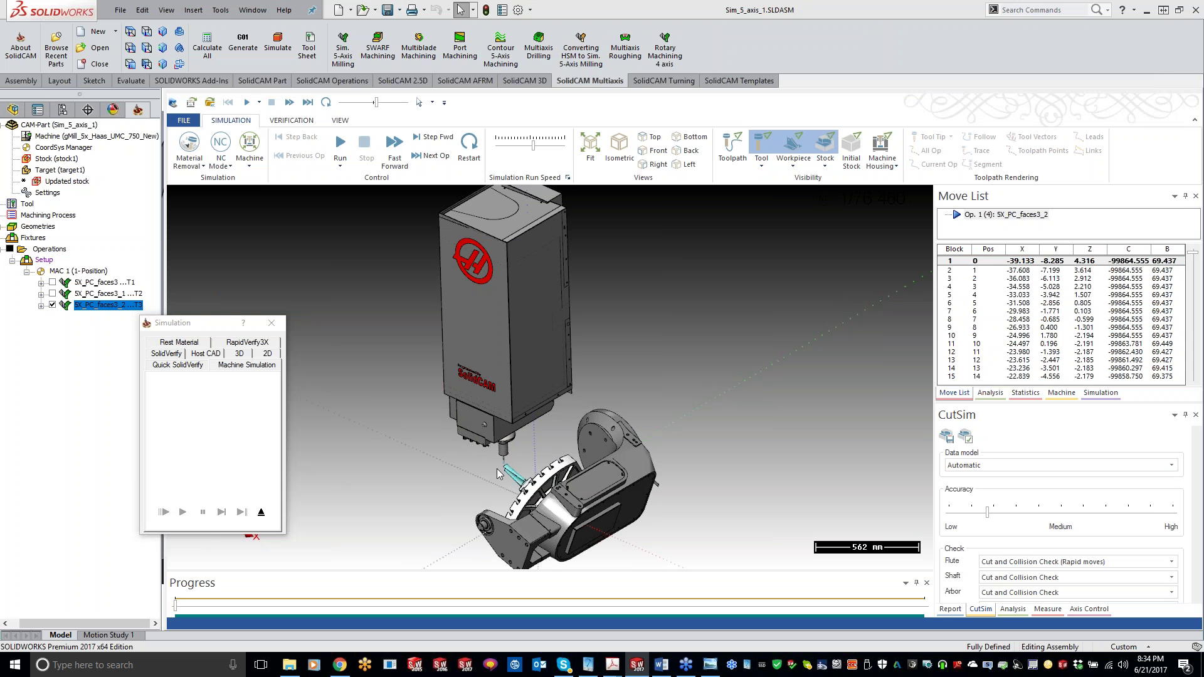
scroll(498, 473, "up", 1)
scroll(499, 473, "up", 1)
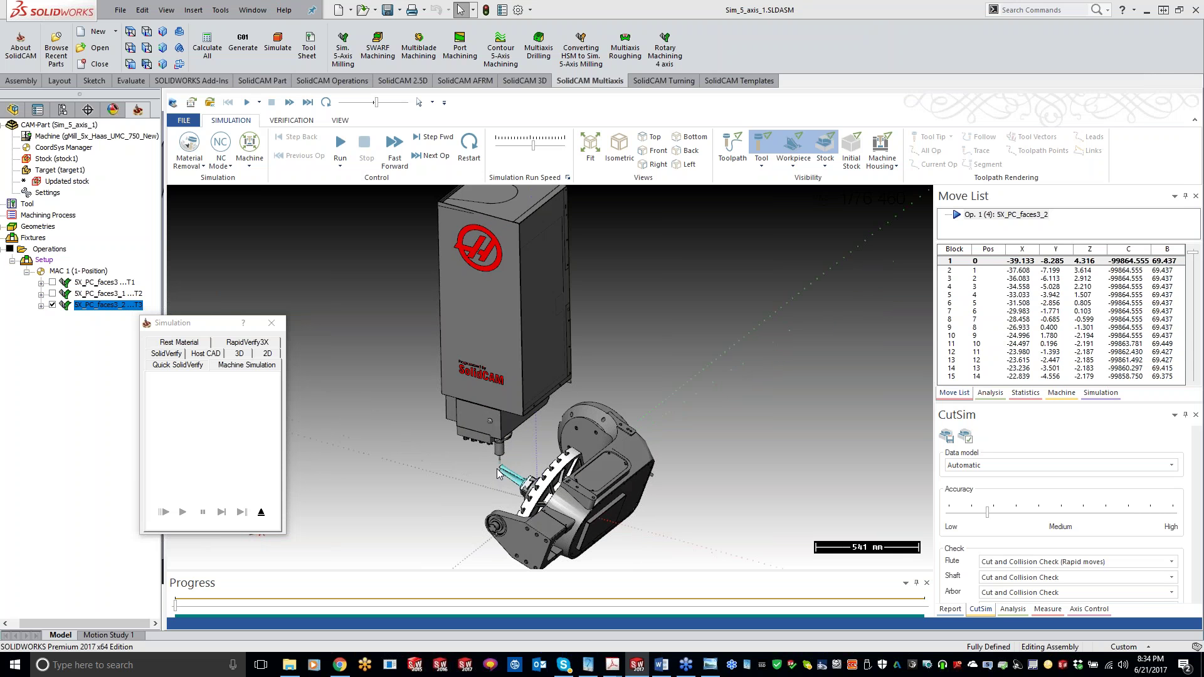
middle_click_drag(498, 473, 342, 341)
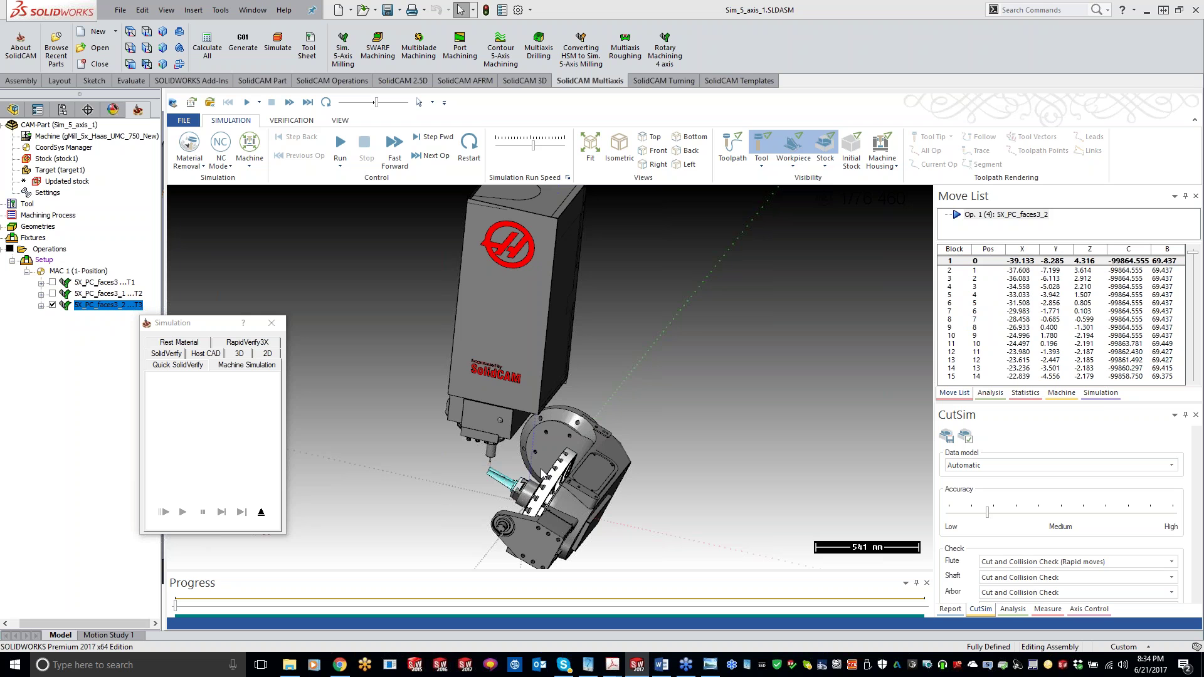
middle_click_drag(543, 473, 479, 492)
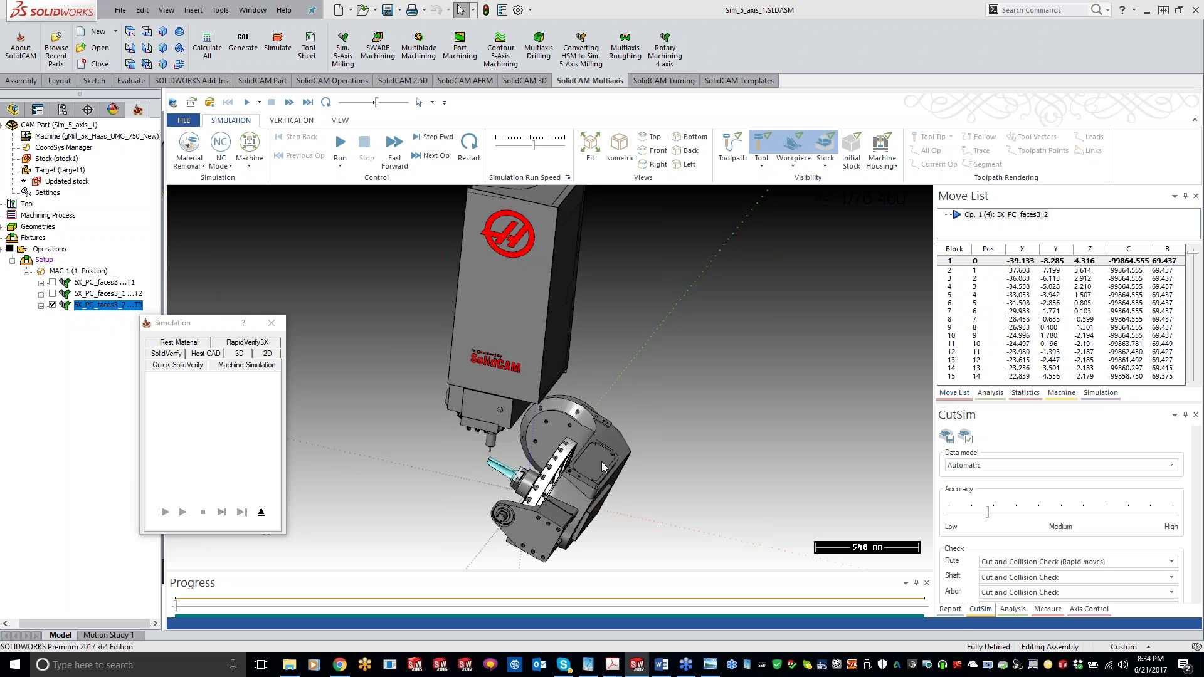
middle_click_drag(427, 375, 486, 381)
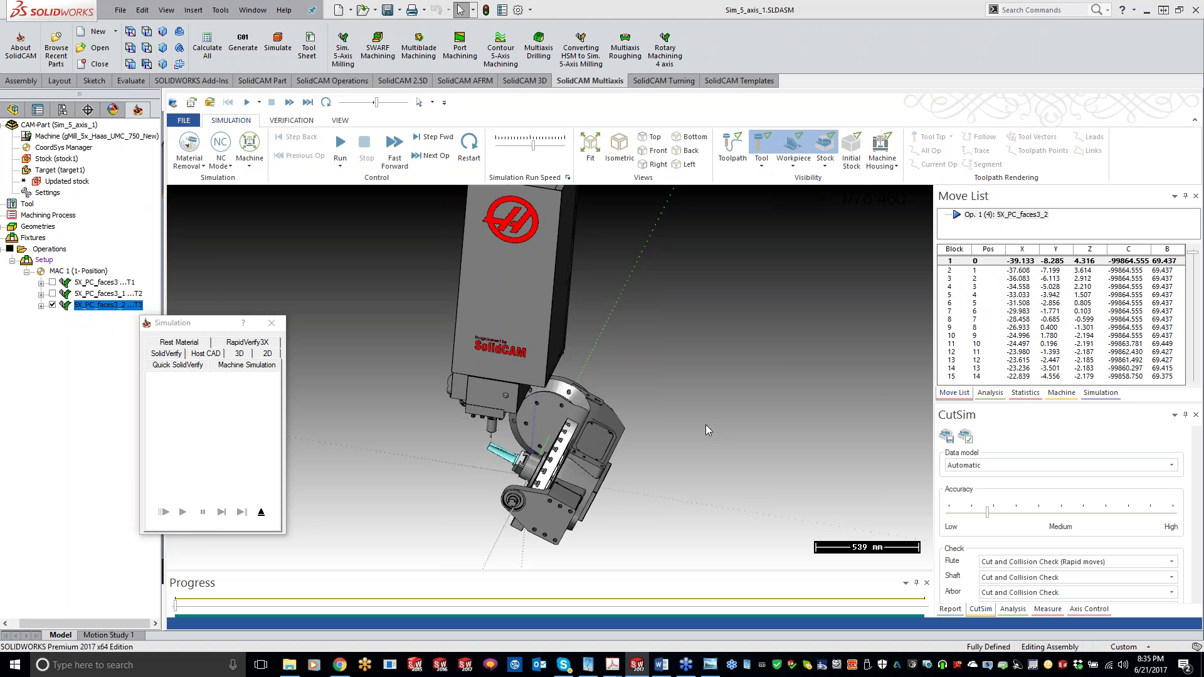
middle_click_drag(706, 424, 696, 431)
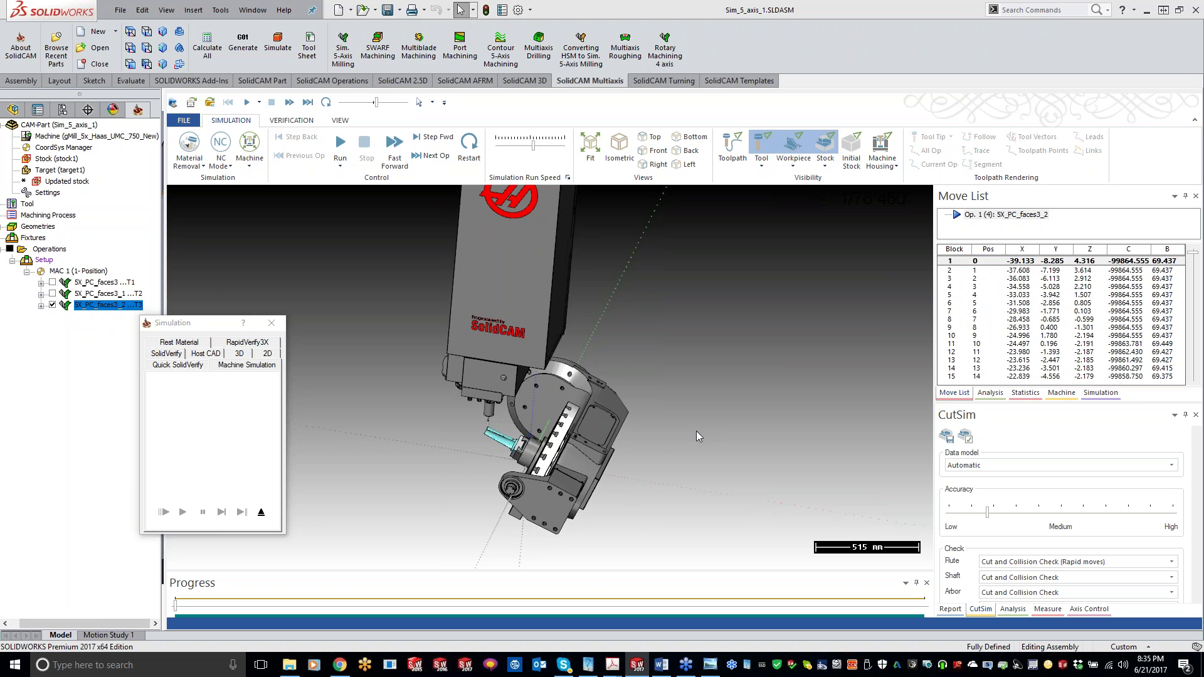
scroll(666, 433, "up", 3)
middle_click_drag(665, 432, 501, 433)
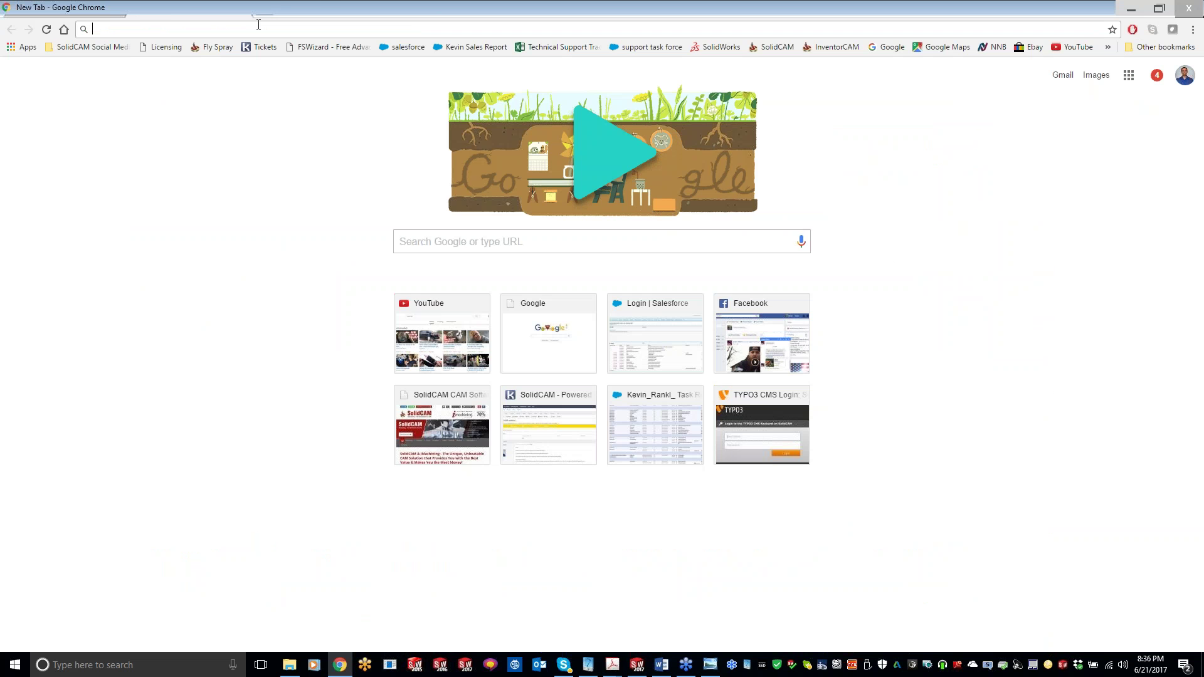
type("www.speedtest.net")
key("Return")
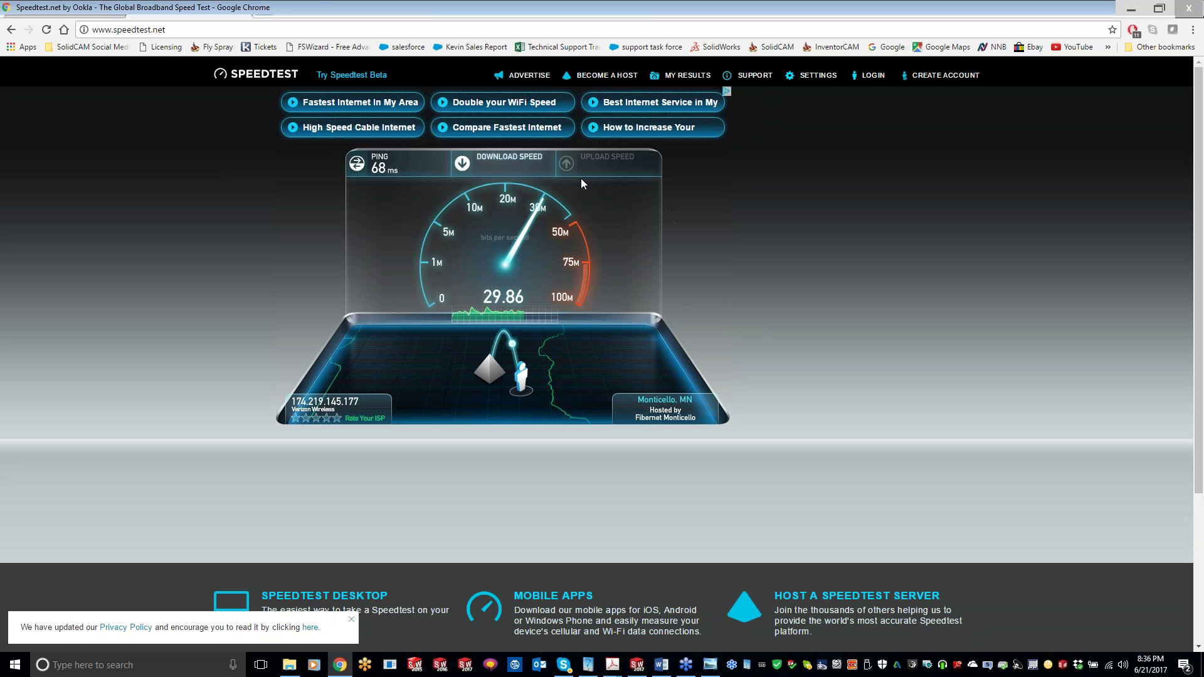
left_click(1183, 9)
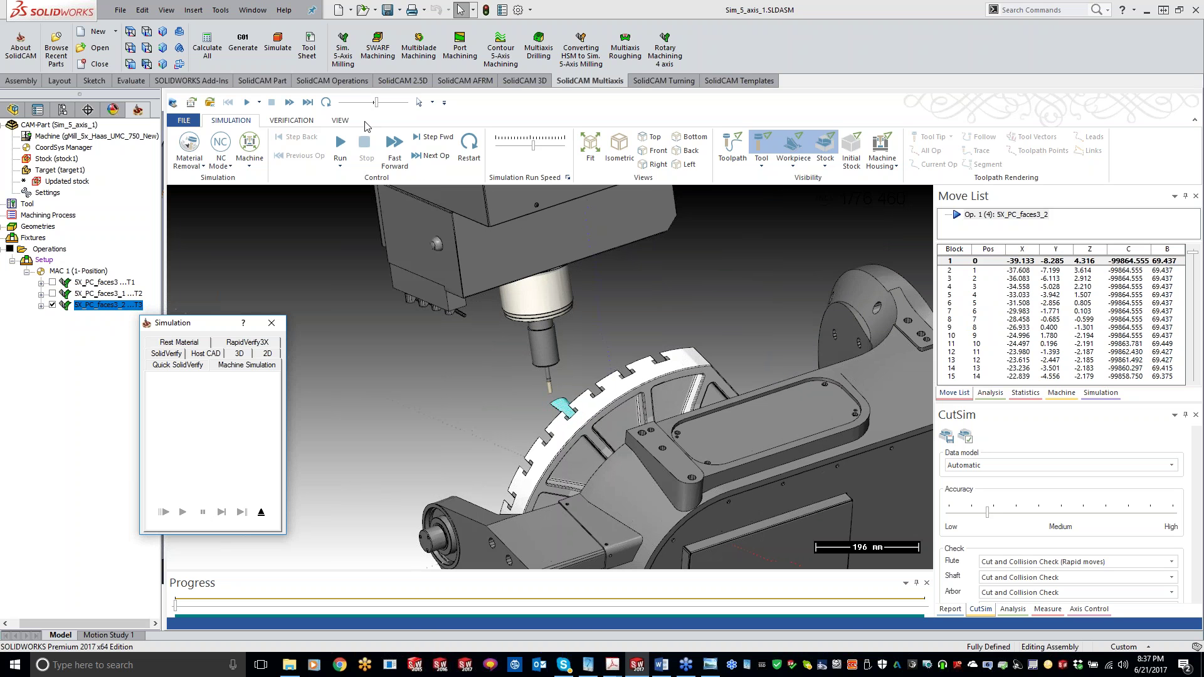
Run the machine simulation of 5X_PC_faces3_2 and raise its run speed to slightly above the middle of the range.
left_click(339, 136)
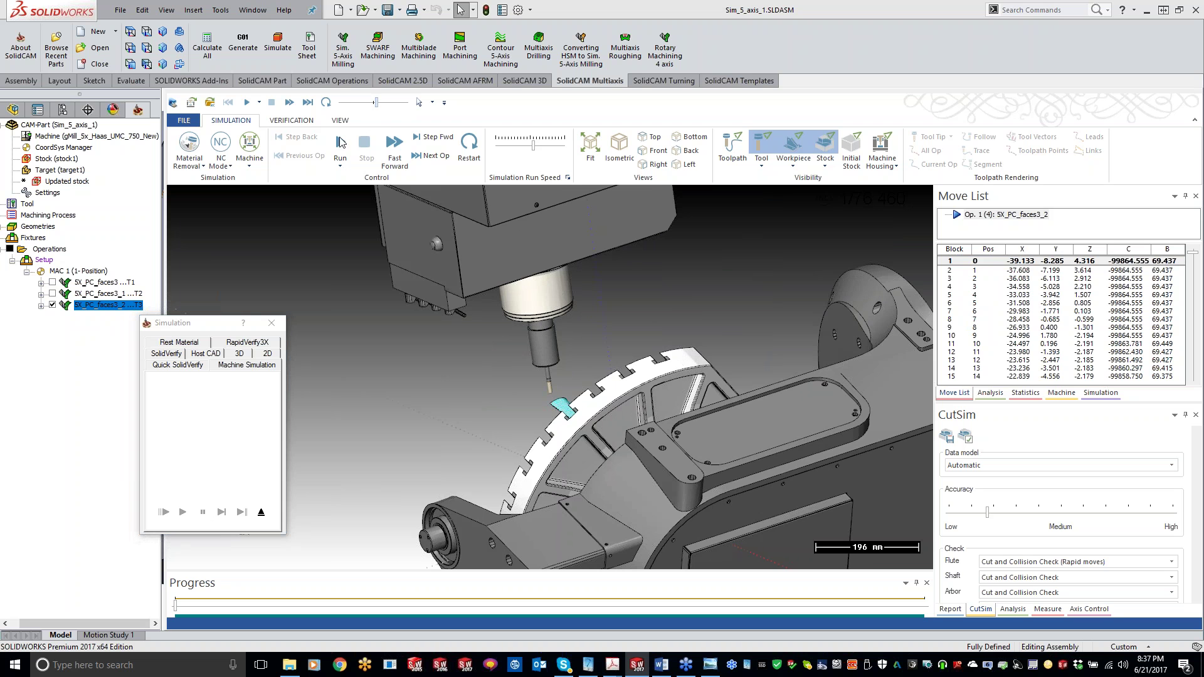
left_click(340, 142)
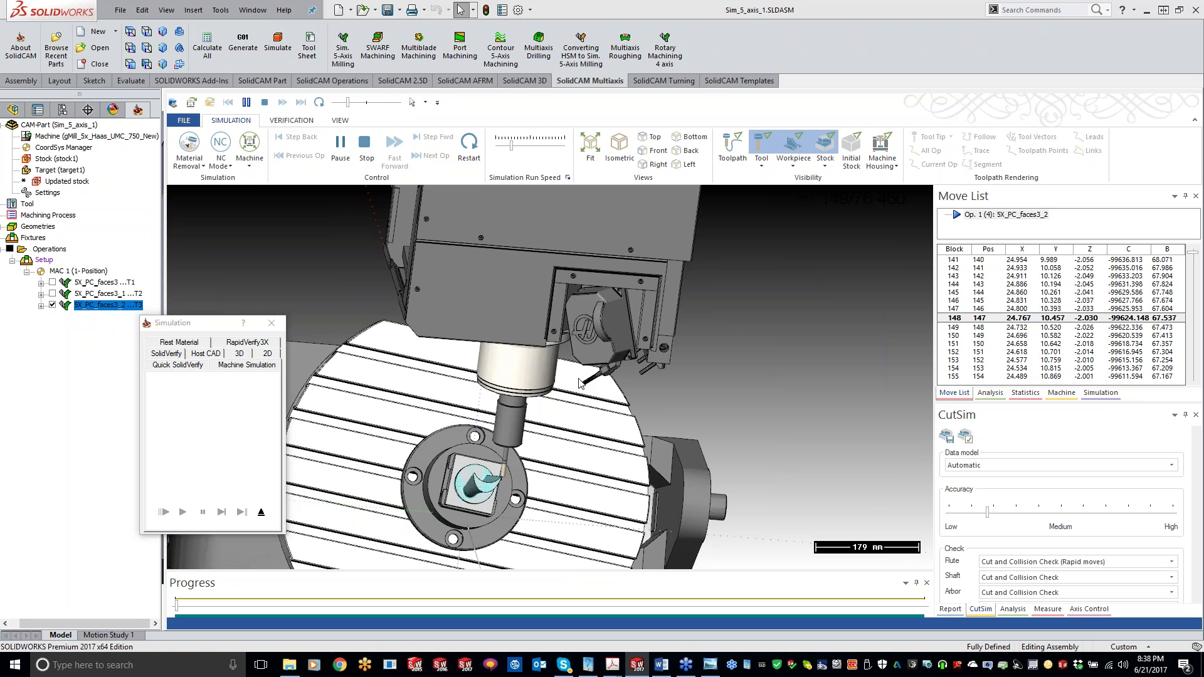
left_click(350, 103)
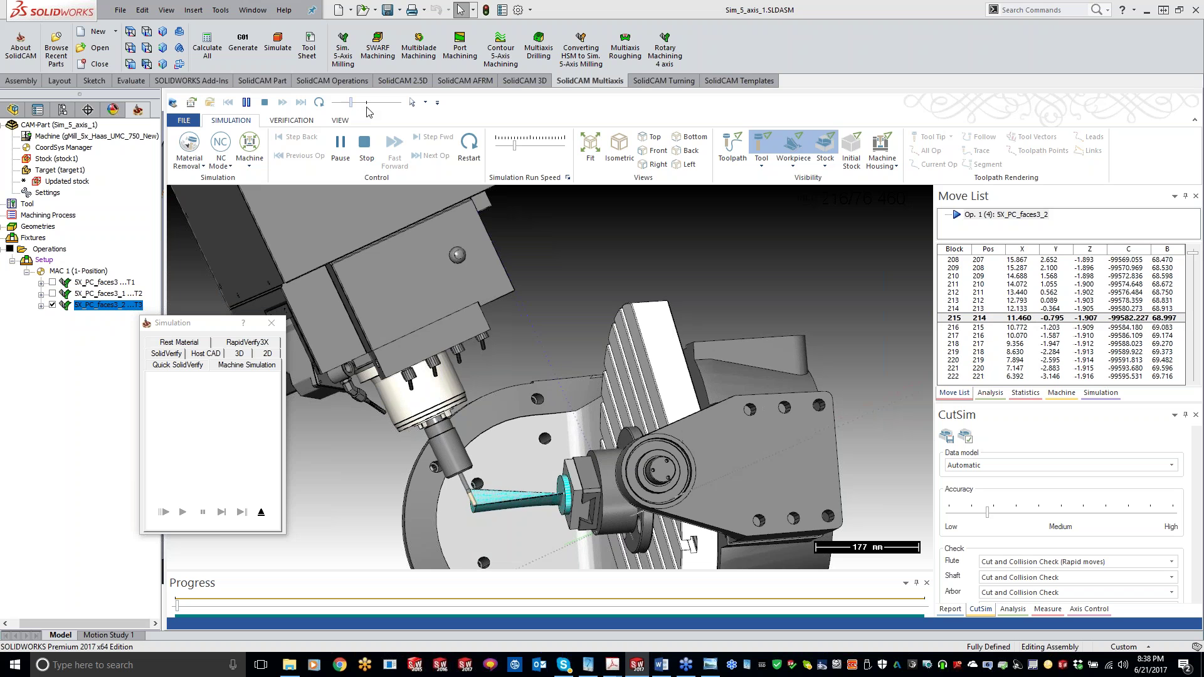
left_click(364, 104)
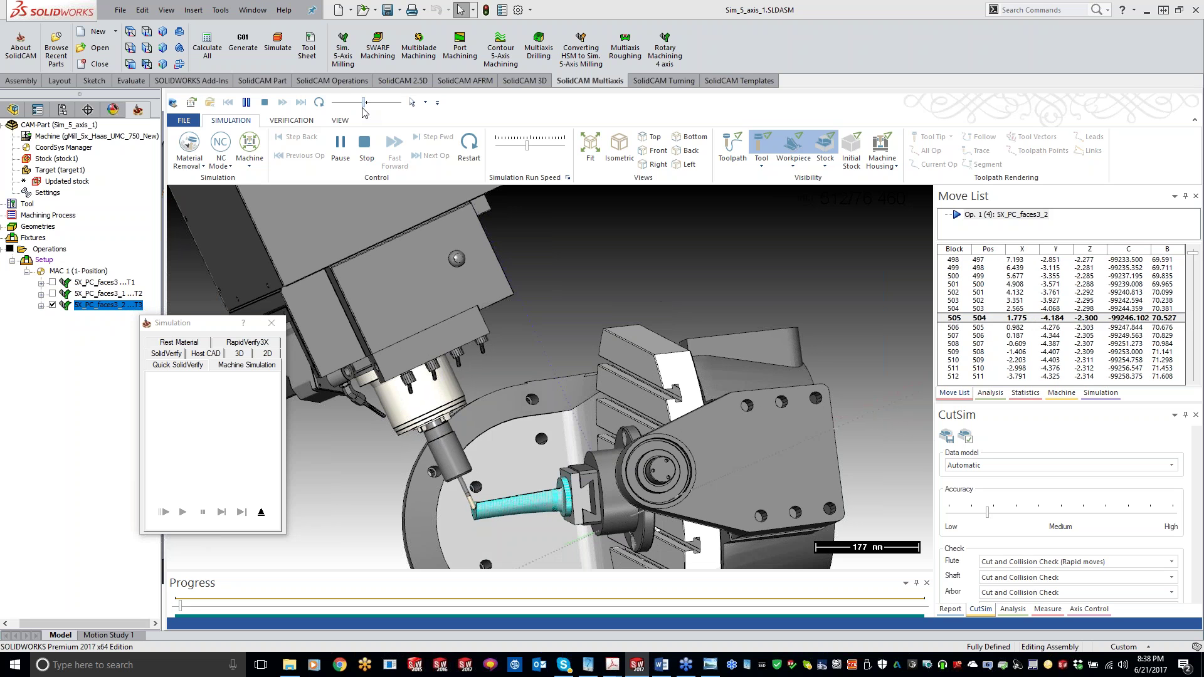
left_click(363, 108)
left_click(368, 106)
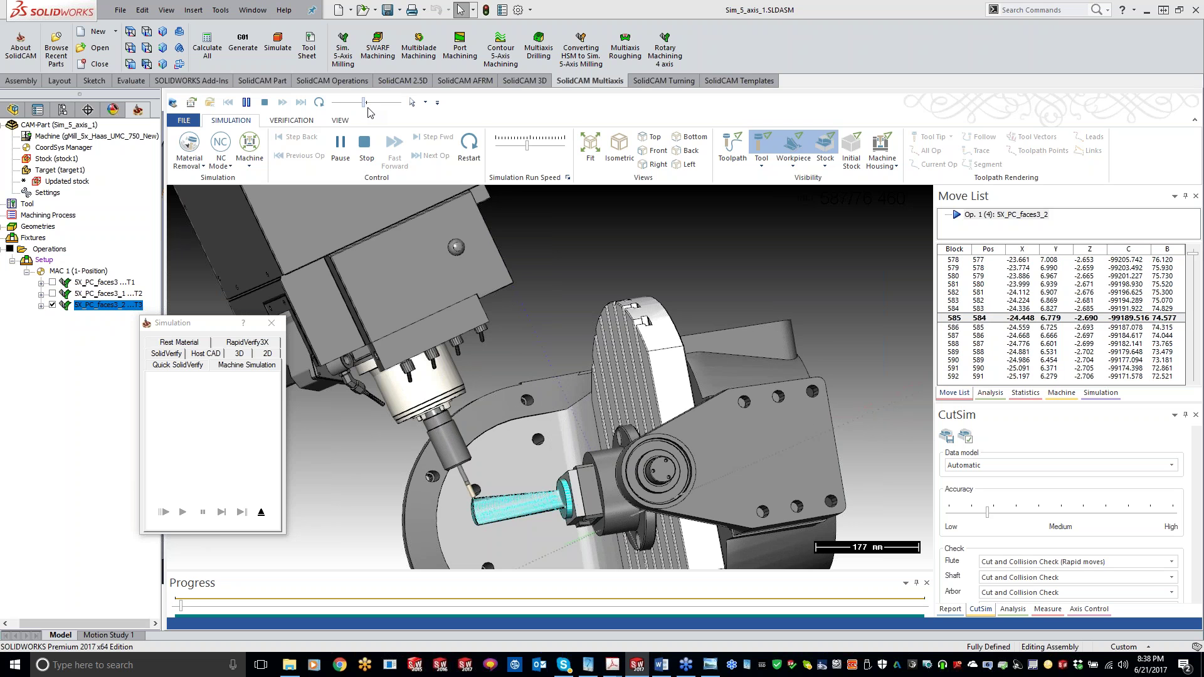
left_click(368, 107)
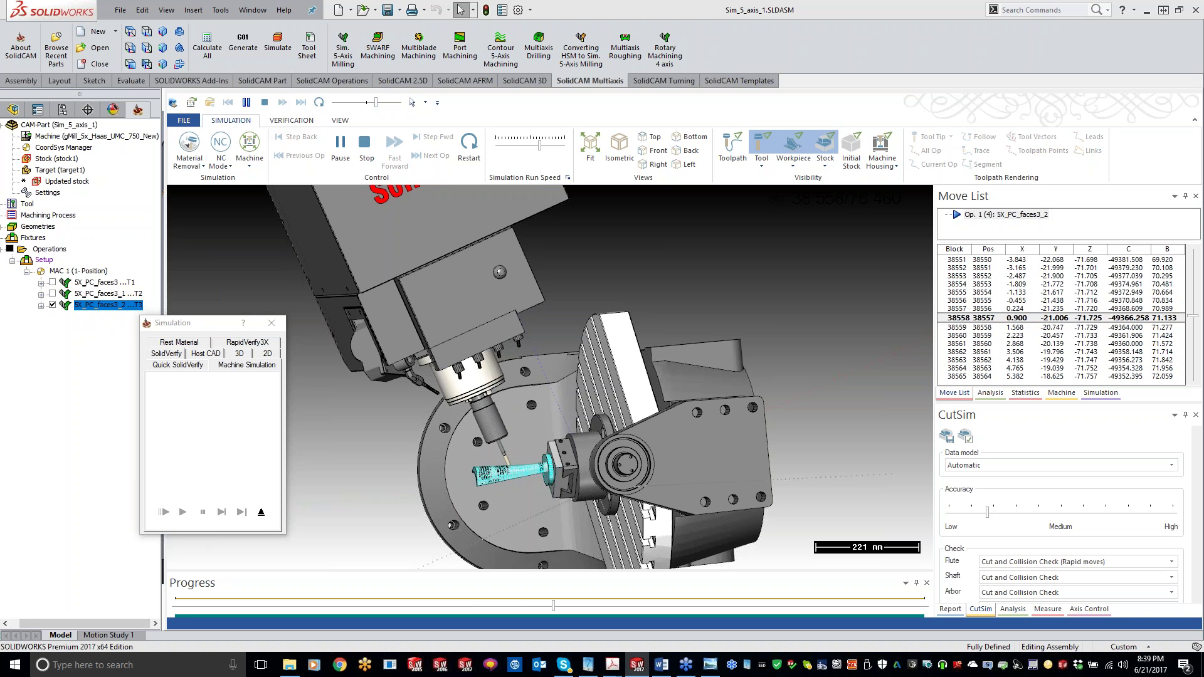
Show the machine housing around the spindle and table during the running simulation.
left_click(883, 150)
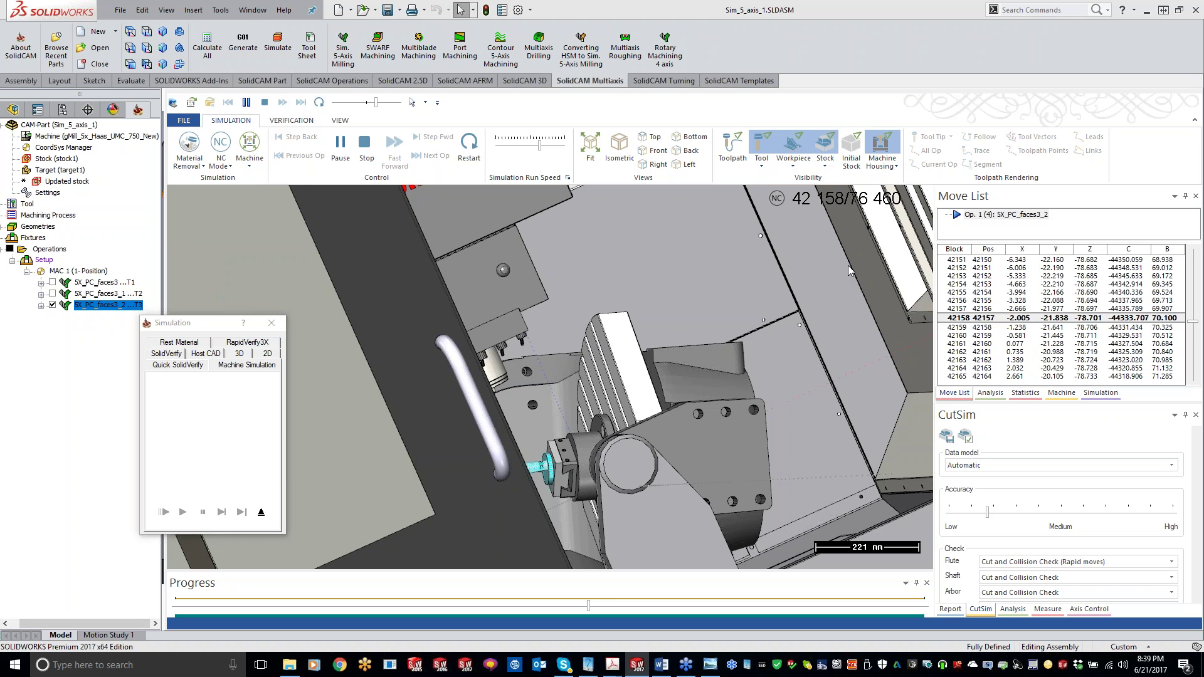
scroll(848, 271, "down", 5)
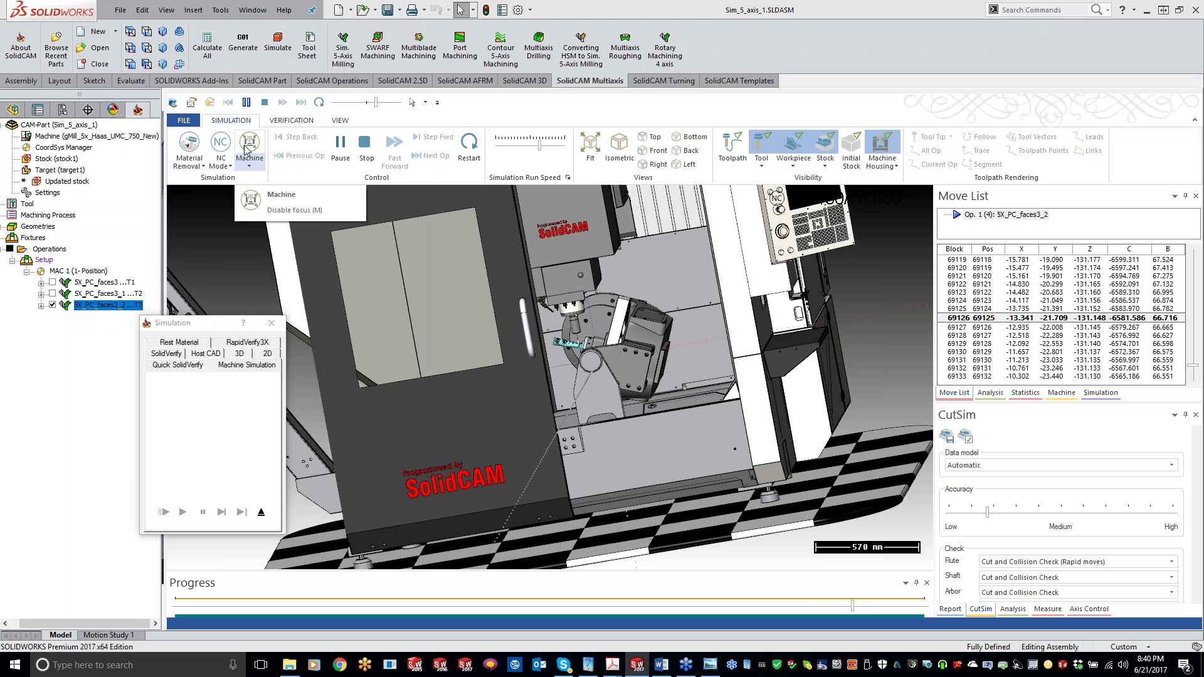
Set the simulation focus to Workpiece / Stock and examine the tool moving around the blade.
left_click(245, 148)
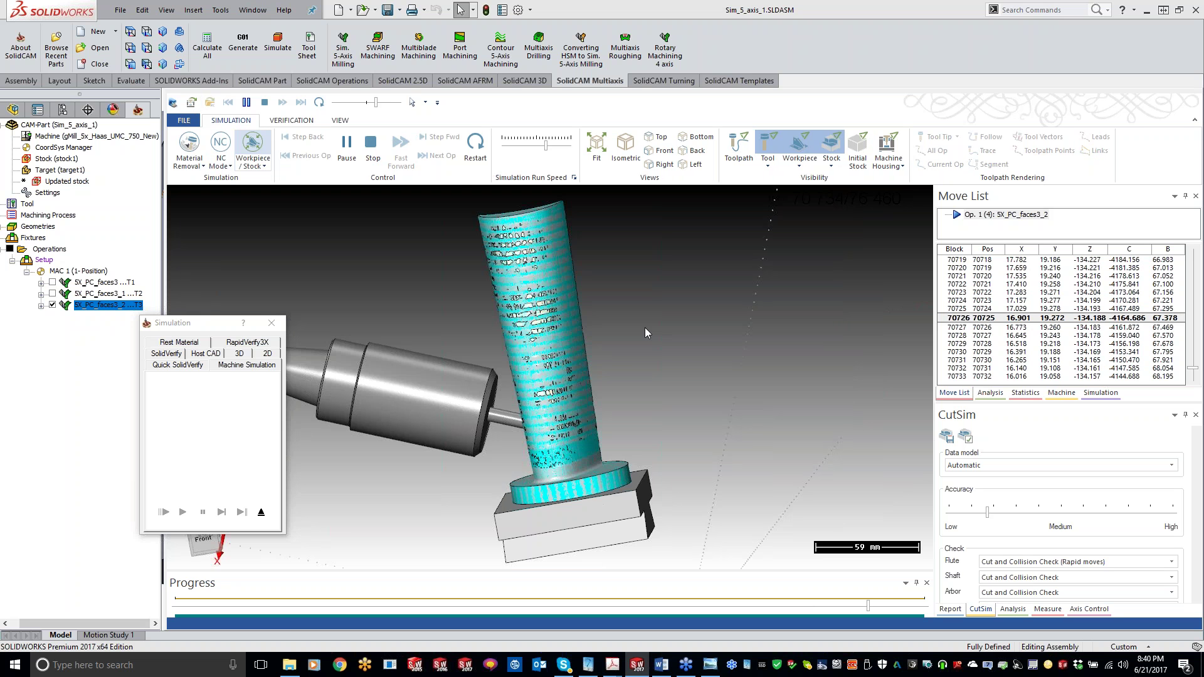
middle_click_drag(644, 327, 608, 332)
scroll(644, 327, "down", 4)
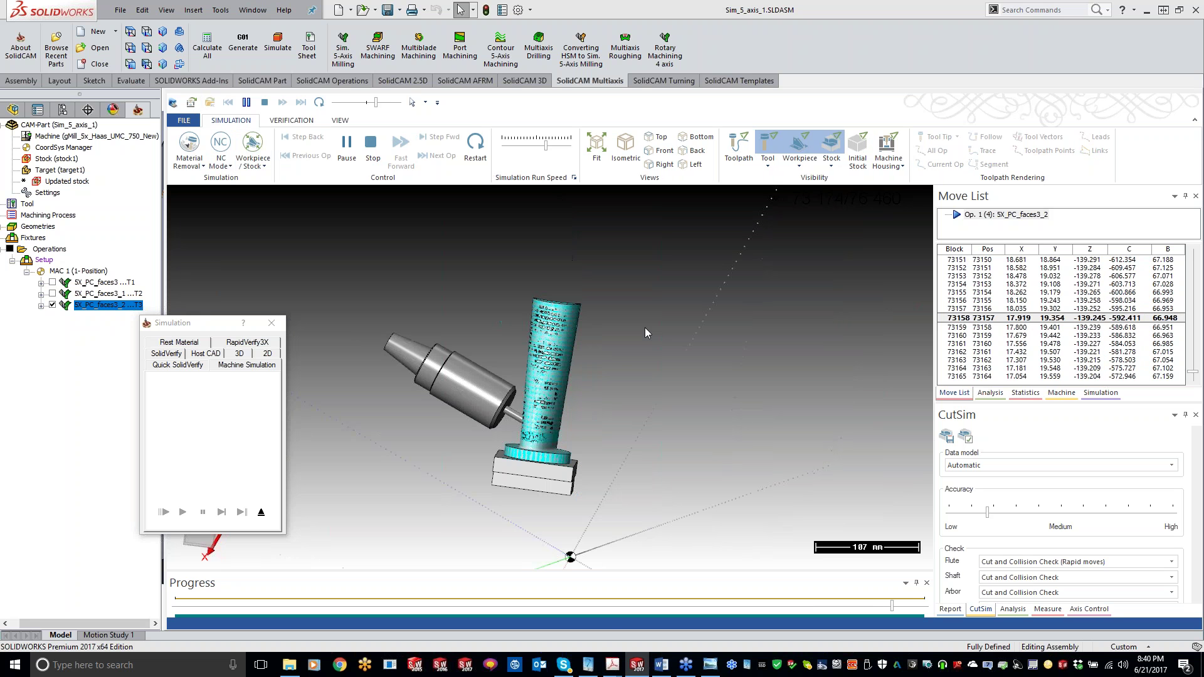
scroll(634, 348, "down", 1)
mouse_move(645, 327)
middle_mouse_down()
mouse_move(633, 348)
mouse_move(523, 307)
middle_mouse_up()
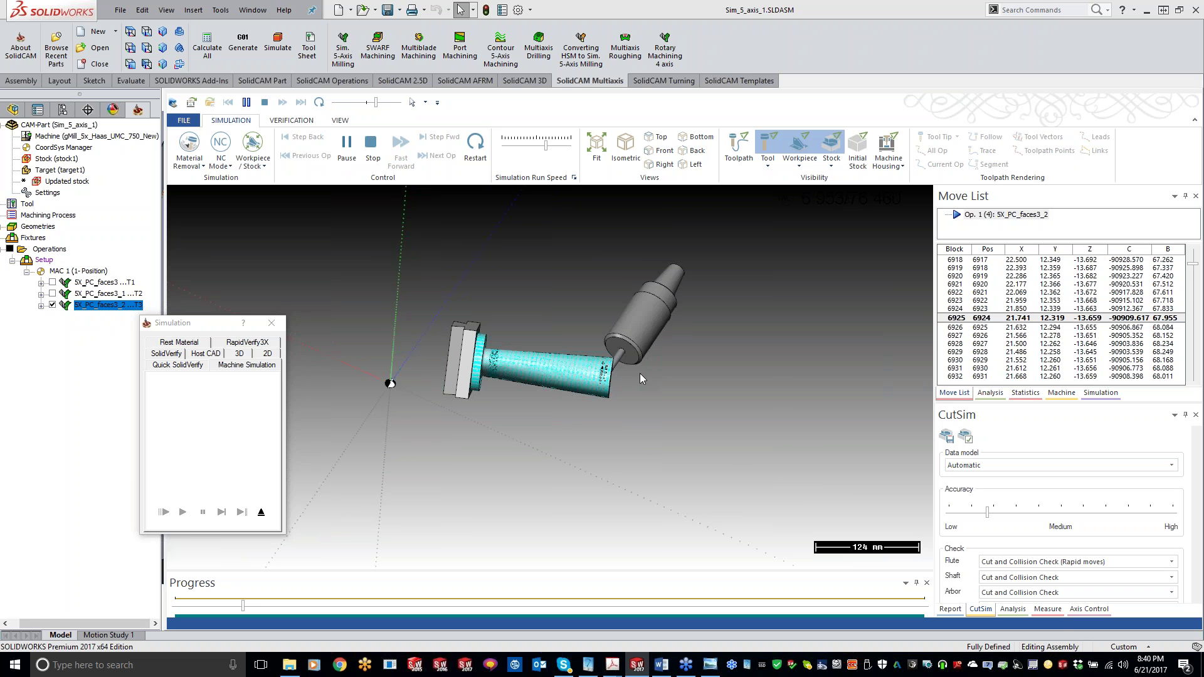
Set the simulation focus to Tool and switch the simulation through Time Mode to Length Mode.
left_click(251, 146)
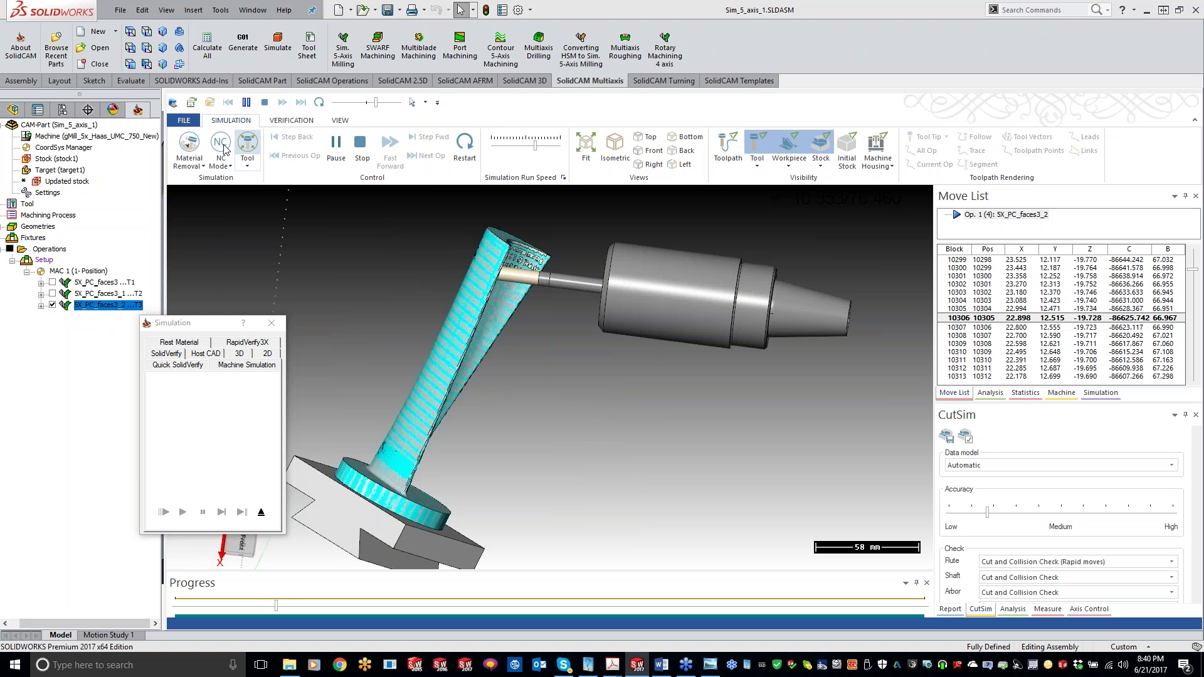
left_click(223, 148)
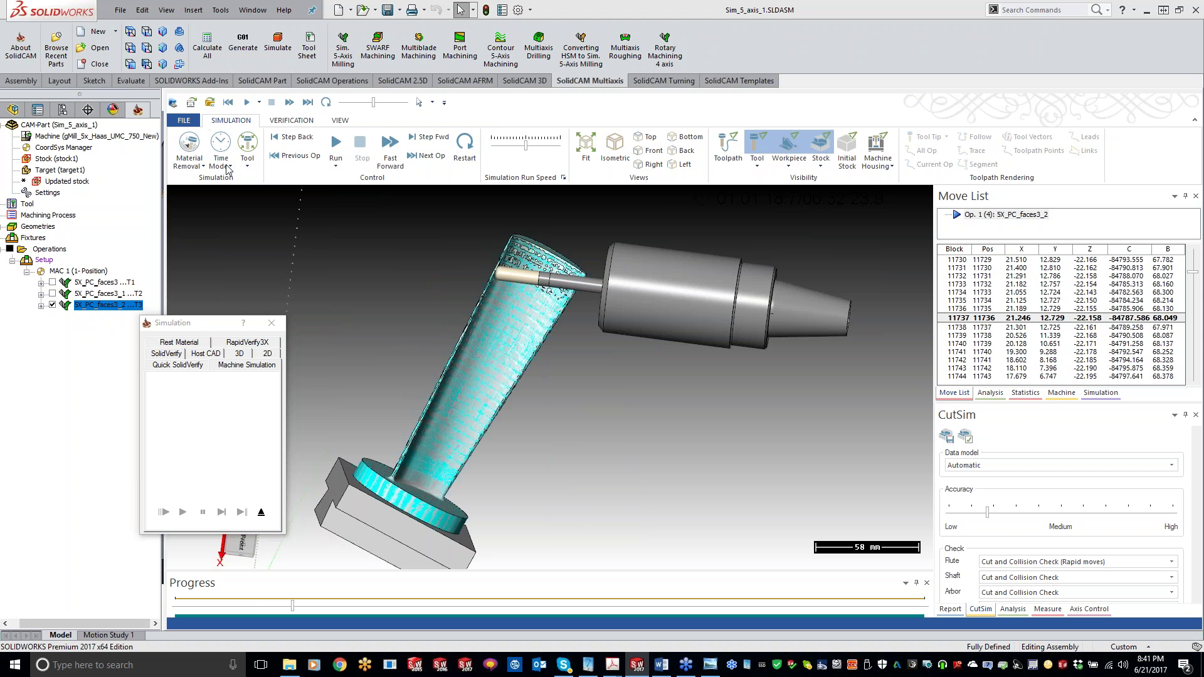
left_click(228, 167)
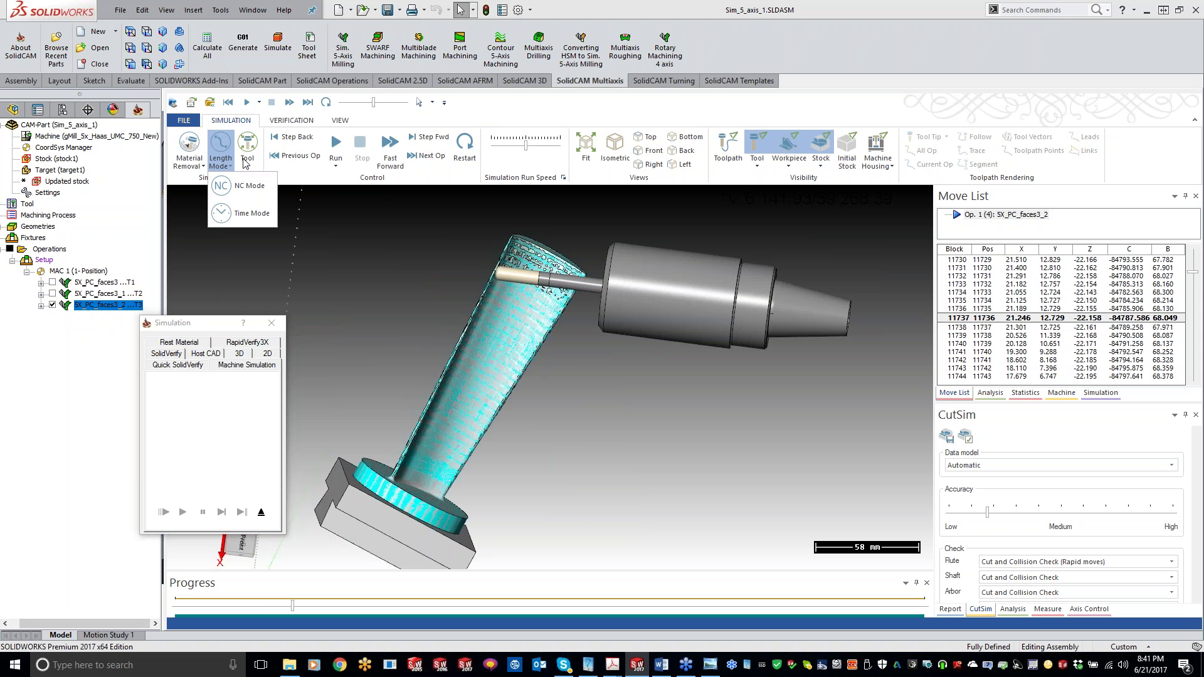
Set the simulation focus to Machine and view the complete machine with its housing from the front.
left_click(243, 159)
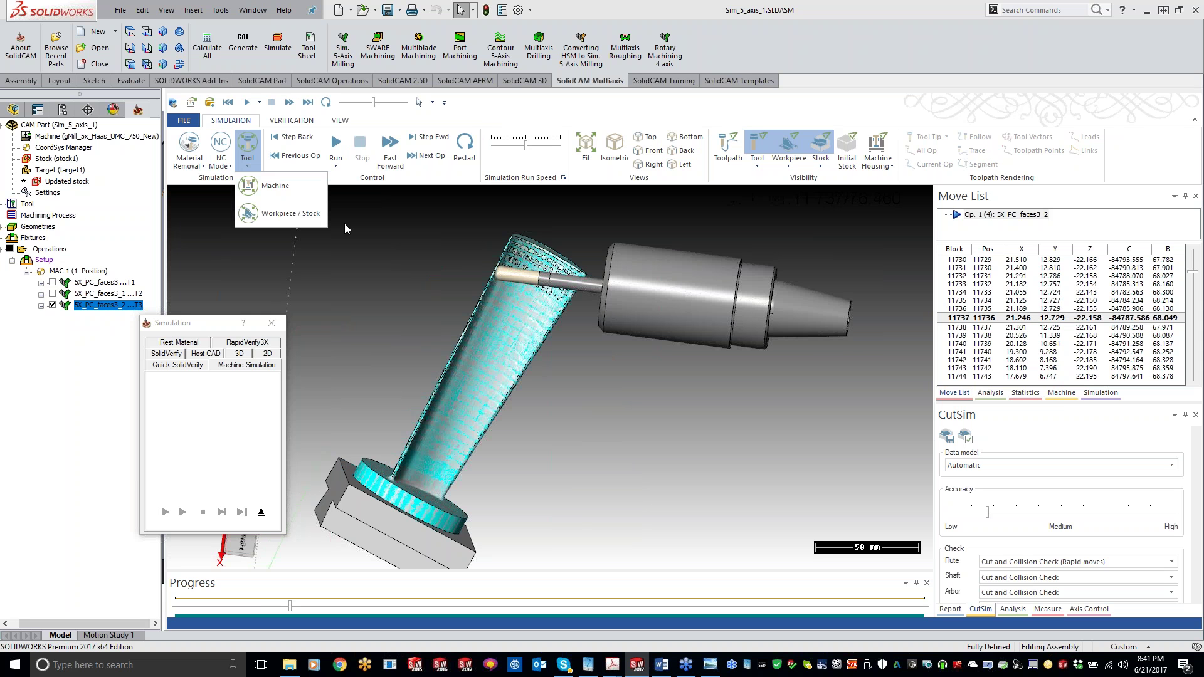
left_click(275, 185)
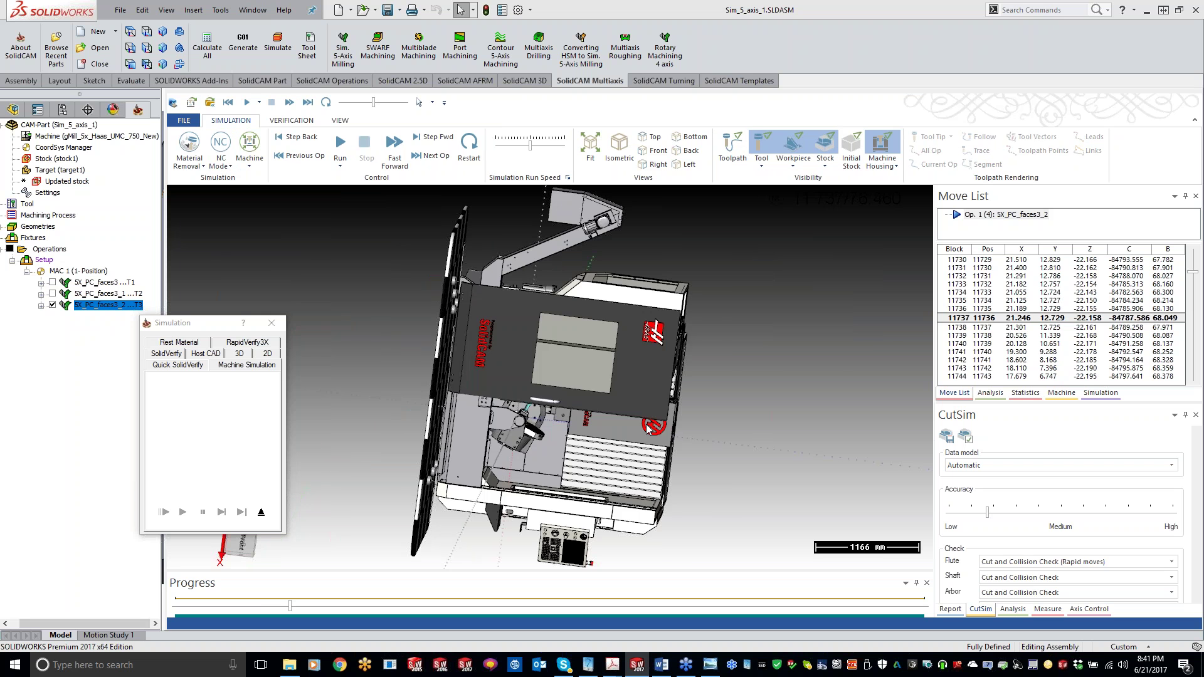
middle_click_drag(647, 424, 637, 432)
scroll(586, 380, "up", 2)
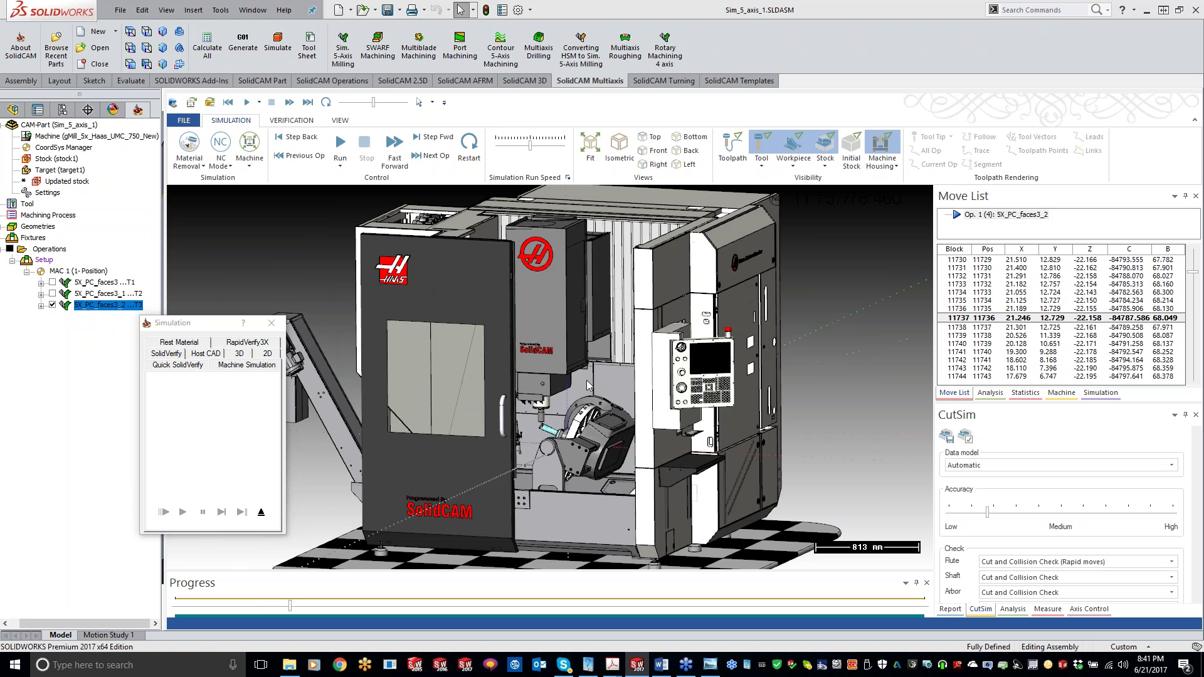
scroll(585, 380, "up", 1)
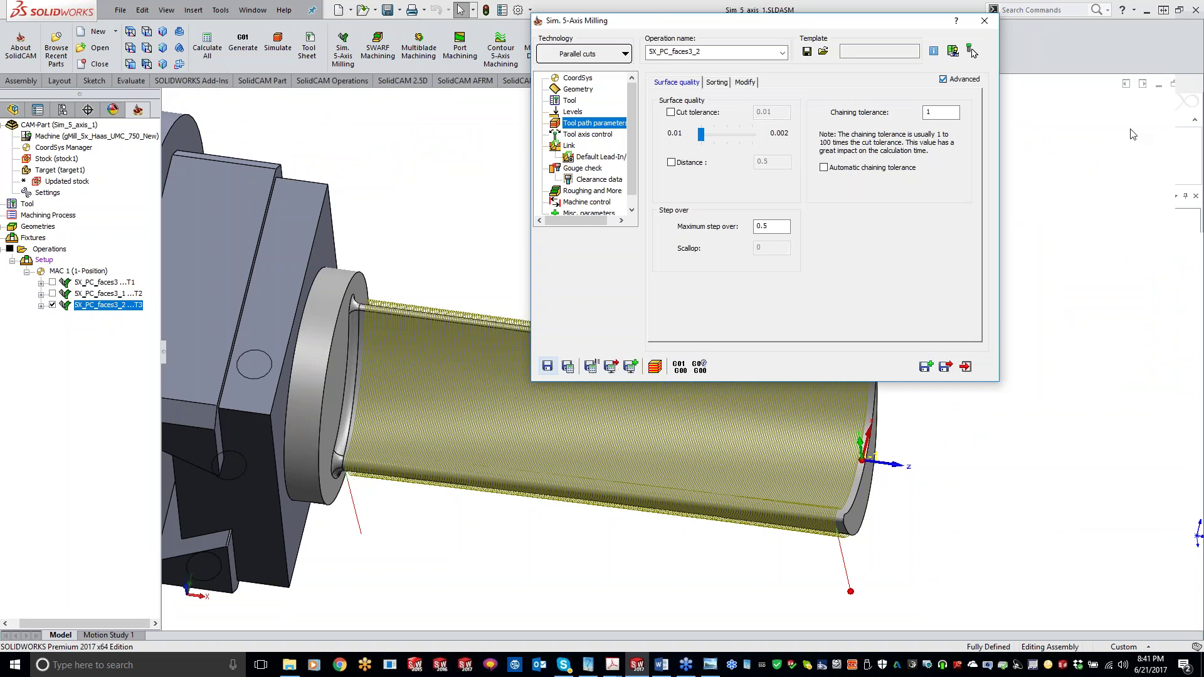
Dismiss the Sim. 5-Axis Milling operation settings and close the Sim_5_axis_1 CAM-Part.
key("Escape")
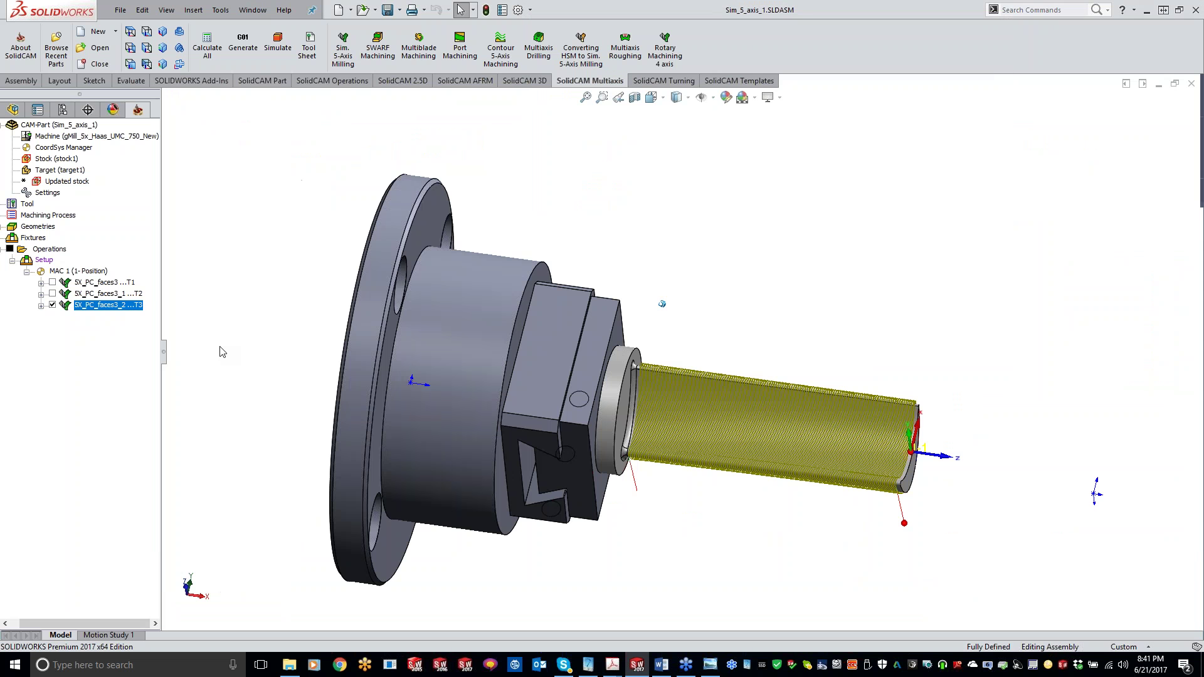
right_click(87, 126)
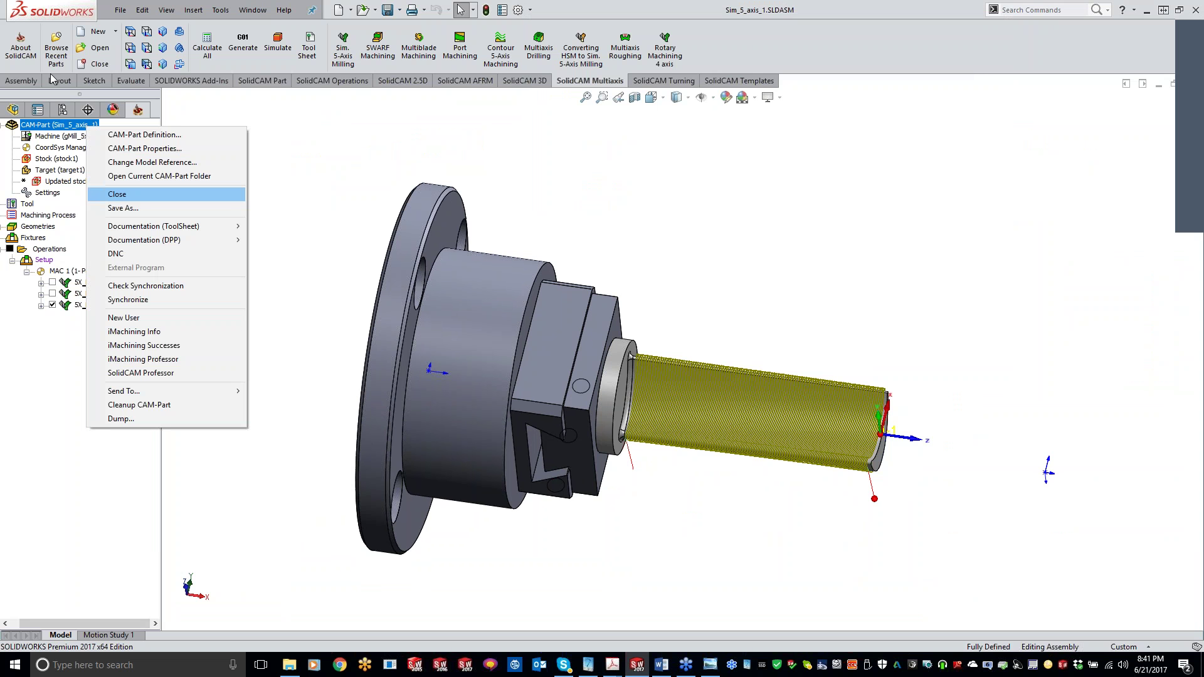
key("Return")
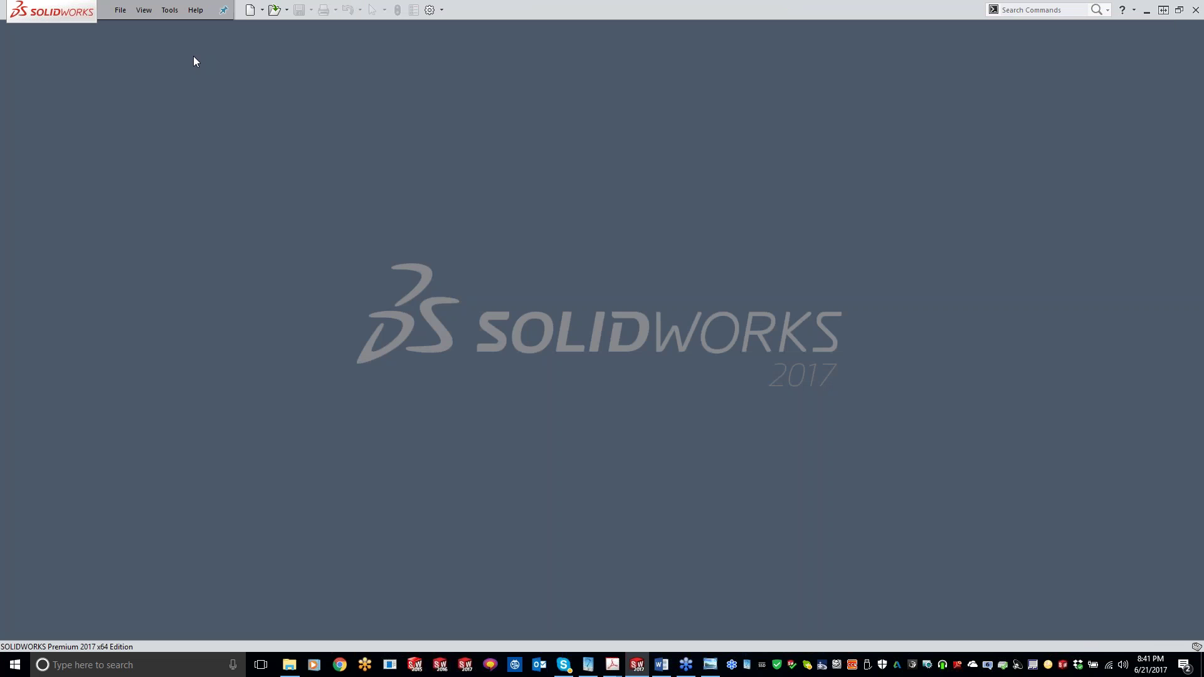
Open the recent CAM-Part 5X_PARALLEL_CUTS_PART1.
key("alt+t")
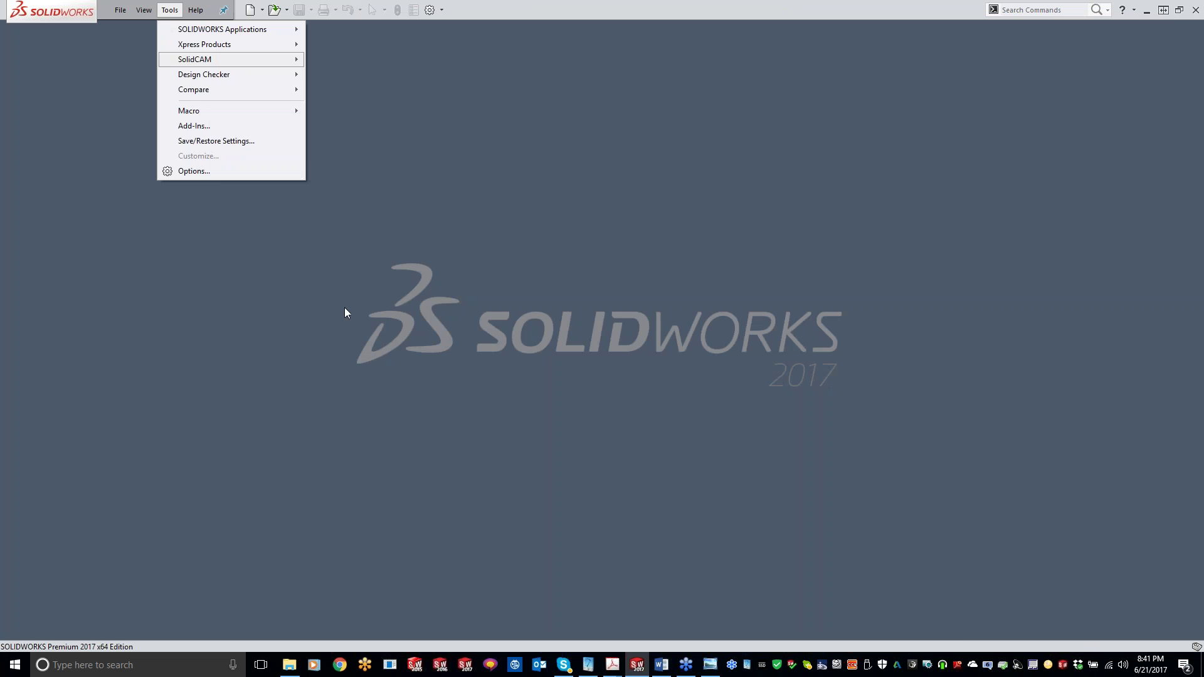
key("Down")
key("Down")
key("Down")
key("Right")
key("Down")
key("Right")
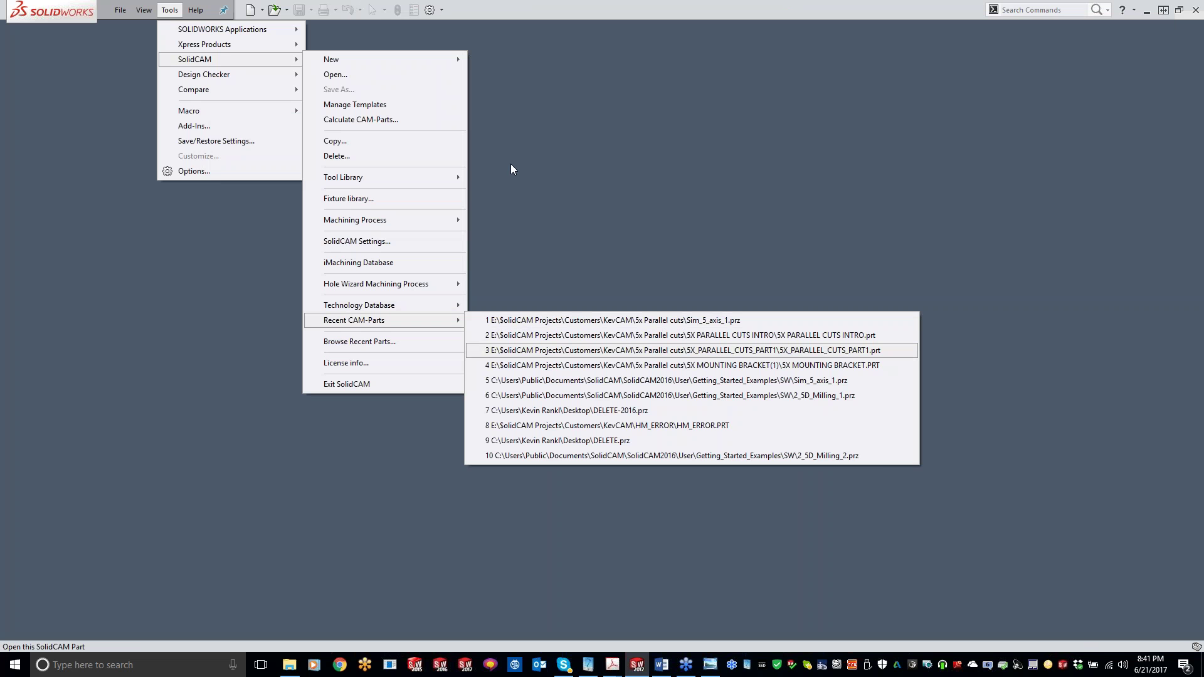
key("Return")
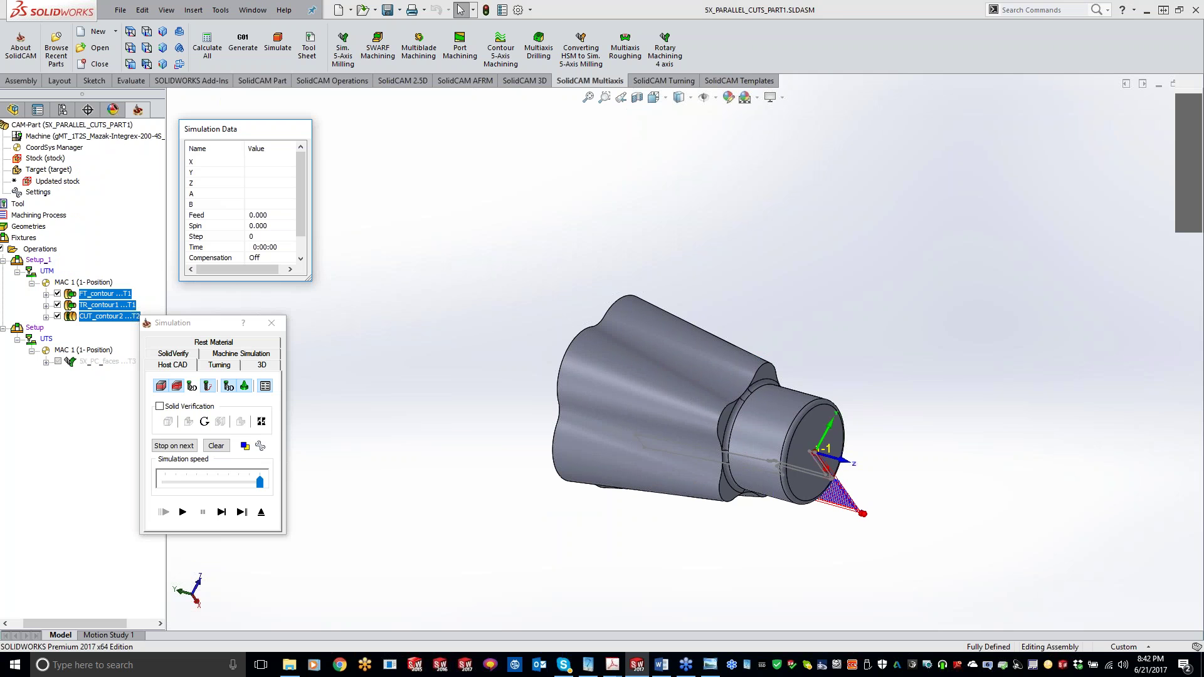
Run the machine simulation of the FT_contour, TR_contour1 and CUT_contour2 turning operations, then close it.
left_click(240, 354)
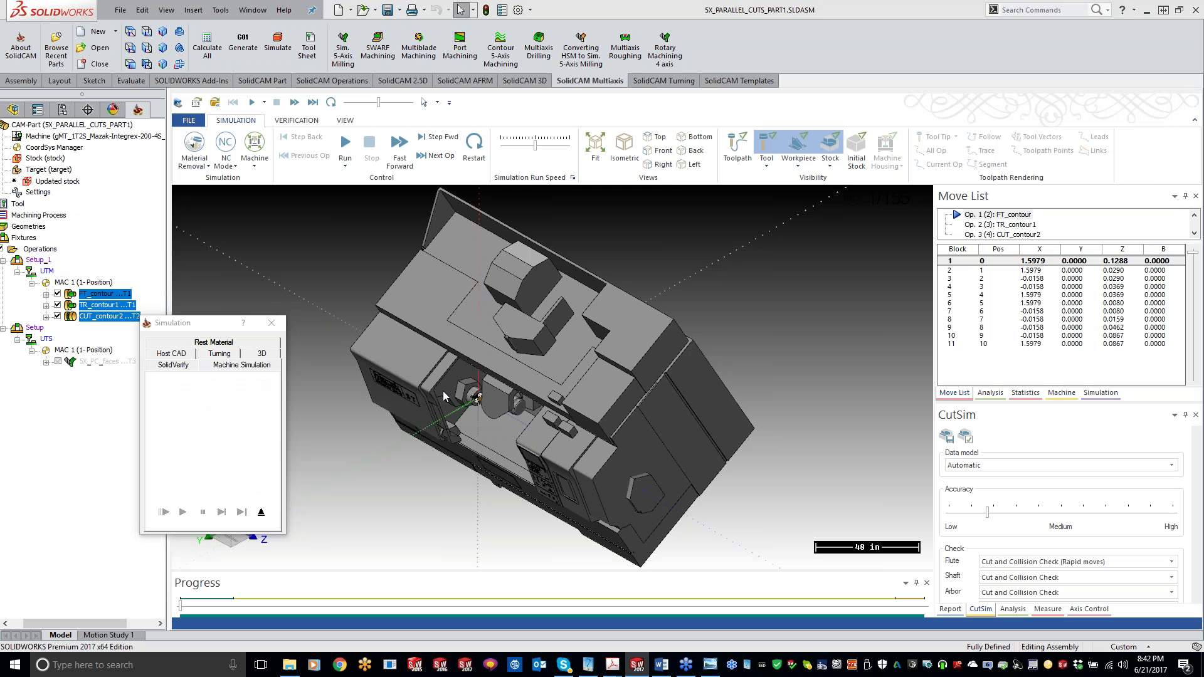
left_click(355, 143)
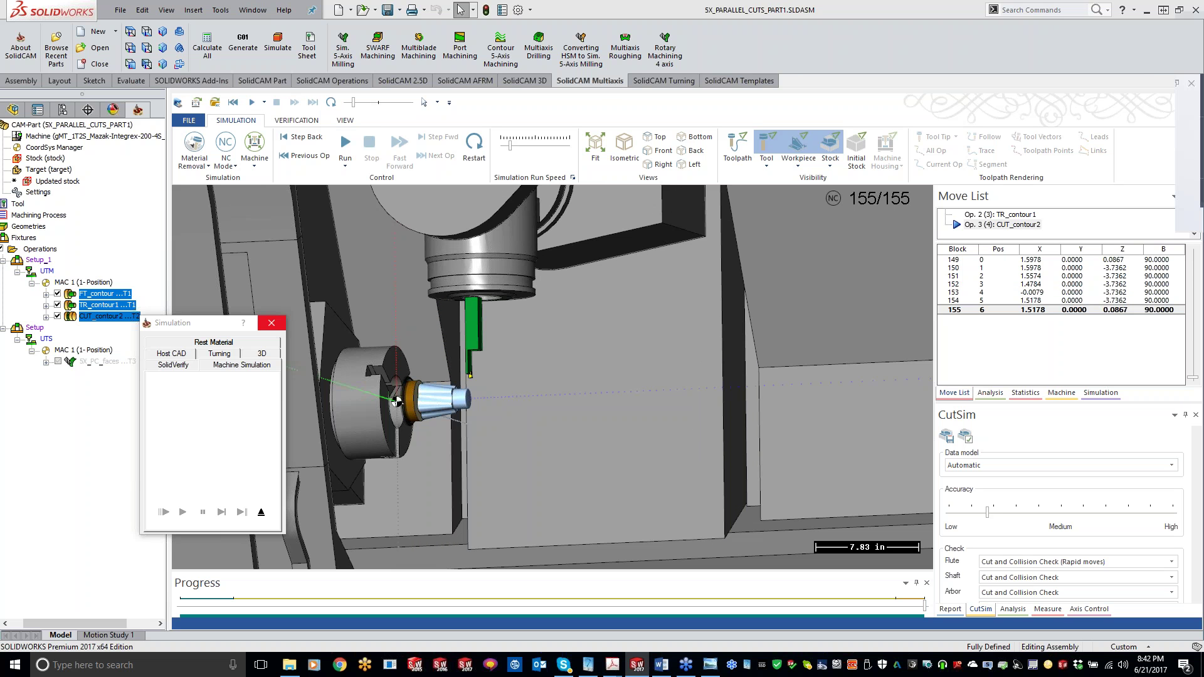
left_click(271, 322)
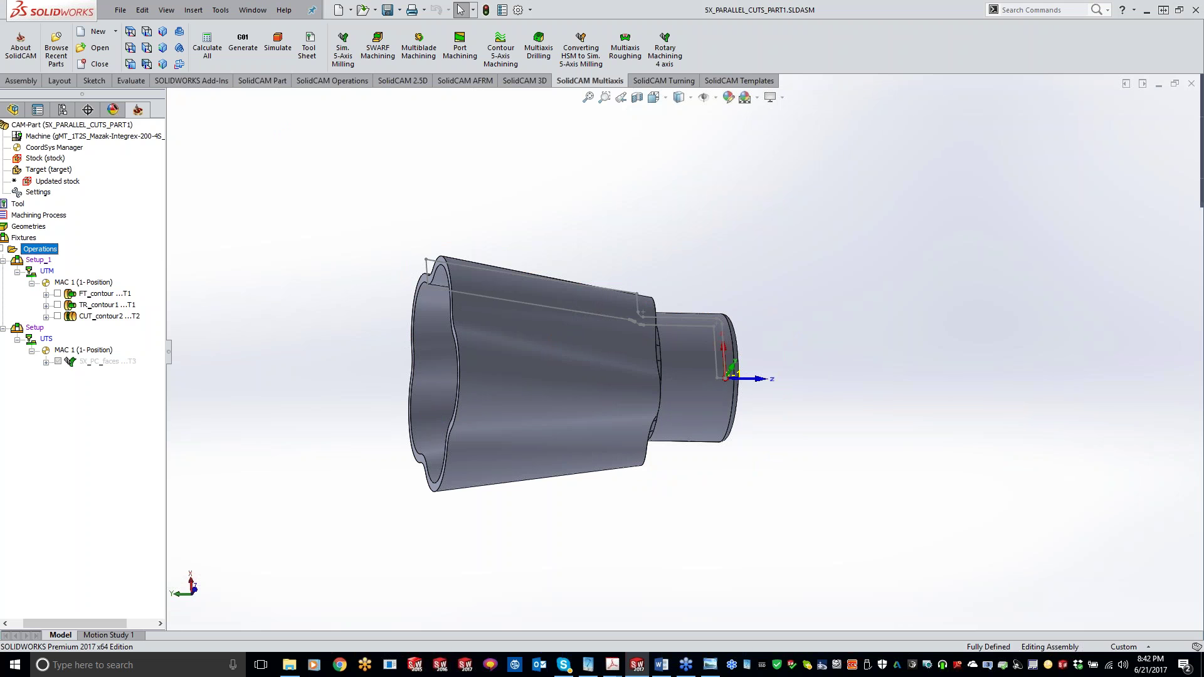
Hide the turning tool paths and define the outer tapered face as drive surface of a new Parallel cuts Sim. 5-Axis Milling operation.
left_click_drag(166, 477, 270, 477)
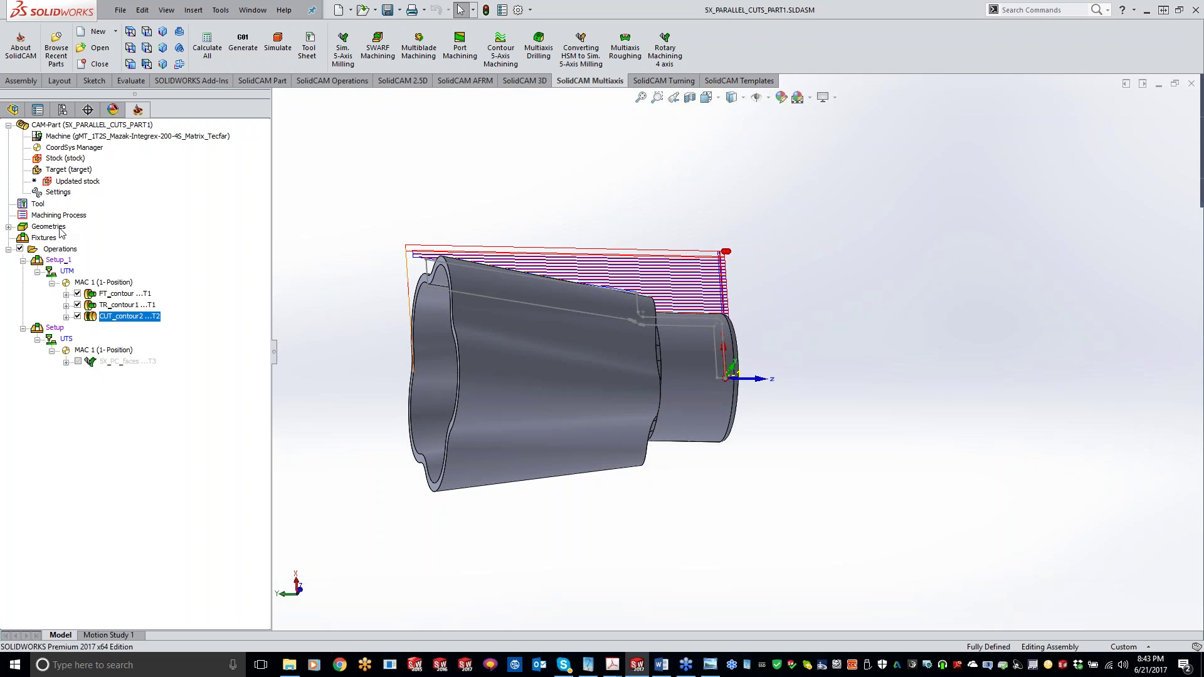
left_click(19, 249)
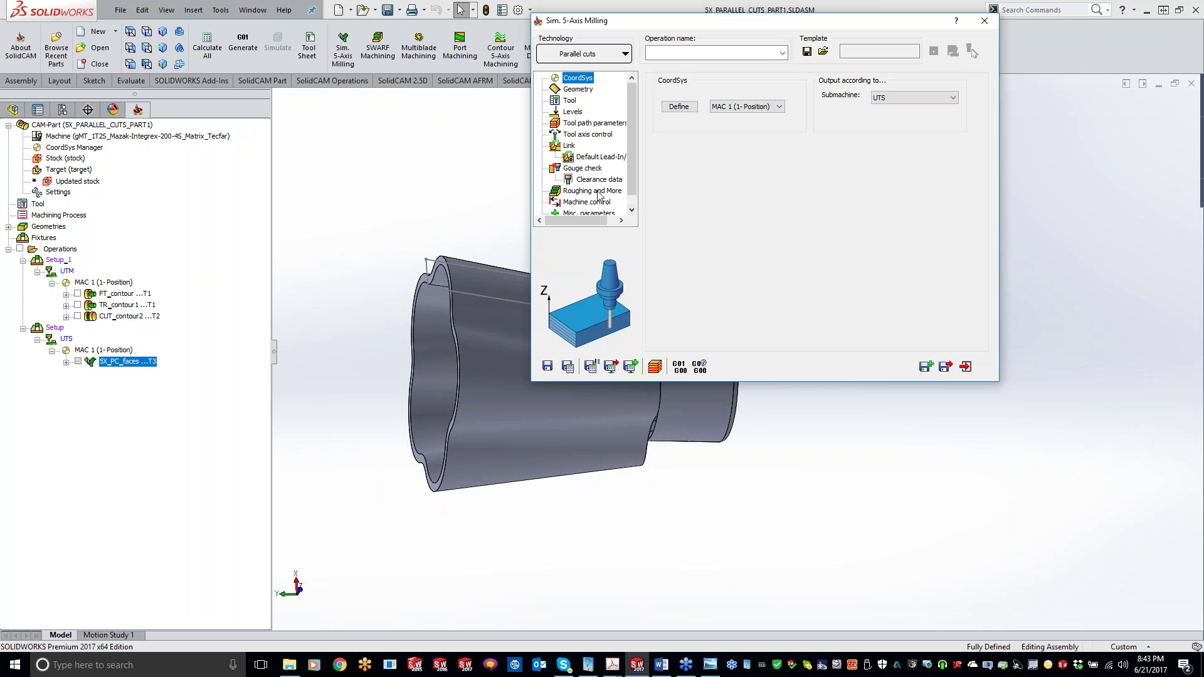
left_click(577, 89)
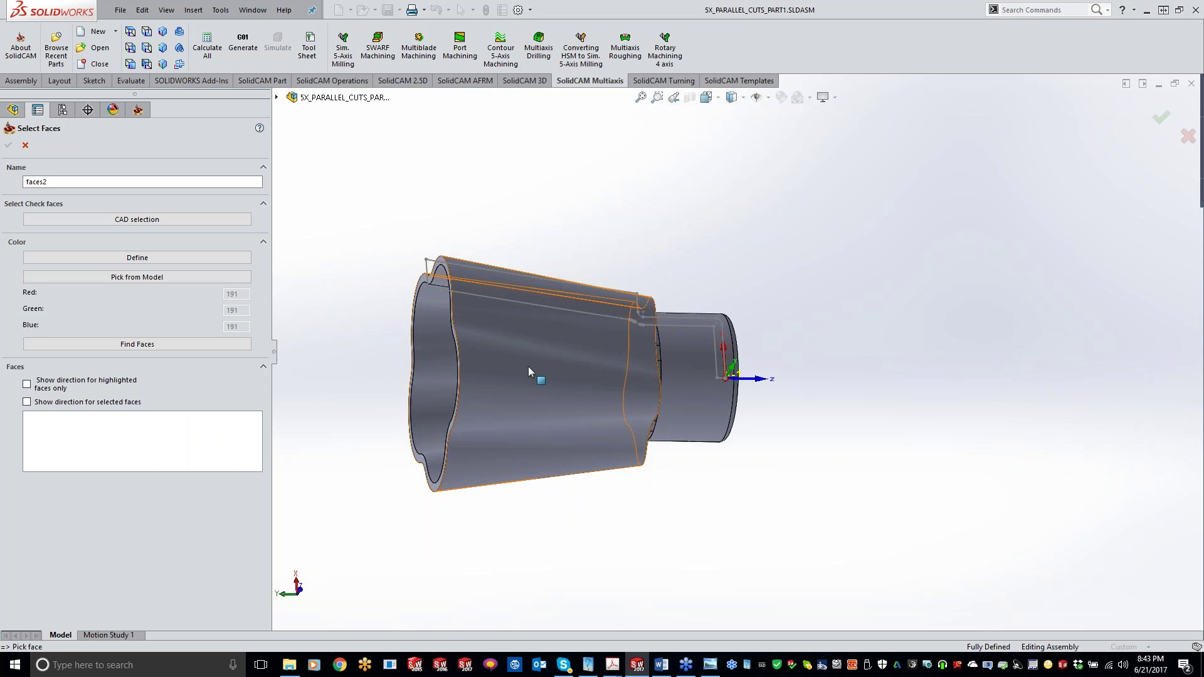
left_click(528, 367)
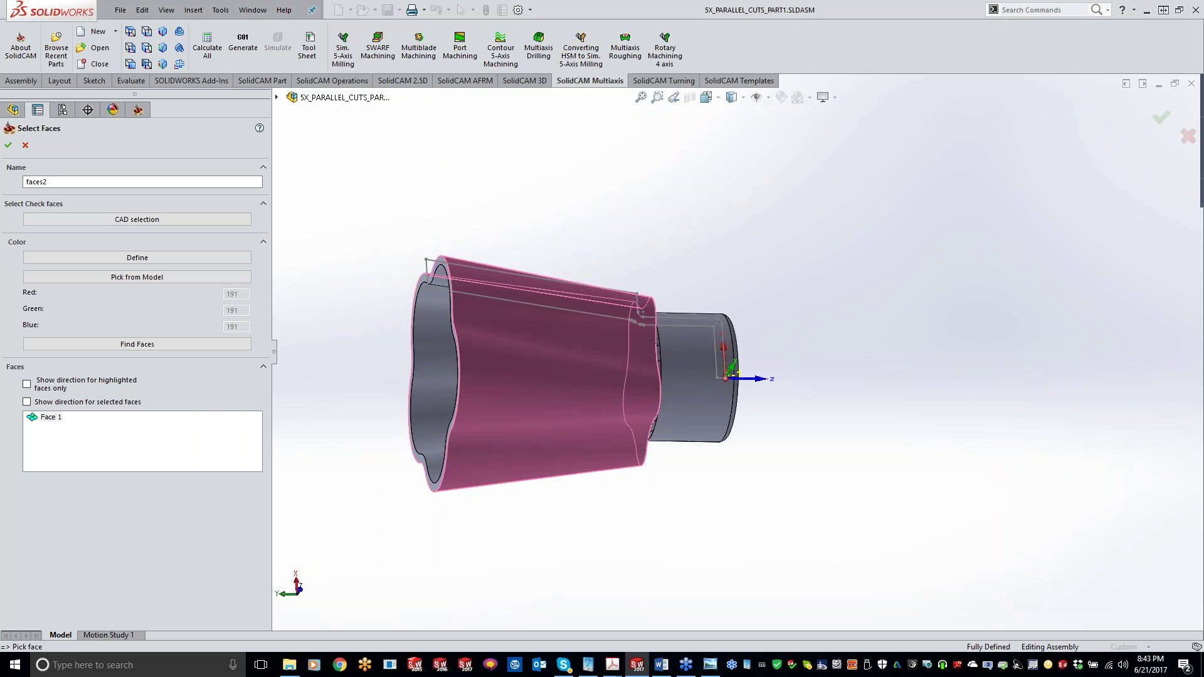
key("Return")
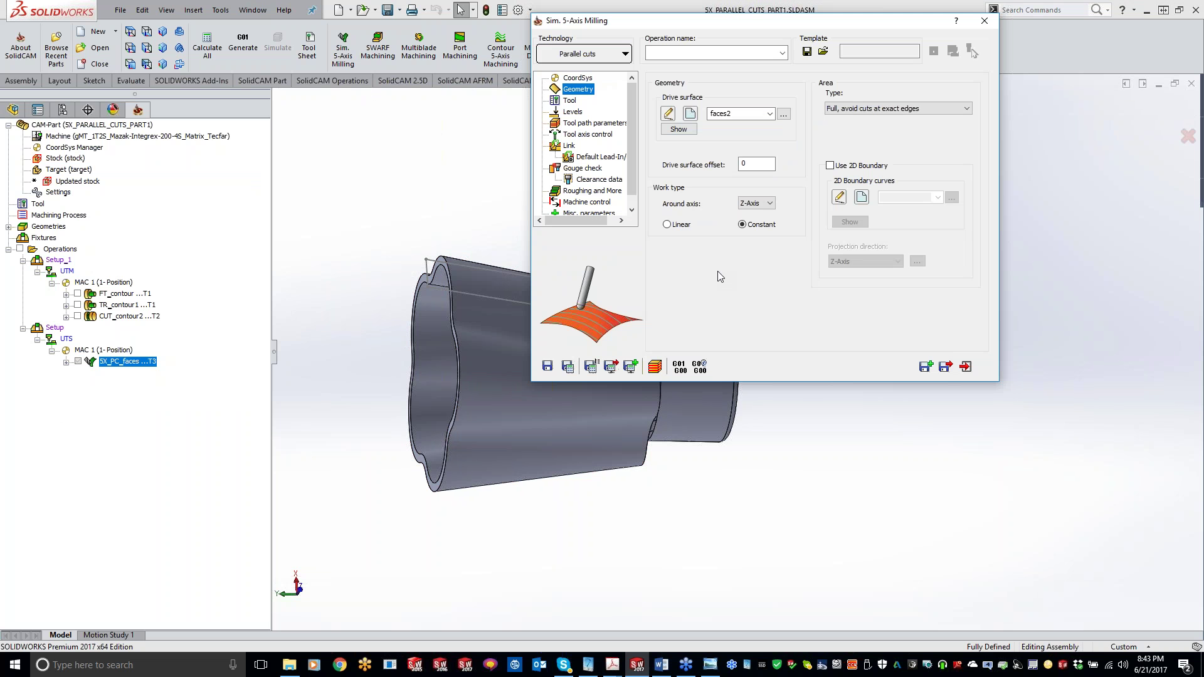
Assign tool 3, the 0.25 inch ball nose mill, and set the clearance area to a Cylinder of radius 3.
left_click(569, 100)
left_click(571, 277)
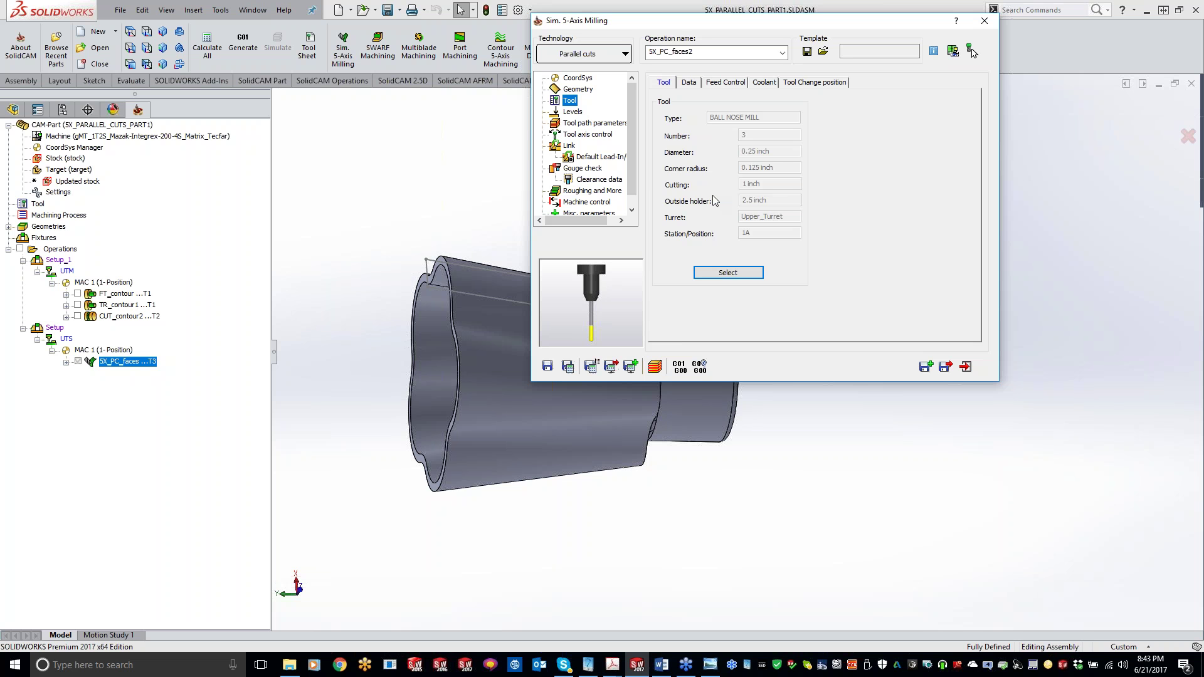
key("Down")
left_click(703, 122)
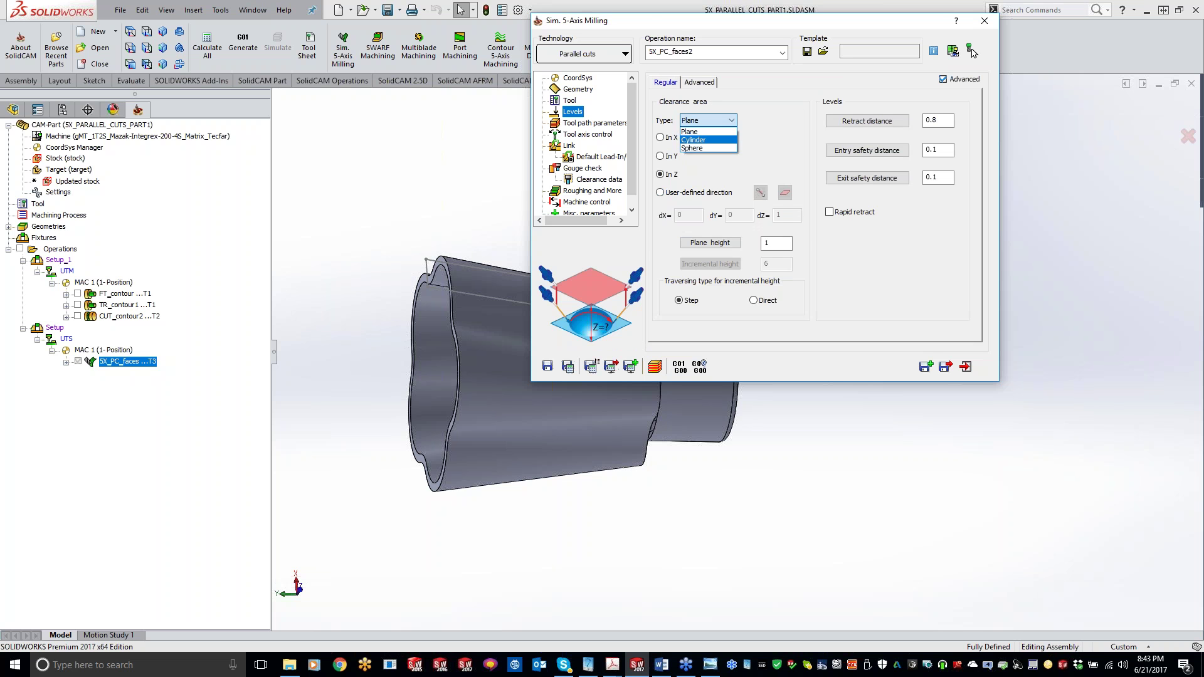
left_click(692, 140)
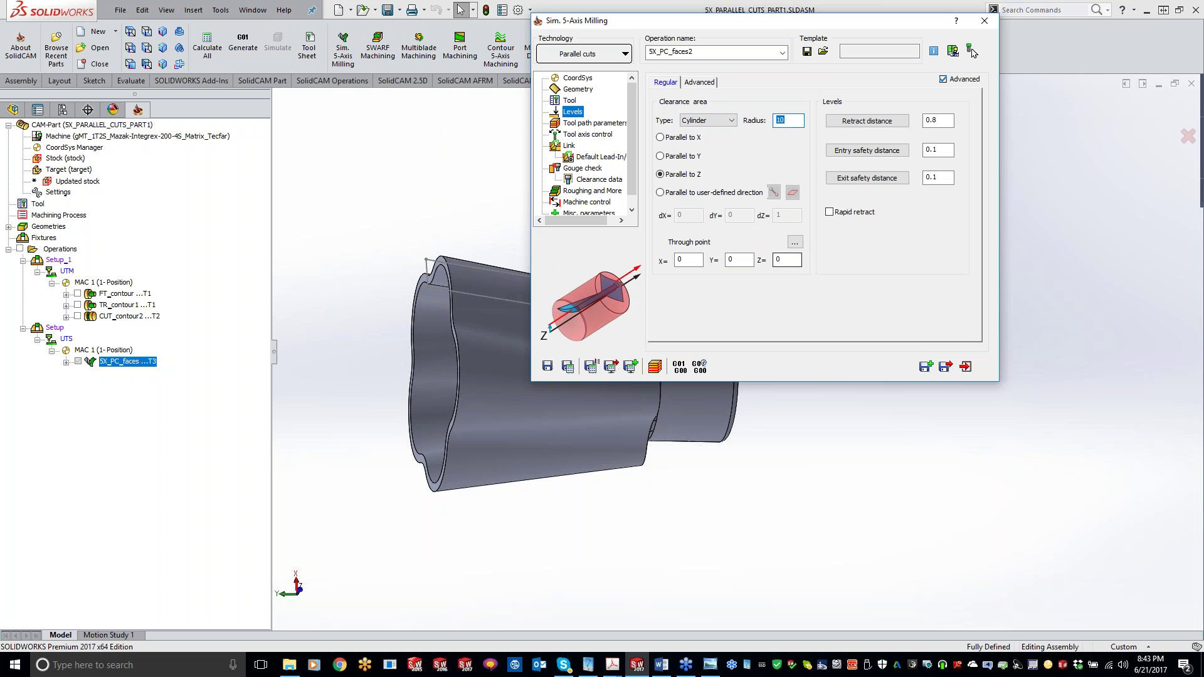
type("3")
Set the tool path's cutting method to Spiral, review the tool axis control and calculate the operation.
left_click(579, 124)
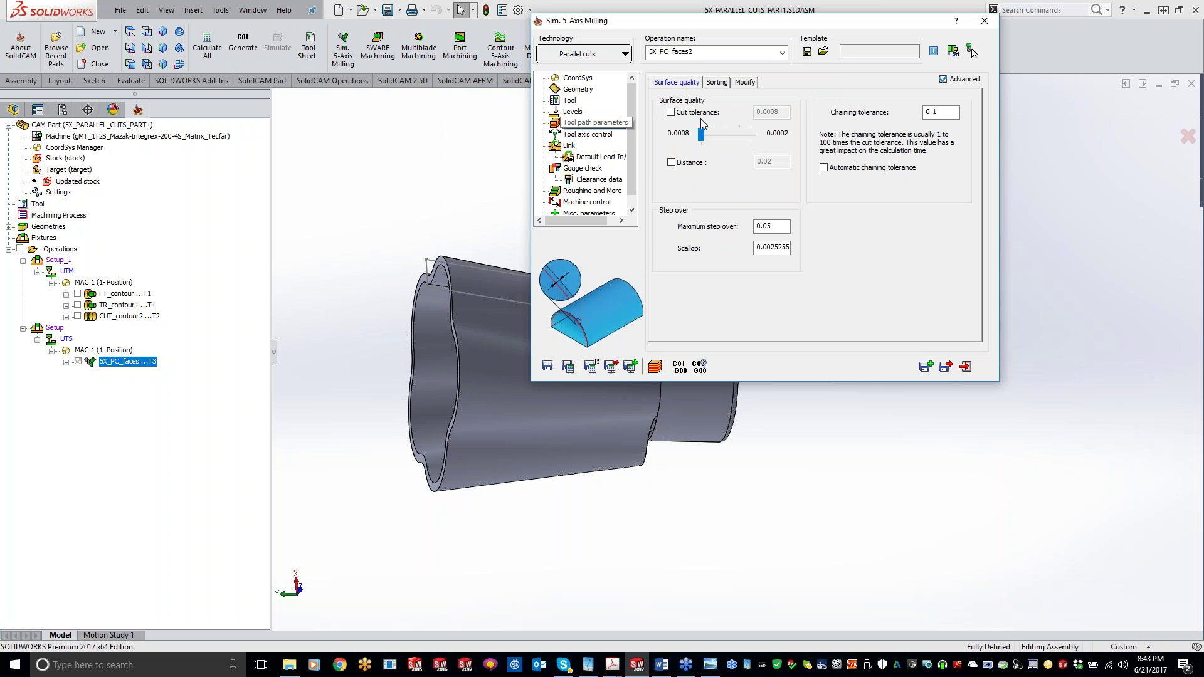
left_click(715, 83)
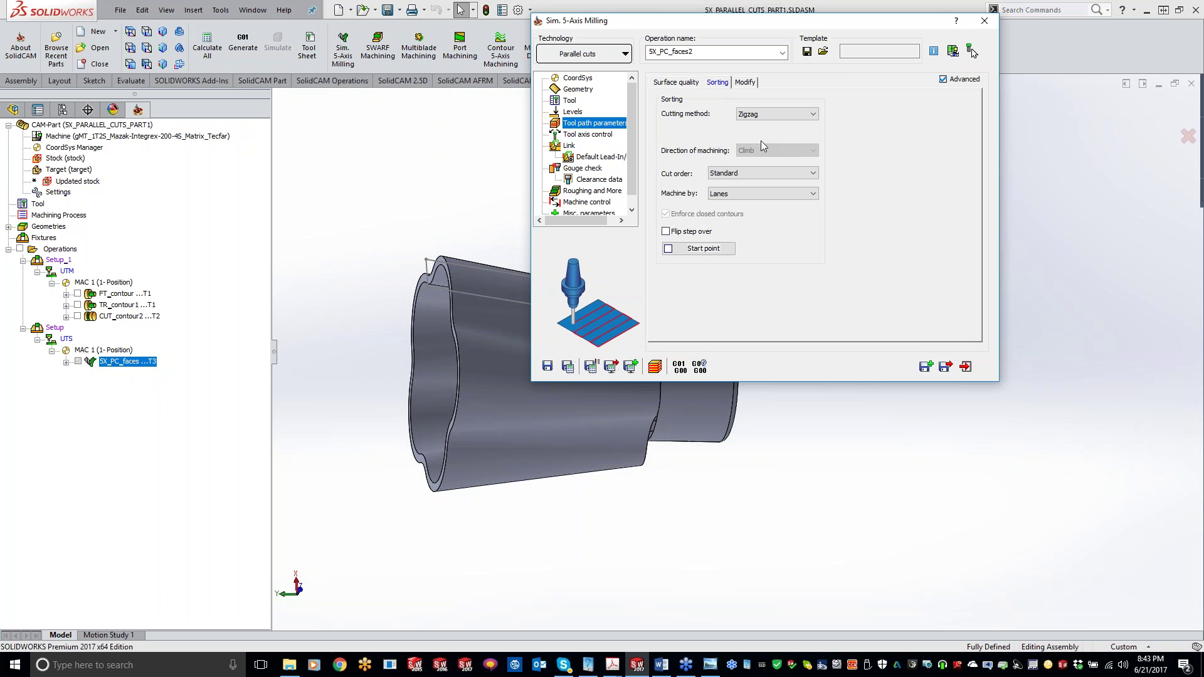
left_click(761, 141)
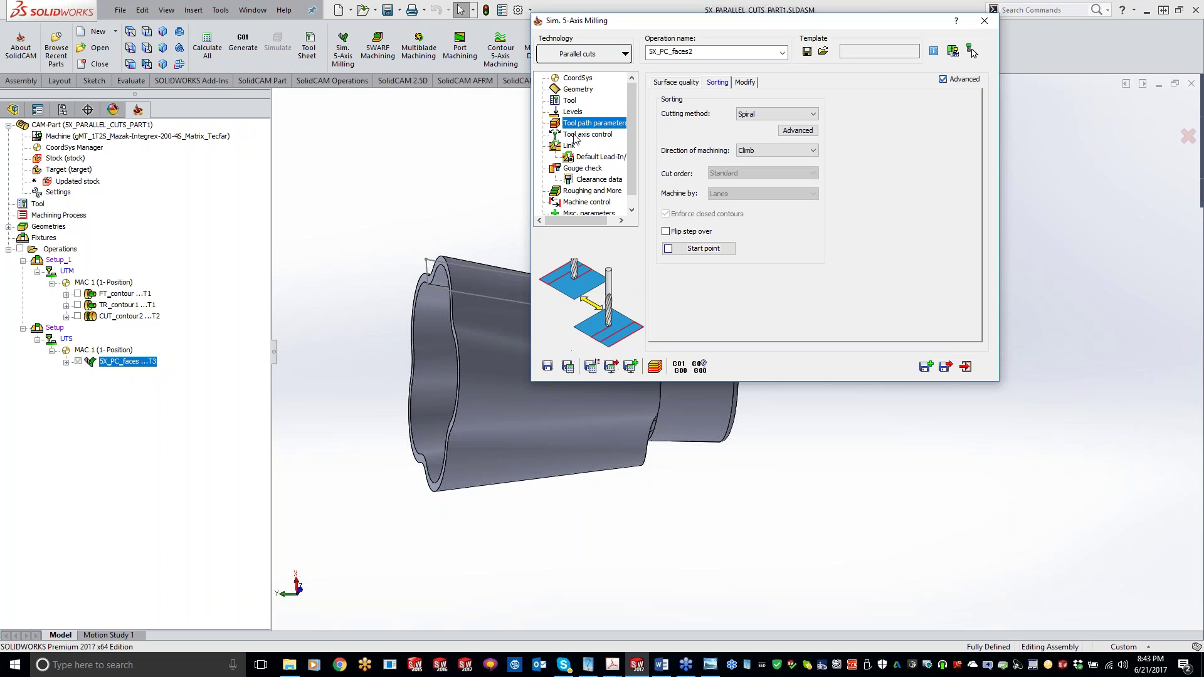
left_click(575, 134)
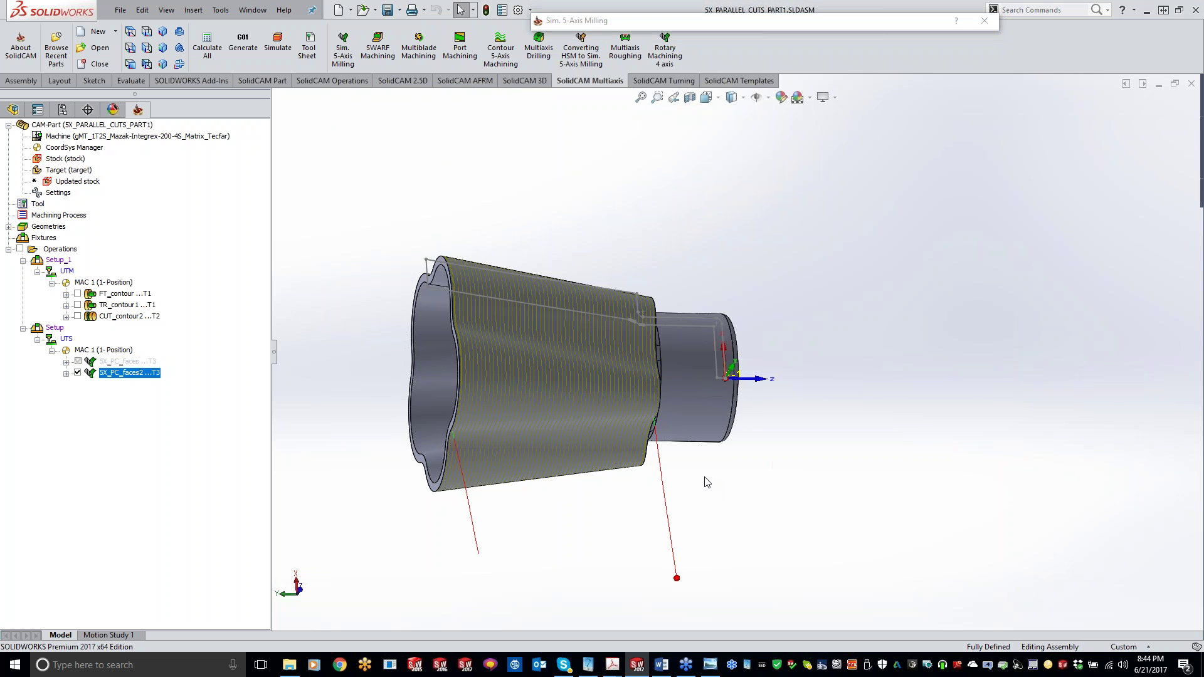
Play the machine simulation of the 5X_PC_faces2 operation at adjusted speed, examine the part in the back spindle and exit.
middle_click_drag(707, 482, 384, 497)
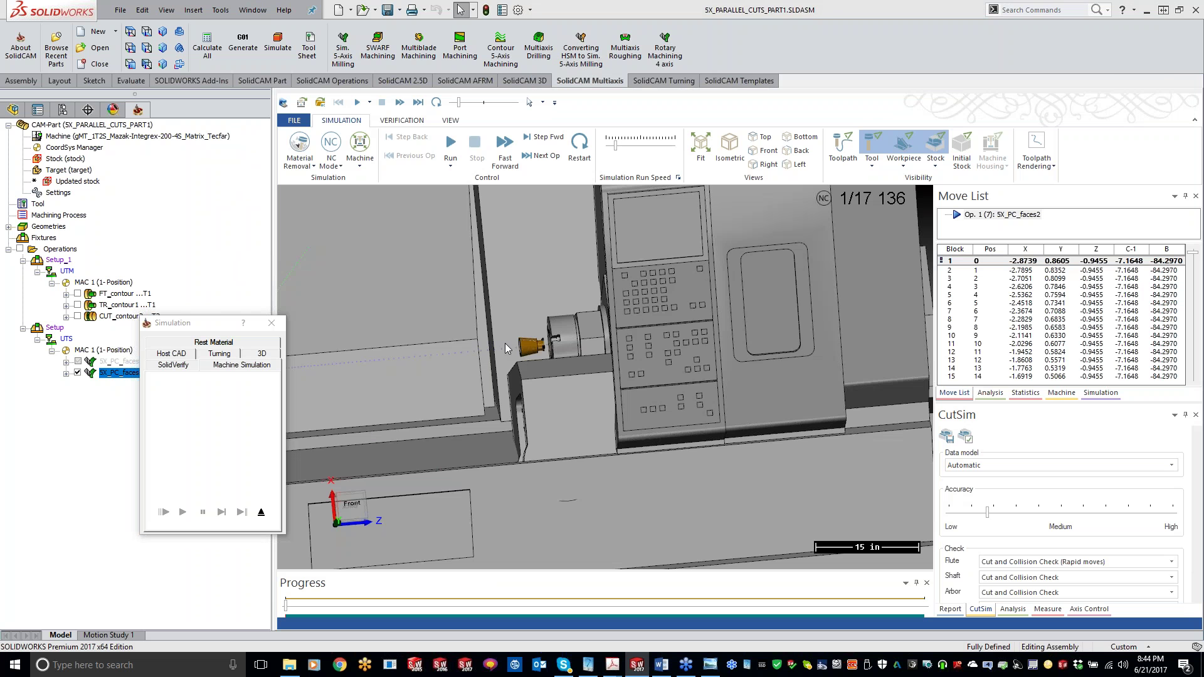
scroll(506, 343, "up", 4)
middle_click_drag(505, 344, 475, 431)
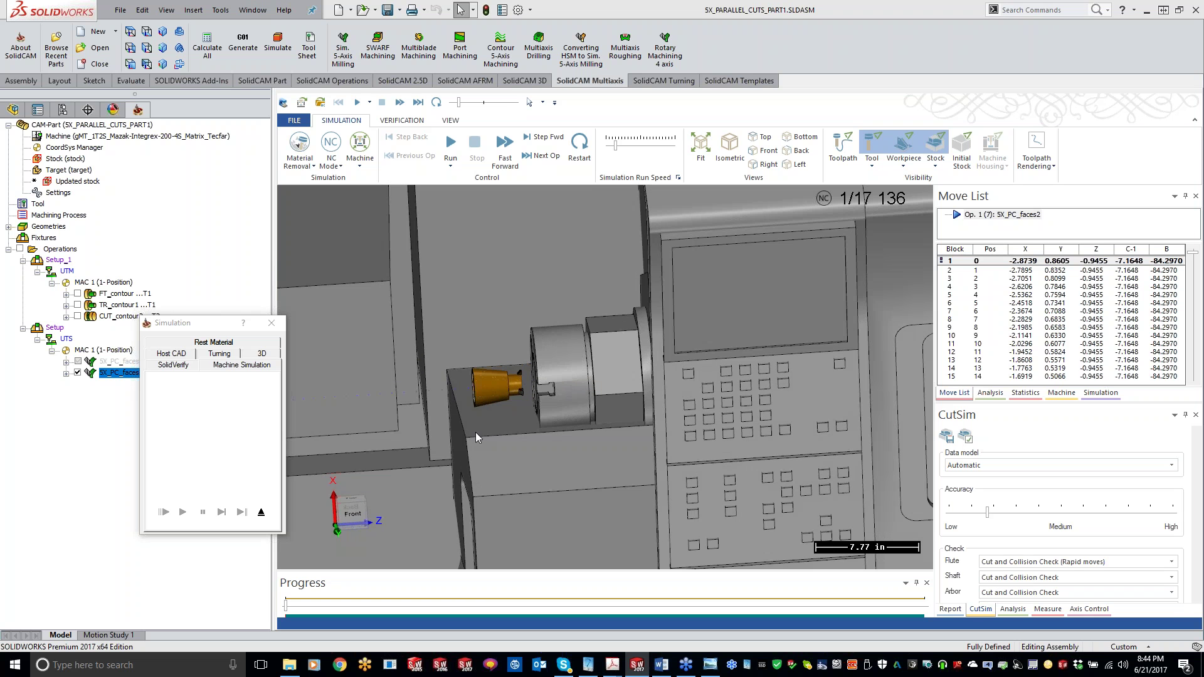
key("space")
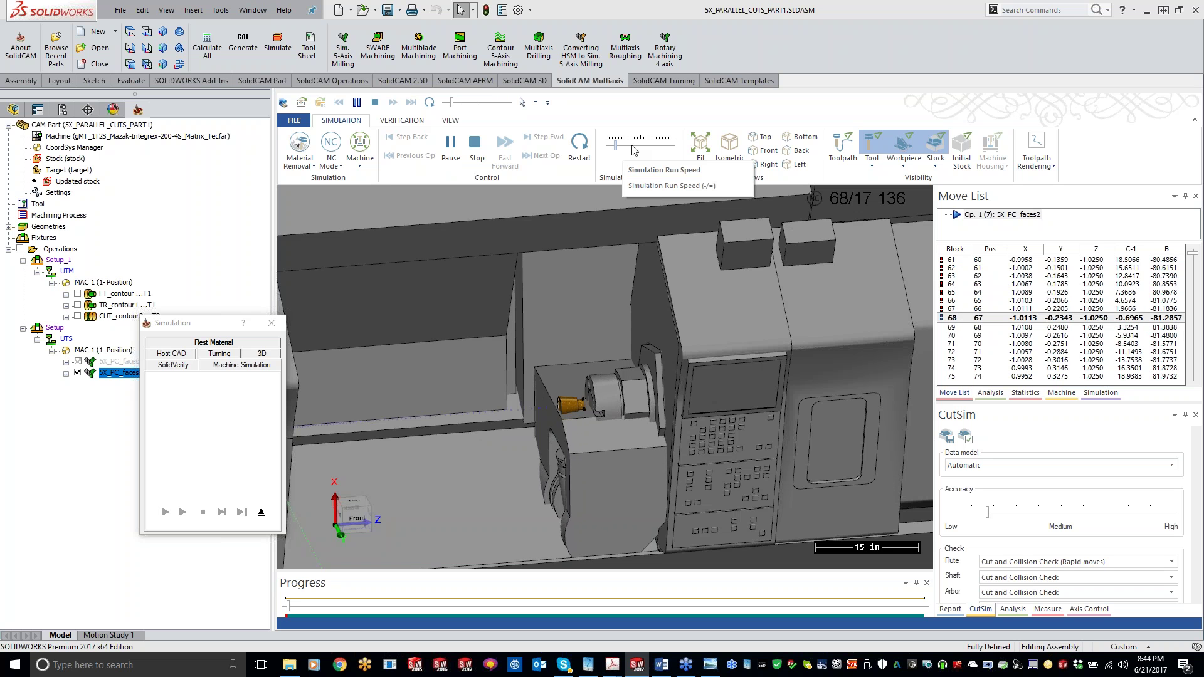
left_click(633, 146)
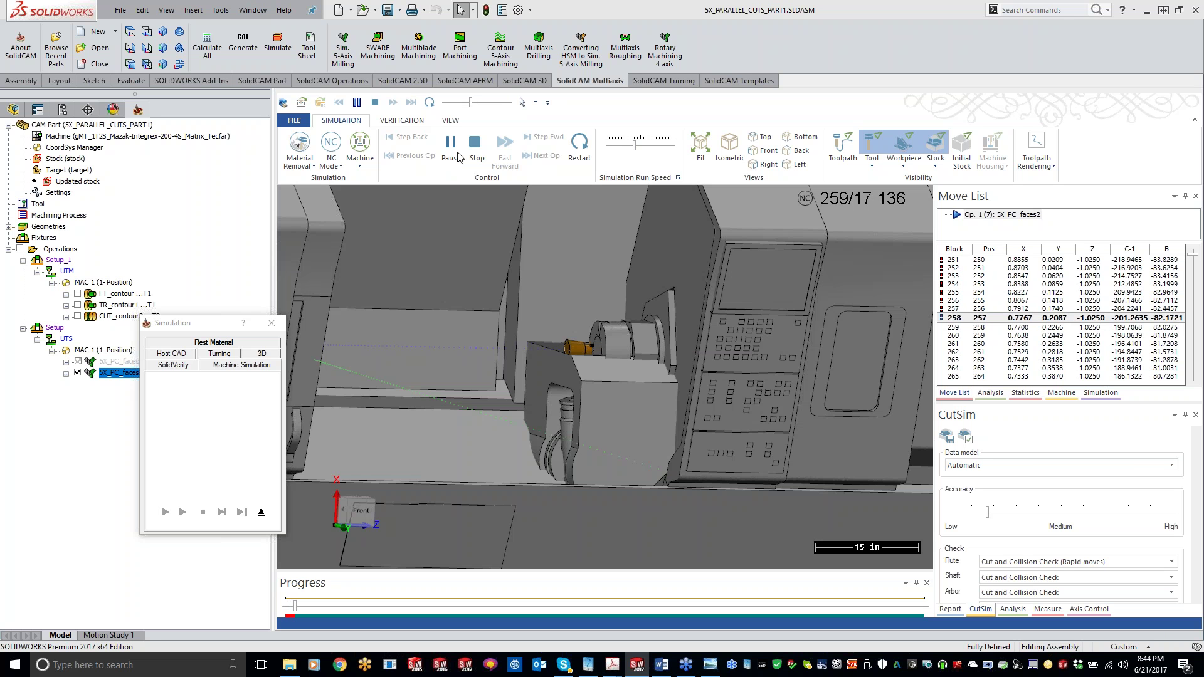
key("p")
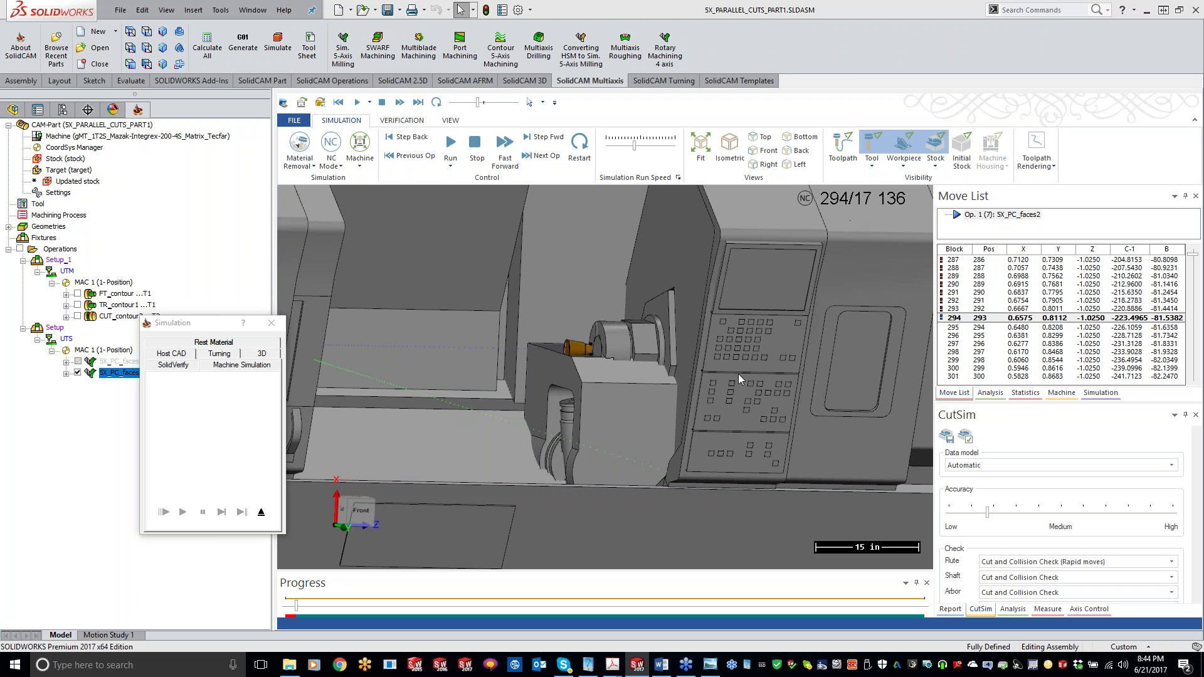
middle_click_drag(739, 374, 849, 70)
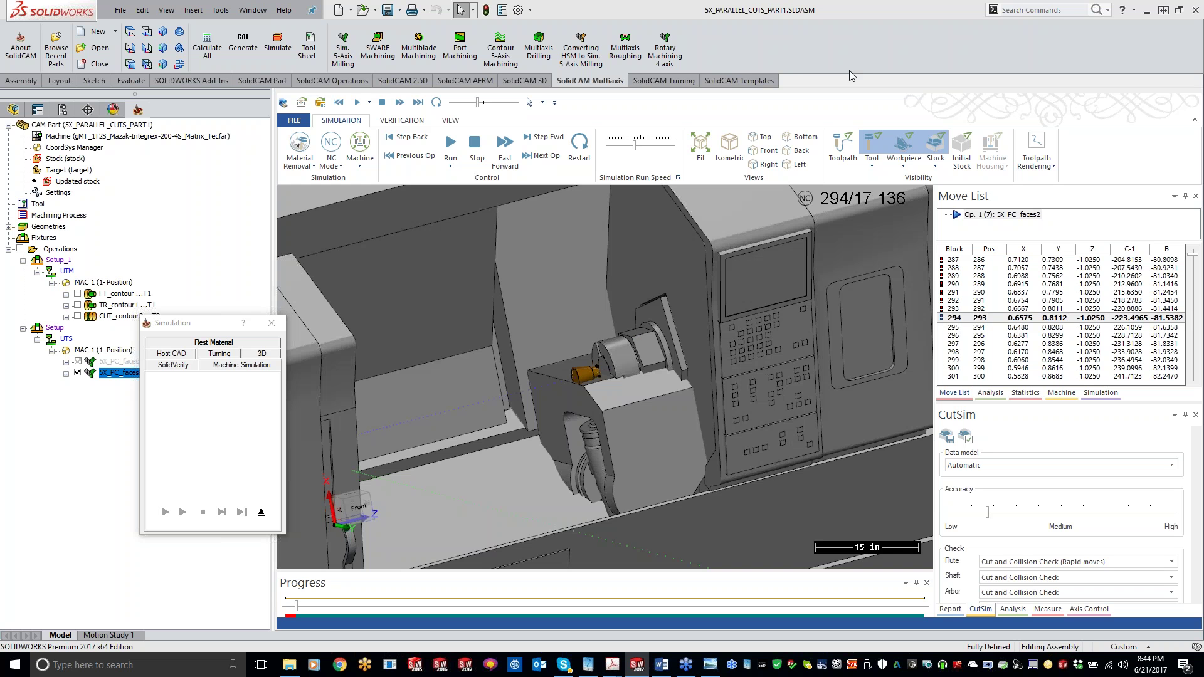
left_click(261, 513)
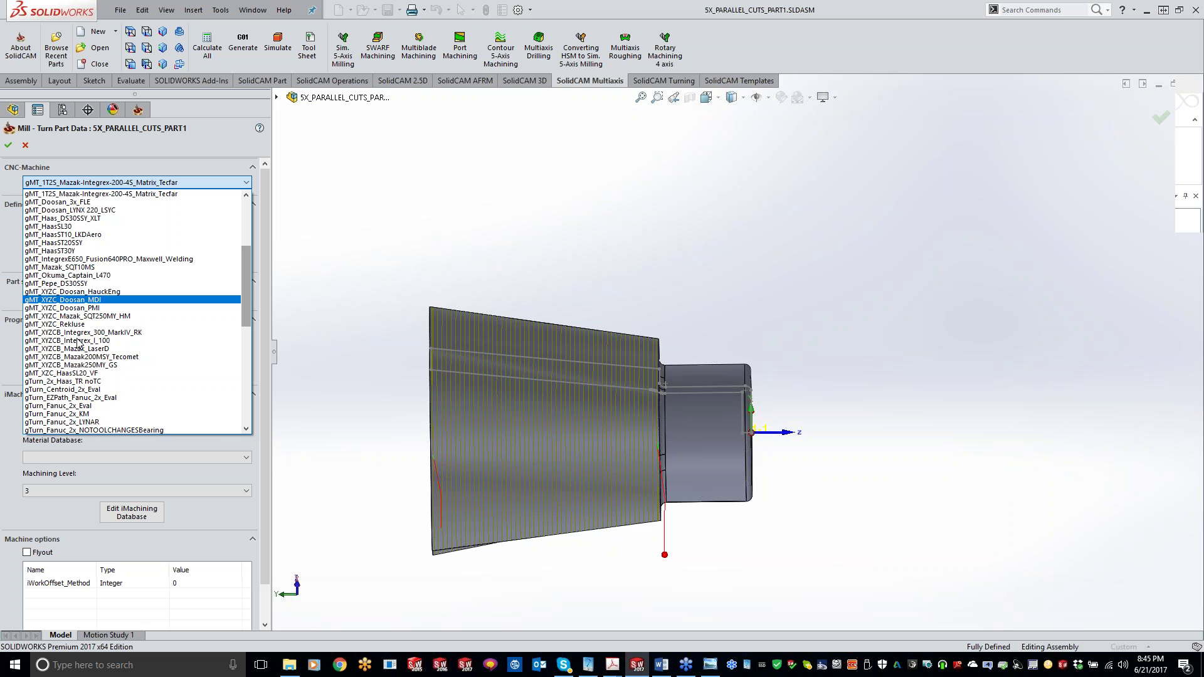
Change the CAM-Part's CNC machine to integrex200-IV and accept the submachine conversion of UTM to B_ax_MAIN and UTS to B_ax_BACK.
scroll(78, 343, "down", 10)
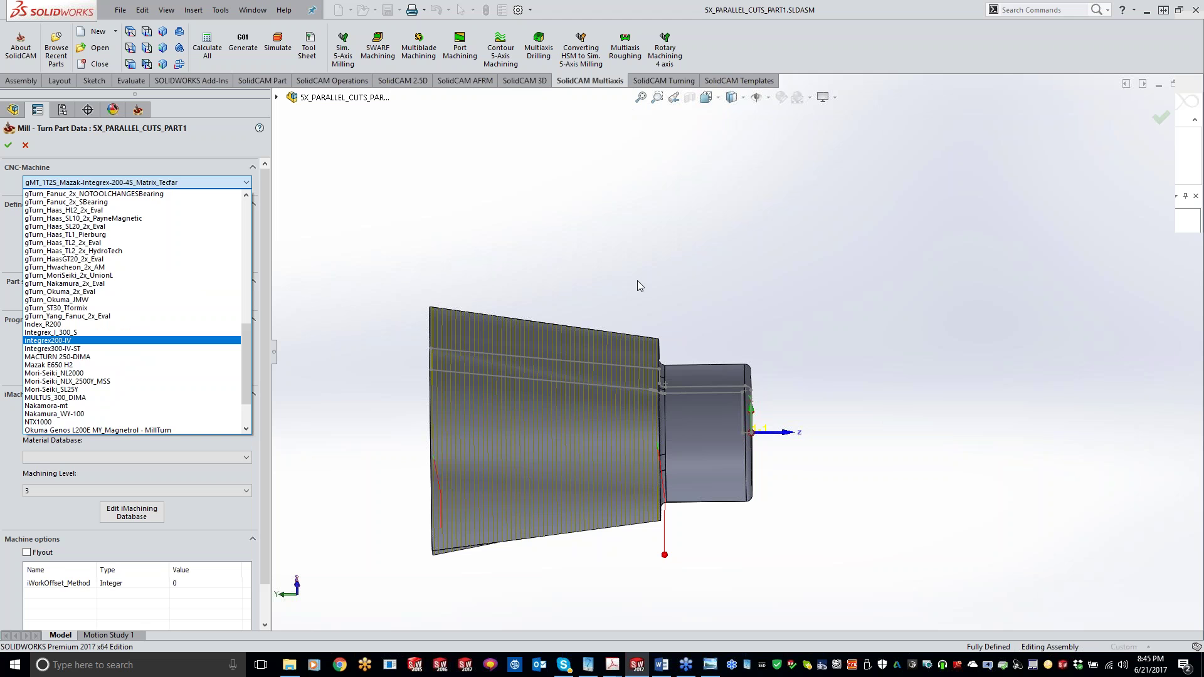
key("Return")
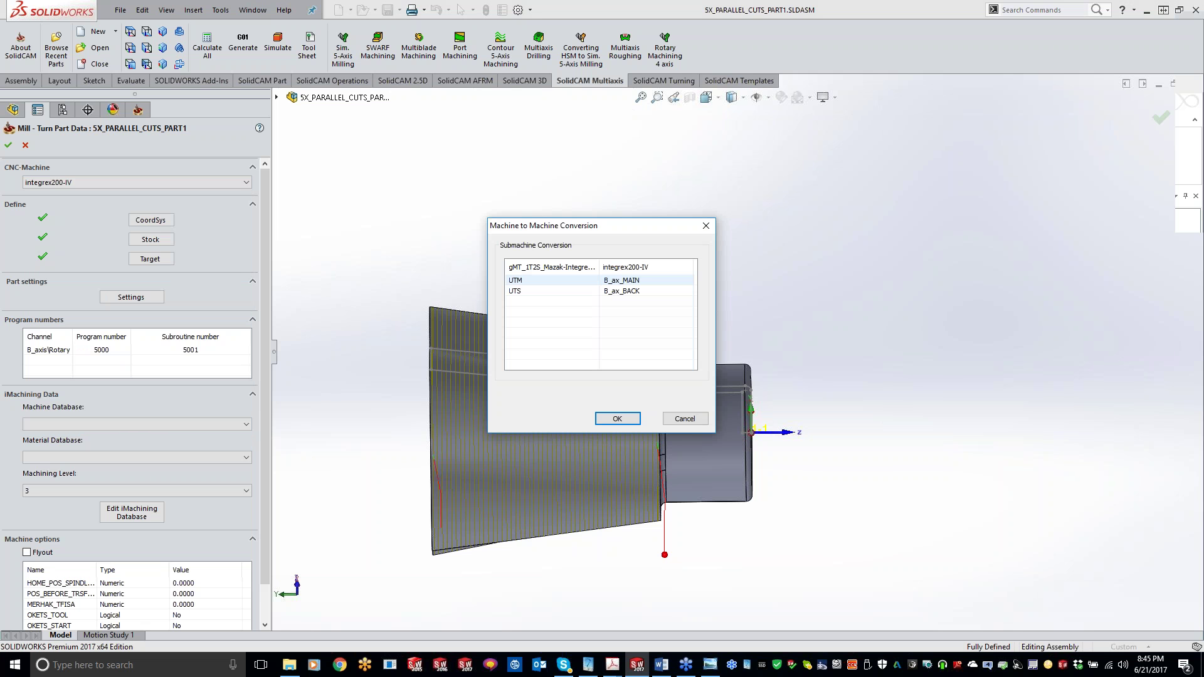
key("Return")
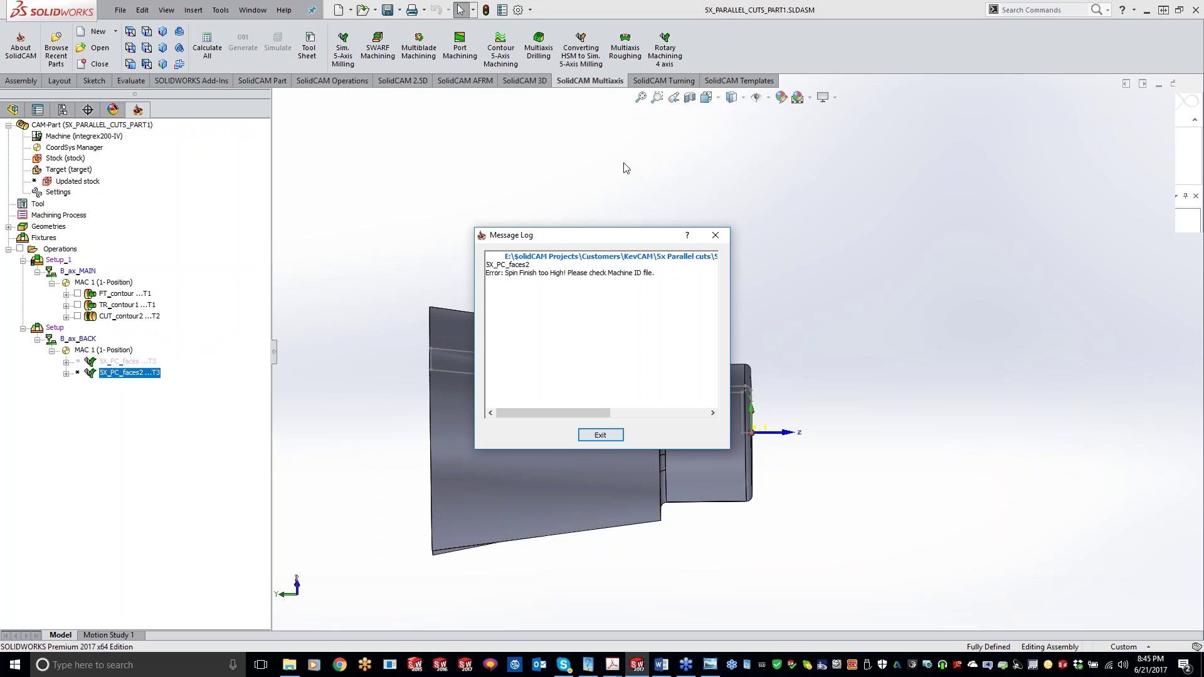
Set the 5X_PC_faces2 spindle speed to 1000 rpm and play the operation's SolidVerify simulation.
key("Return")
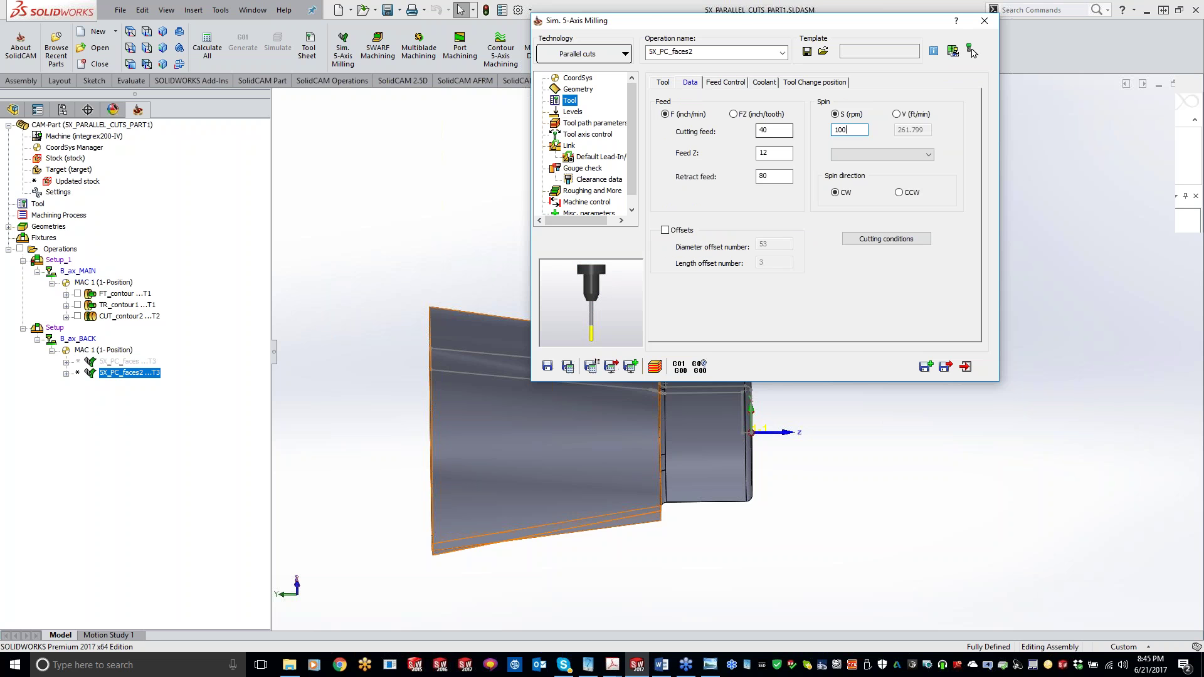
type("0")
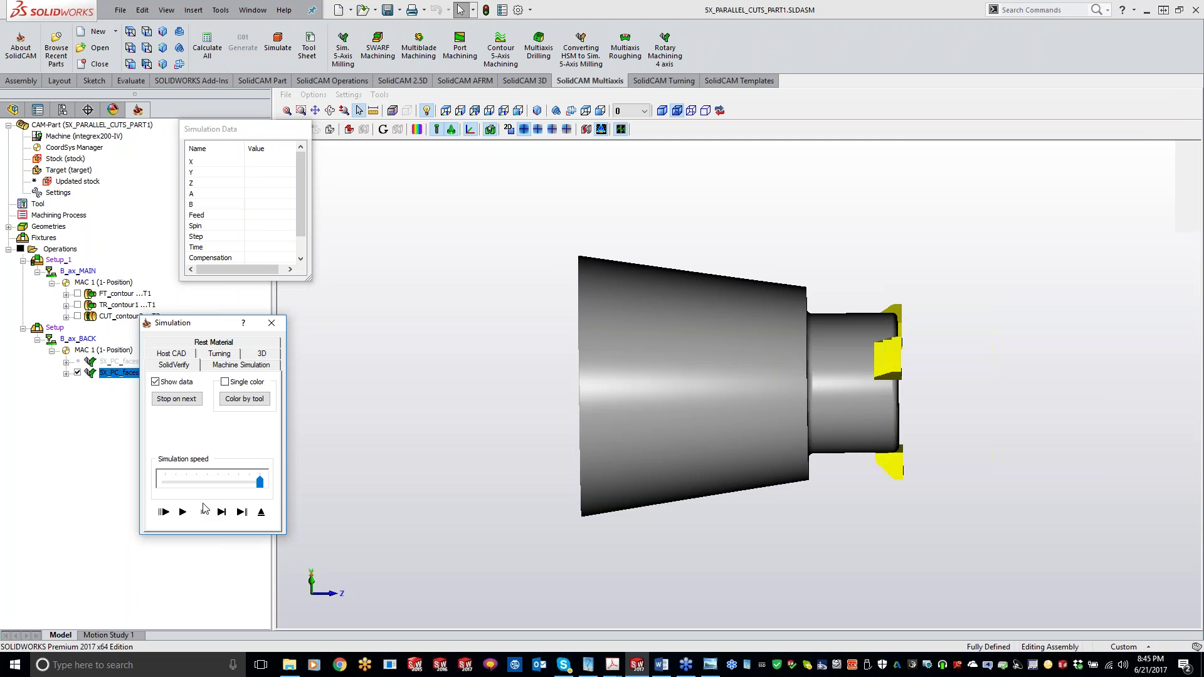
left_click(183, 511)
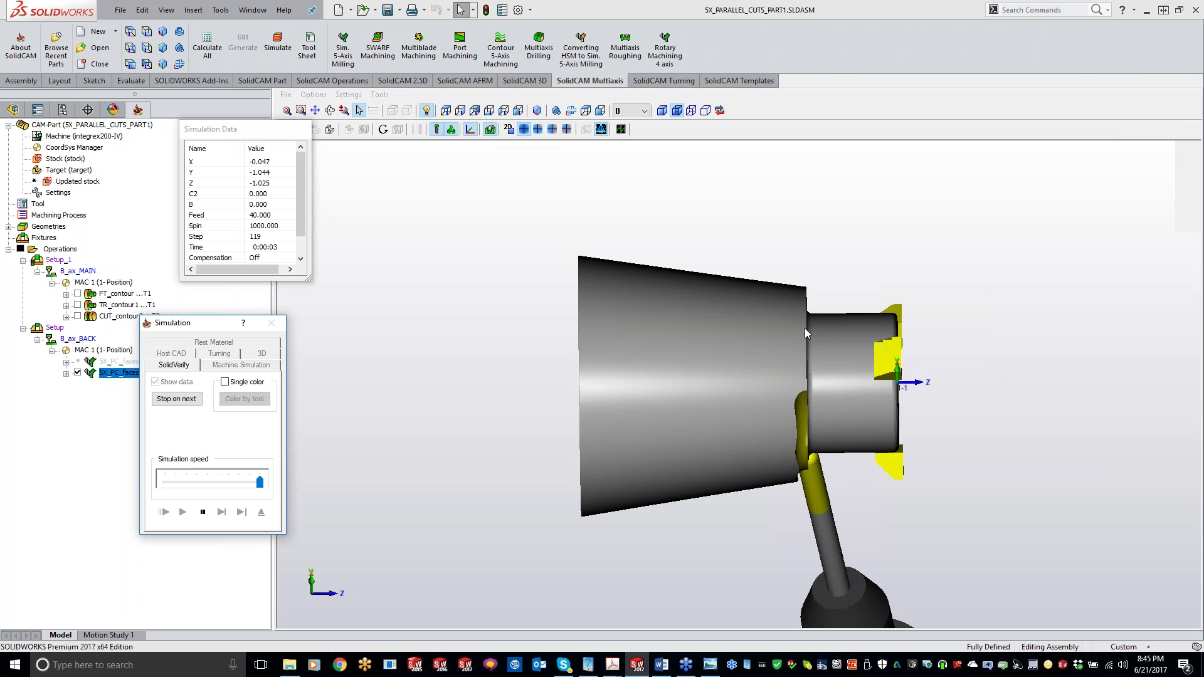
left_click(271, 322)
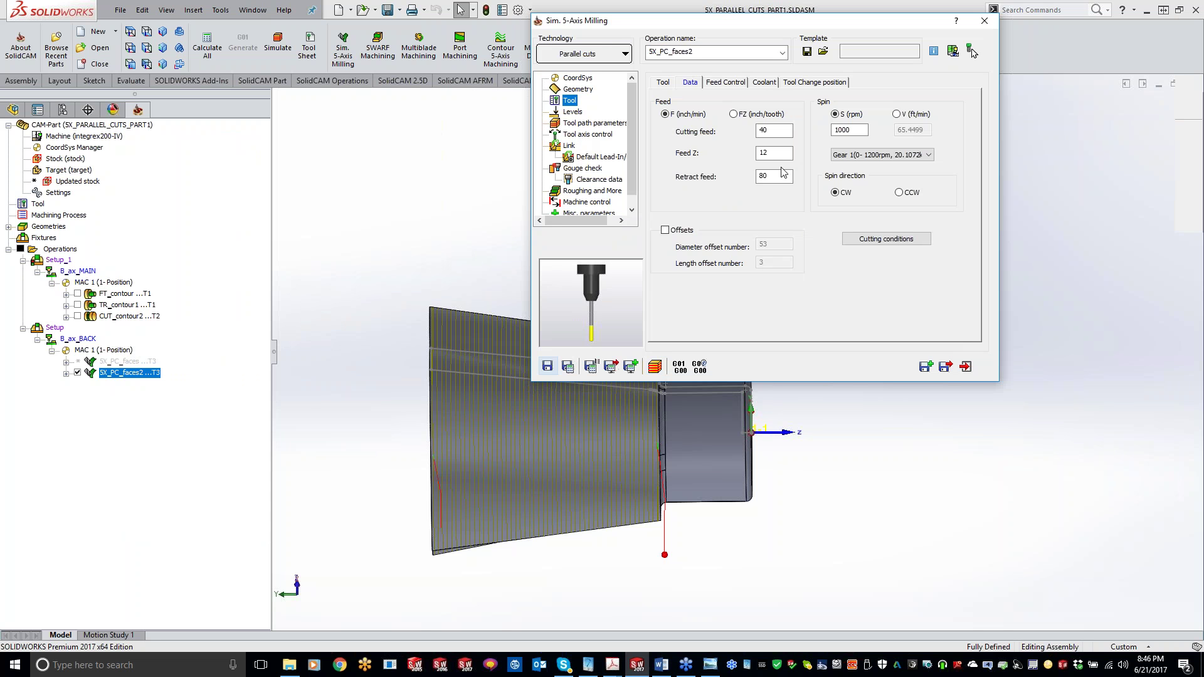
Enable Flip step over in the 5X_PC_faces2 sorting settings and recalculate the tool path.
left_click(594, 123)
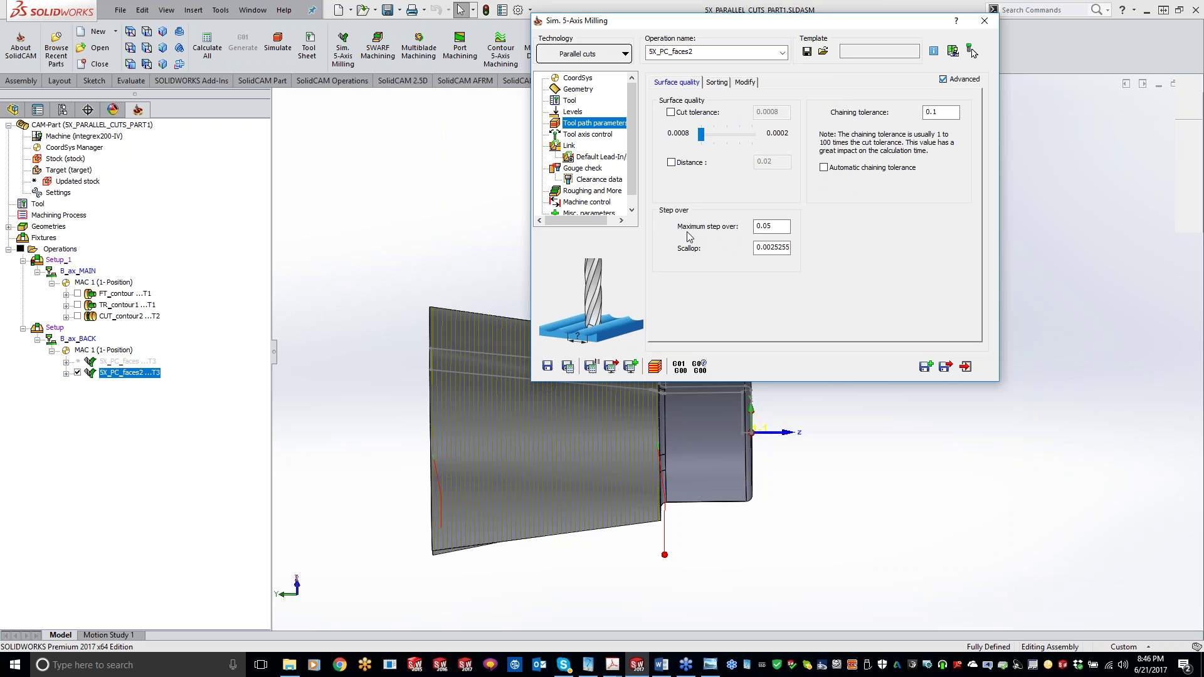
left_click(716, 83)
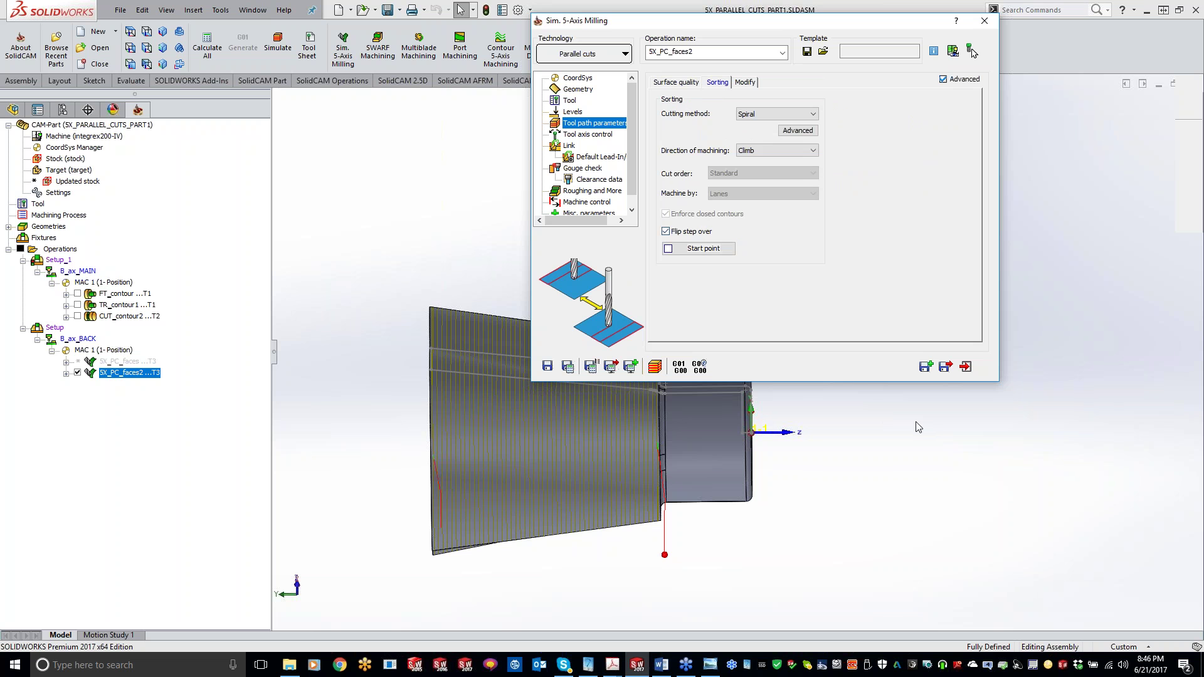
left_click(971, 51)
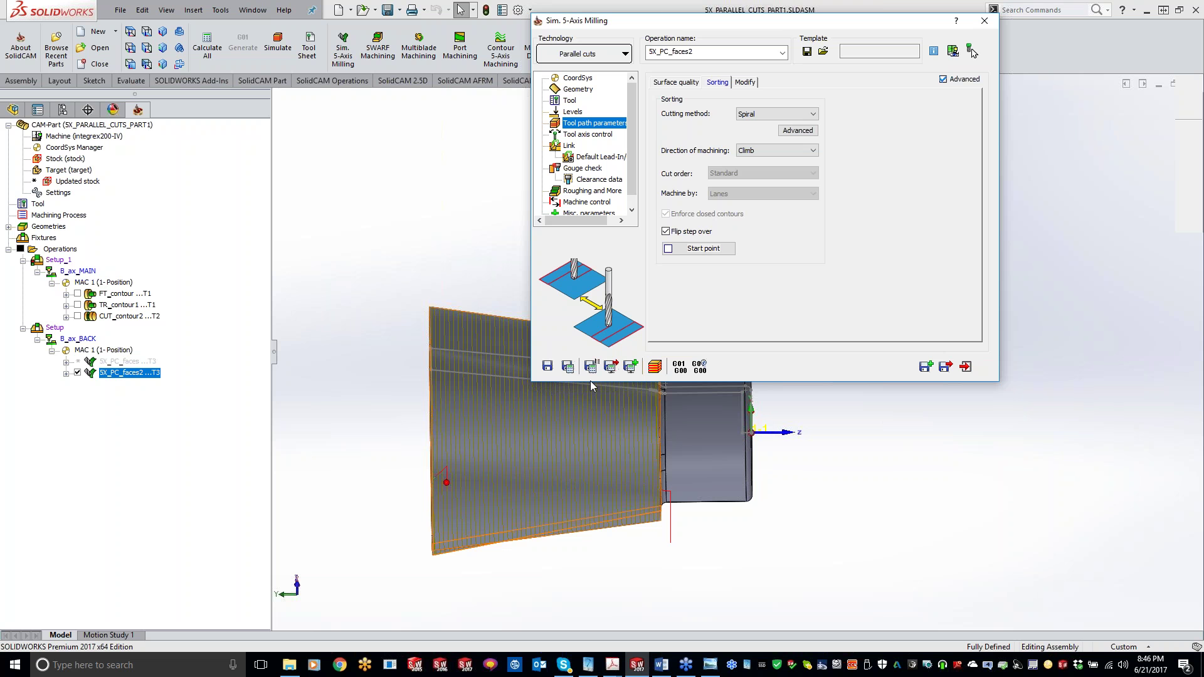
Set the side tilt definition of 5X_PC_faces2 to Follow surface ISO Lines direction in its tool axis control settings.
left_click(588, 135)
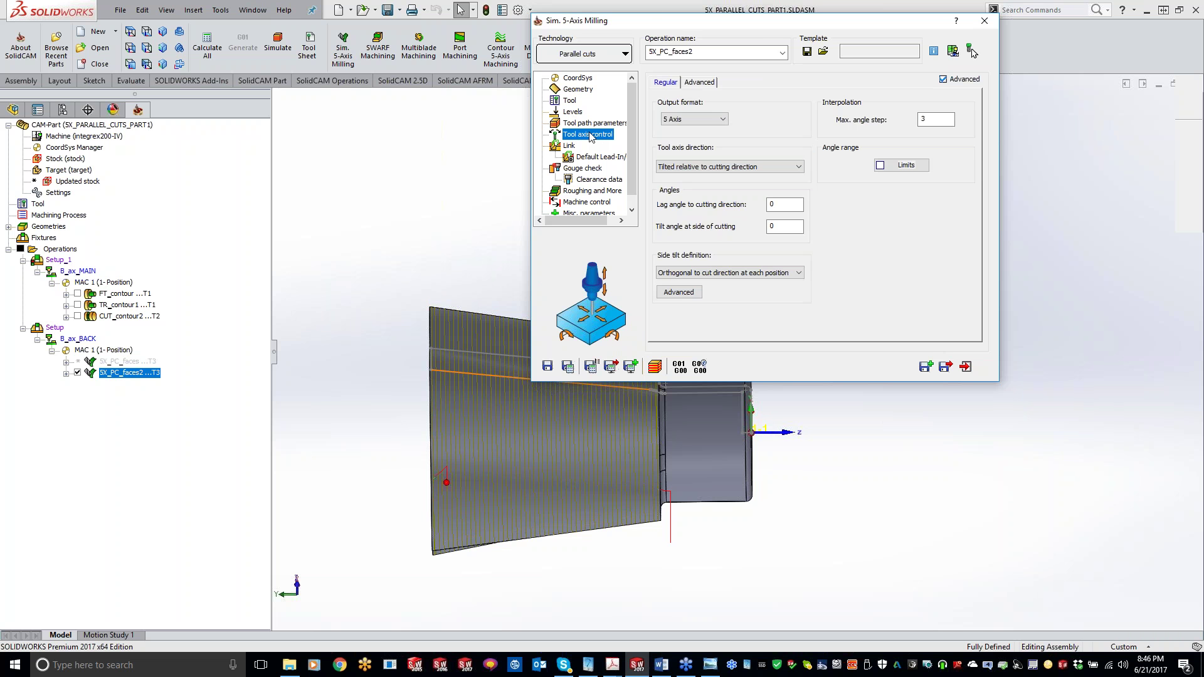
left_click(751, 275)
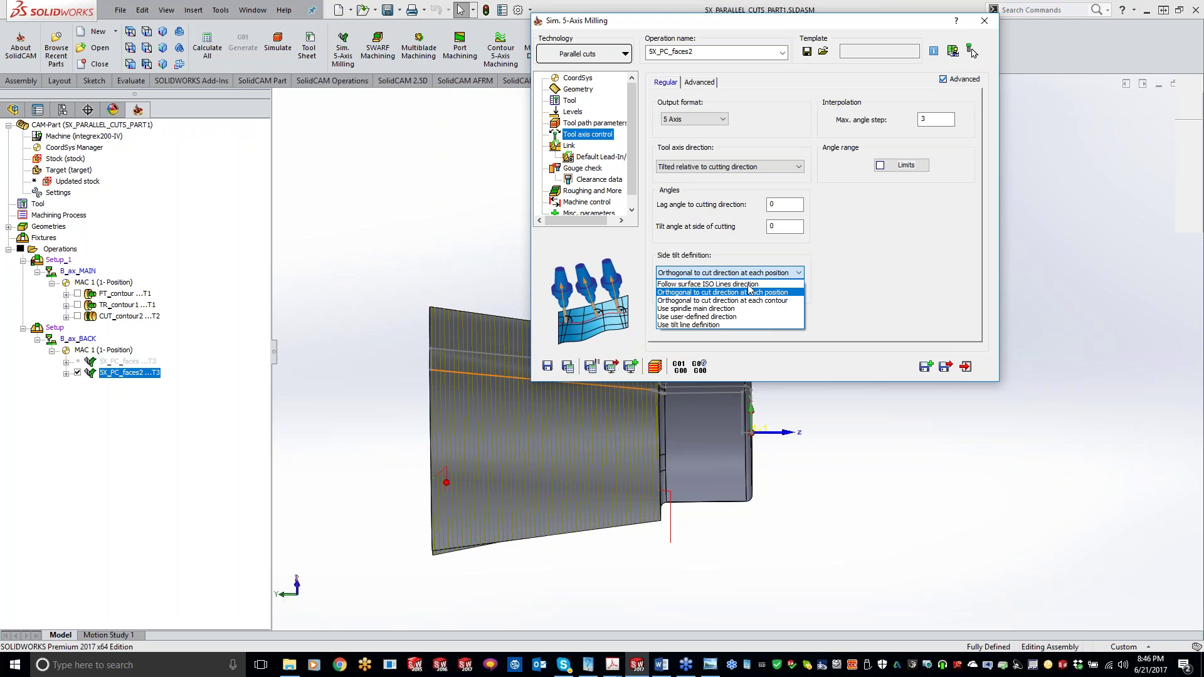
left_click(708, 284)
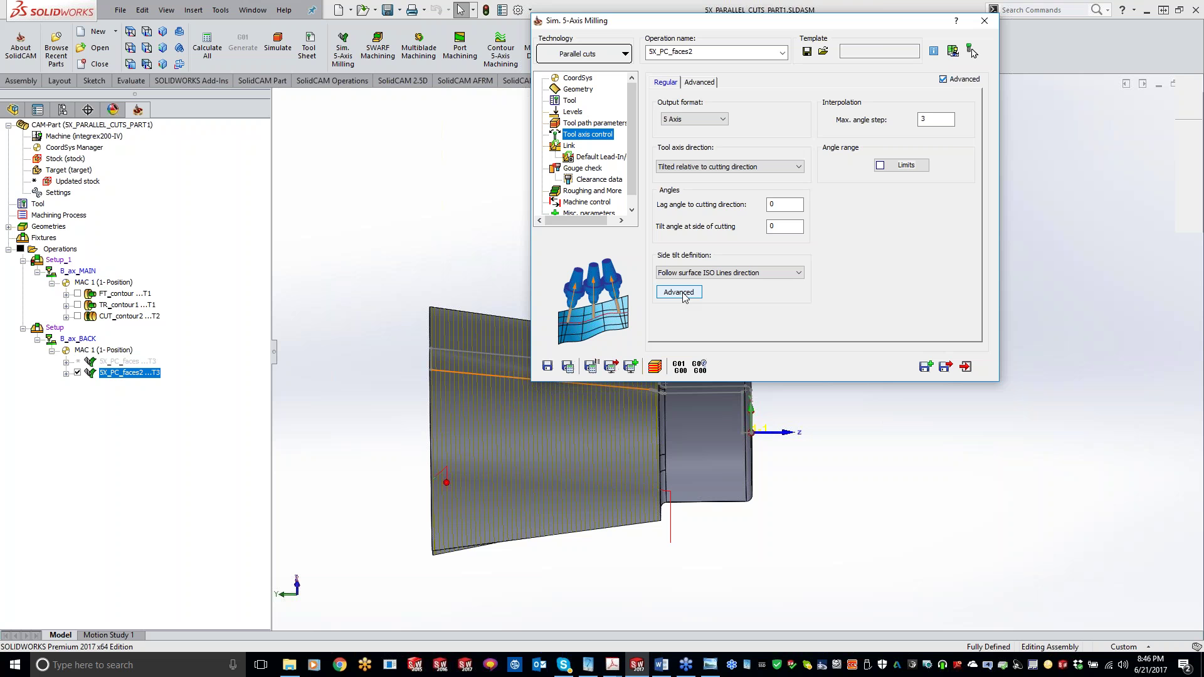
Set the side tilt fanning distance to 0 and the gradual side tilt angle change to -30, and recalculate 5X_PC_faces2.
left_click(680, 293)
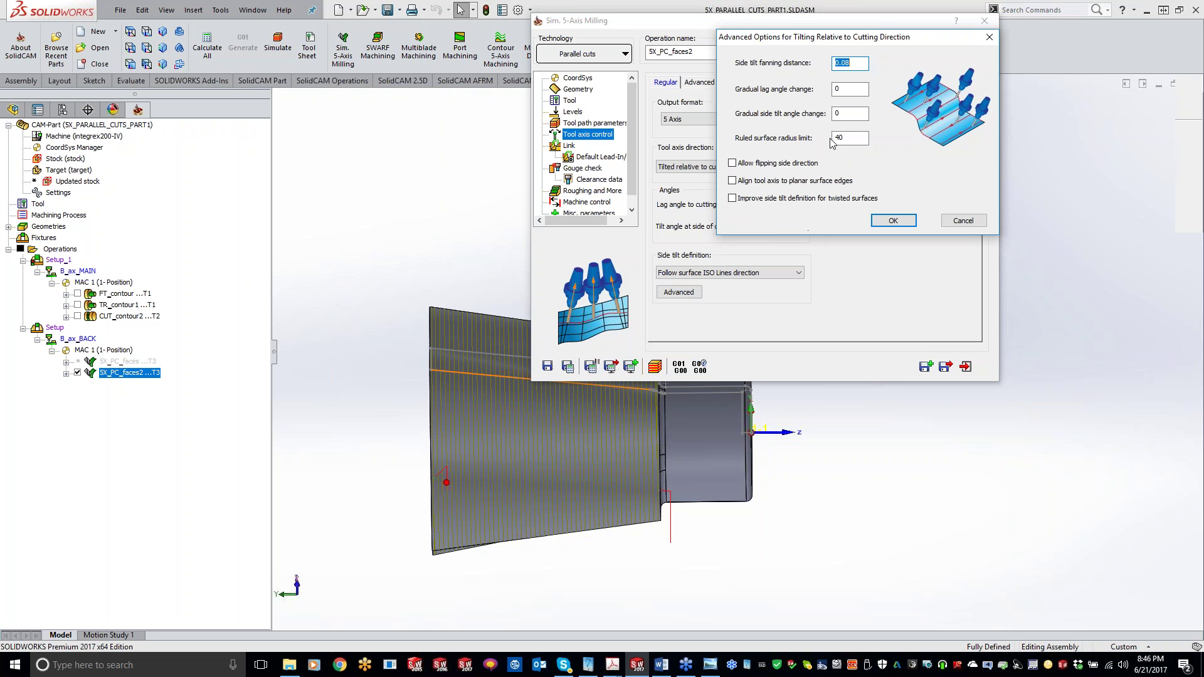
type("0")
key("Tab")
key("Tab")
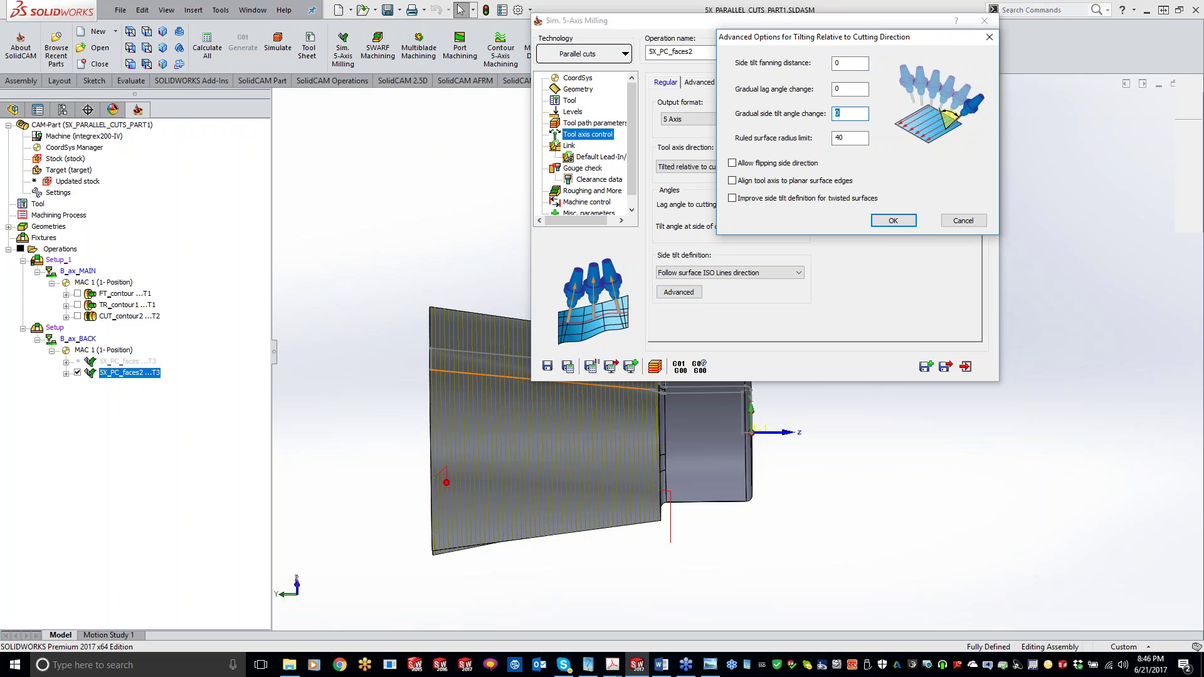
type("-30")
key("Return")
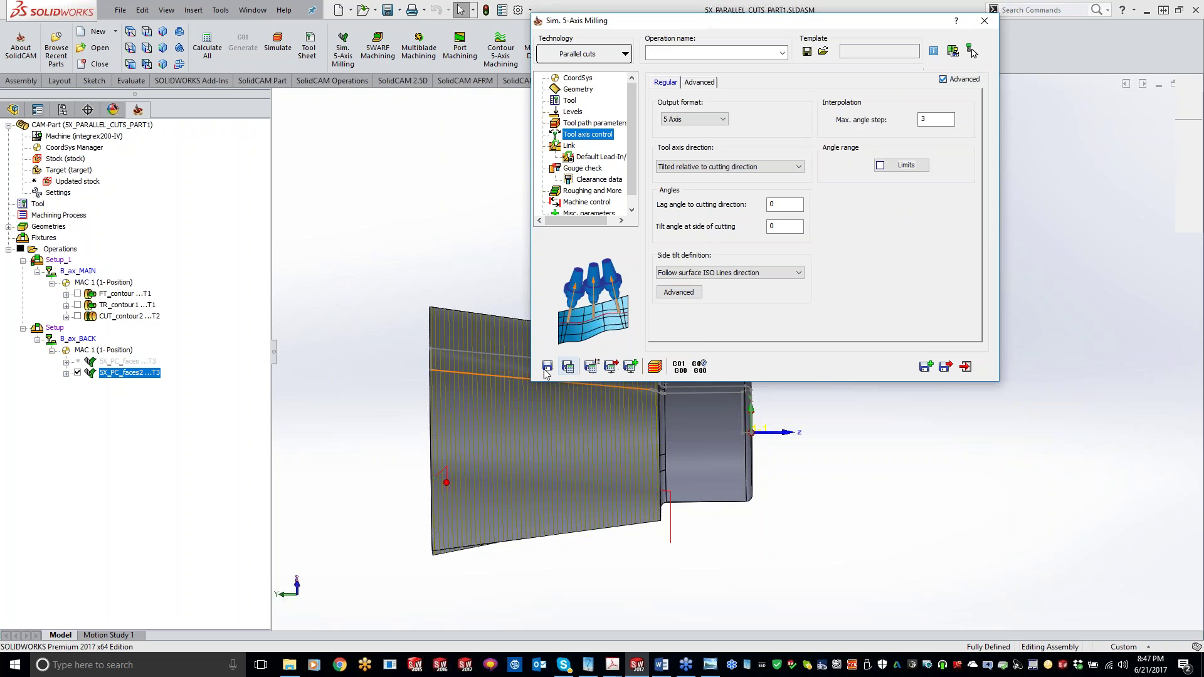
left_click(546, 368)
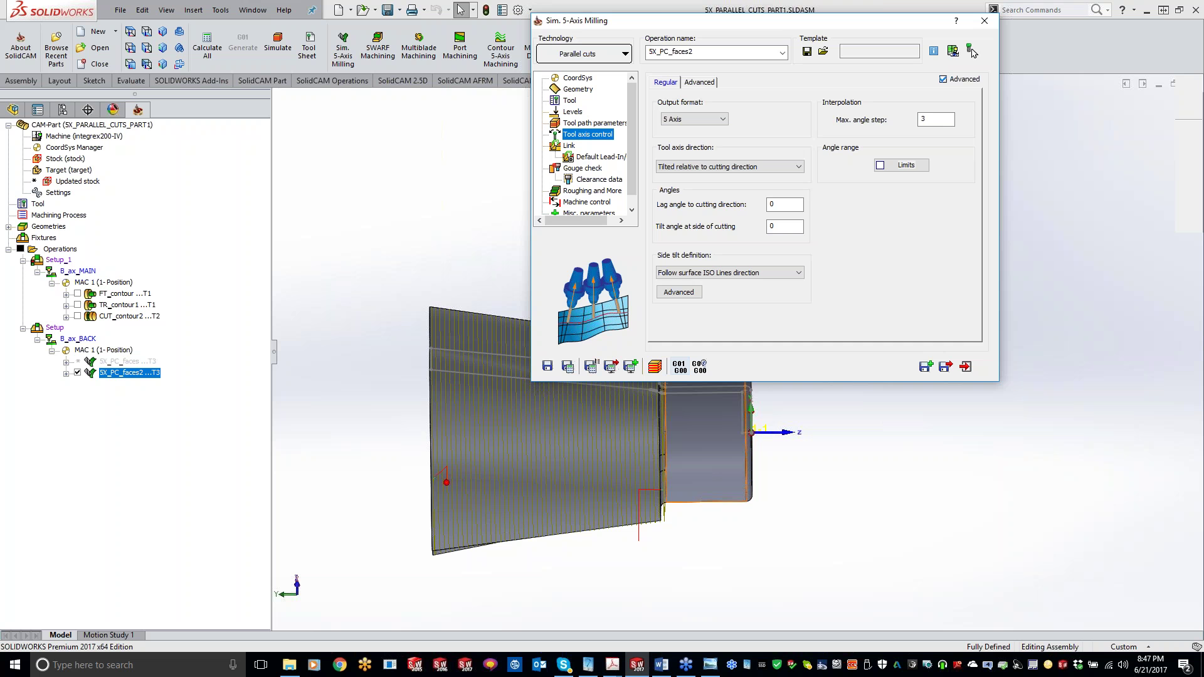
Play the SolidVerify simulation of 5X_PC_faces2 and view the whole tool with its holder against the part.
left_click(971, 51)
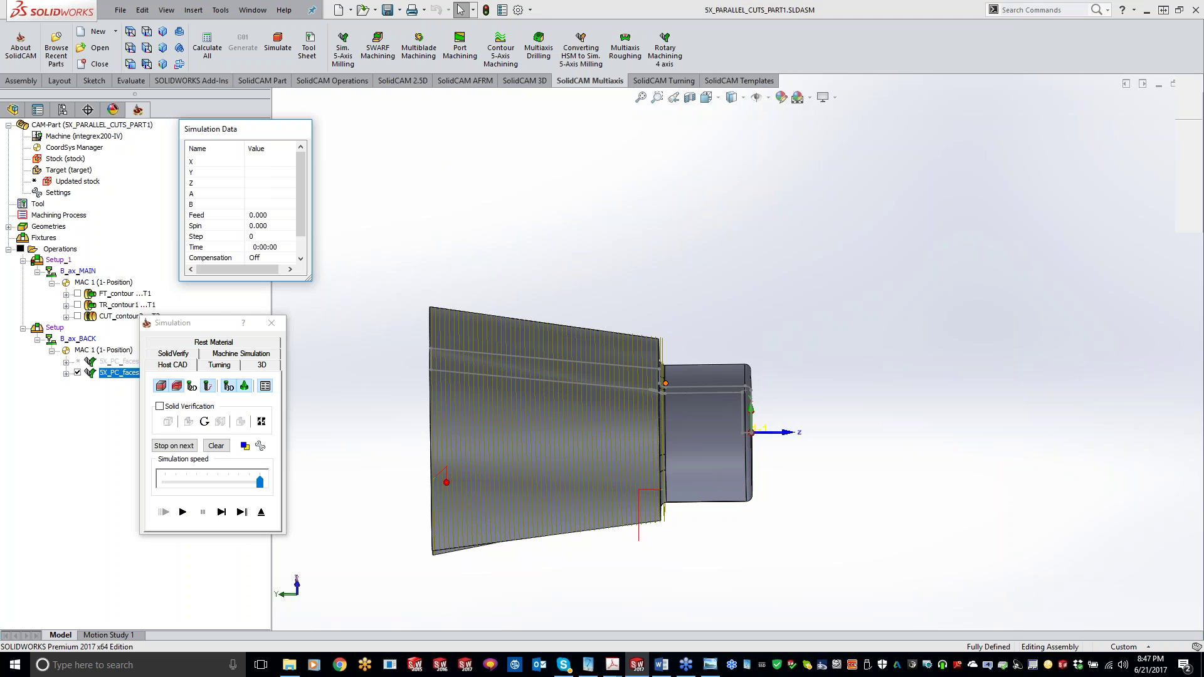
left_click(173, 353)
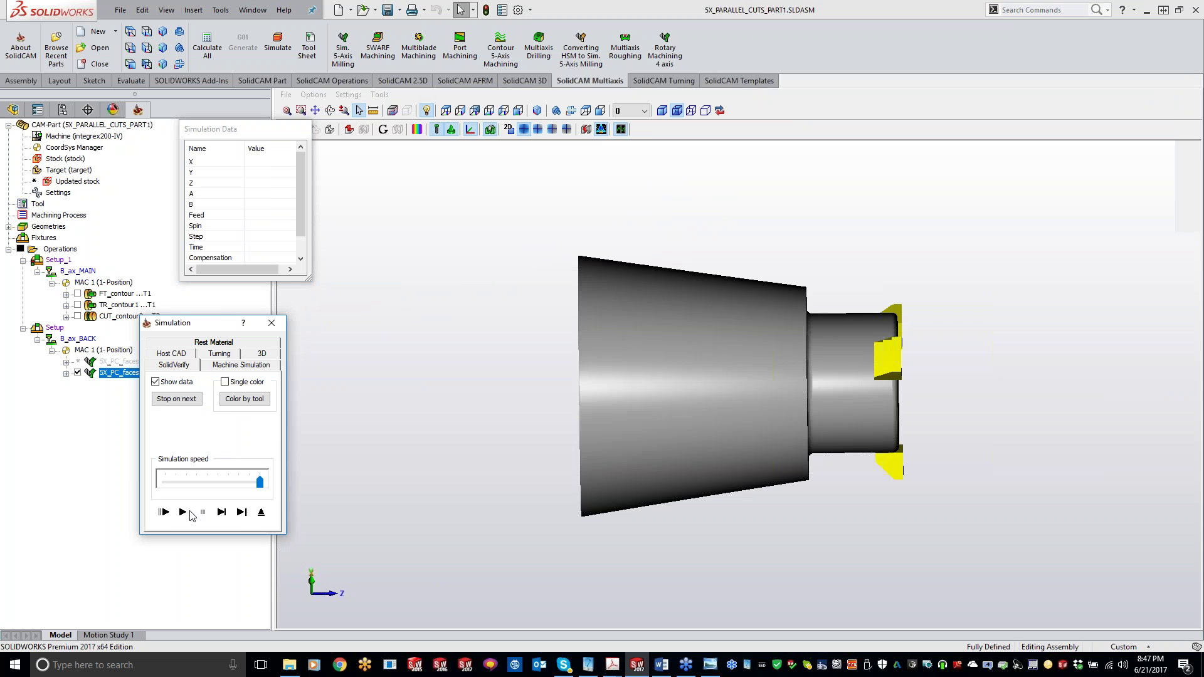
left_click(182, 512)
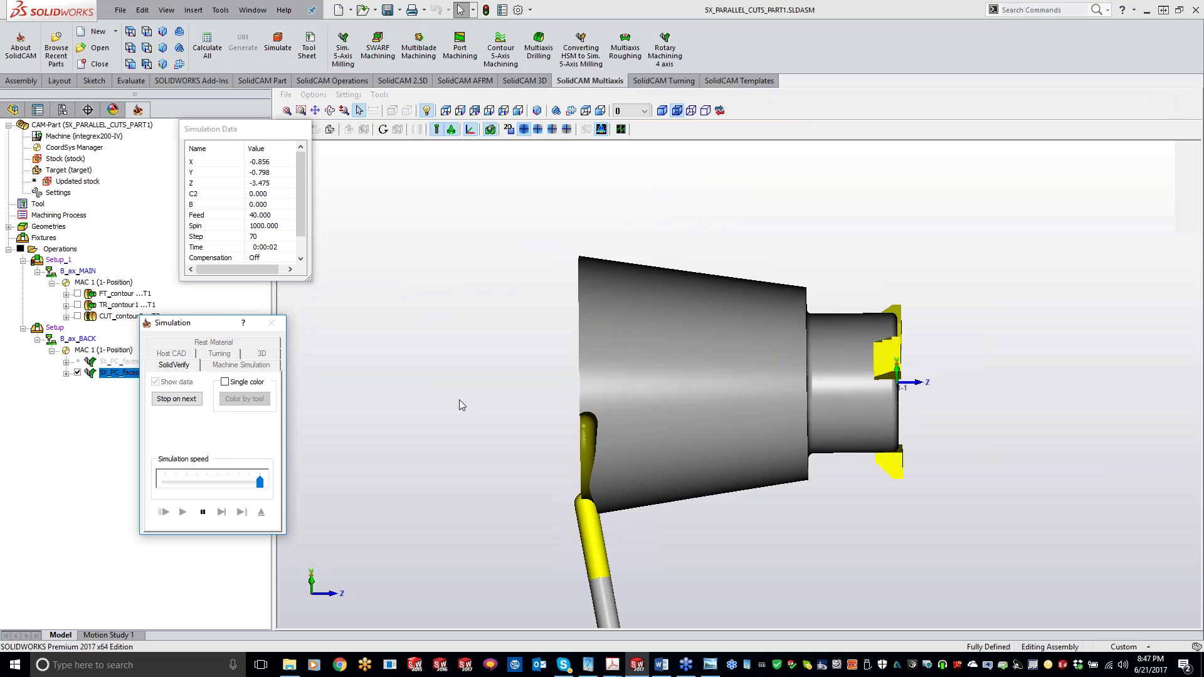
scroll(578, 388, "up", 6)
middle_click_drag(578, 388, 582, 348)
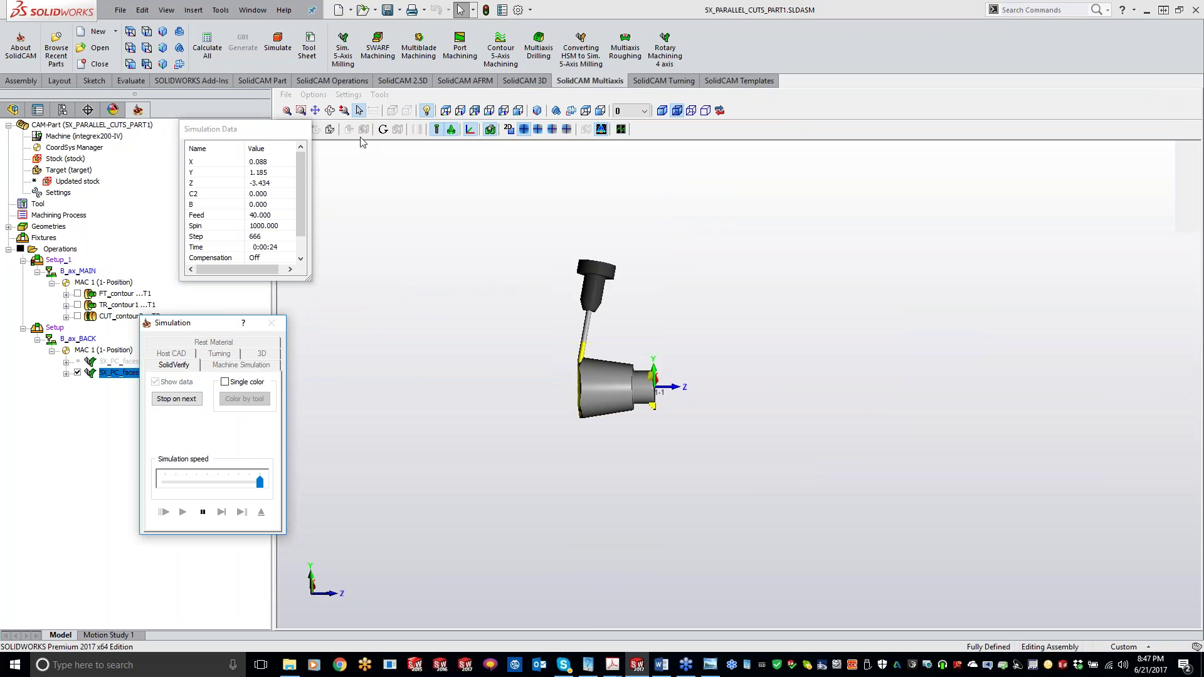
Set the SolidVerify animation redraw interval to a fixed step of 200 and resume the simulation.
left_click(349, 95)
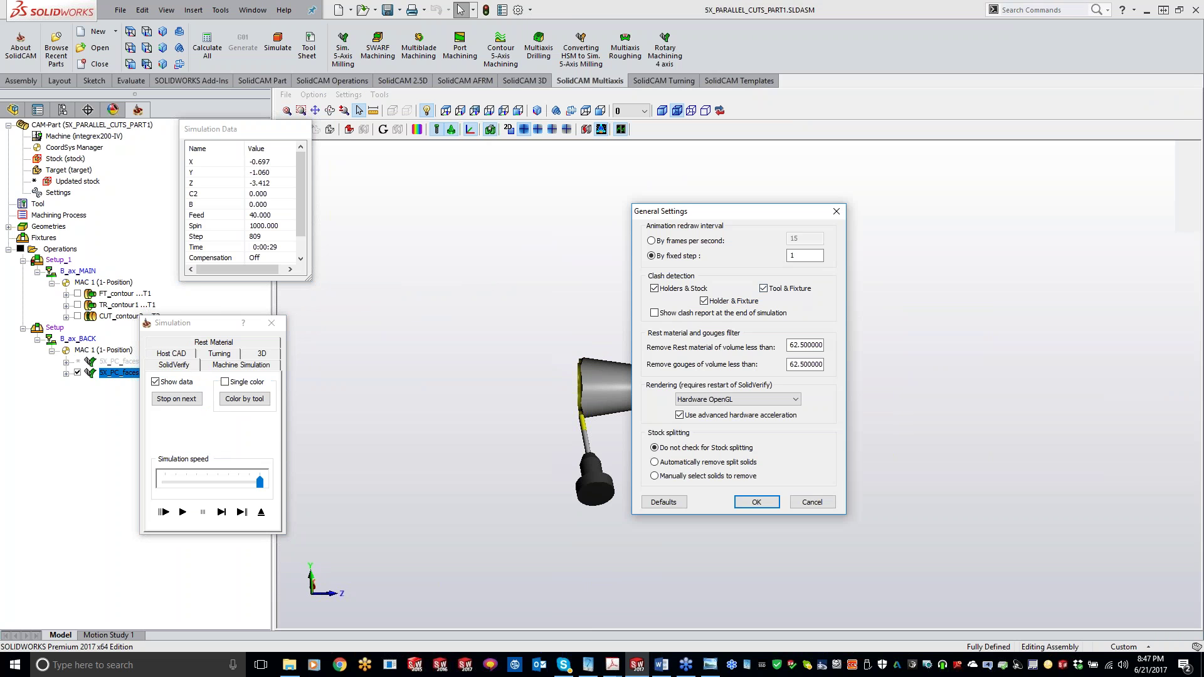
left_click(805, 255)
type("00")
key("BackSpace")
key("BackSpace")
key("BackSpace")
type("200")
key("Return")
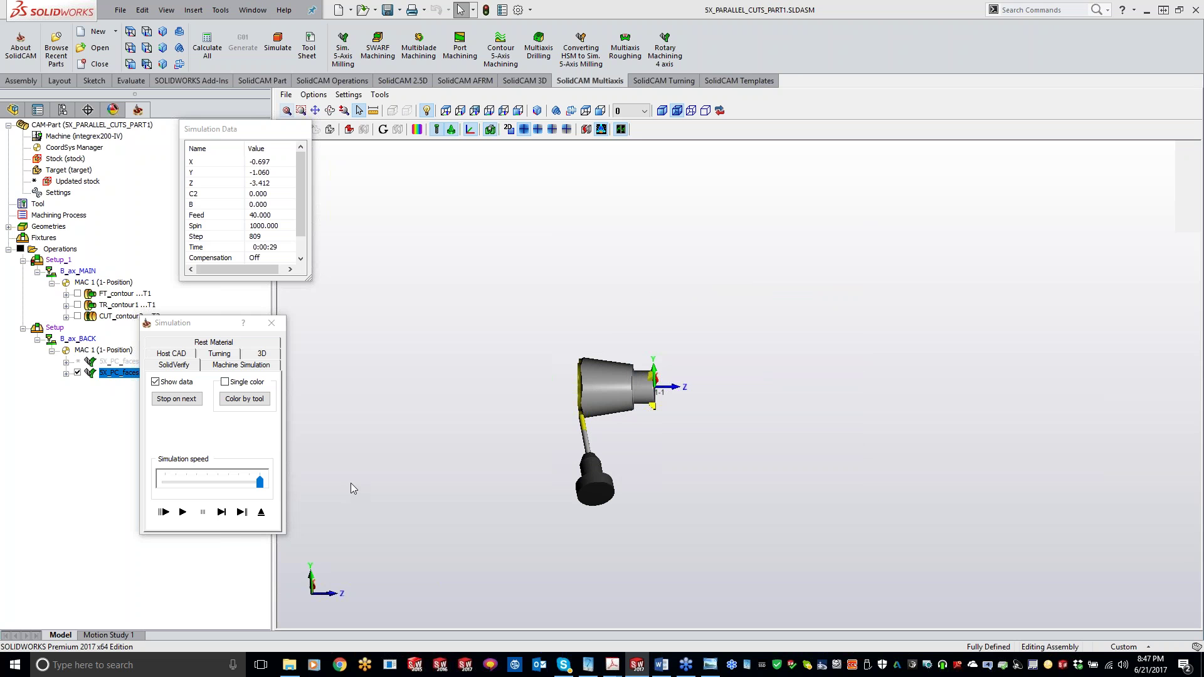
key("space")
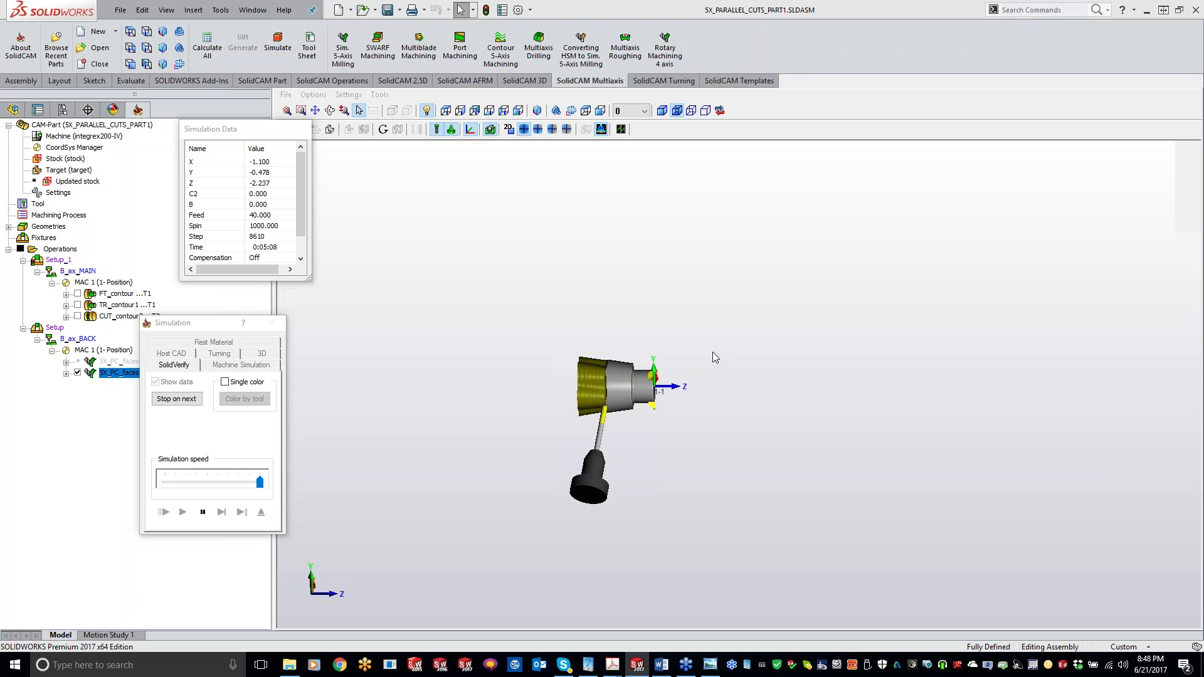
left_click(243, 510)
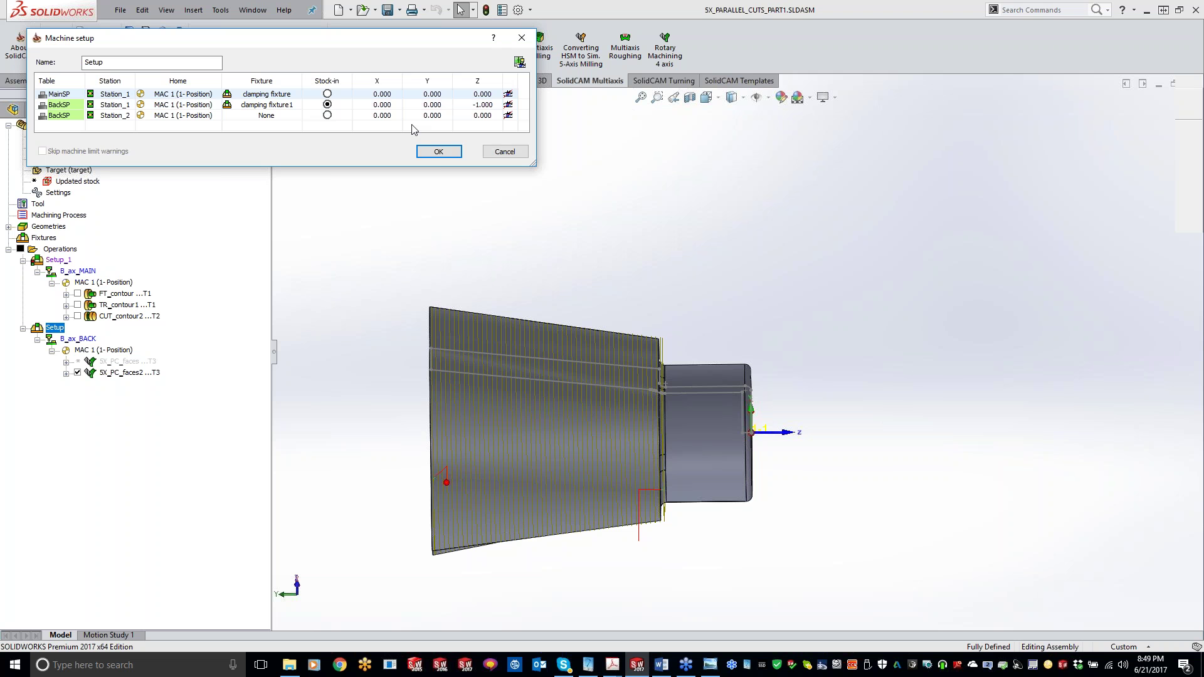
Accept the machine setup, examine the part in the back spindle in the 5X_PC_faces2 machine simulation, and exit the simulation.
left_click(438, 153)
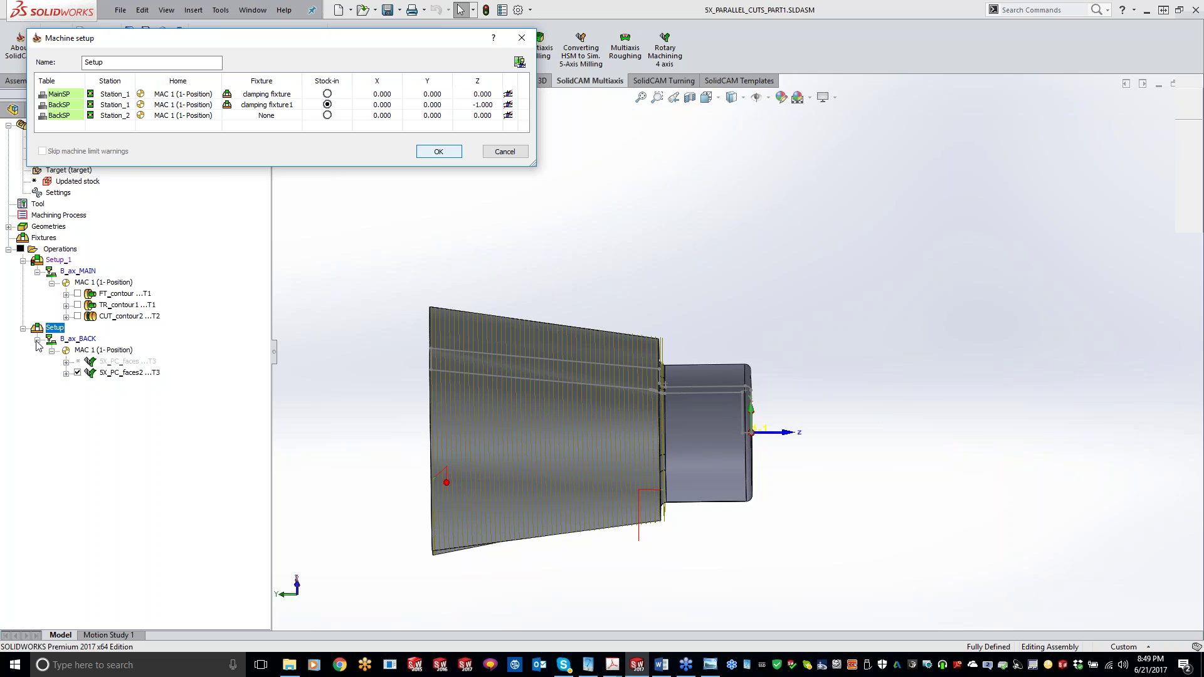
right_click(116, 372)
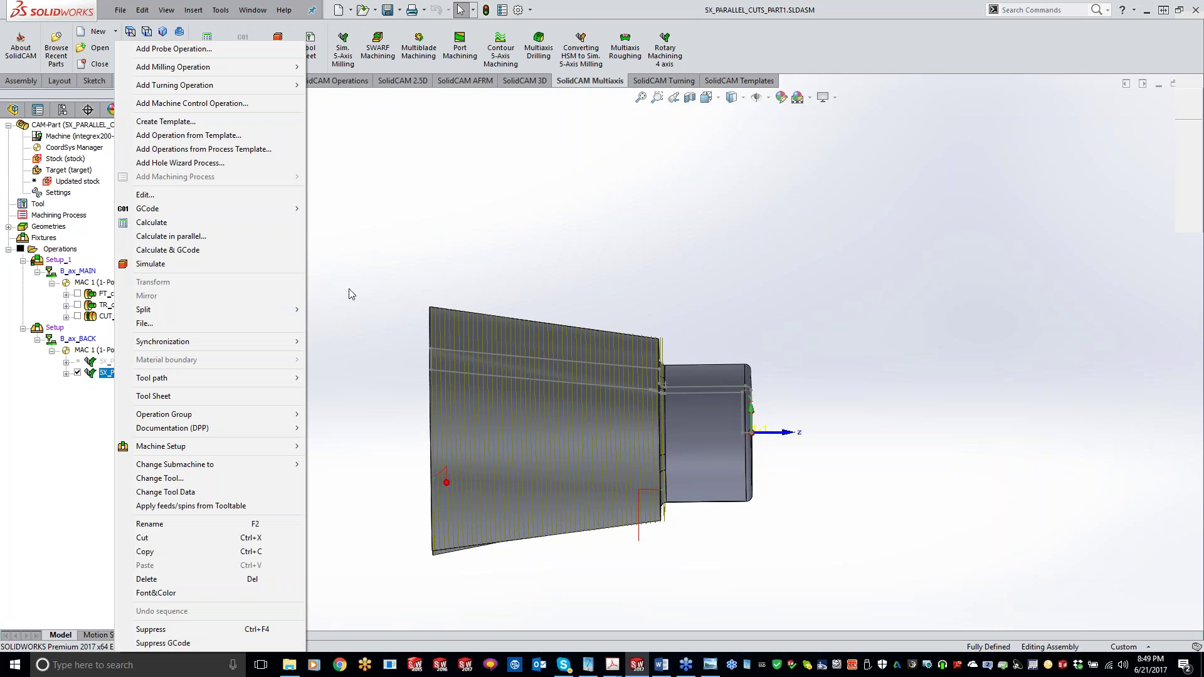
left_click(151, 263)
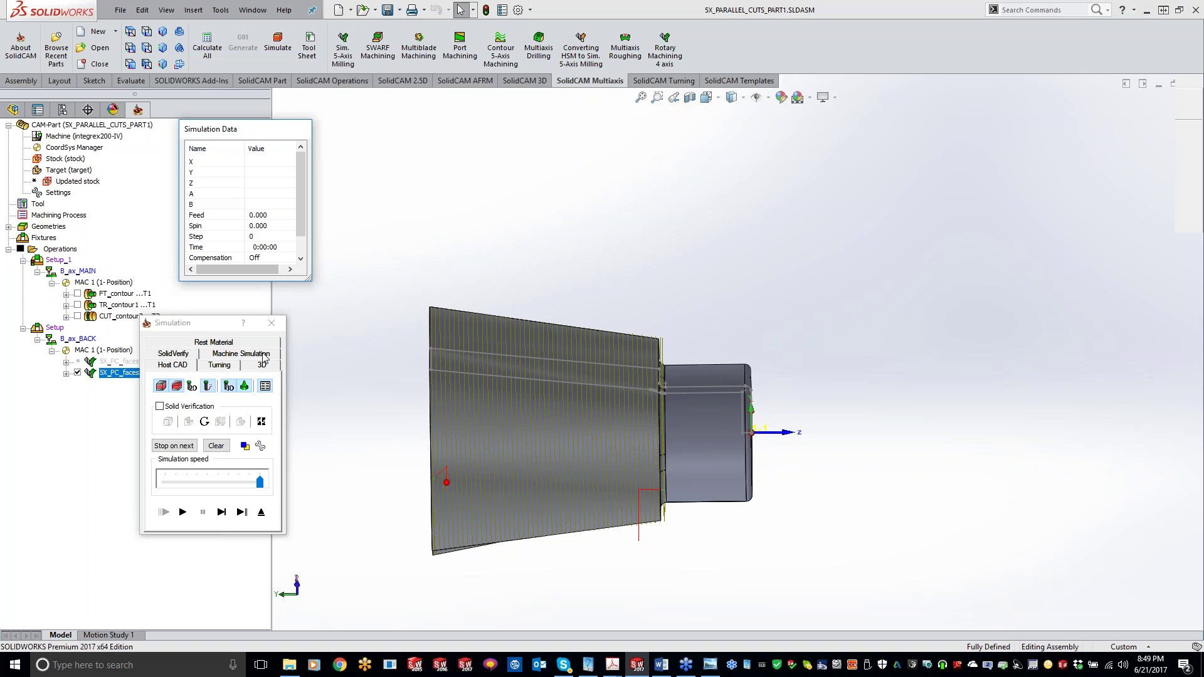
left_click(264, 355)
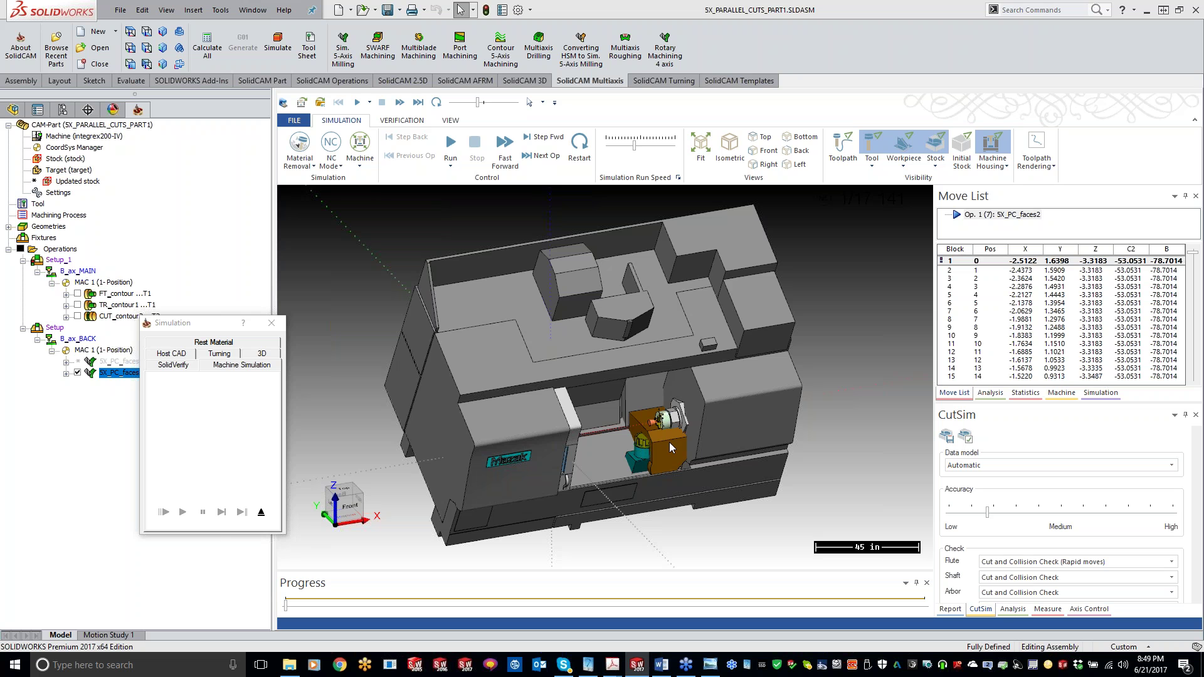
middle_click_drag(668, 442, 648, 469)
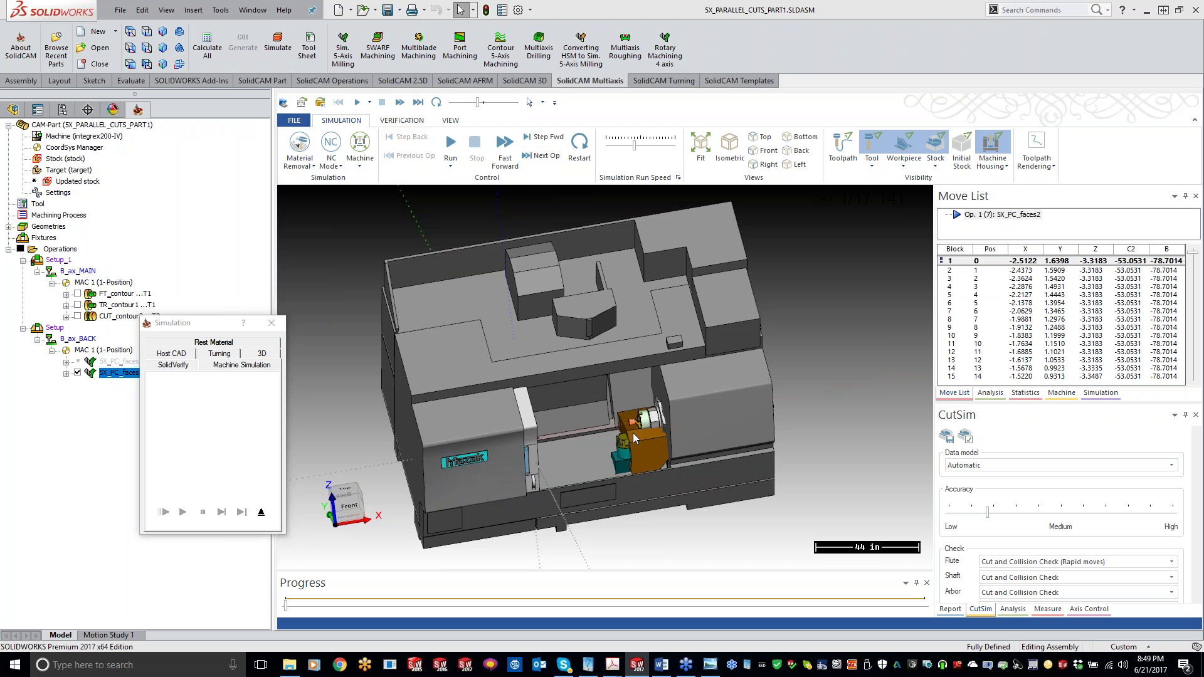
scroll(633, 433, "up", 1)
scroll(630, 443, "up", 1)
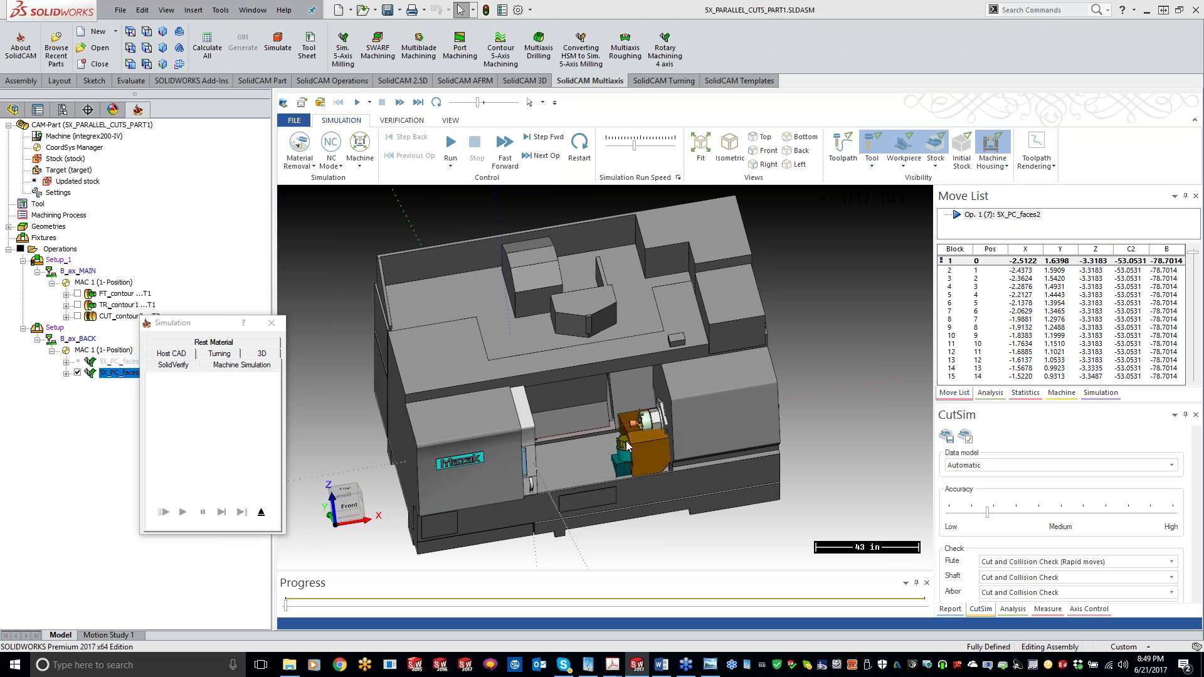
middle_click_drag(659, 437, 565, 411)
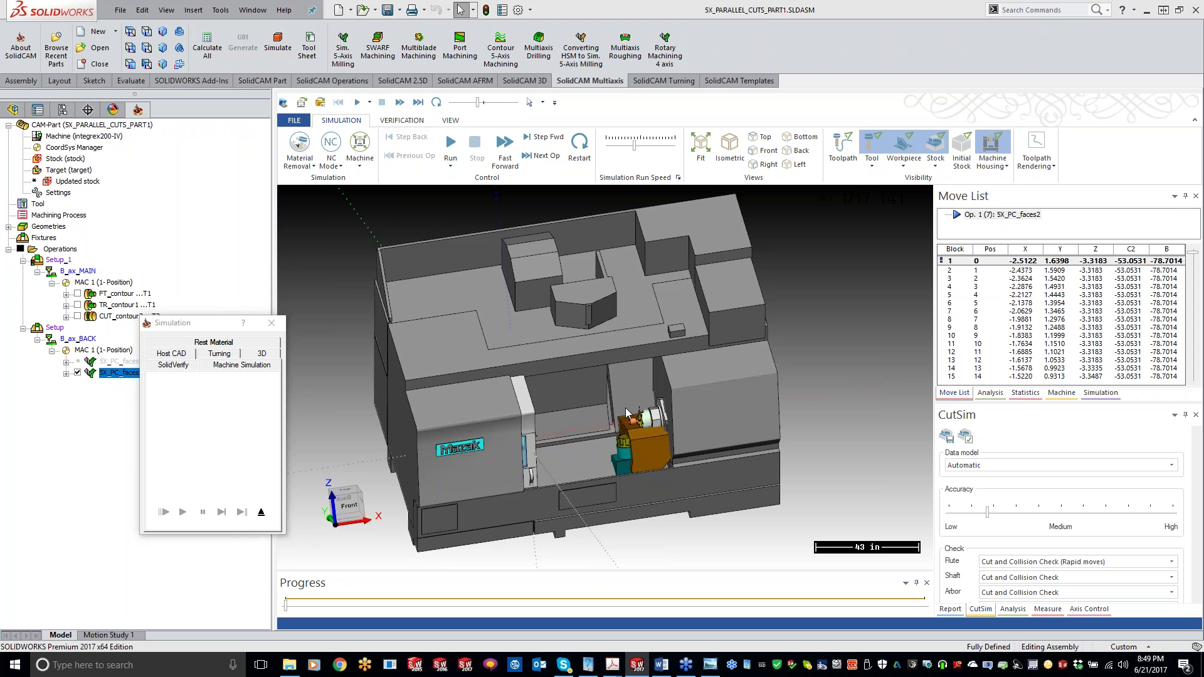
left_click(271, 323)
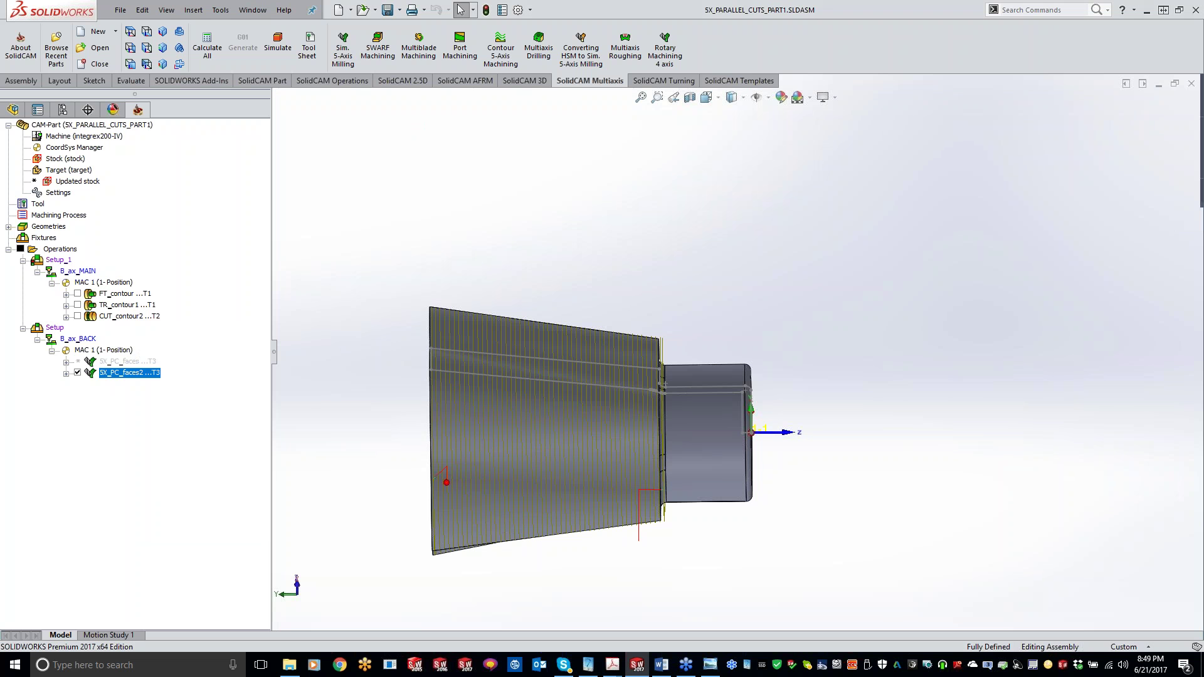
scroll(485, 392, "up", 2)
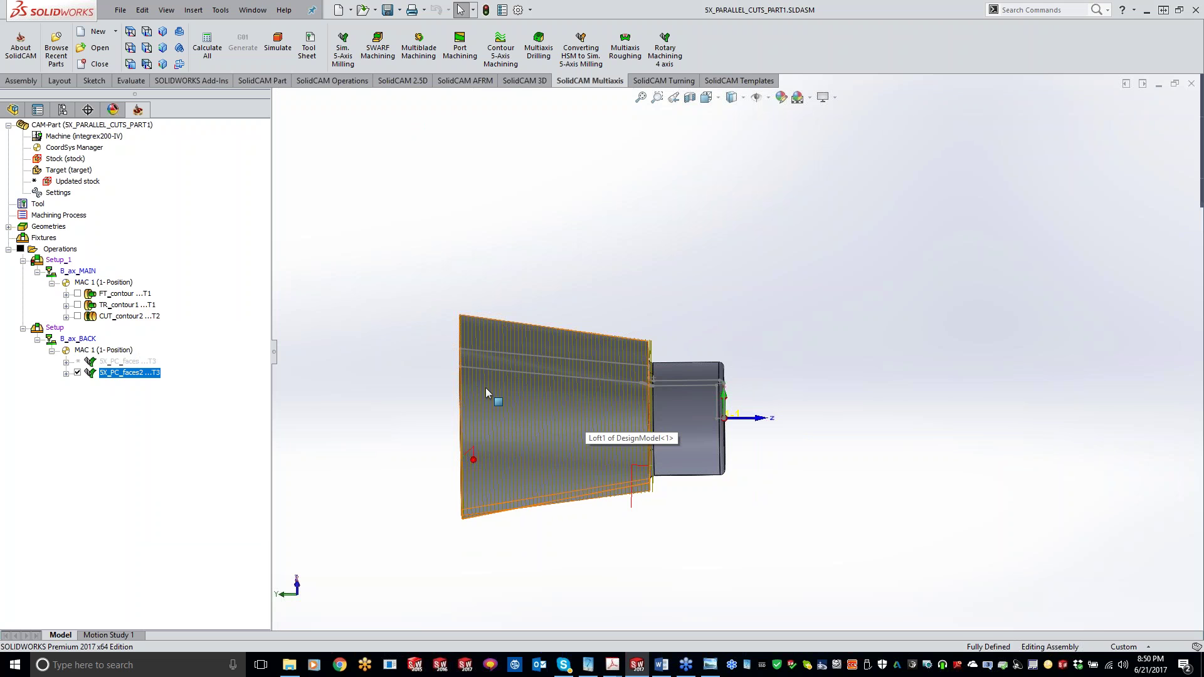
middle_click_drag(485, 387, 513, 421)
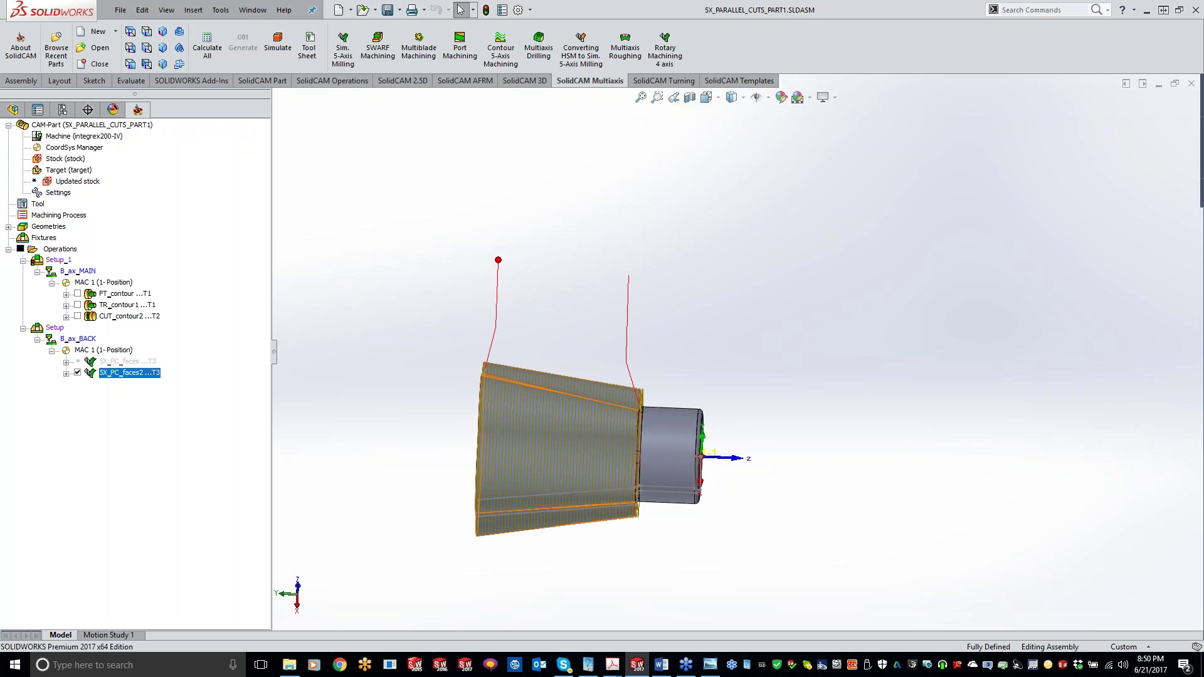
middle_click_drag(574, 399, 592, 400)
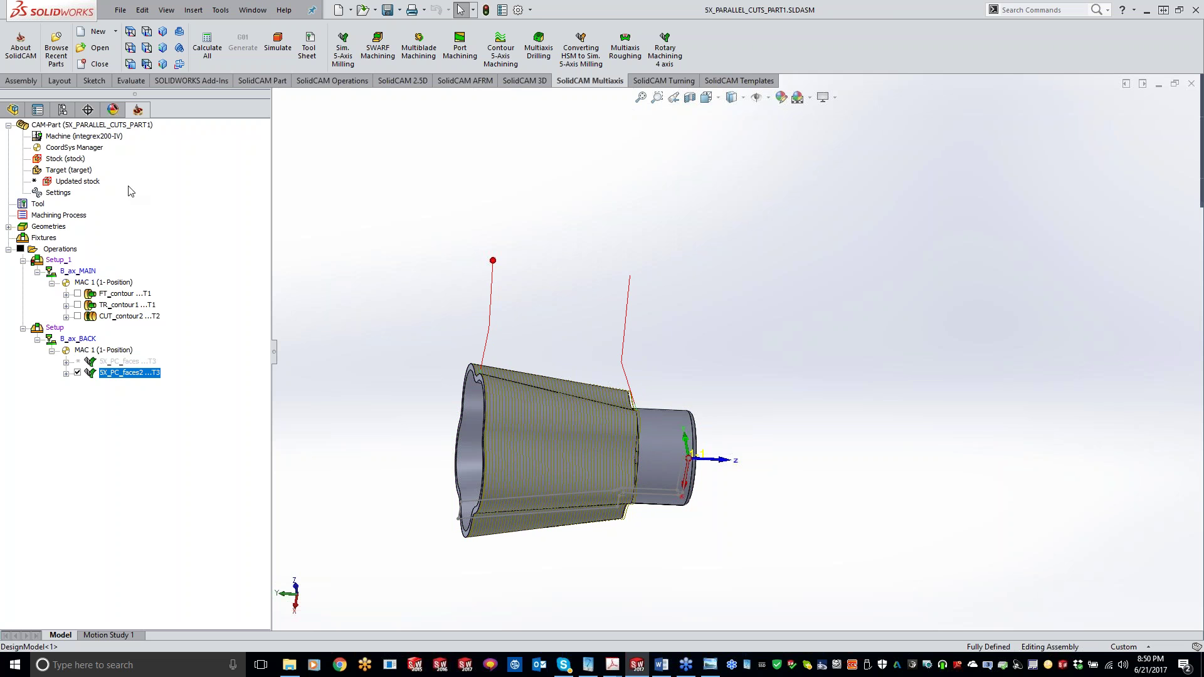
Close the current CAM-Part and open the recent CAM-Part 5X MOUNTING BRACKET.
right_click(88, 124)
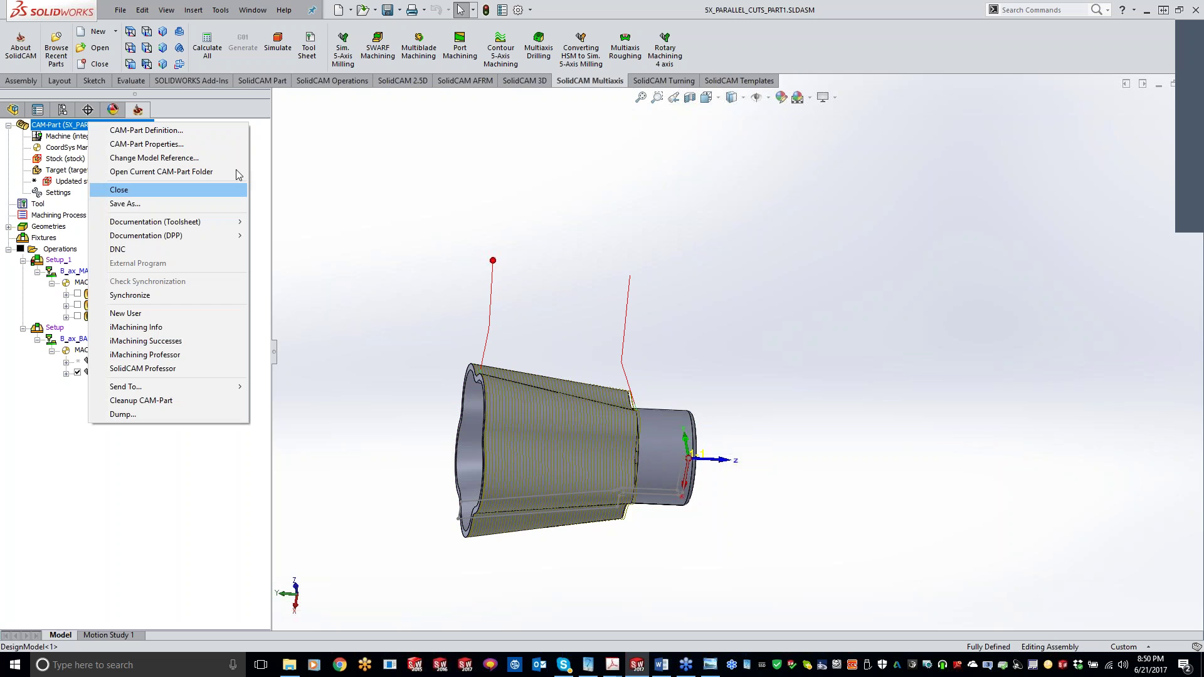
key("Return")
left_click(170, 11)
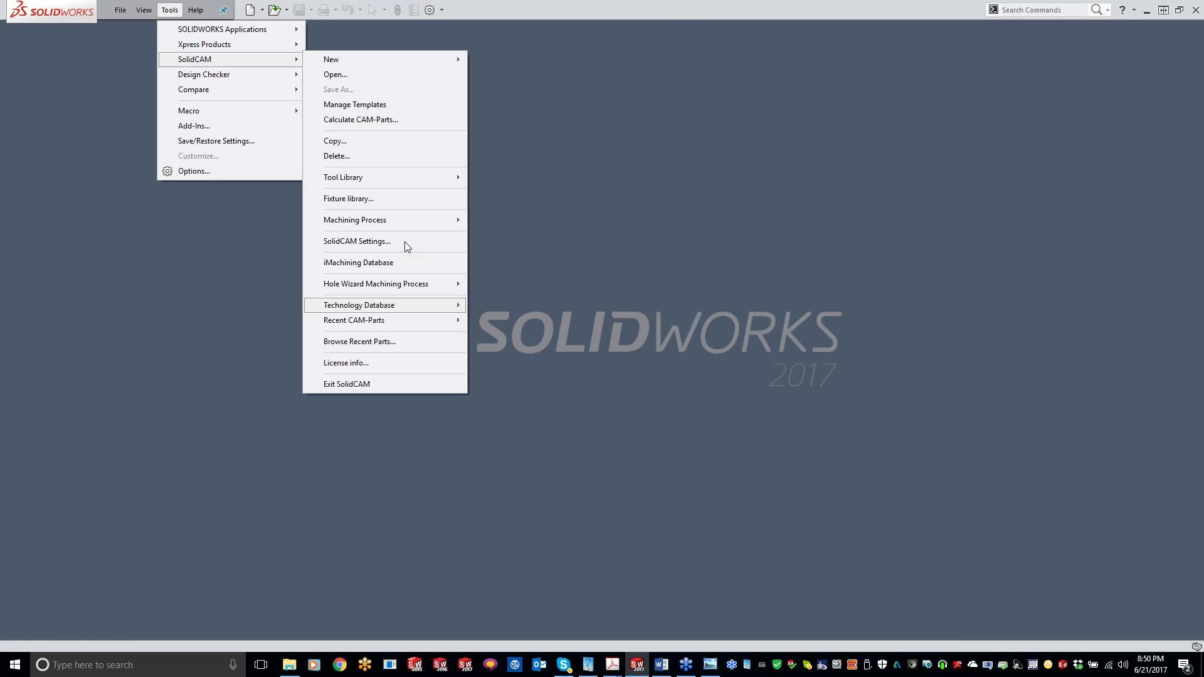
left_click(376, 320)
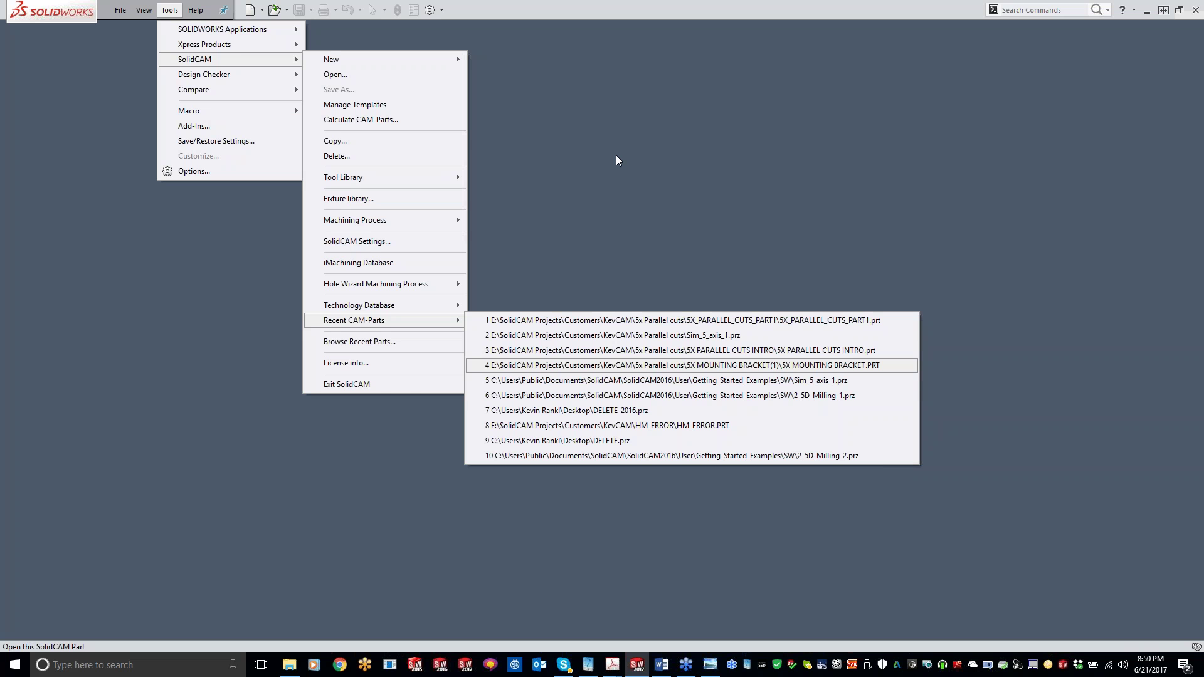
key("Return")
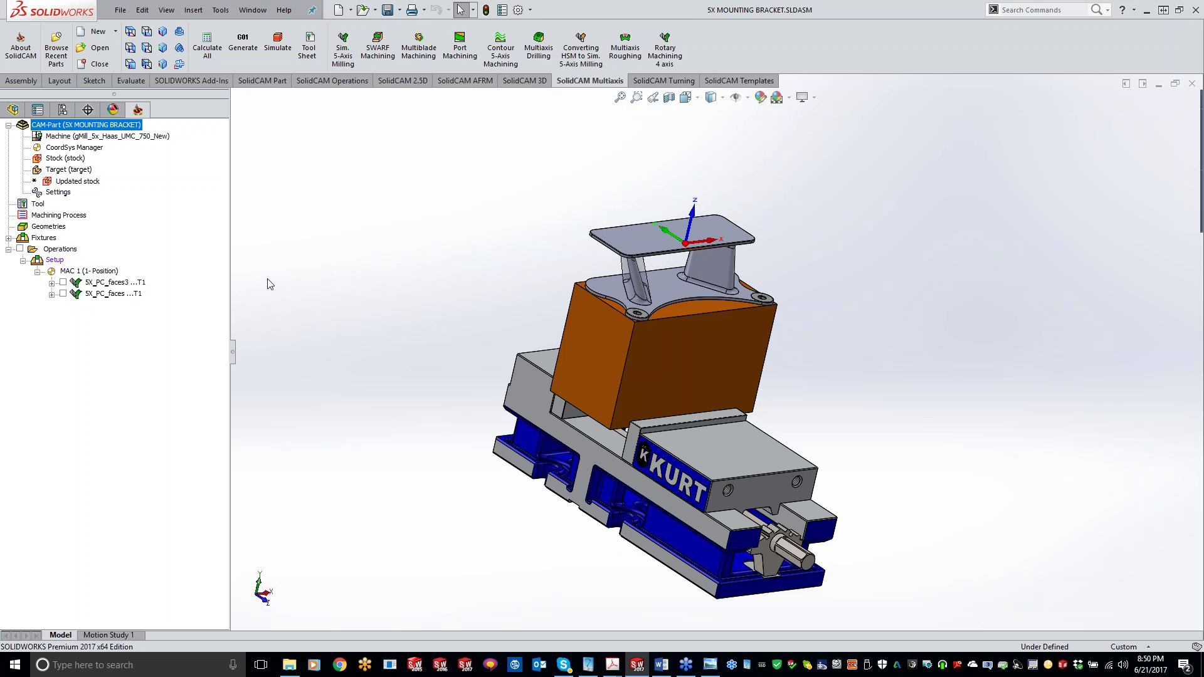
Delete both existing operations, 5X_PC_faces3 and 5X_PC_faces, from the mounting bracket's setup.
left_click(115, 283)
left_click(115, 294, "shift")
right_click(114, 295)
left_click(172, 528)
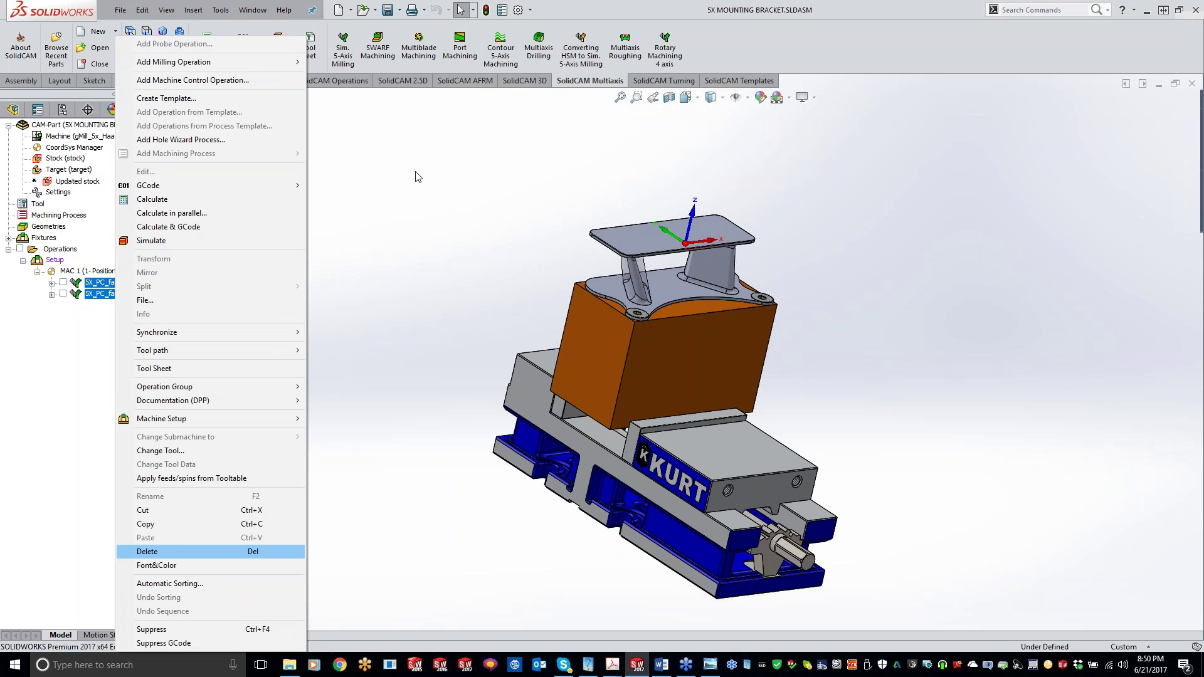
key("Return")
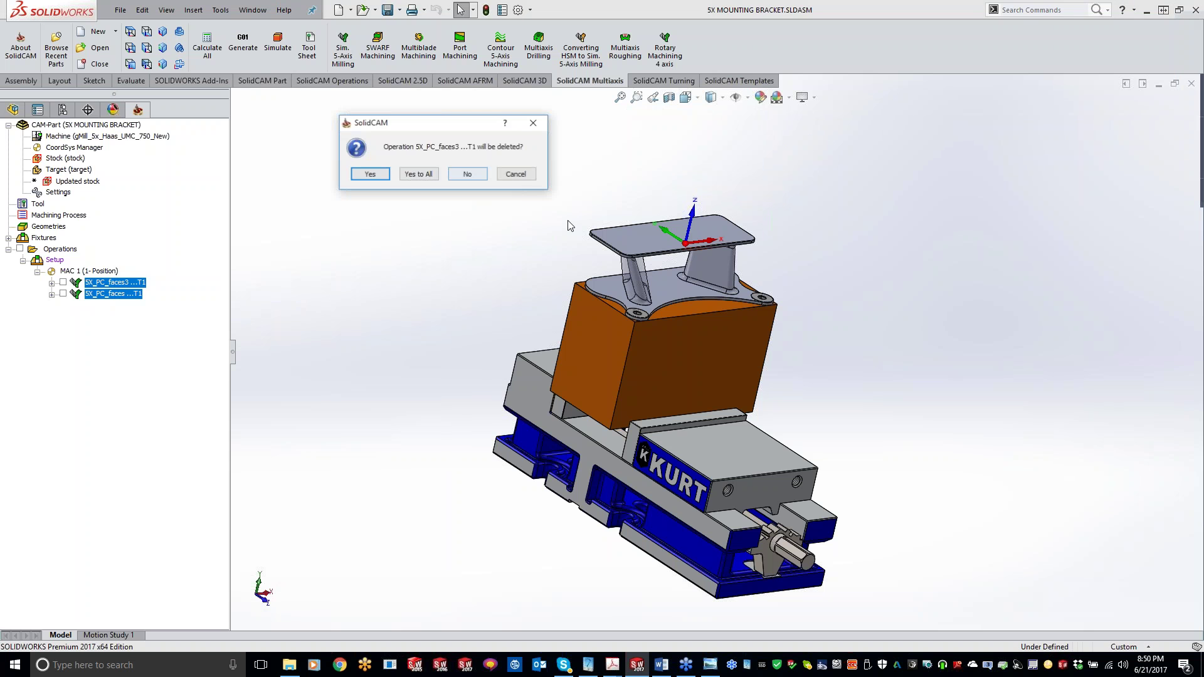
left_click(419, 173)
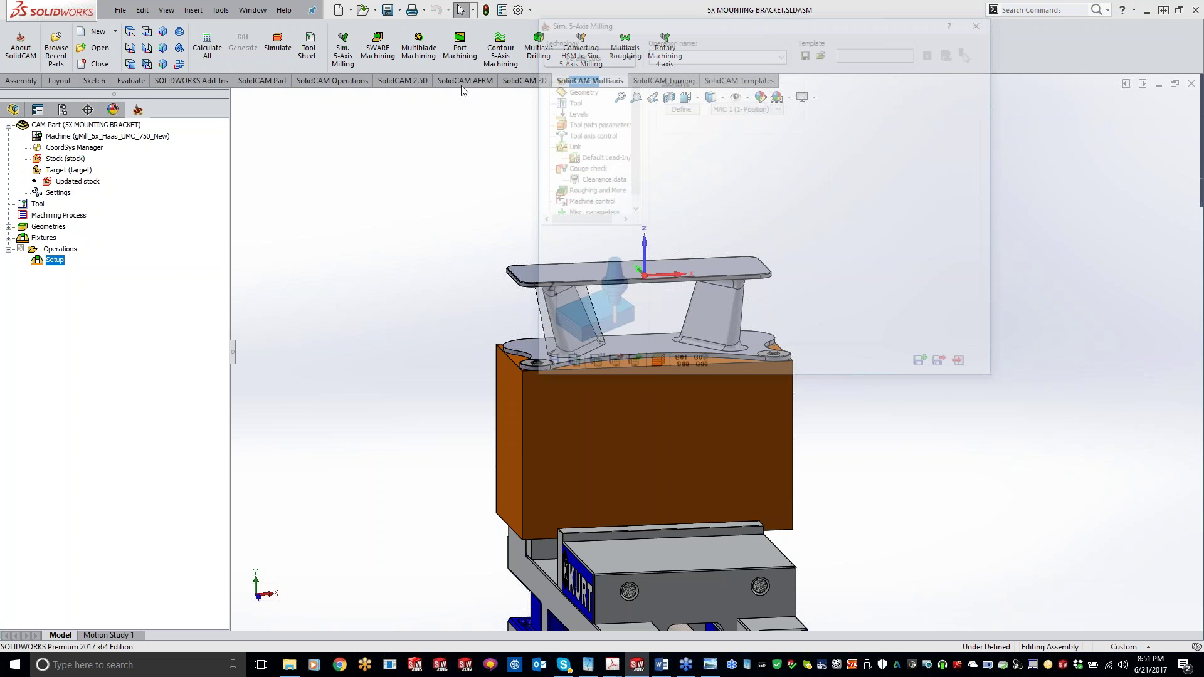
Define drive surface geometry faces1 from all side faces of the bracket's slanted leg and the fillets at both its ends.
left_click(286, 185)
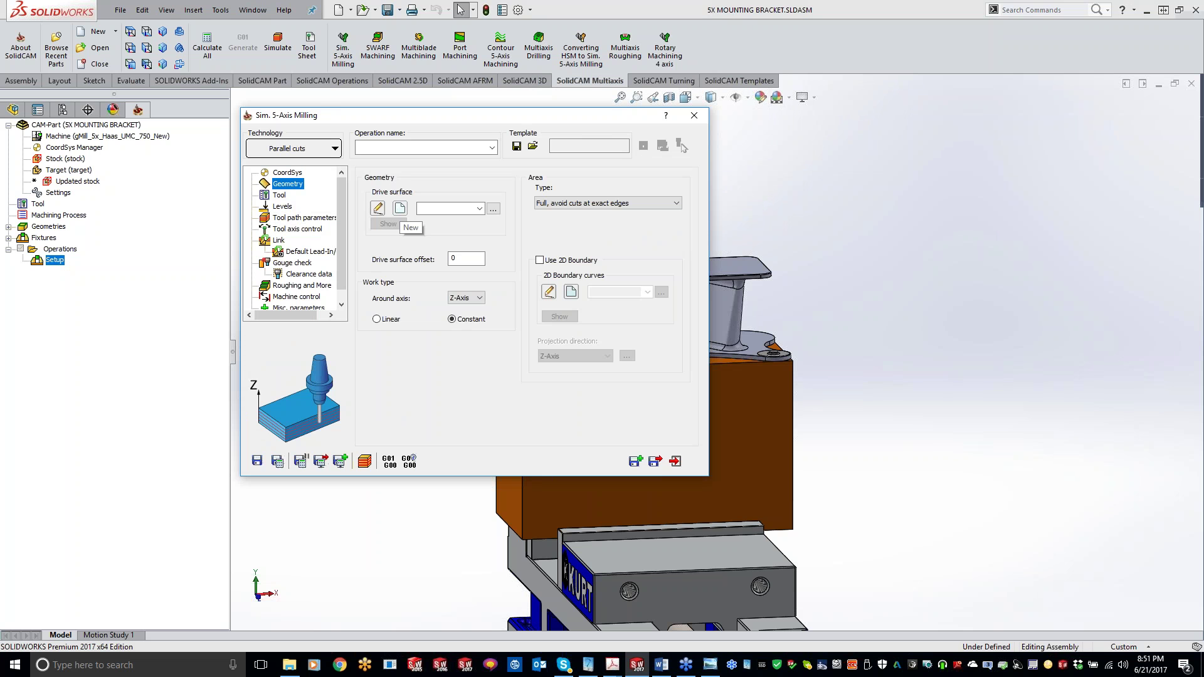
left_click(400, 208)
scroll(491, 284, "down", 5)
left_click(338, 312)
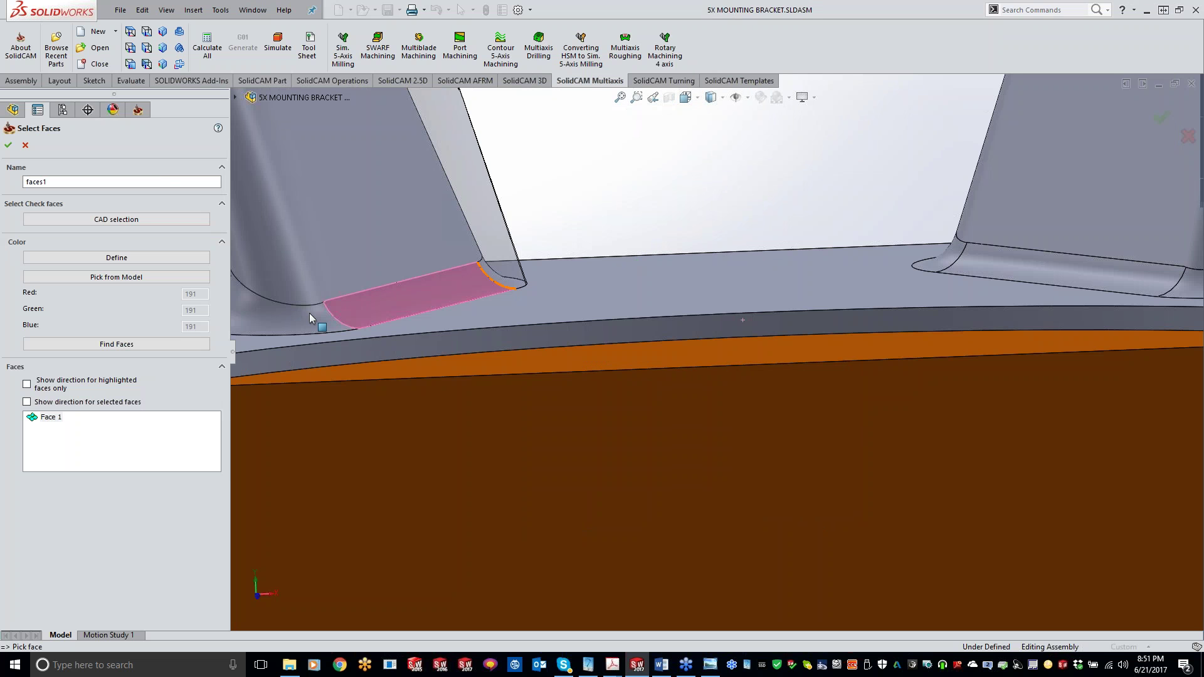
left_click(310, 315)
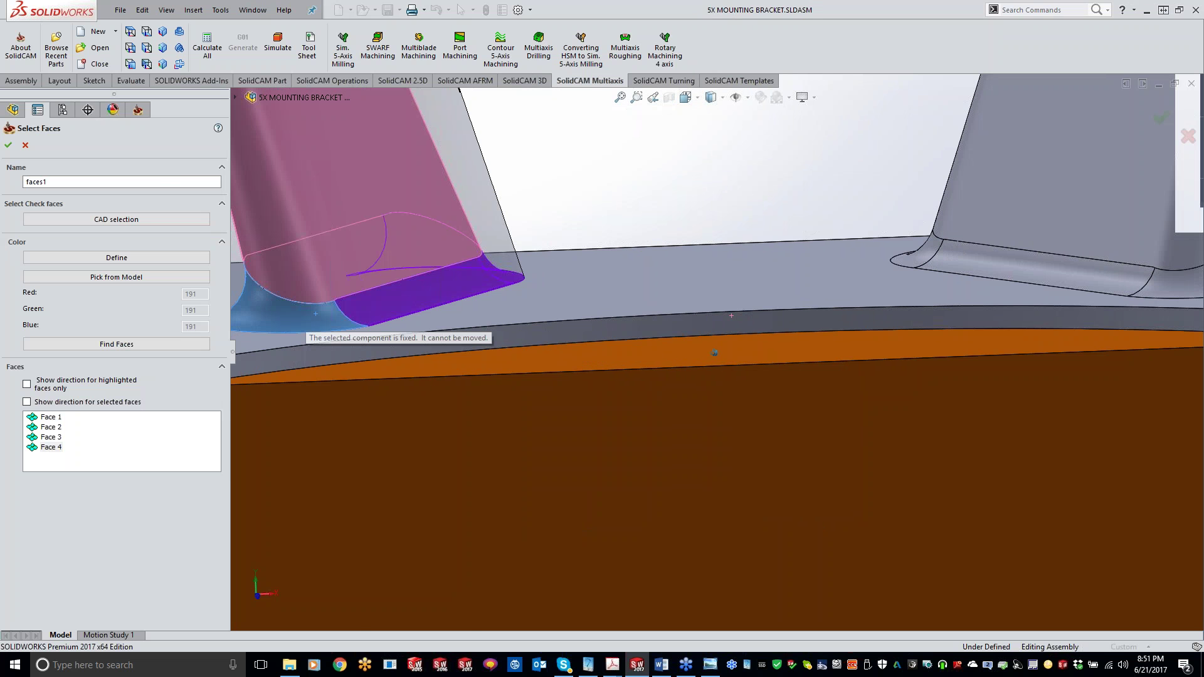
left_click(714, 353)
mouse_move(714, 353)
middle_mouse_down()
mouse_move(693, 387)
mouse_move(726, 355)
middle_mouse_up()
left_click(581, 201)
left_click(581, 202)
middle_click_drag(582, 202, 428, 271)
left_click(558, 269)
left_click(712, 352)
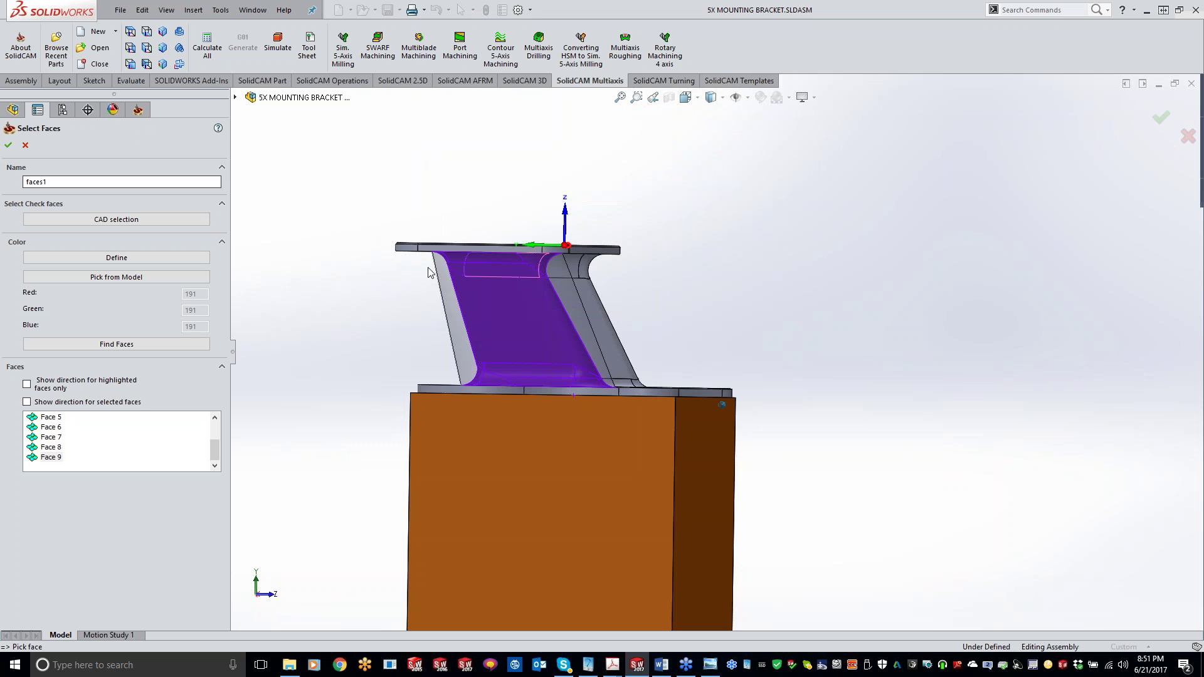
left_click(8, 145)
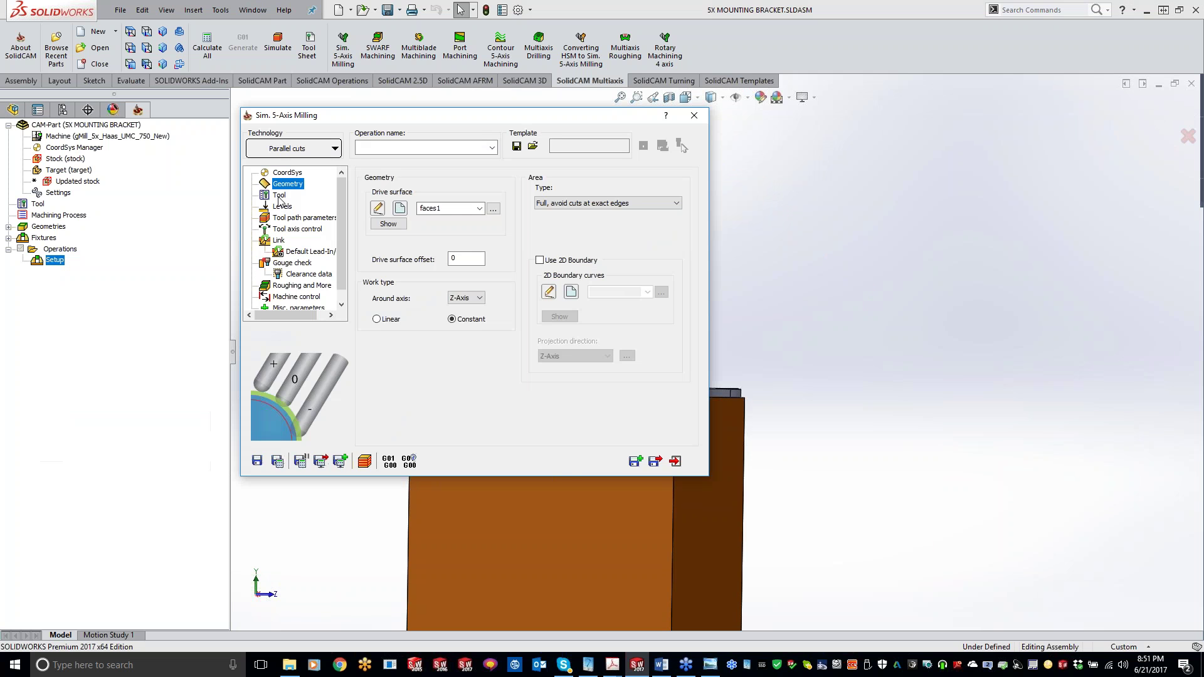
Assign the 0.25 inch ball nose mill and set the clearance area to a cylinder parallel to Z with radius 5.
left_click(279, 196)
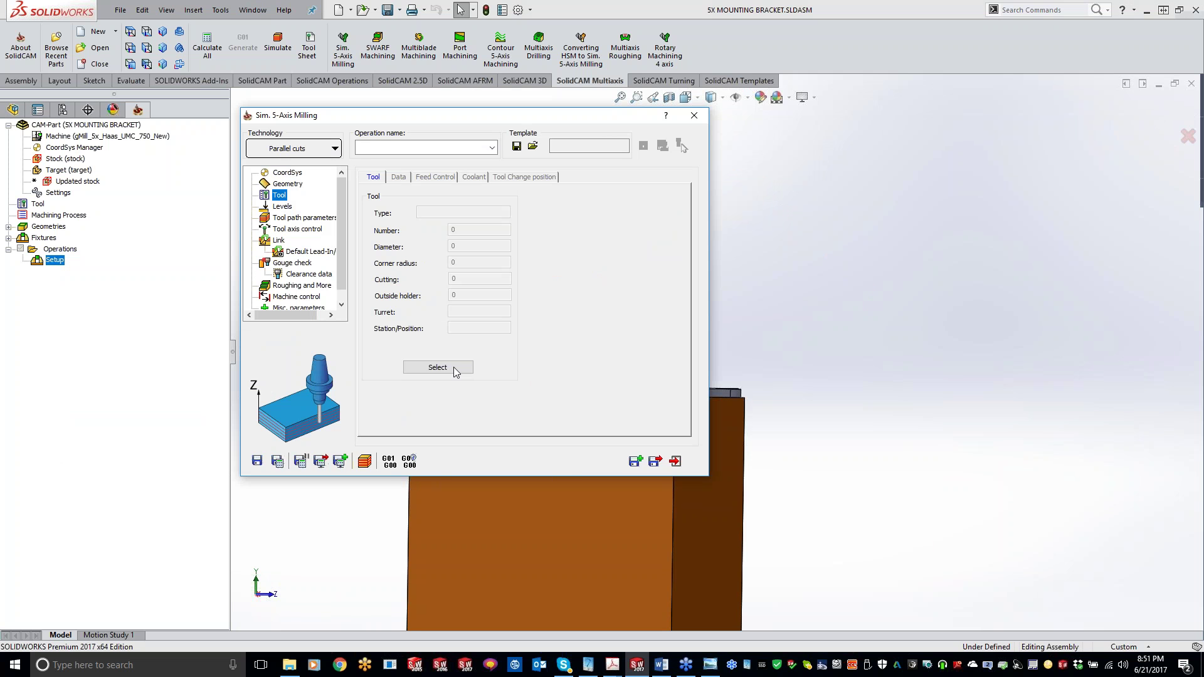
left_click(453, 366)
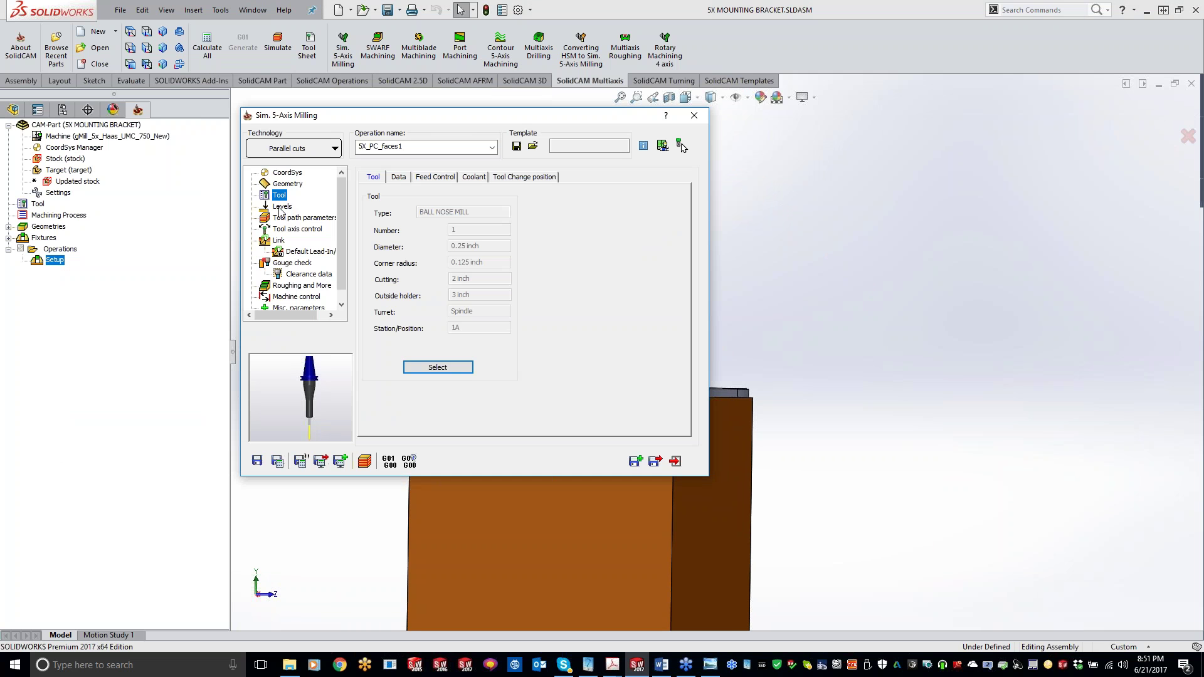
left_click(281, 209)
left_click(403, 216)
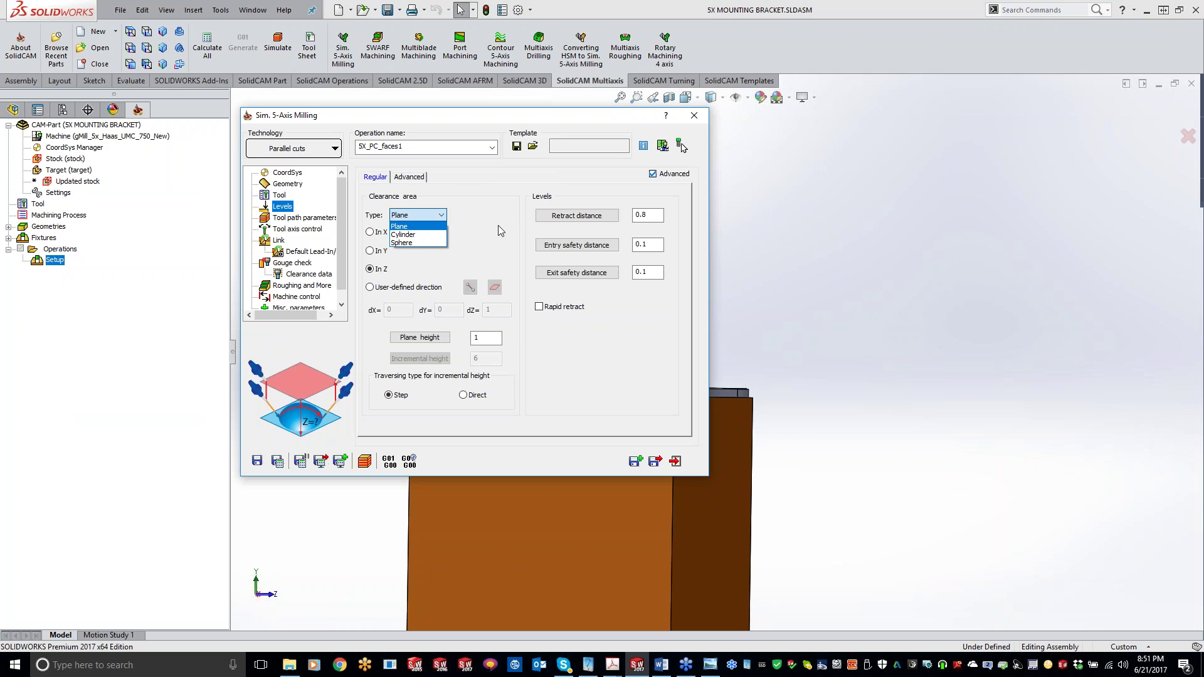
key("Down")
key("Return")
key("Tab")
type("5")
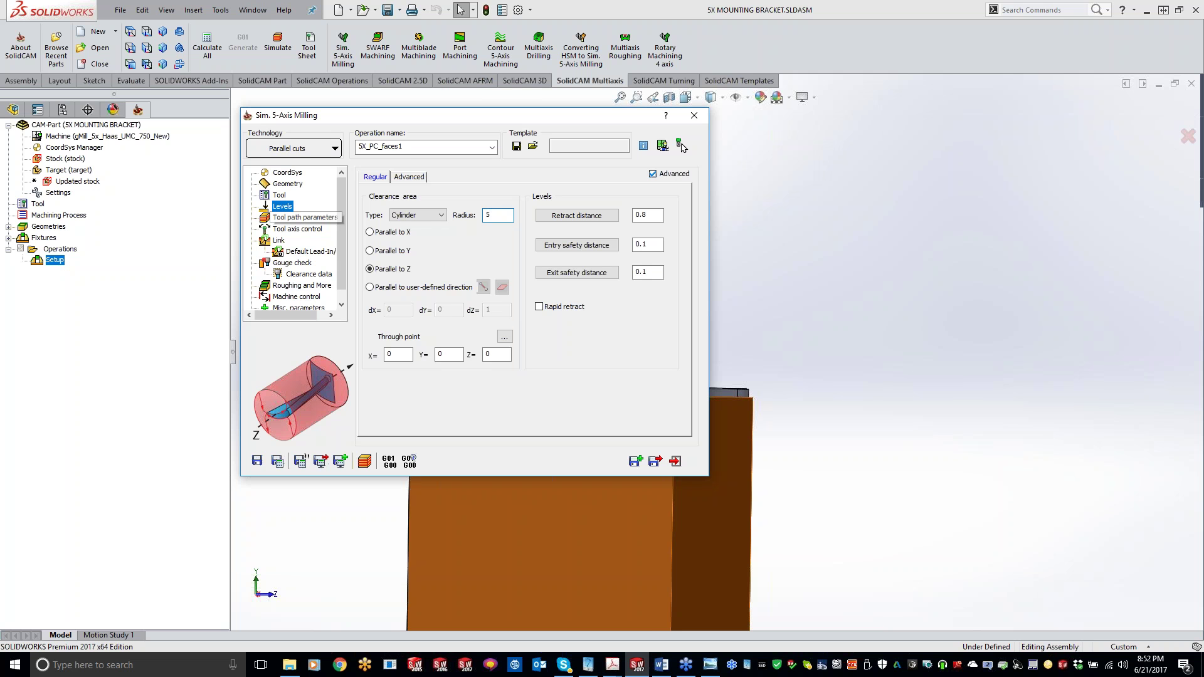
Set the cutting method to Spiral, save and calculate the operation, and inspect the tool path on the leg.
left_click(298, 217)
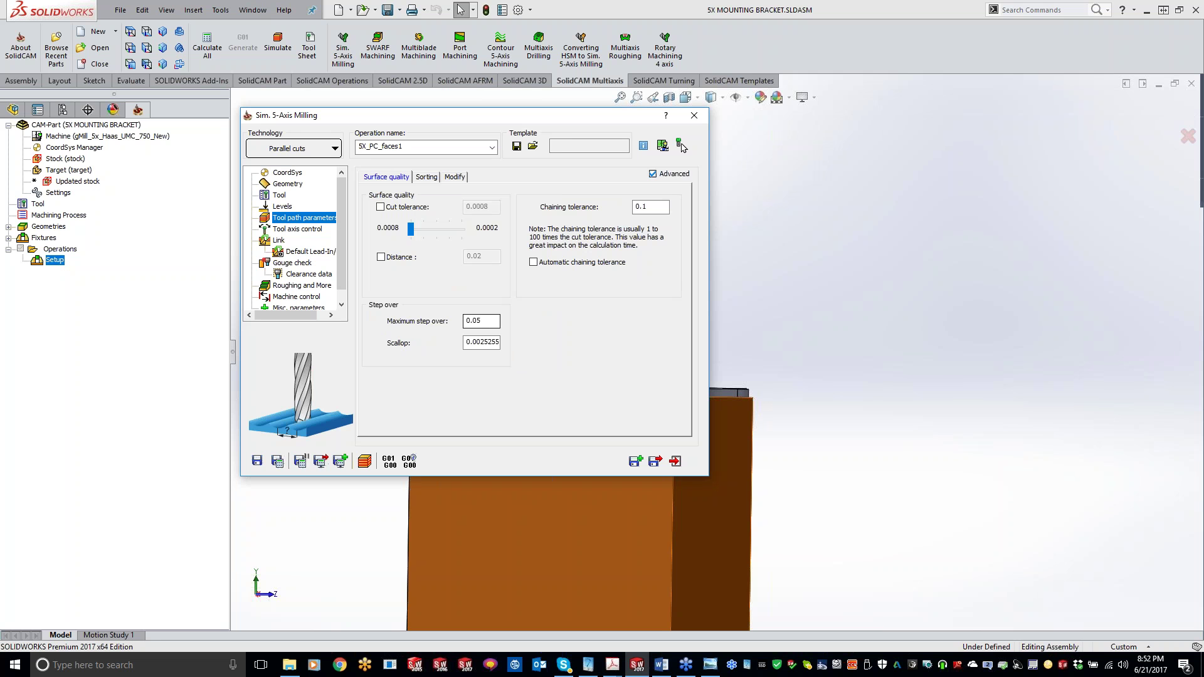
left_click(427, 176)
left_click(475, 211)
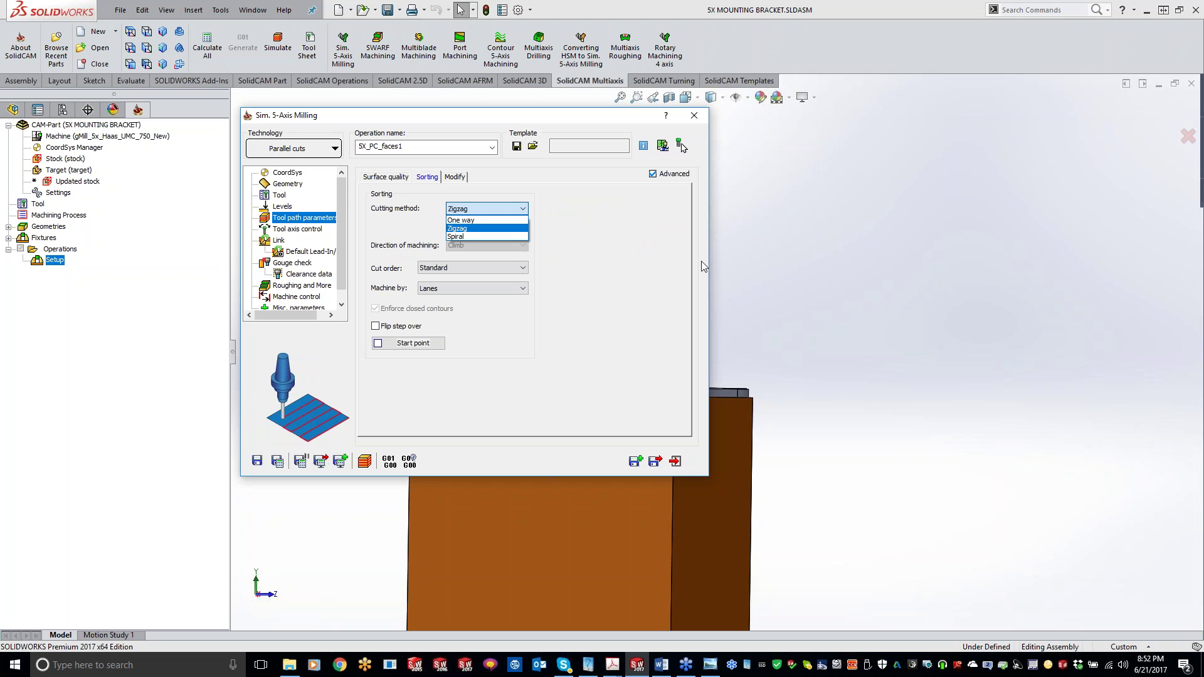
key("Down")
key("Return")
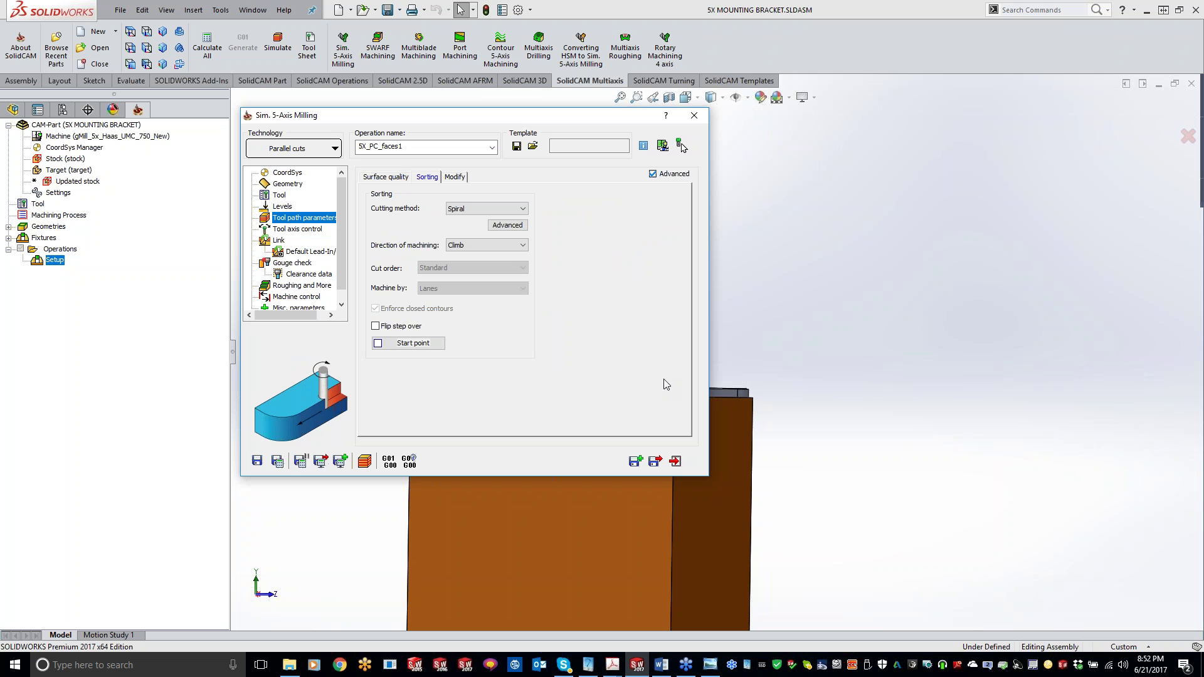
left_click(276, 462)
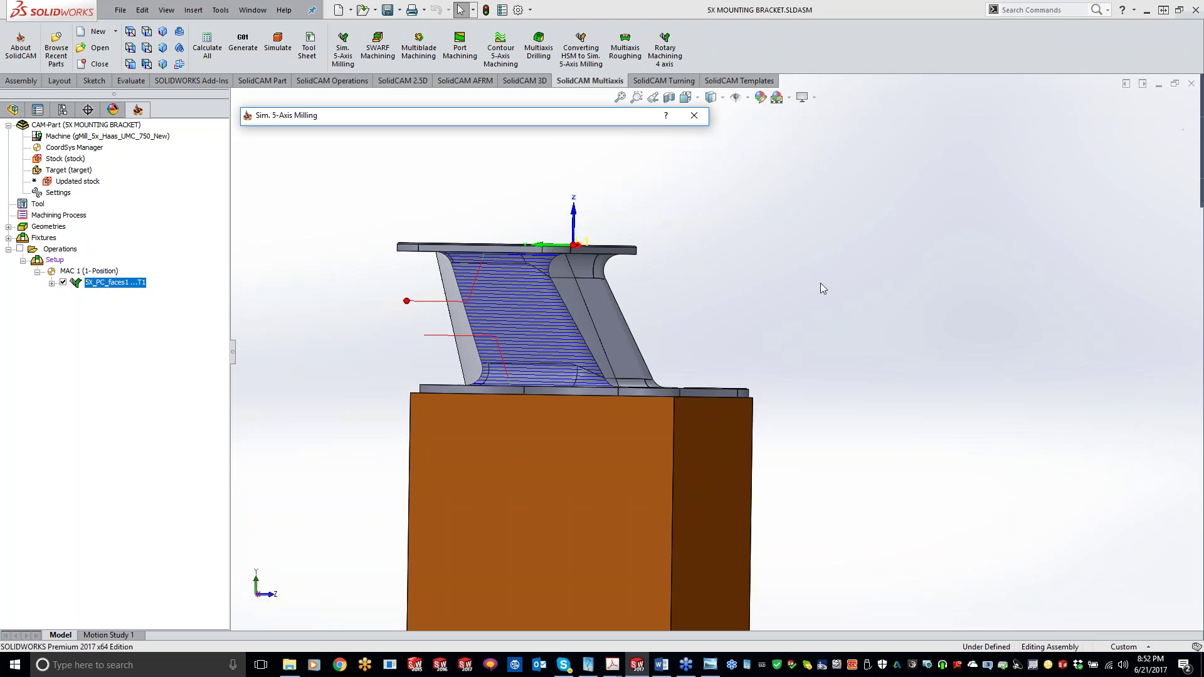
middle_click_drag(820, 287, 783, 333)
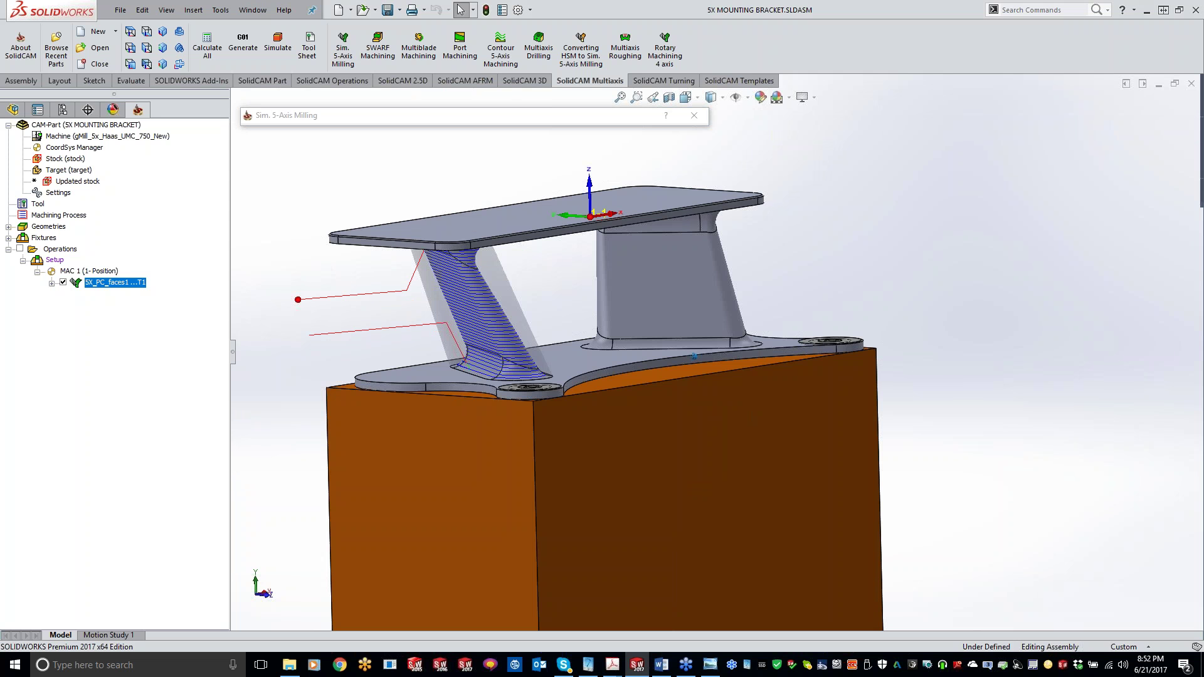
middle_click_drag(463, 297, 509, 402)
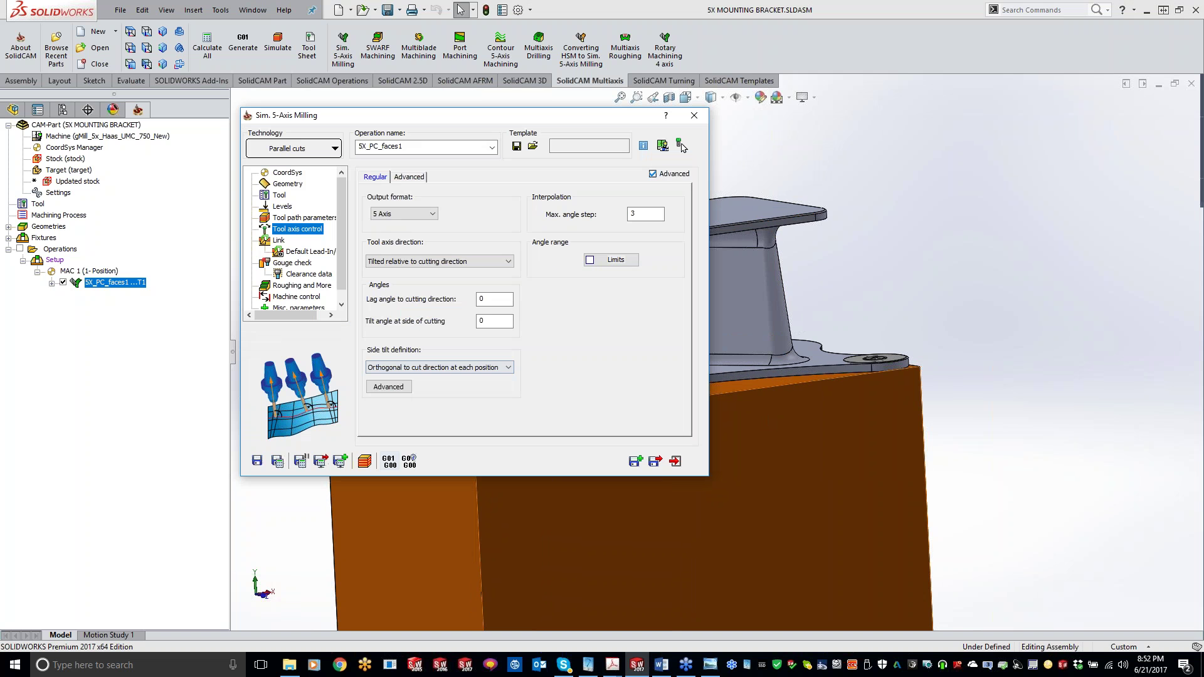
Simulate 5X_PC_faces1 in SolidVerify with clash monitoring stopped for the current operation, pause the run, and exit the simulation.
left_click(680, 146)
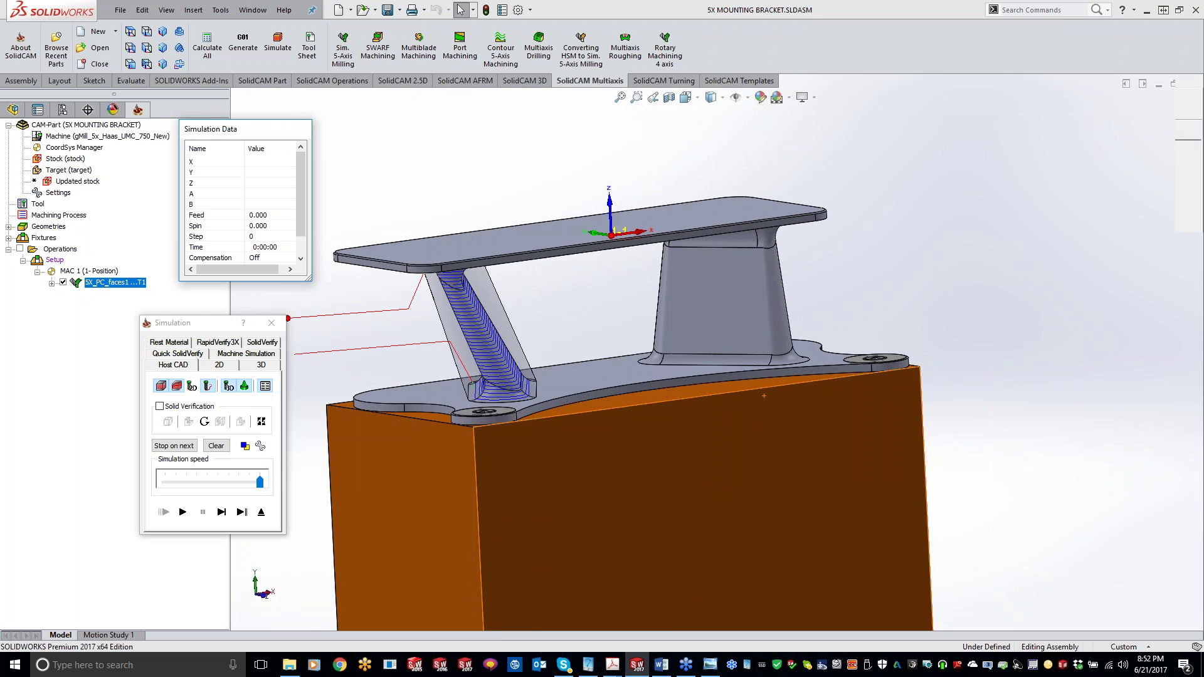
left_click(262, 341)
left_click(183, 512)
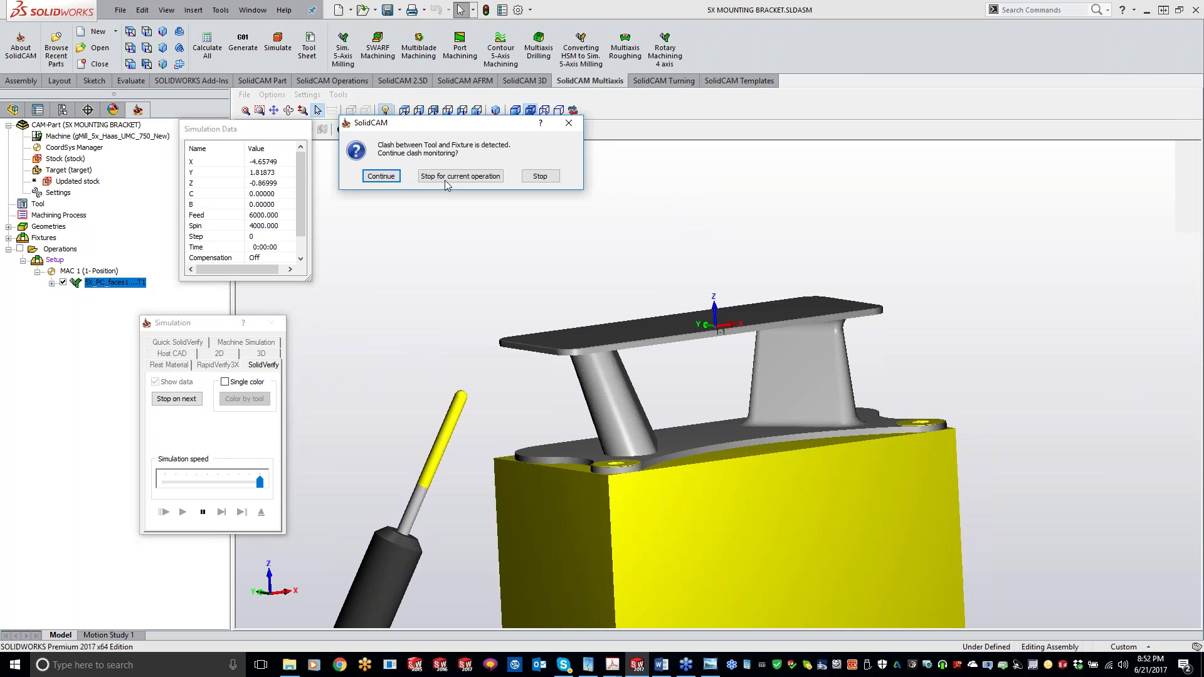
left_click(466, 176)
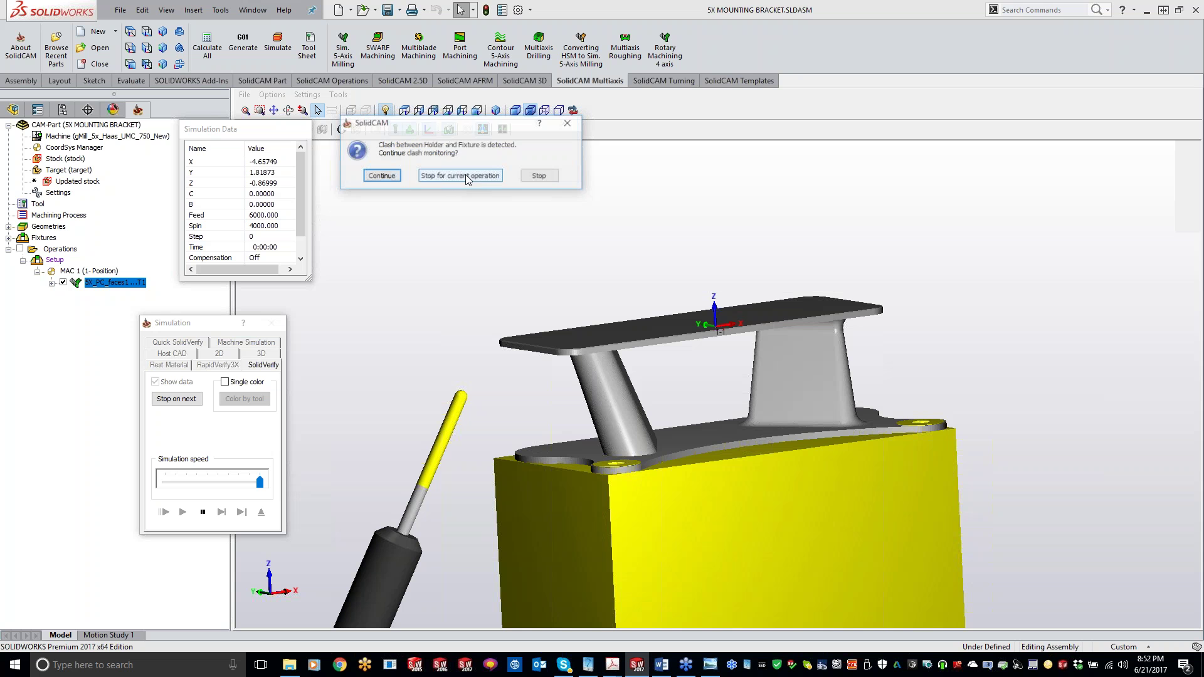
left_click(465, 176)
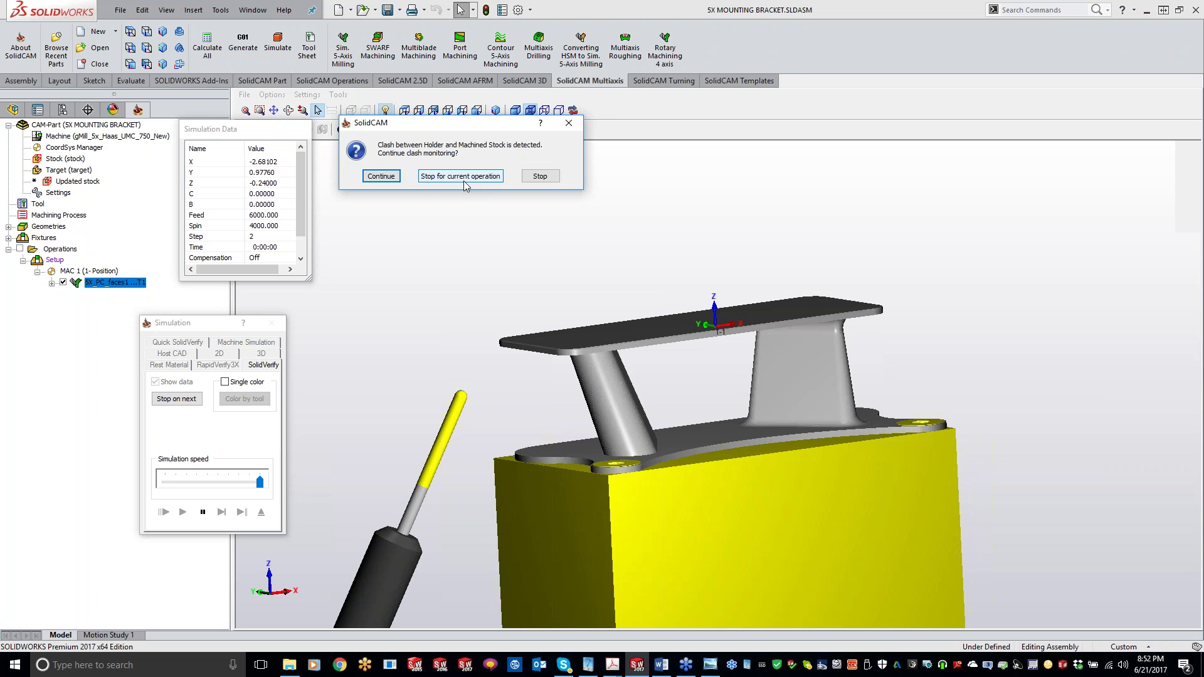
left_click(464, 180)
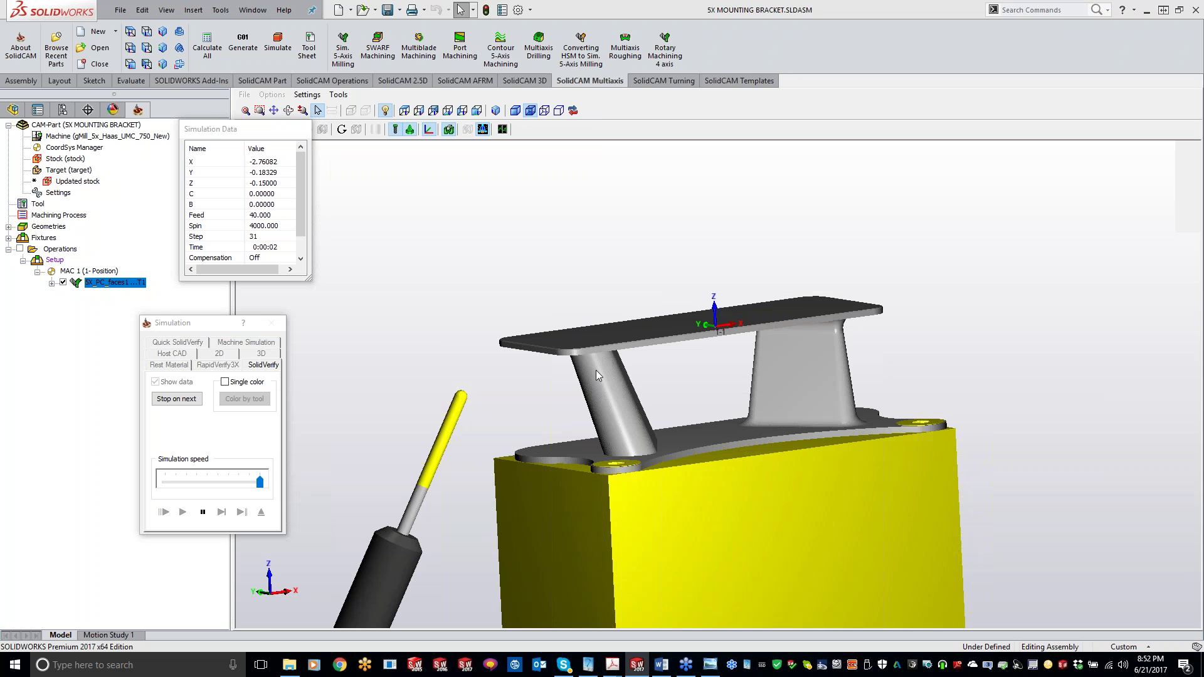
left_click(203, 512)
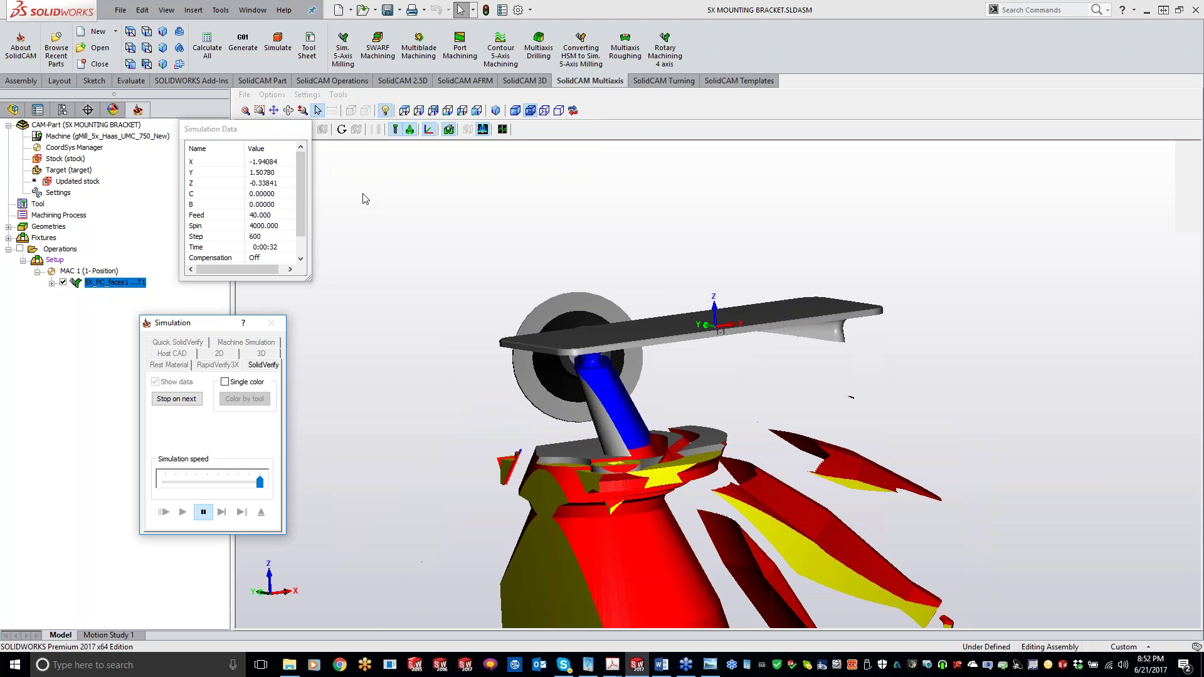
key("Escape")
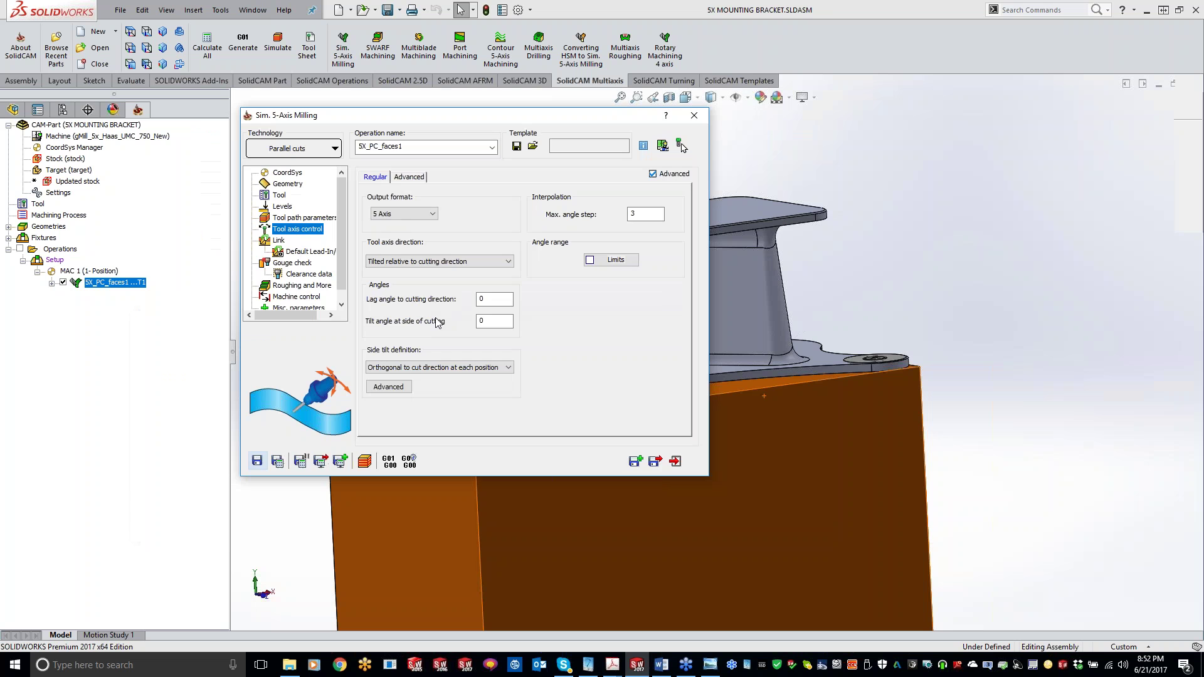
Set the tool axis direction to Tilted to axis by fixed angle with a fixed tilt angle of 90, and recalculate the operation.
left_click(415, 262)
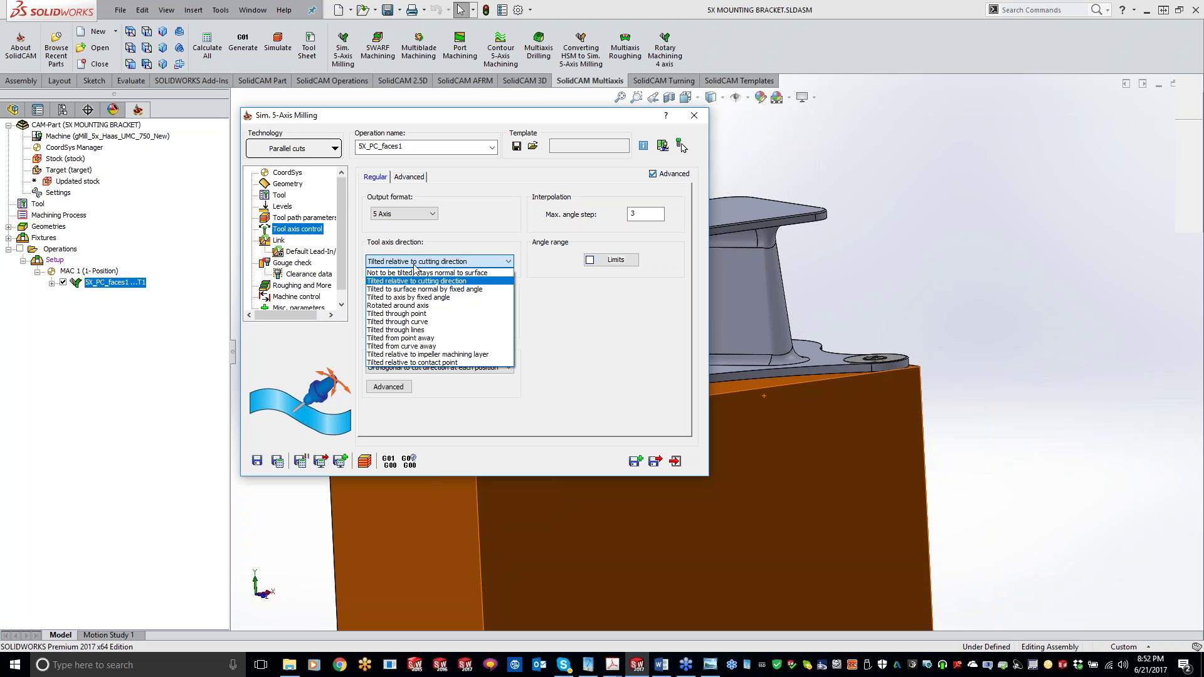
left_click(423, 298)
key("Tab")
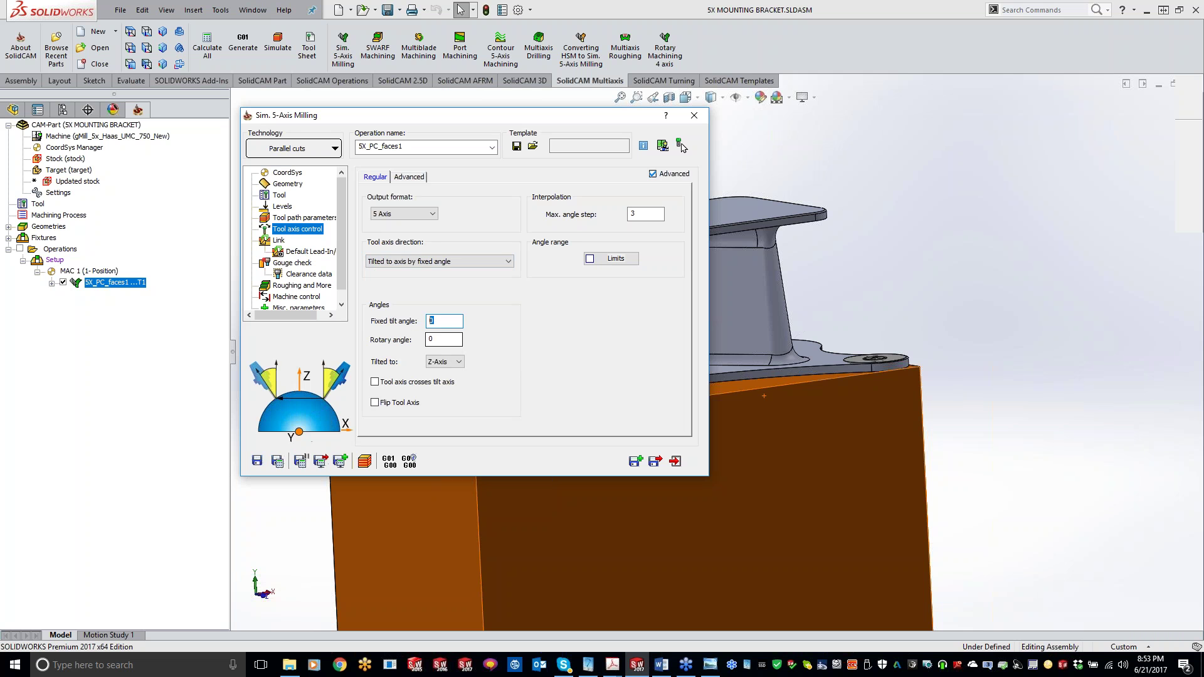
type("9")
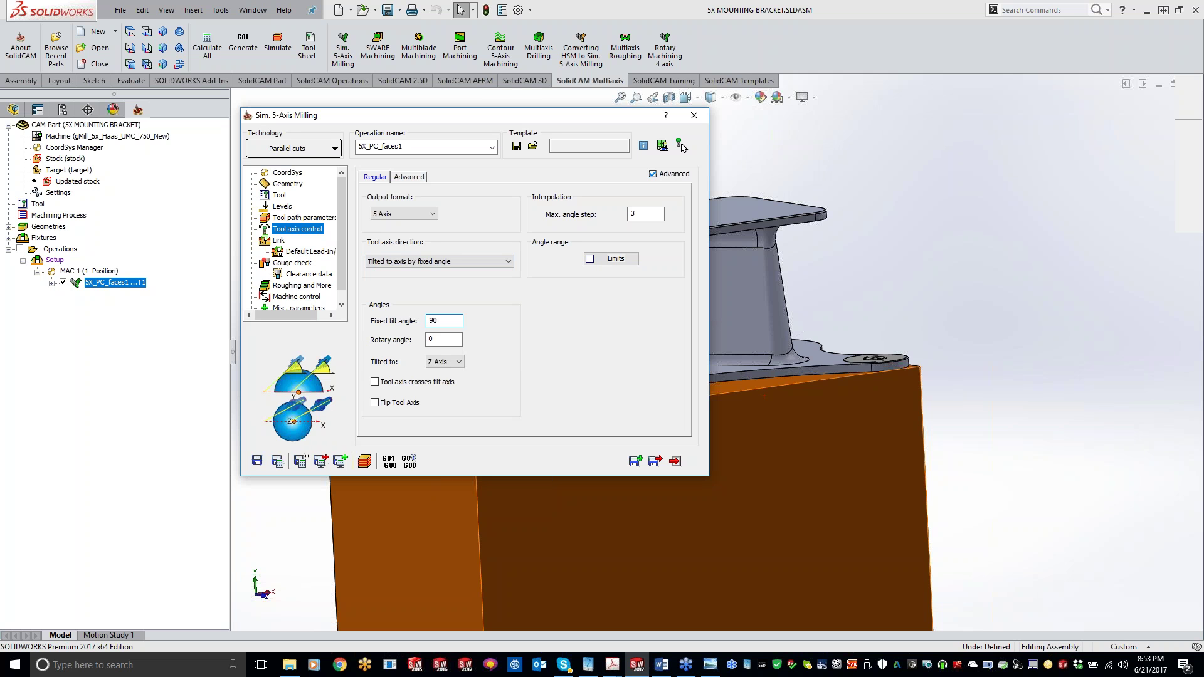
key("Return")
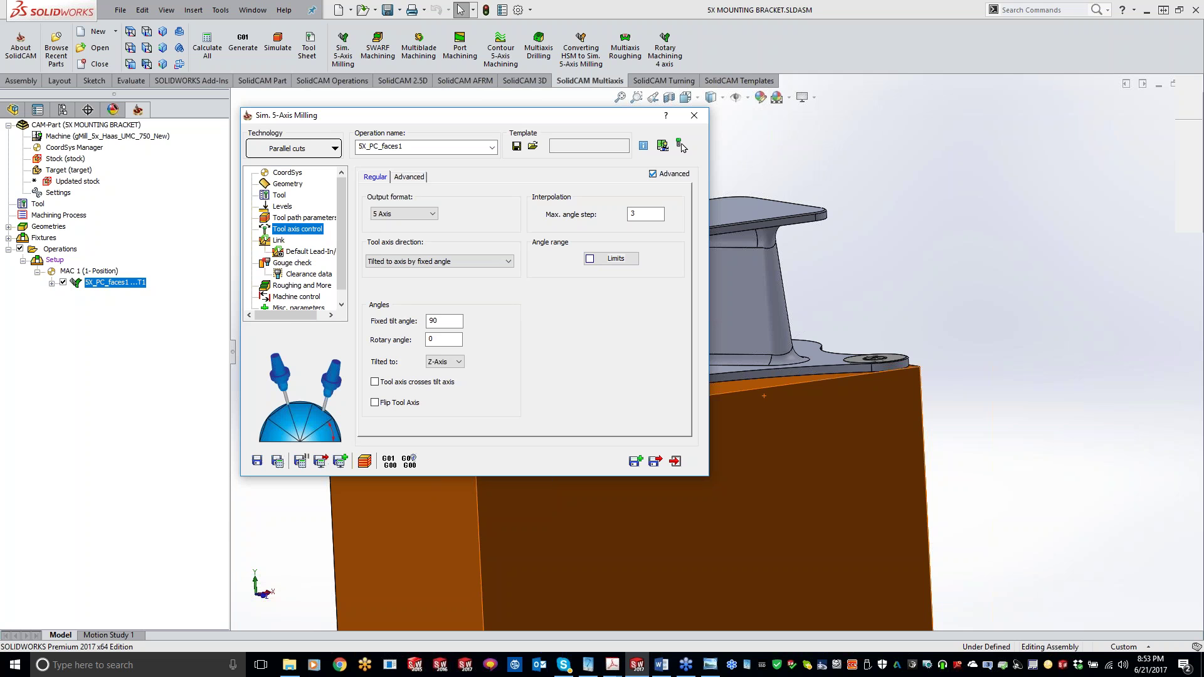
Load the recalculated operation in Machine Simulation and examine the tool and part inside the machine.
left_click(680, 146)
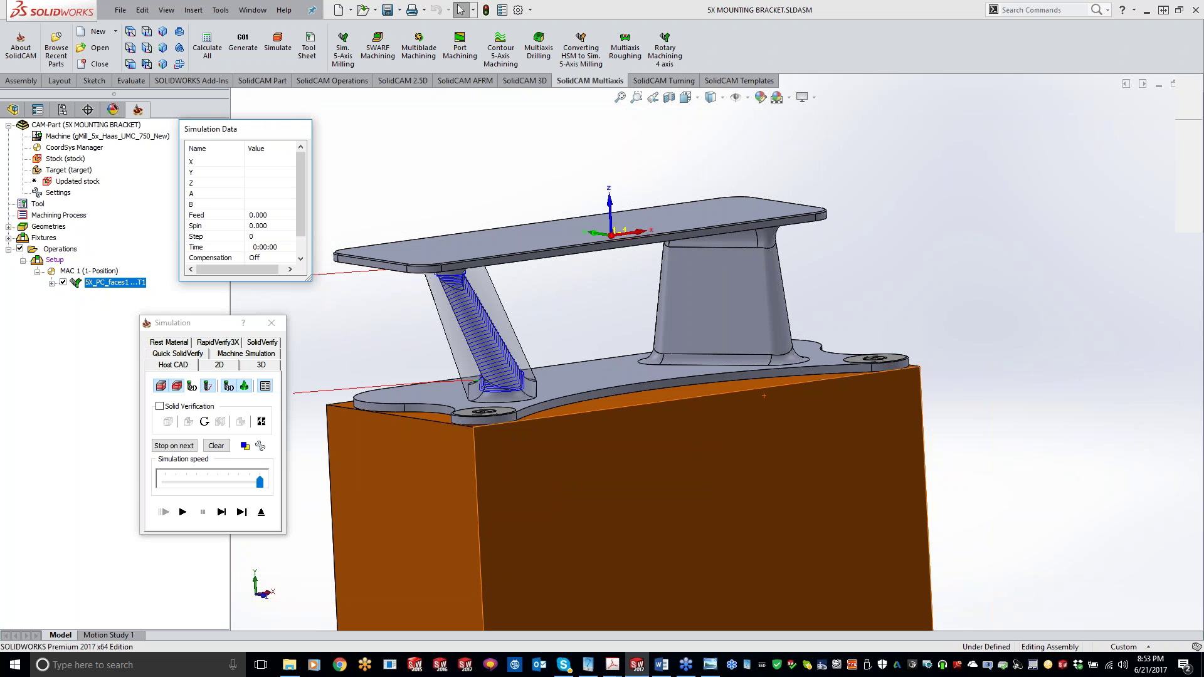
left_click(246, 355)
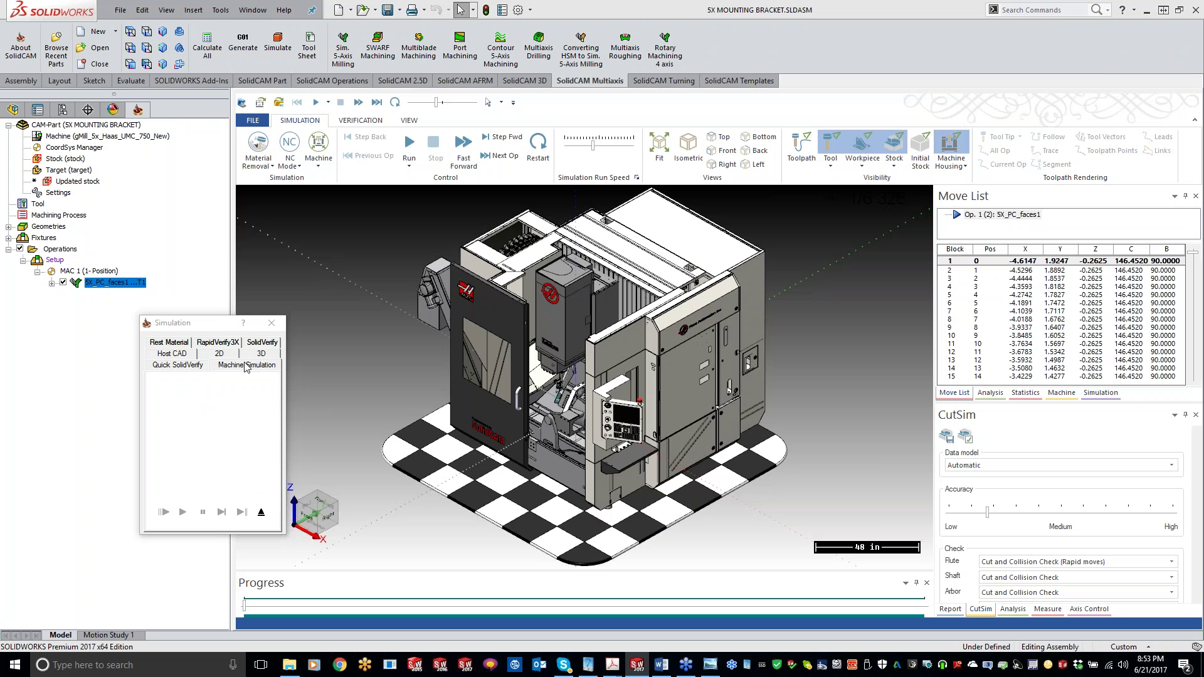
scroll(331, 353, "up", 4)
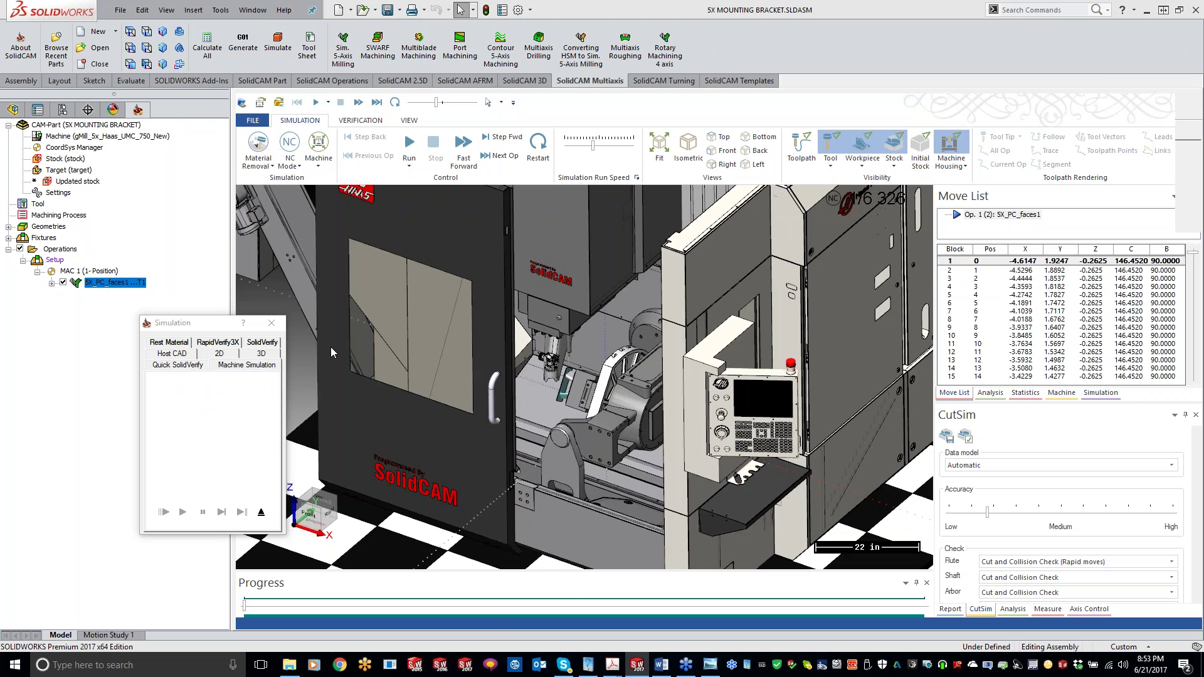
Enter 1 in SolidVerify's general settings, run the simulation of the 90-degree tilted tool path, and exit it.
left_click(262, 341)
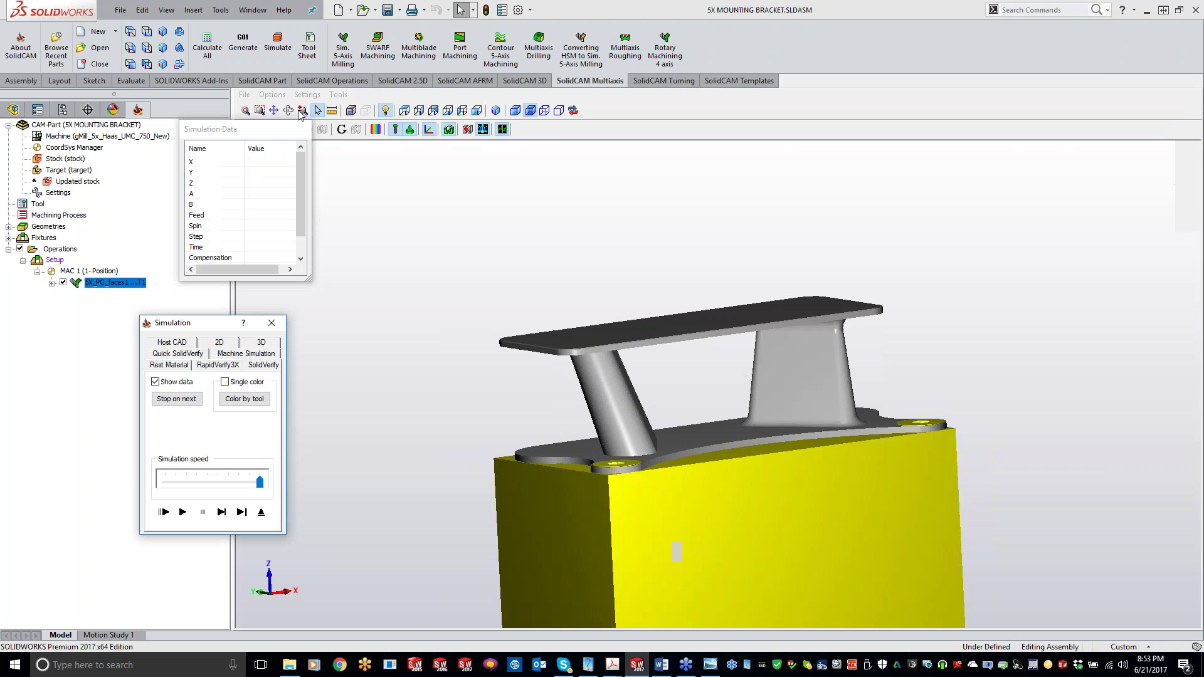
left_click(338, 128)
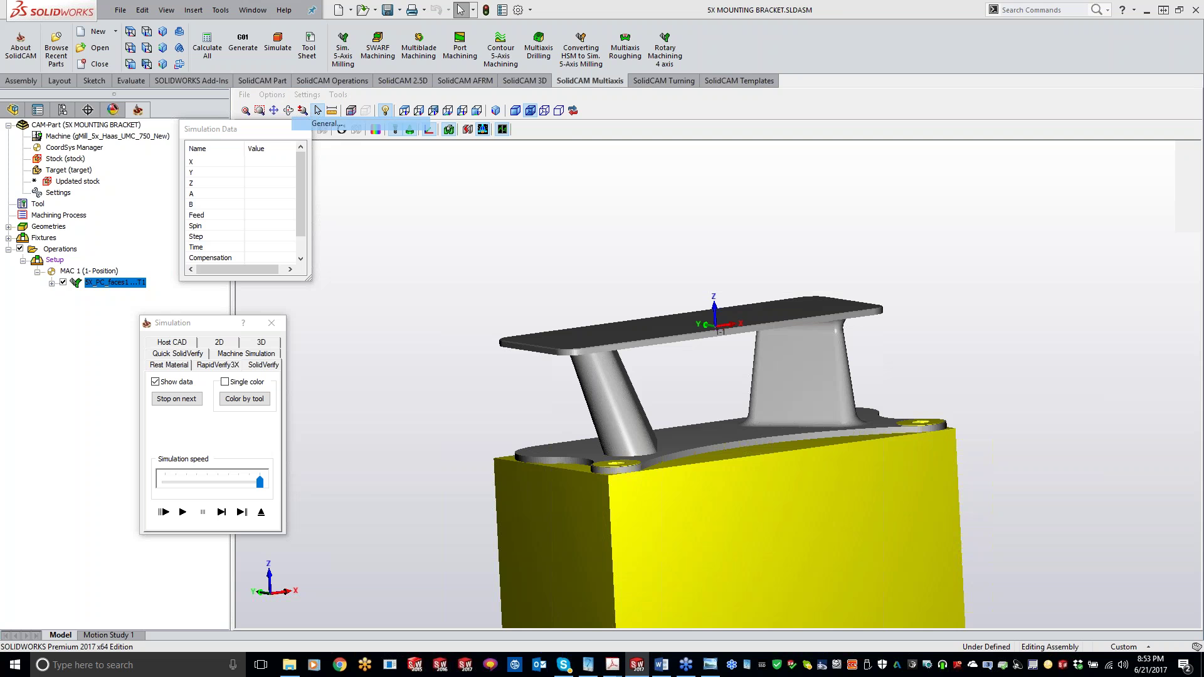
type("1")
key("Return")
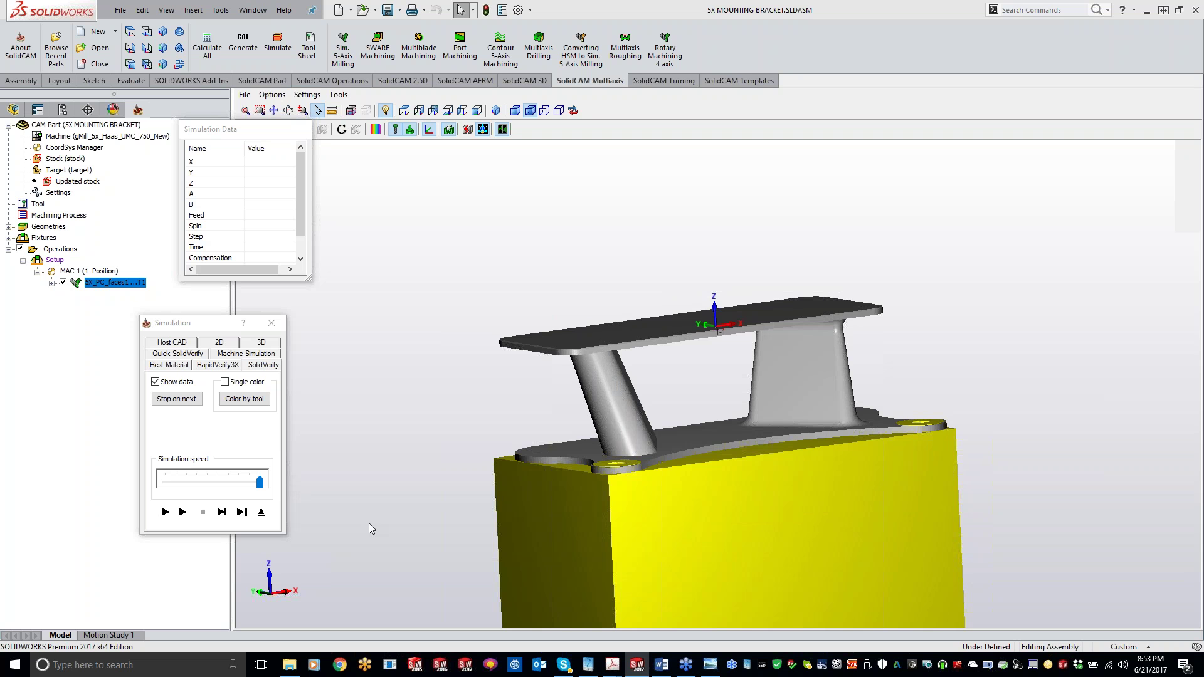
left_click(182, 512)
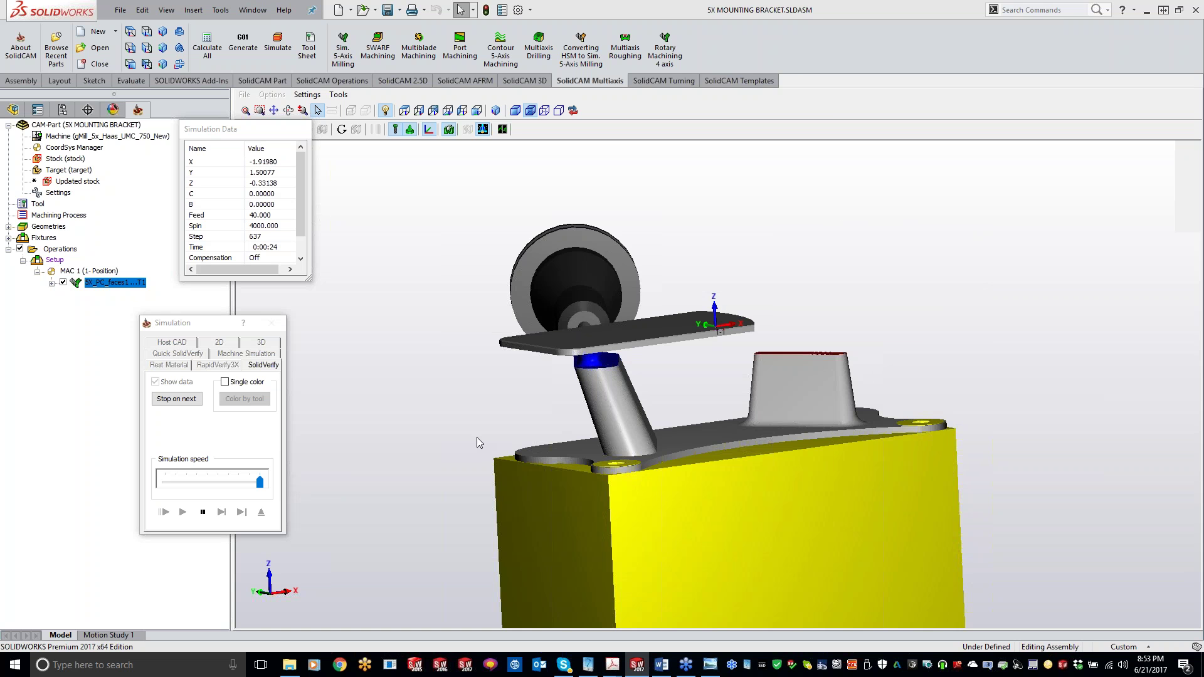
left_click(272, 323)
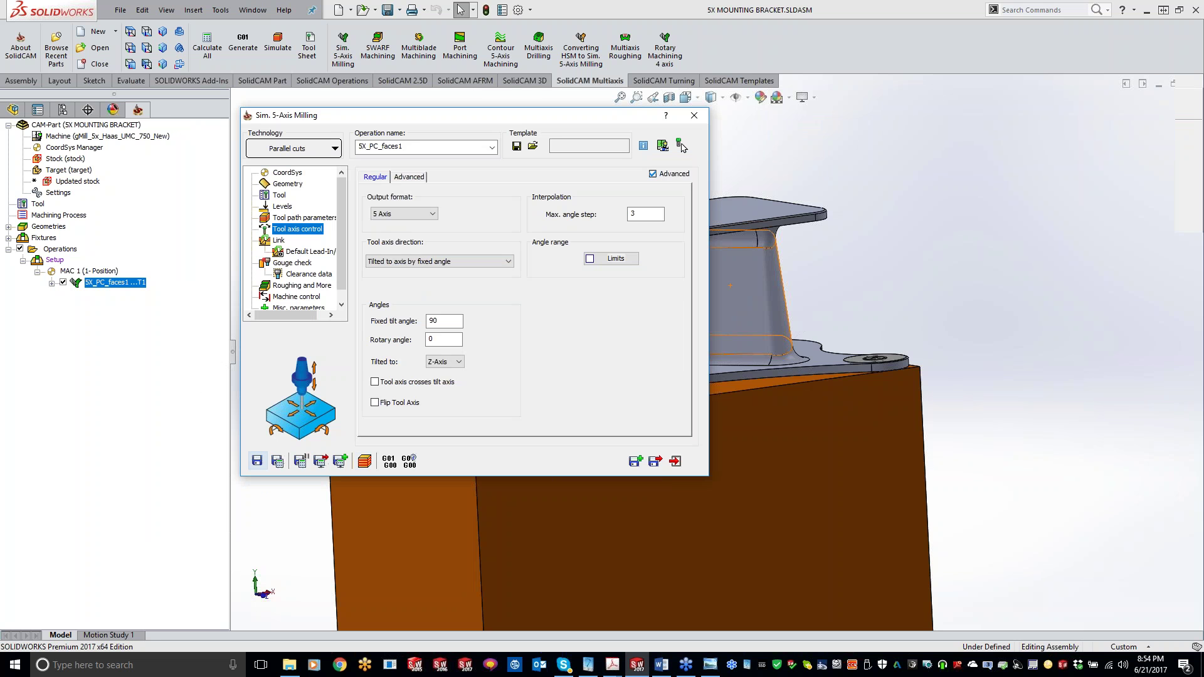
Enable the first gouge check for holder, arbor, tool shaft and tip, exclude drive surfaces, and use faces6 as check surfaces.
left_click(294, 263)
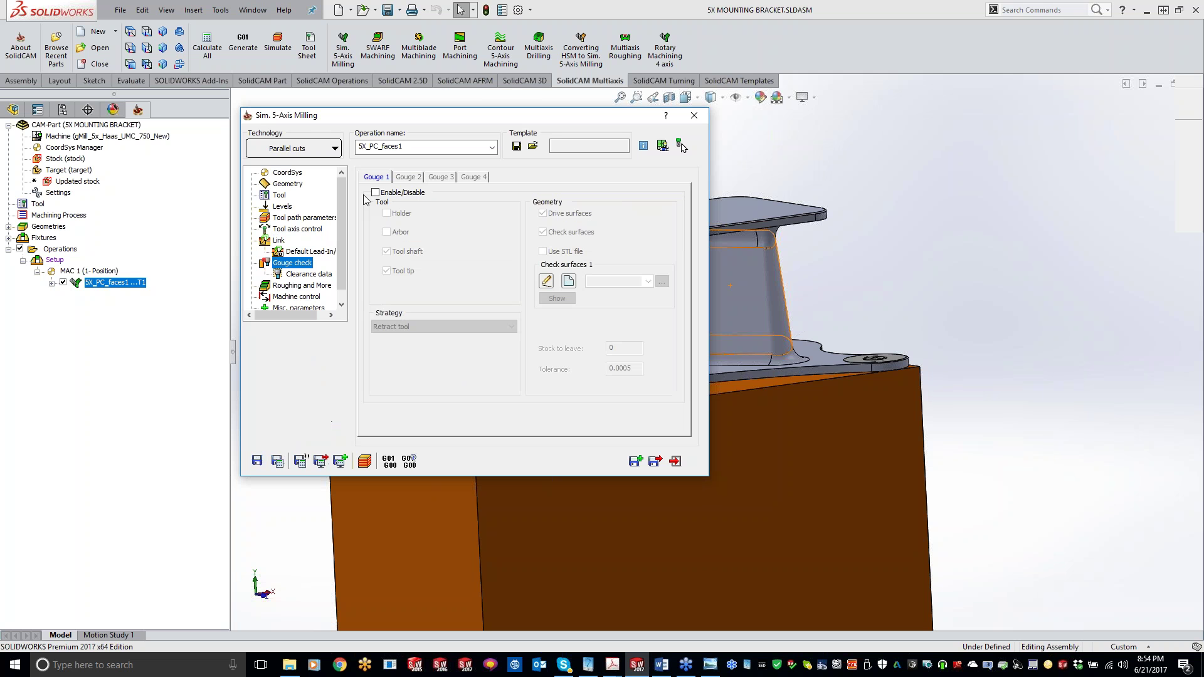
left_click(375, 192)
left_click(387, 214)
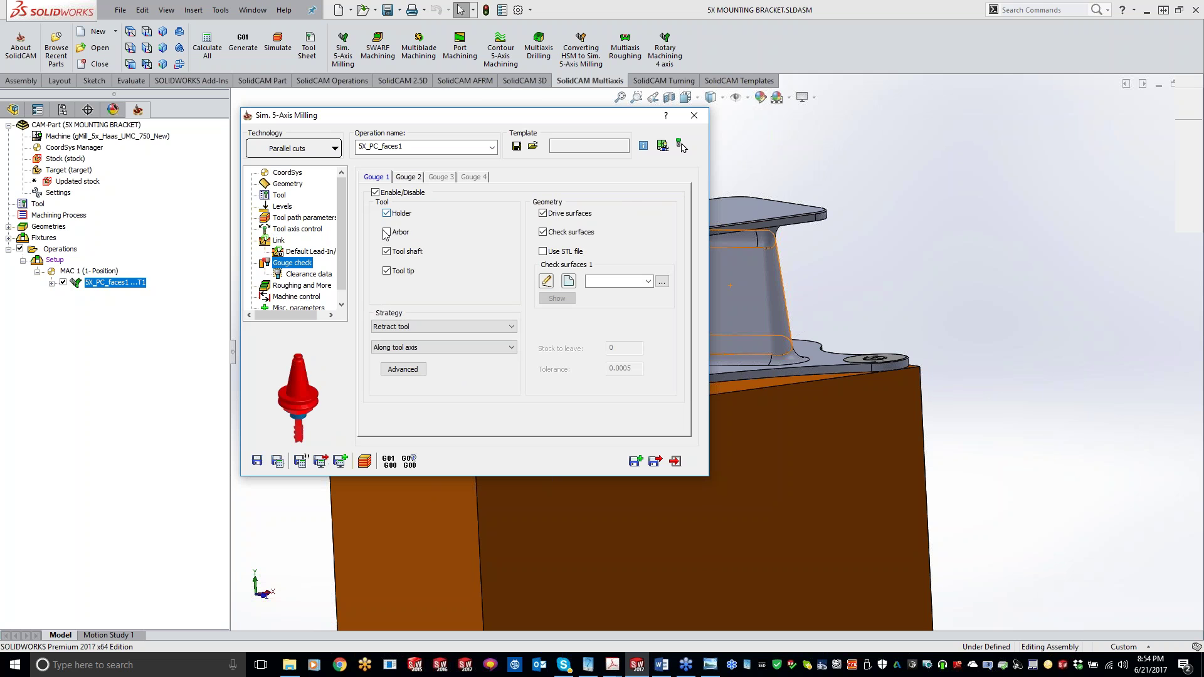
left_click(386, 232)
left_click(542, 214)
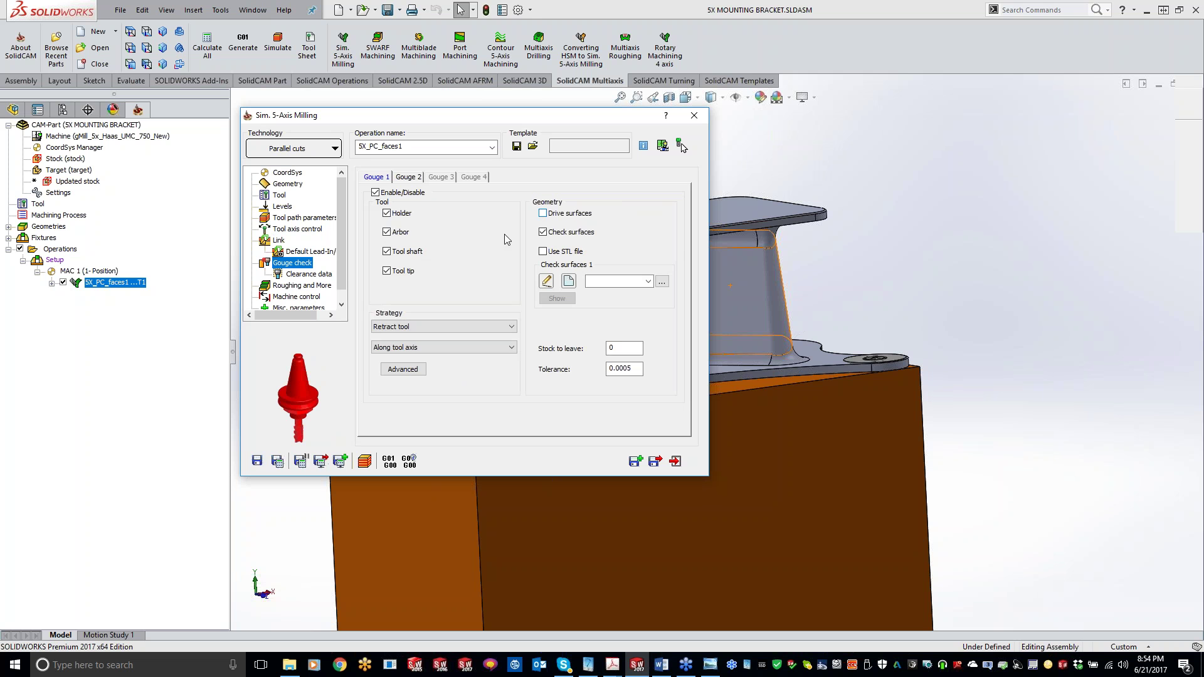
left_click(649, 283)
left_click(644, 309)
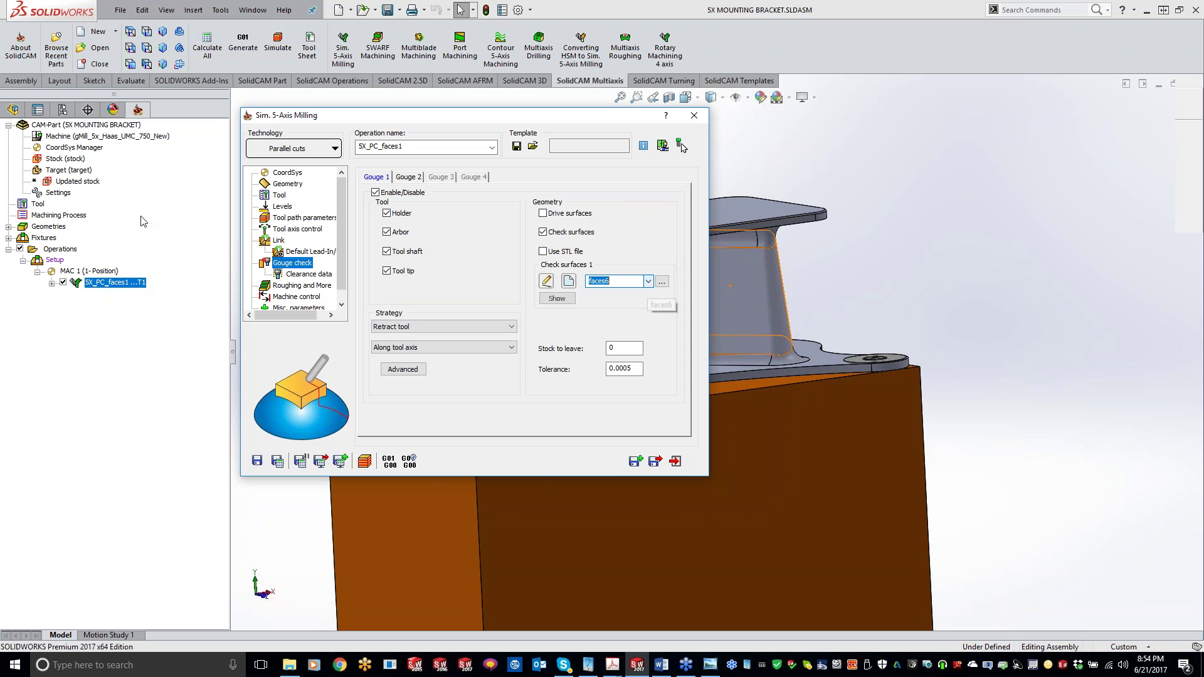
Show the faces6 check surfaces on the bracket, examine which faces they cover from several angles, and return to the operation.
left_click(556, 299)
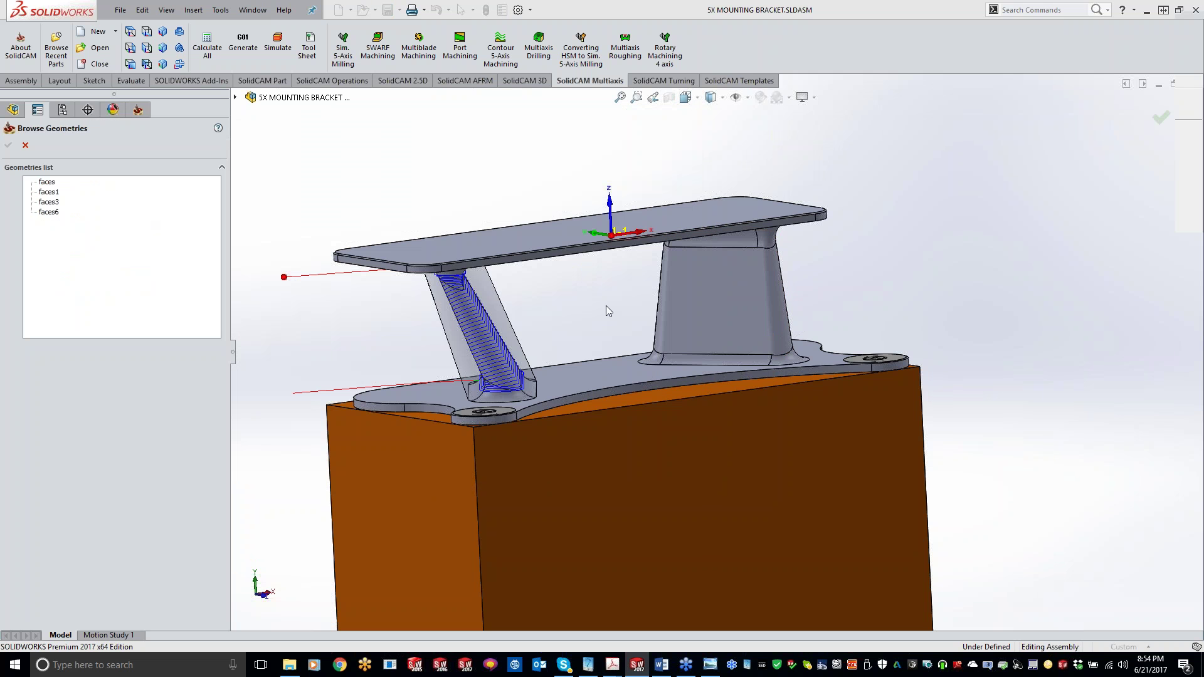
middle_click_drag(332, 162, 334, 123)
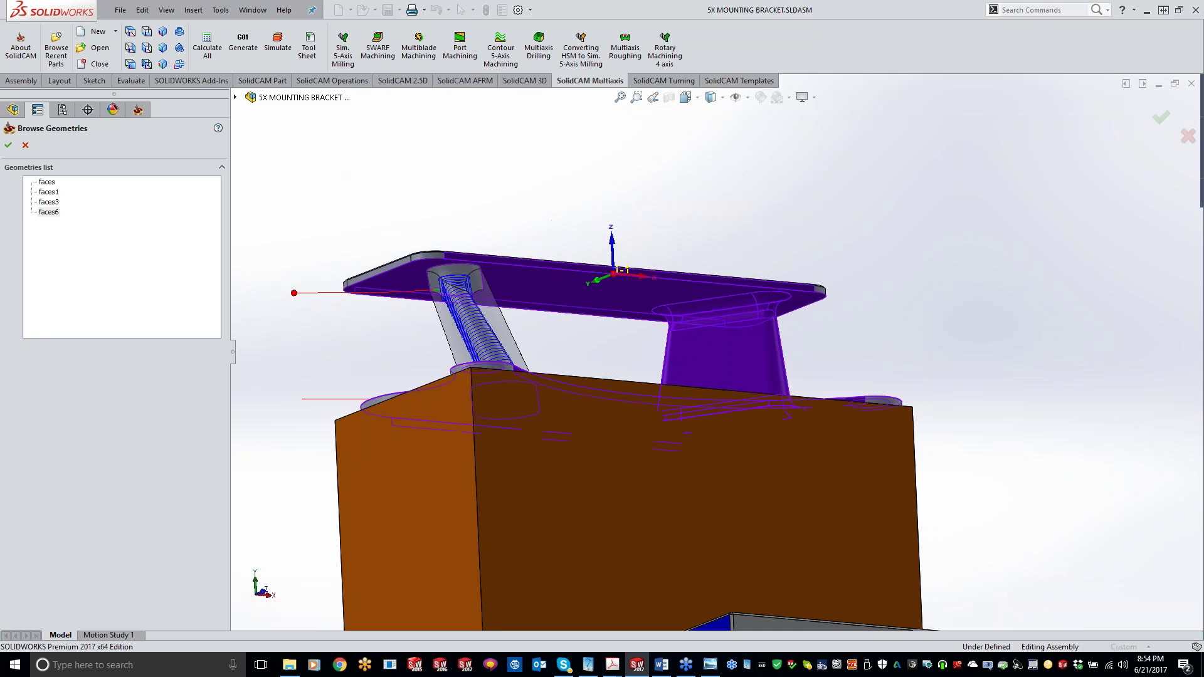
middle_click_drag(581, 424, 563, 441)
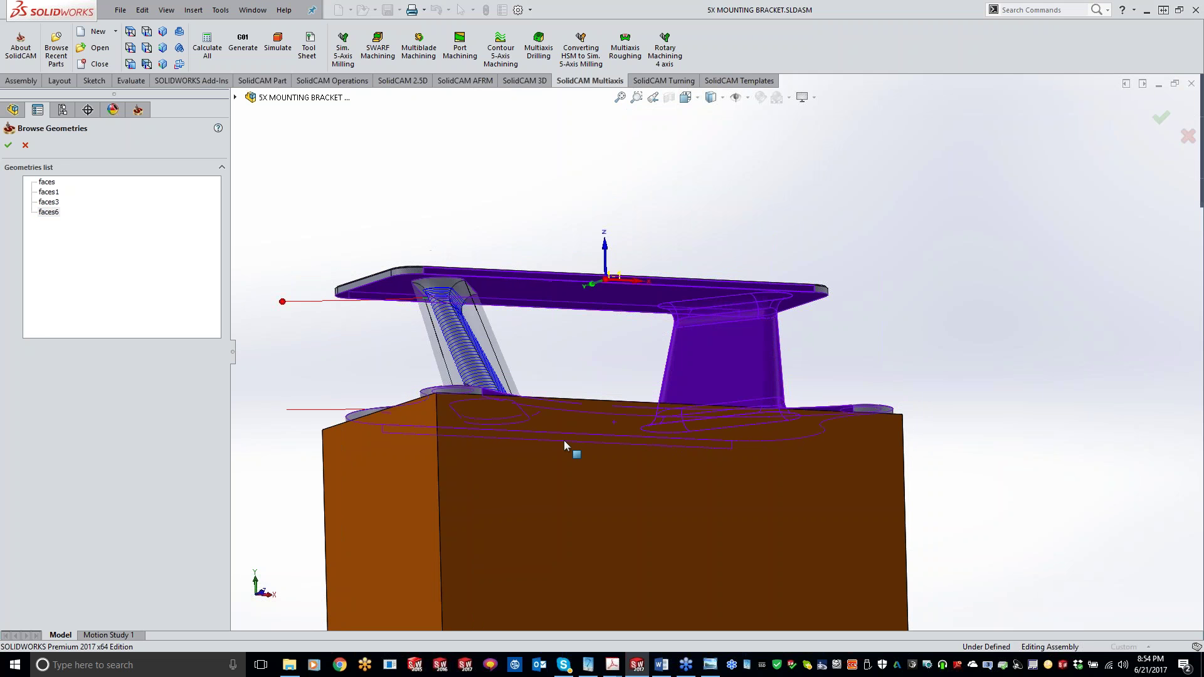
middle_click_drag(564, 440, 702, 383)
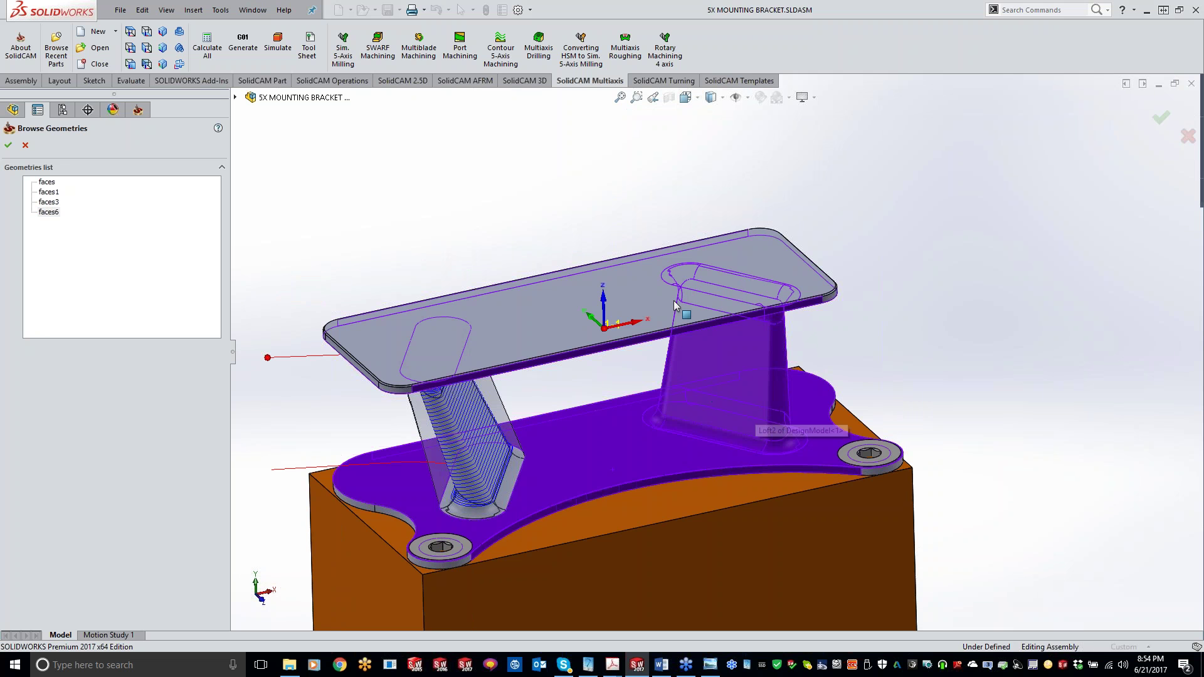
middle_click_drag(675, 306, 746, 343)
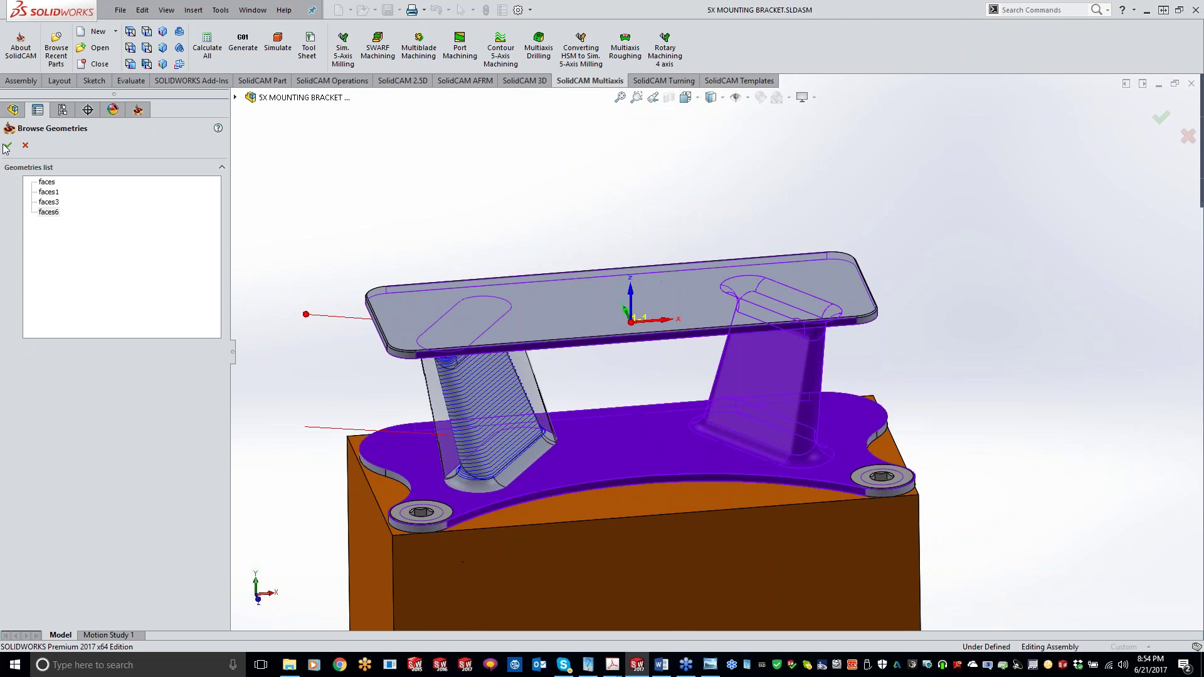
left_click(8, 147)
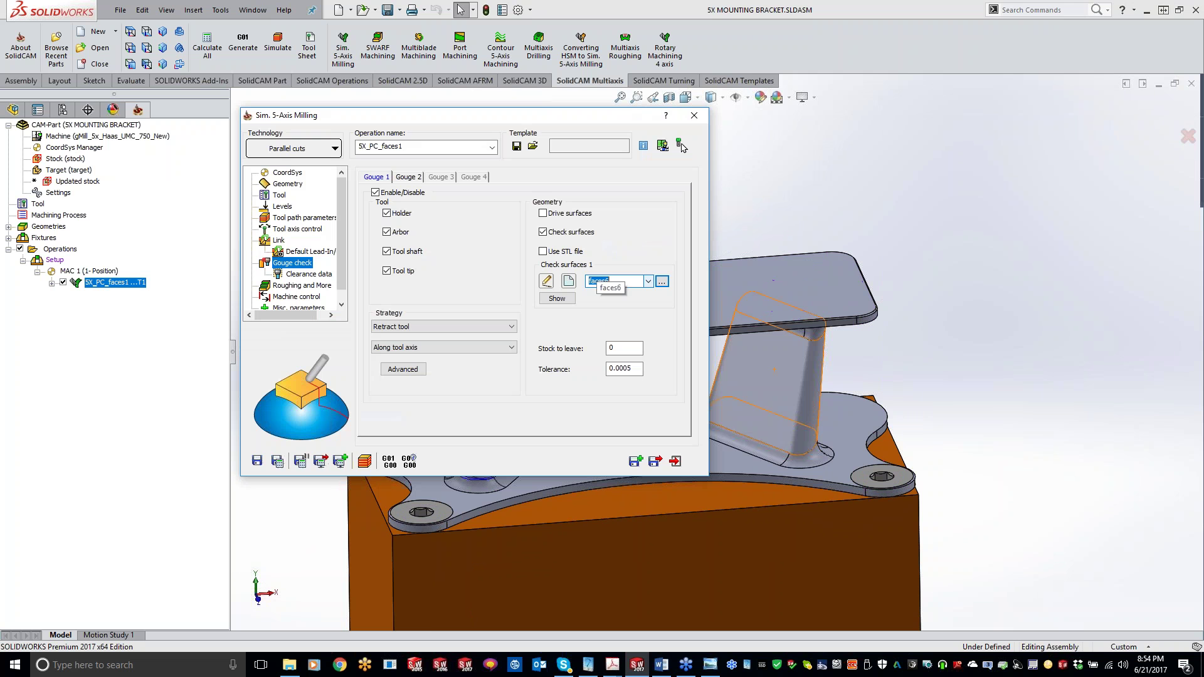
Set the first gouge check's strategy to Tilt tool, and enable the second gouge check with holder and arbor included.
left_click(429, 327)
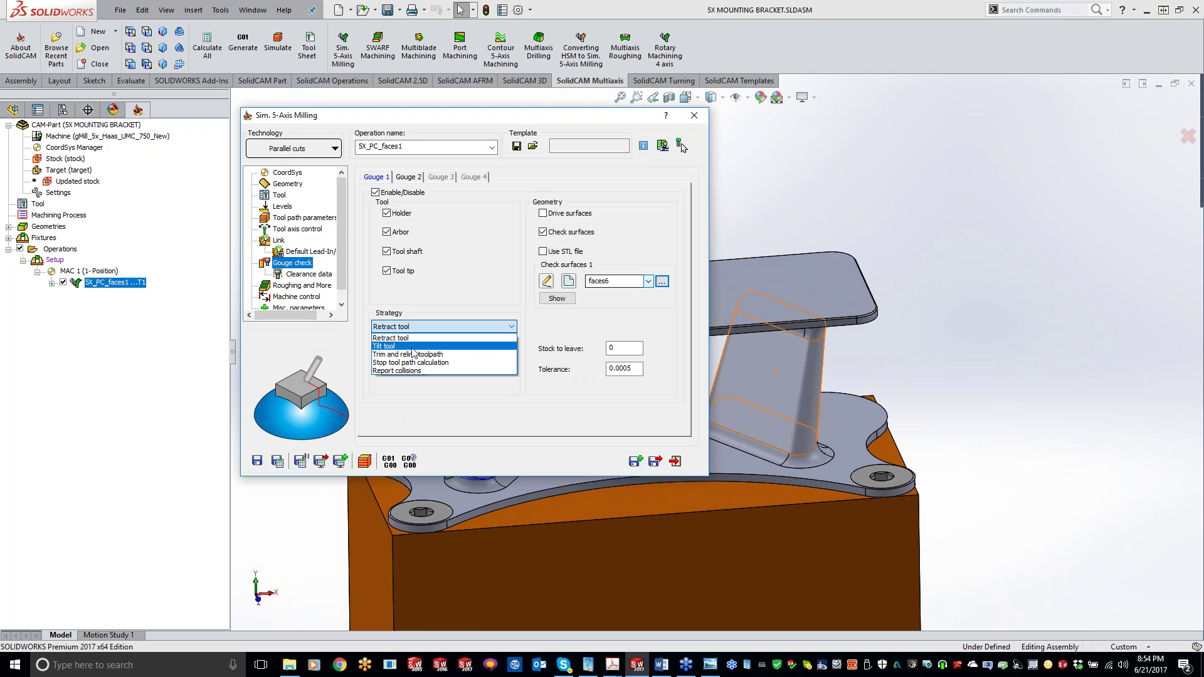
left_click(413, 346)
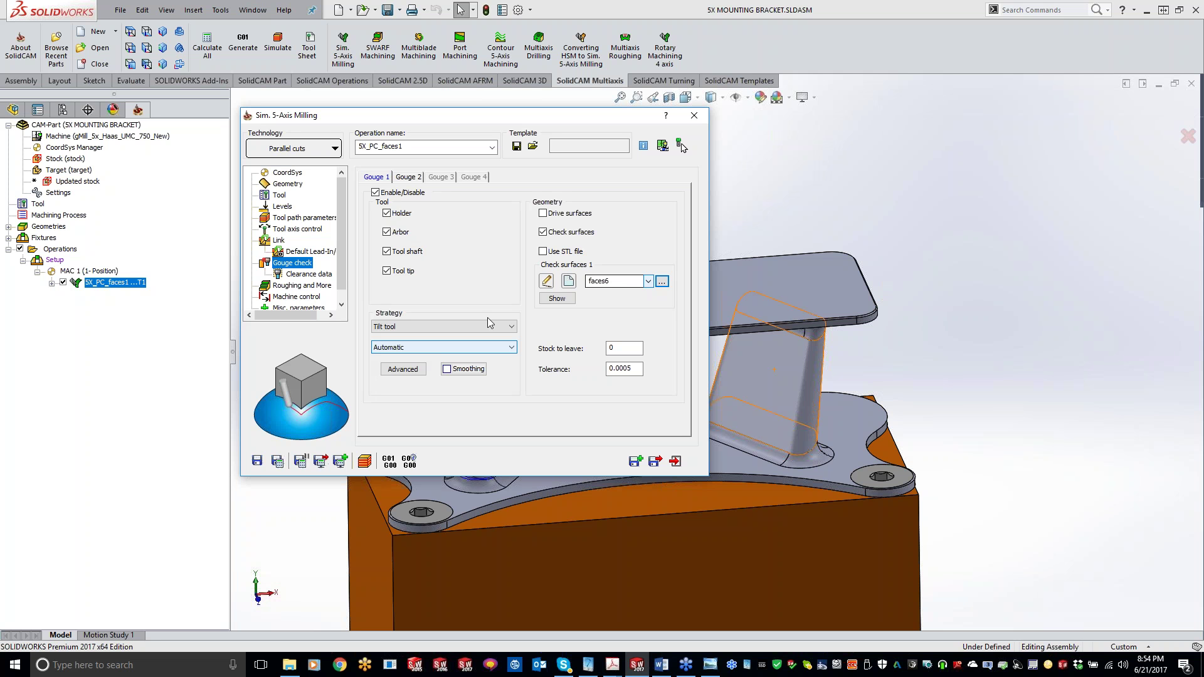
left_click(407, 177)
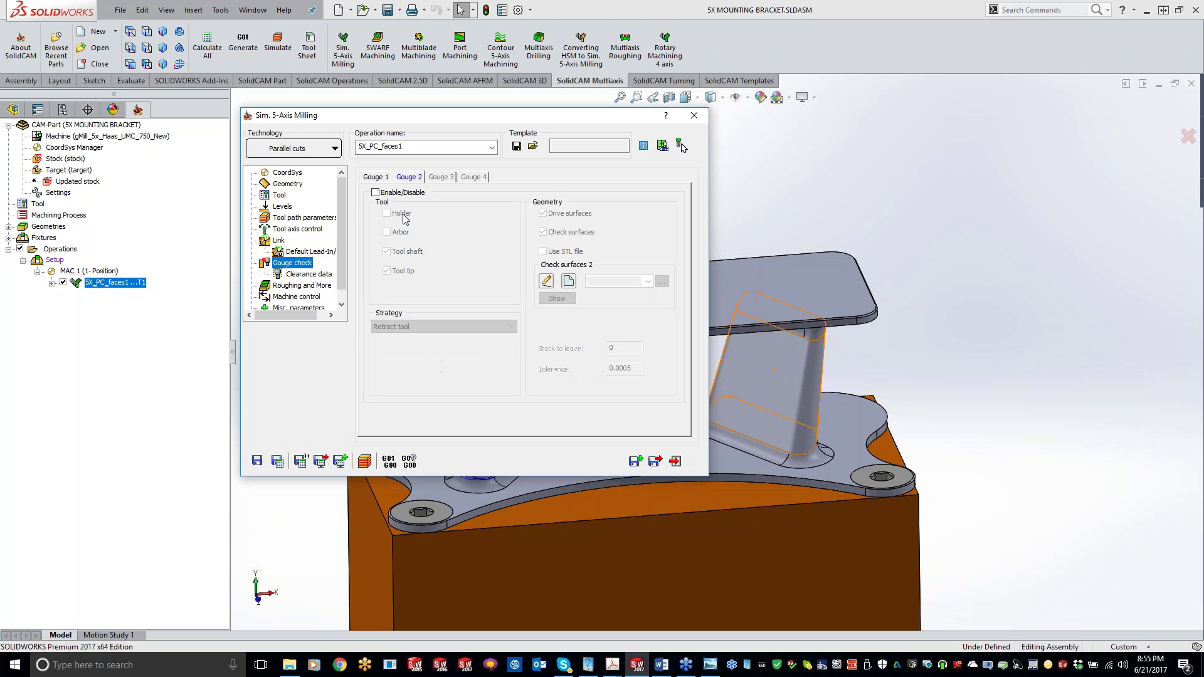
left_click(401, 193)
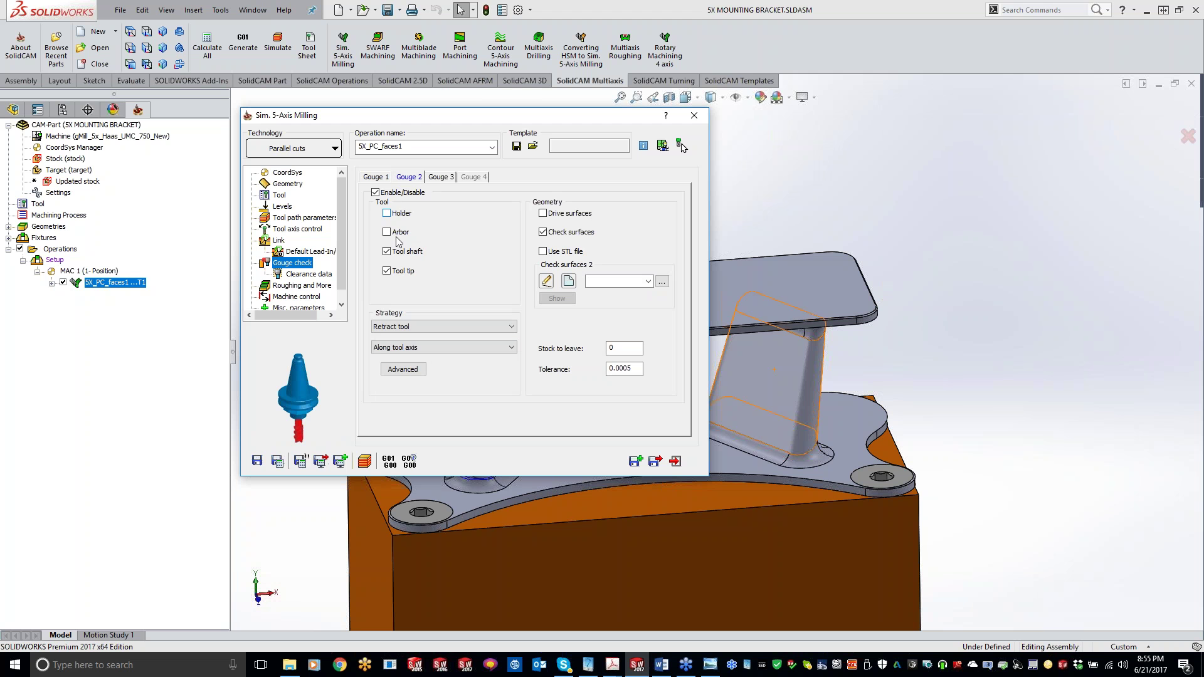
left_click(396, 235)
left_click(387, 213)
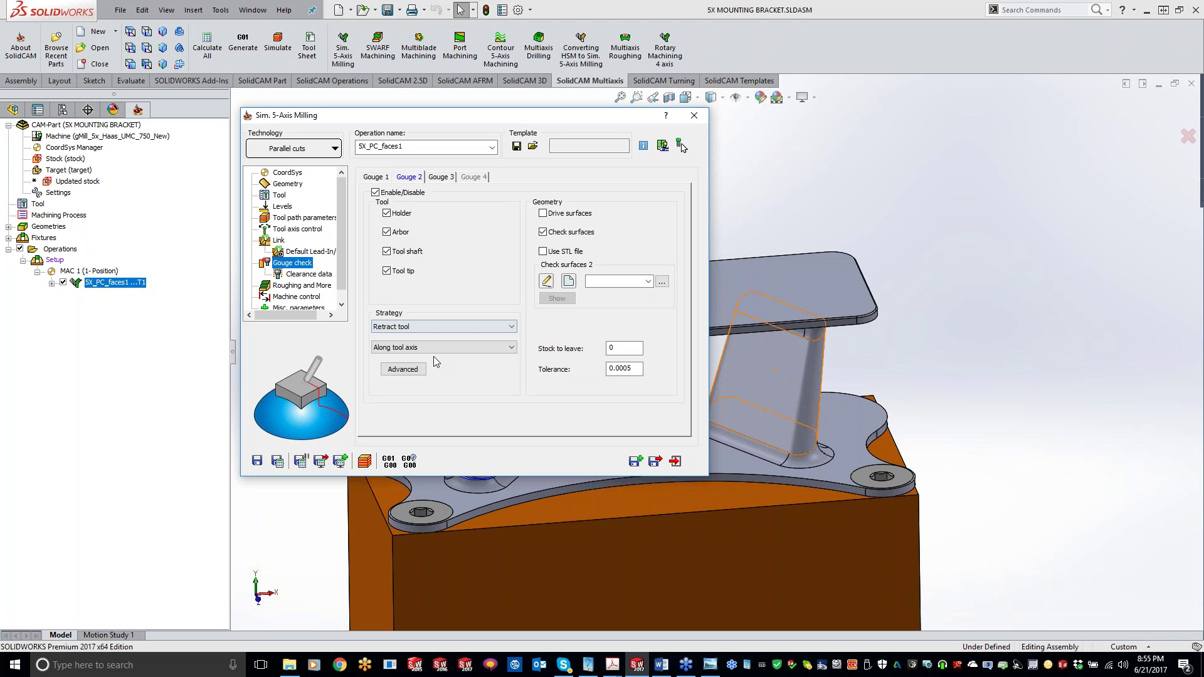
Set the second gouge check to Trim and relink toolpath with faces6 as check surfaces, and recalculate the operation.
left_click(471, 326)
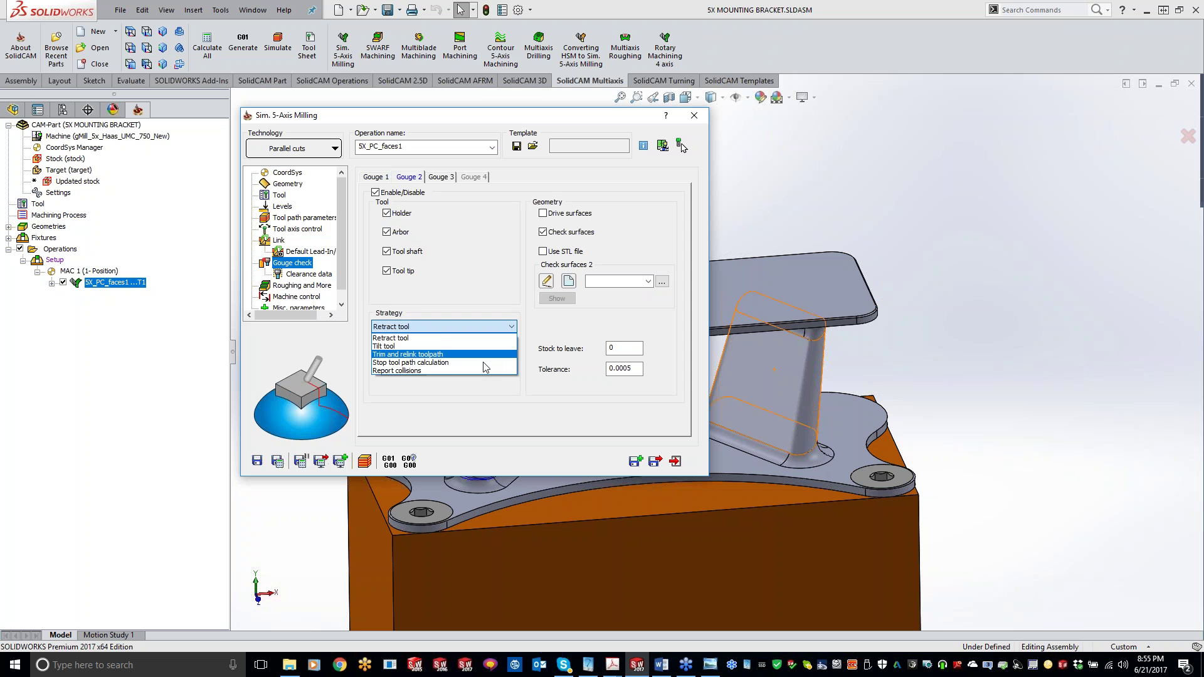
left_click(482, 355)
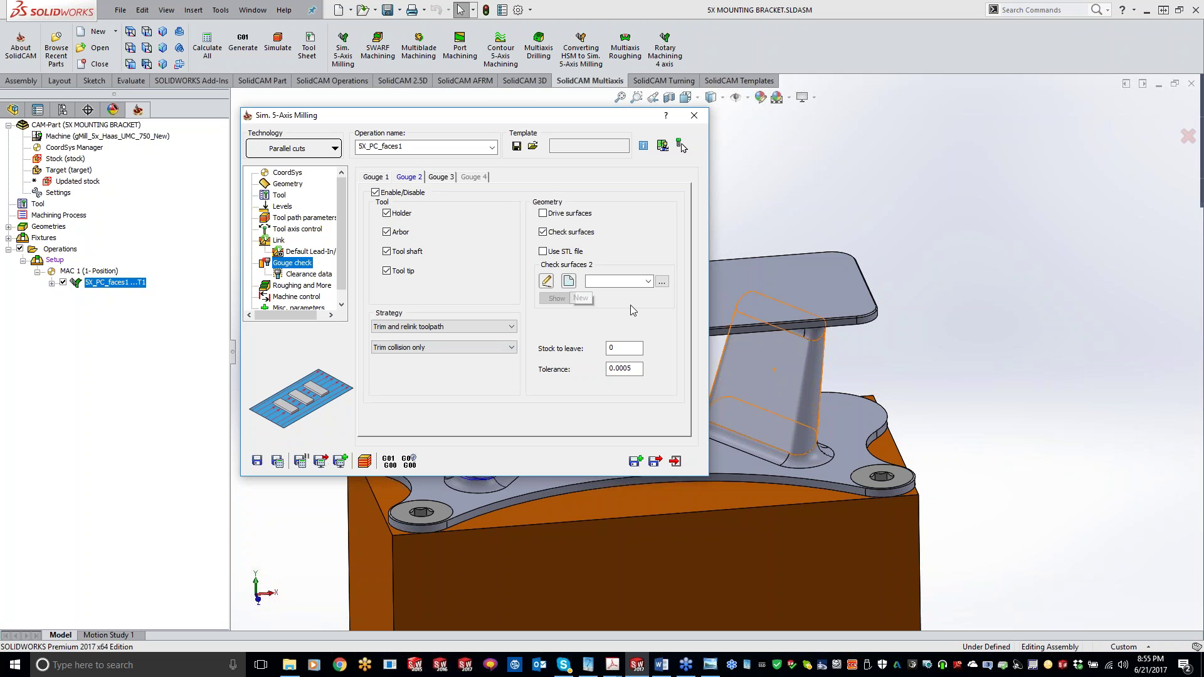
left_click(648, 281)
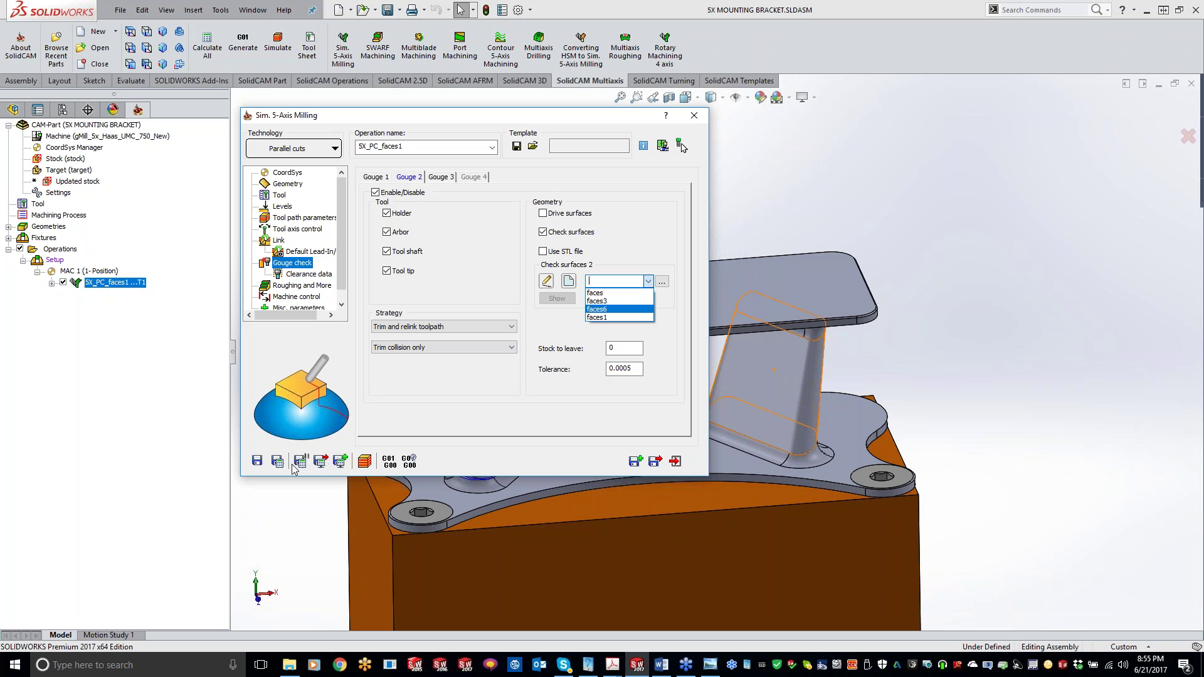
left_click(596, 309)
key("Return")
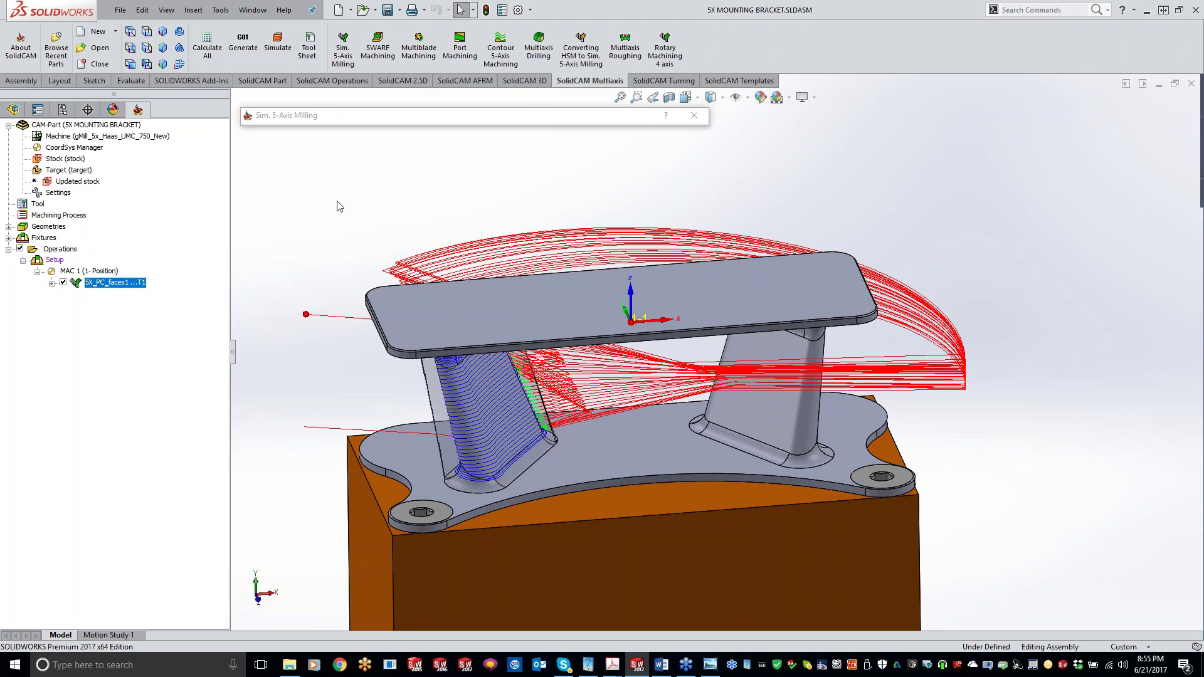
Examine the recalculated tool path and its link moves around both bracket legs from several angles.
mouse_move(724, 340)
middle_mouse_down()
mouse_move(600, 404)
mouse_move(696, 396)
mouse_move(893, 261)
middle_mouse_up()
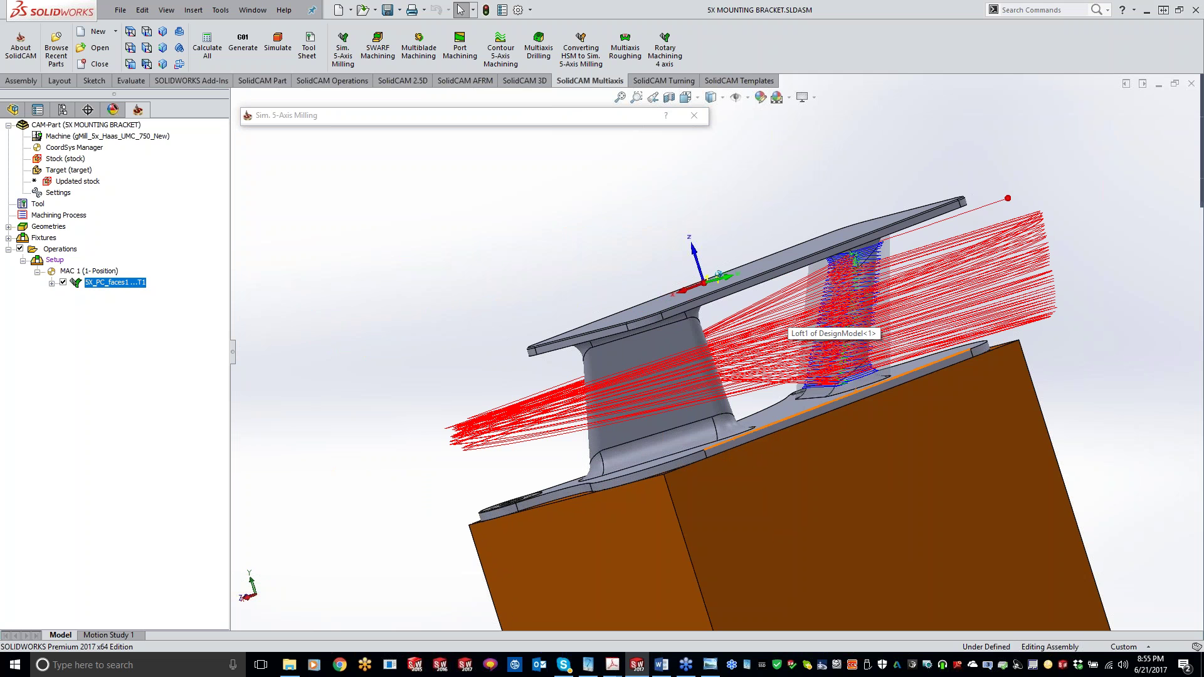
middle_click_drag(784, 329, 687, 326)
scroll(627, 359, "up", 1)
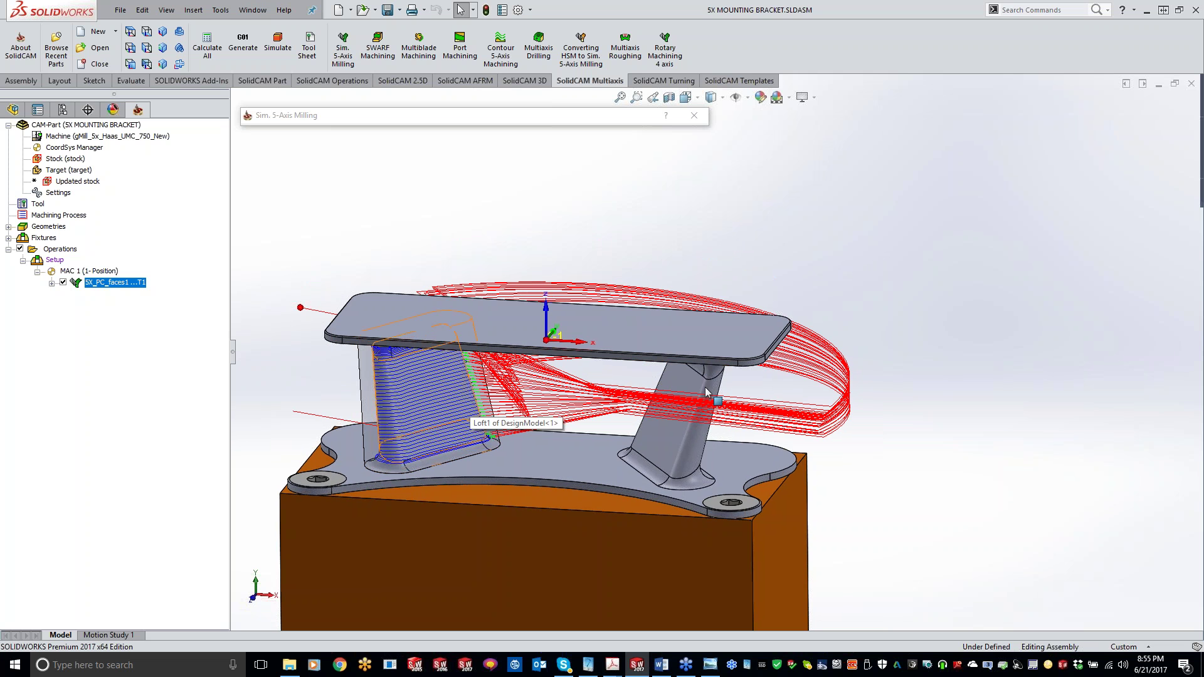
middle_click_drag(706, 392, 633, 270)
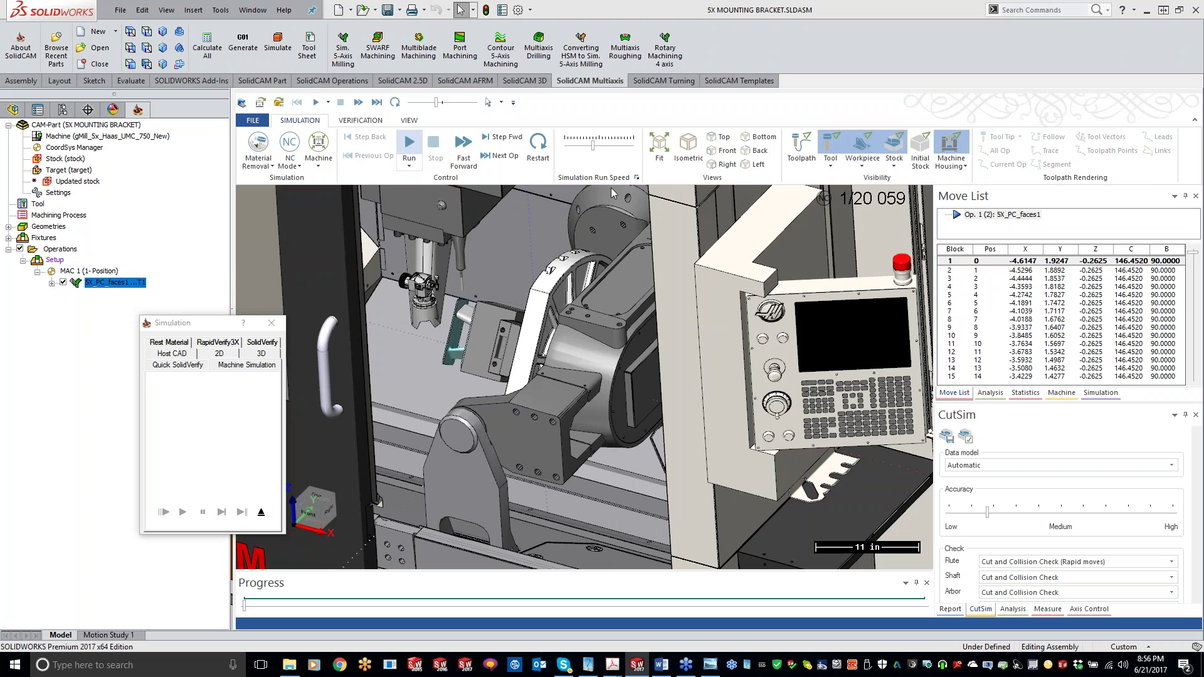
Run the Machine Simulation of 5X_PC_faces1 with the machine housing hidden and the run speed increased.
left_click(452, 148)
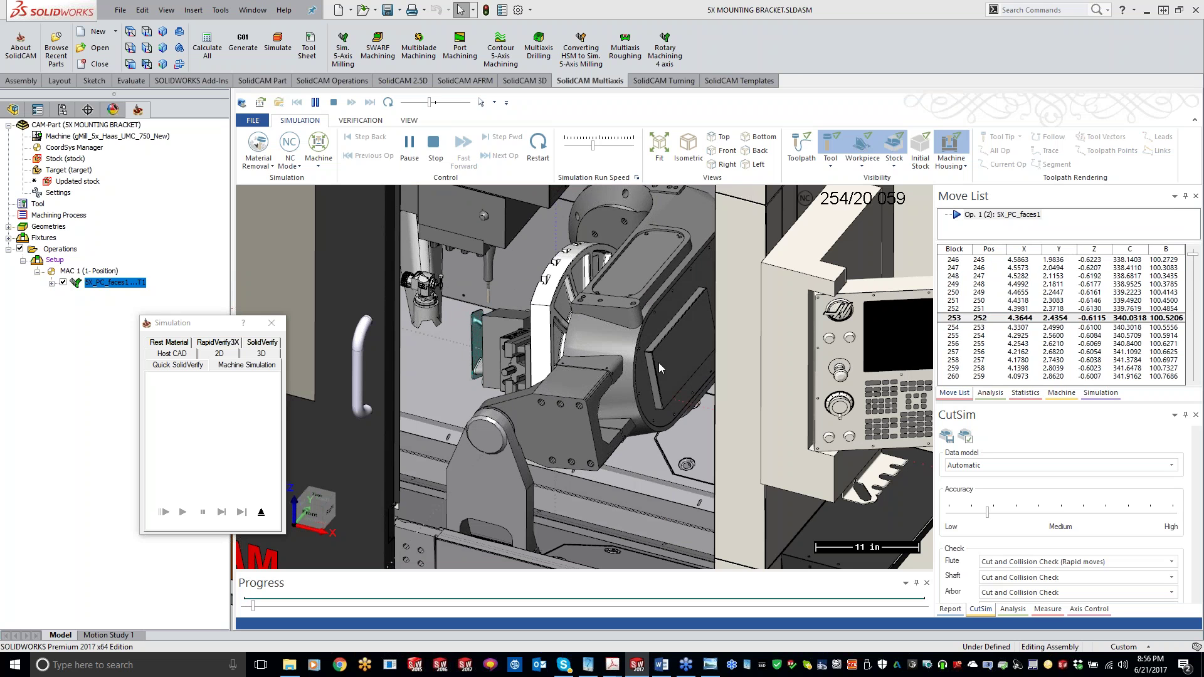
left_click(952, 148)
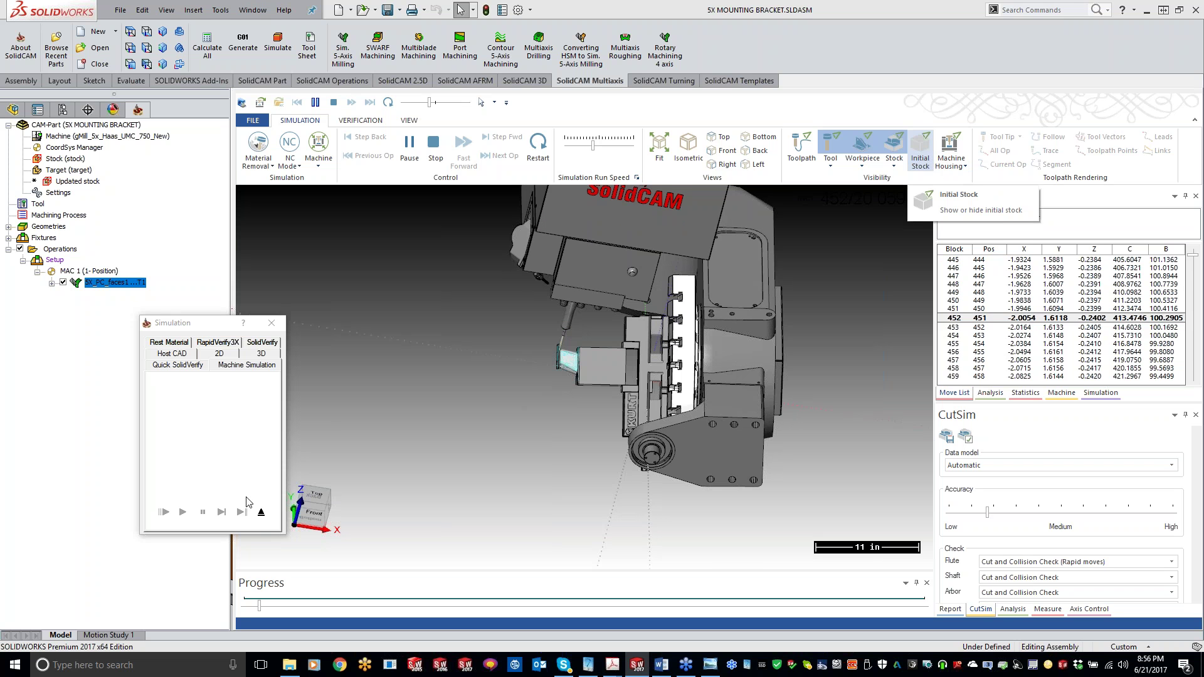
left_click(442, 103)
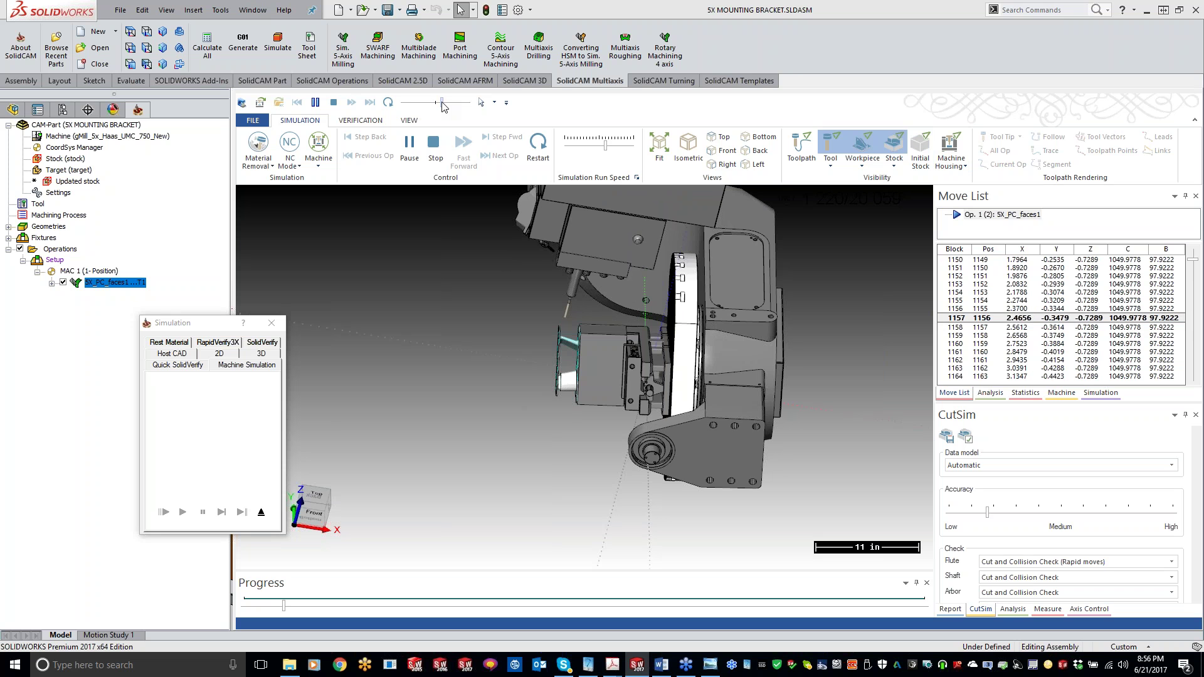
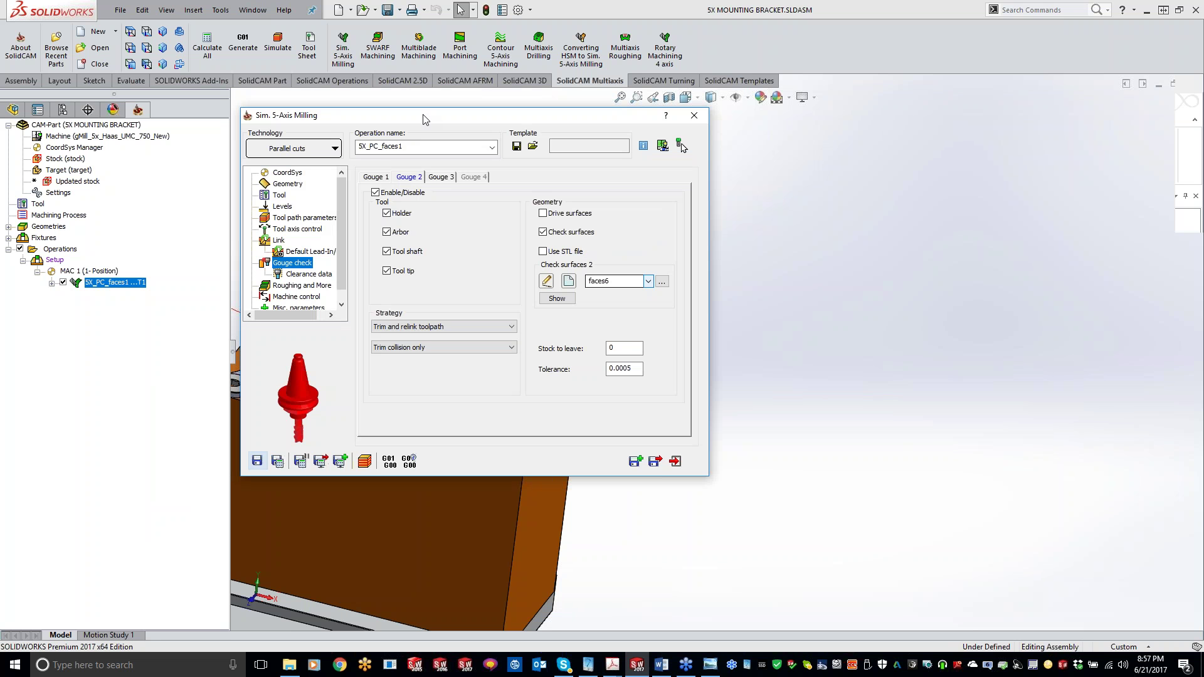
Move the operation dialog clear of the tool path and review its surface quality, tool axis control and gouge check settings.
left_click_drag(423, 119, 452, 121)
left_click_drag(693, 123, 934, 131)
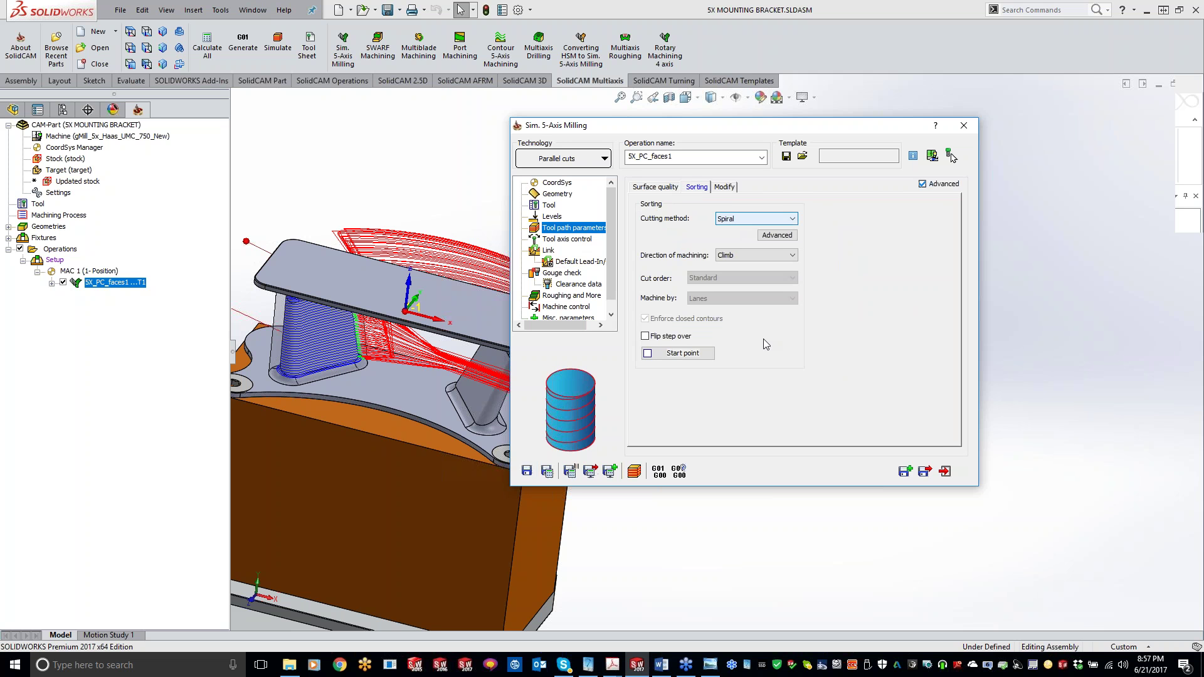
left_click(656, 187)
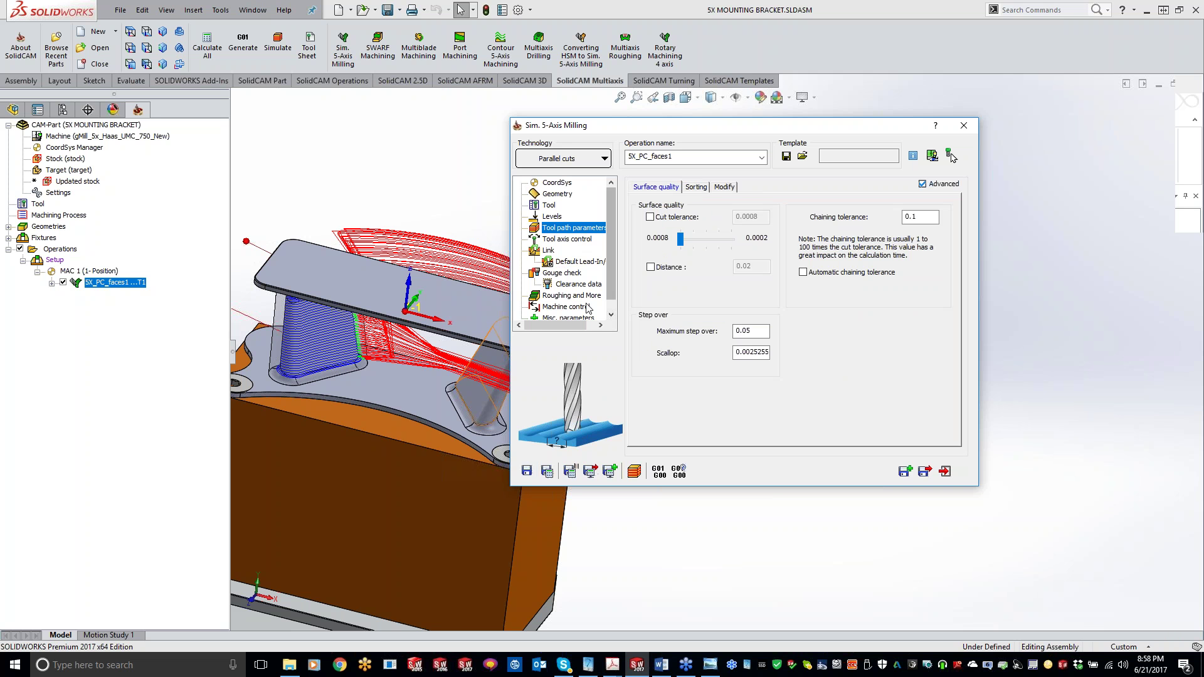
left_click(578, 238)
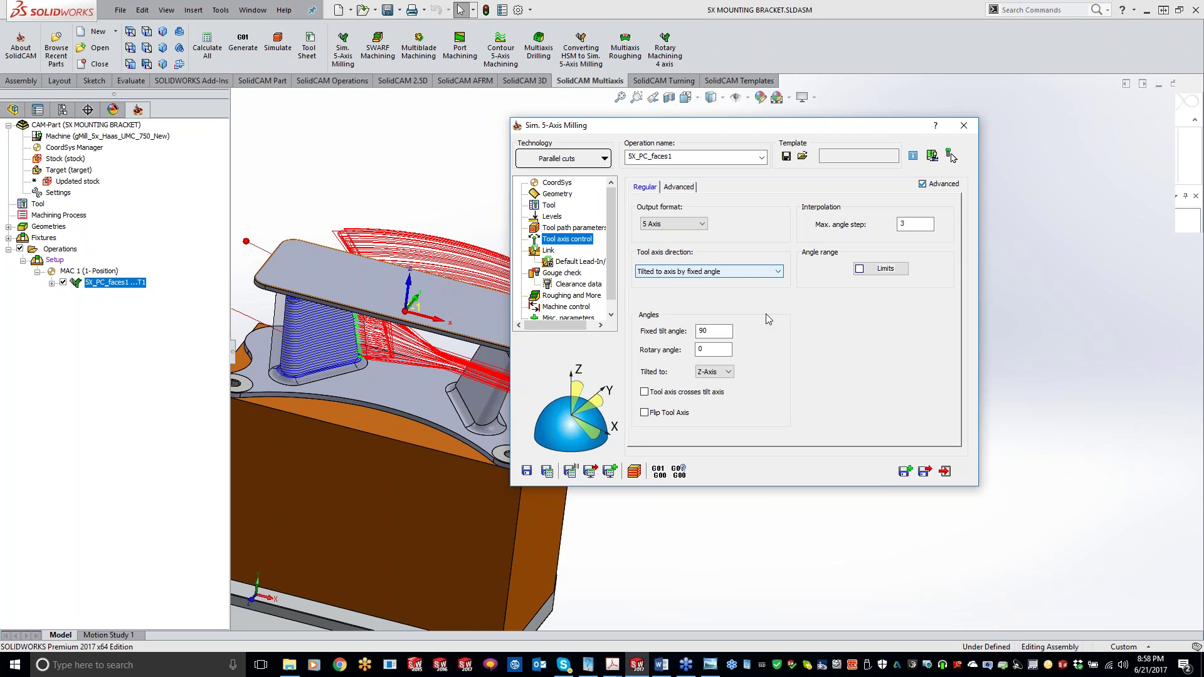
left_click(562, 273)
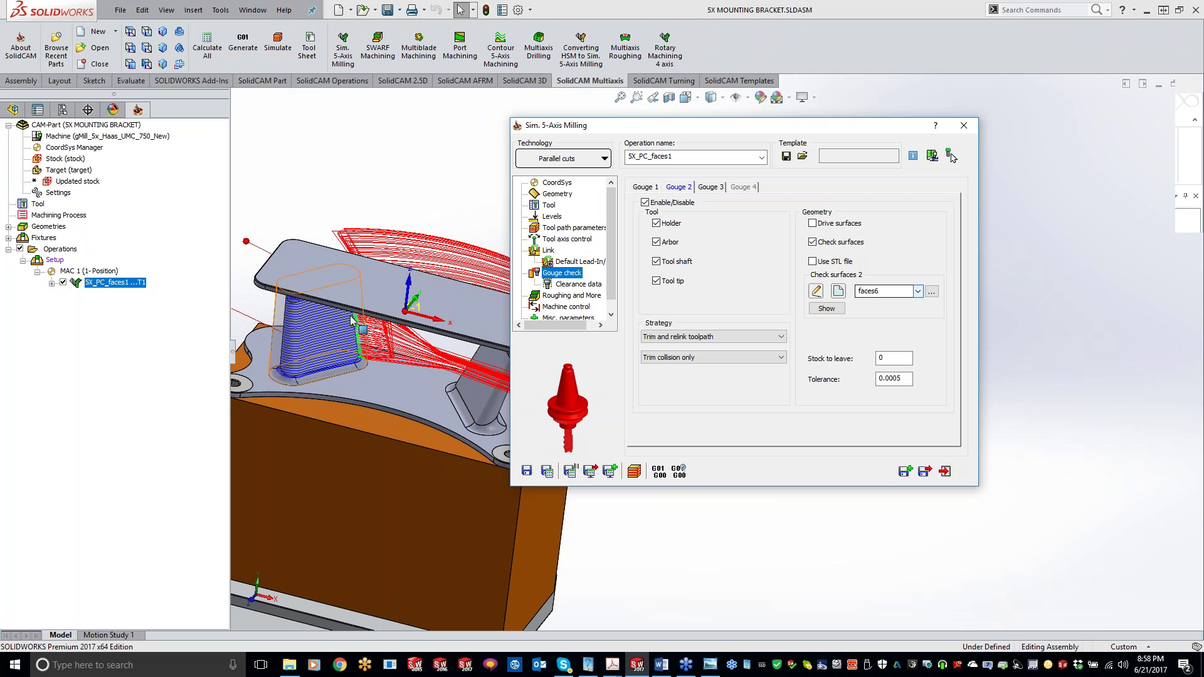
left_click(555, 240)
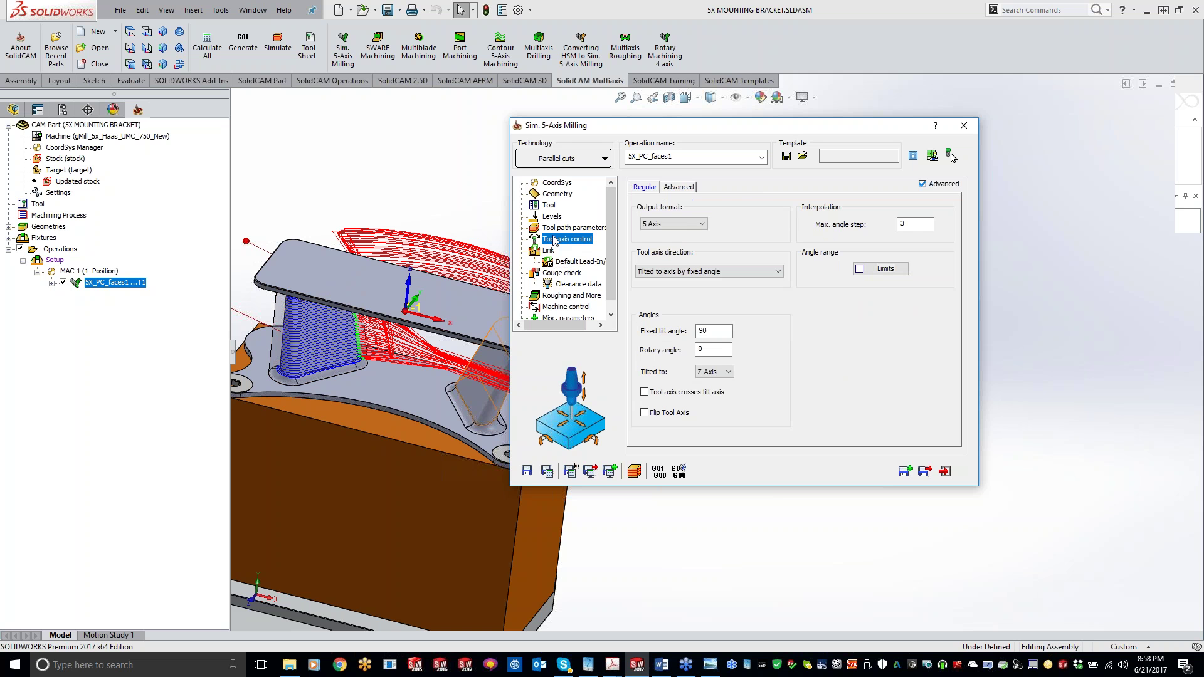
left_click(567, 228)
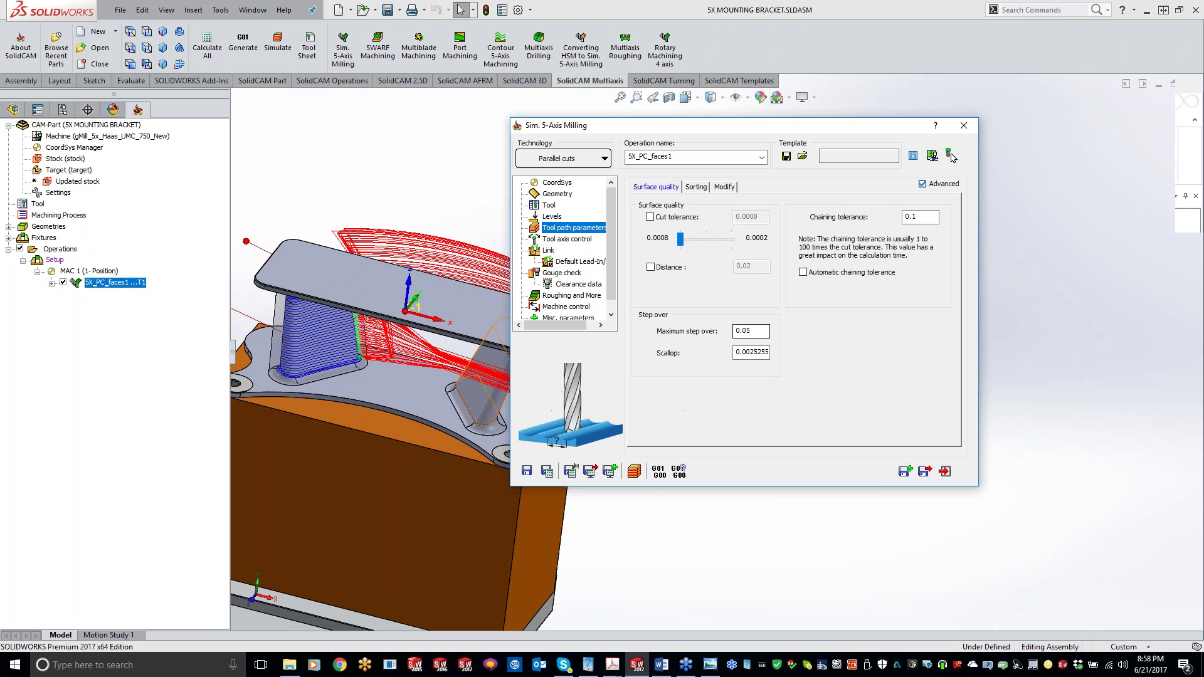
double_click(750, 331)
left_click(951, 156)
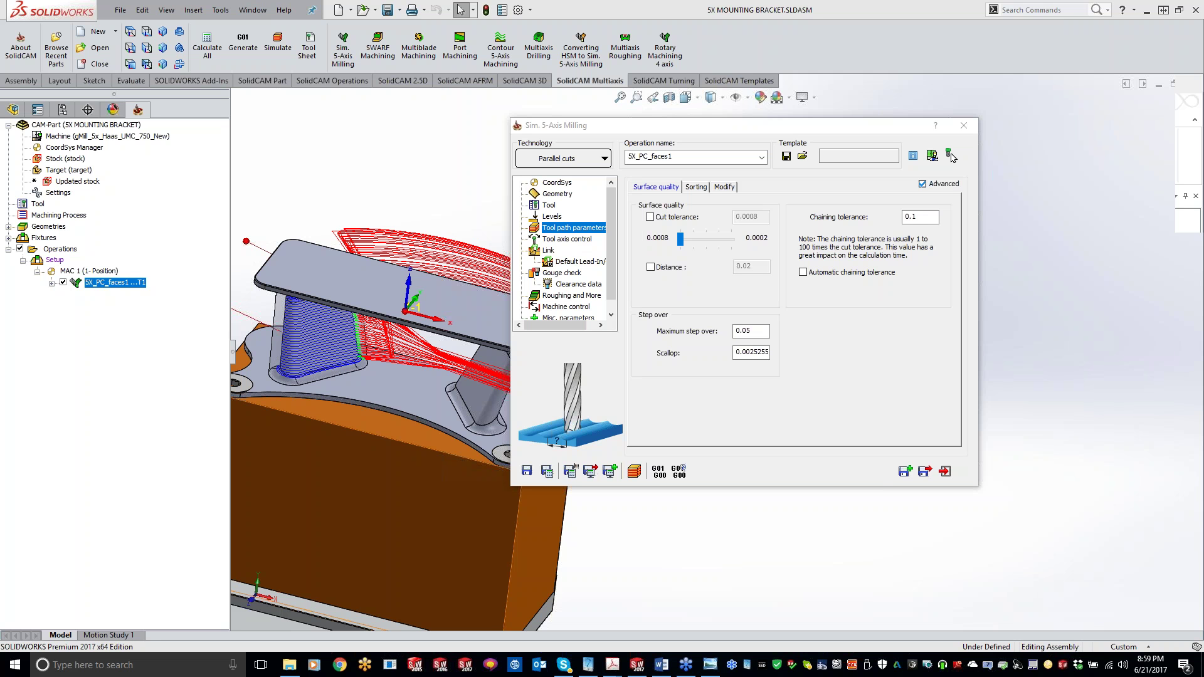
left_click(567, 239)
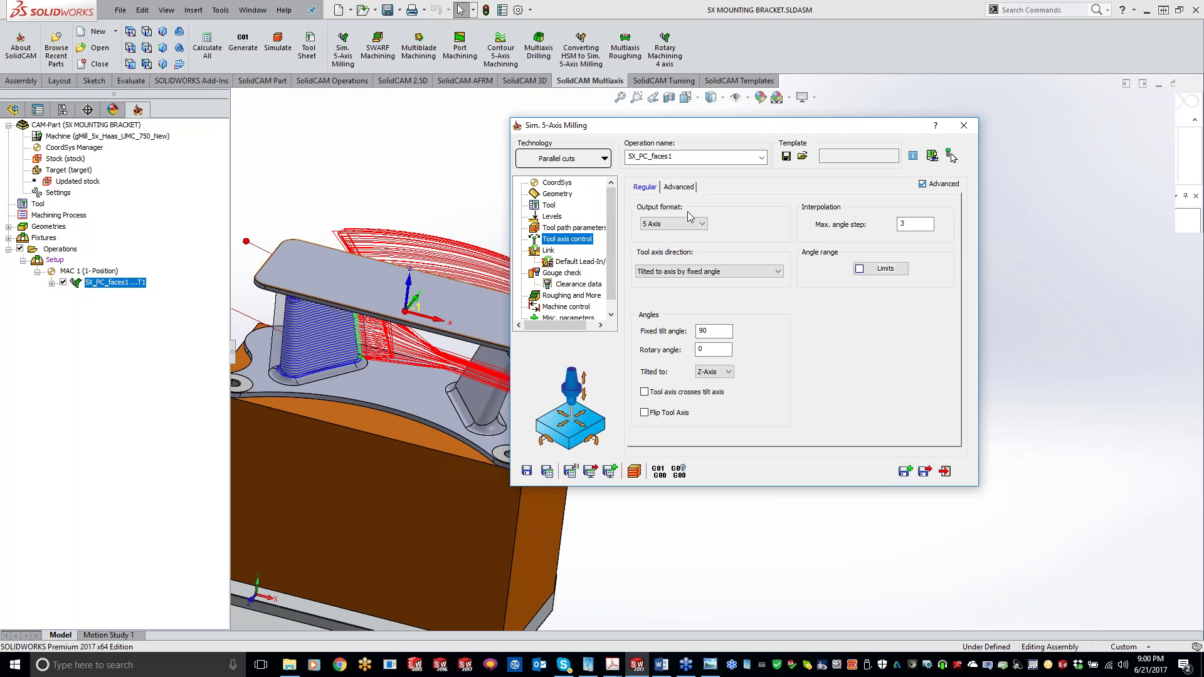
key("Up")
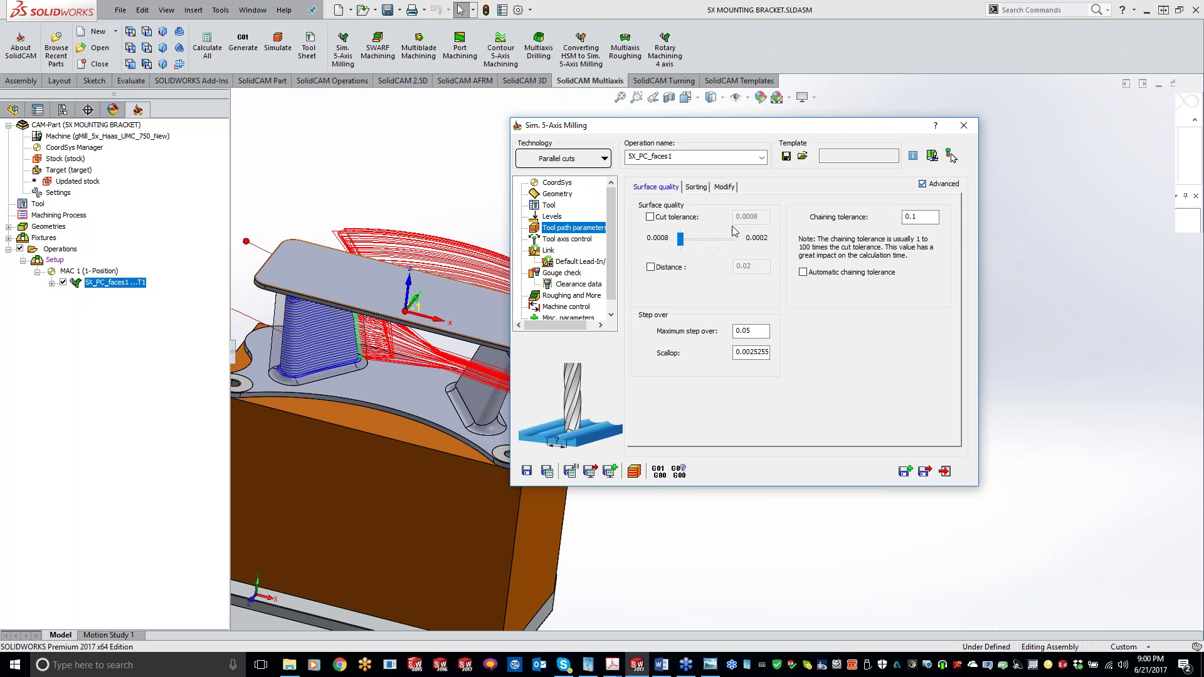
Set the operation's cutting method to Zigzag in the sorting parameters.
left_click(696, 187)
left_click(756, 219)
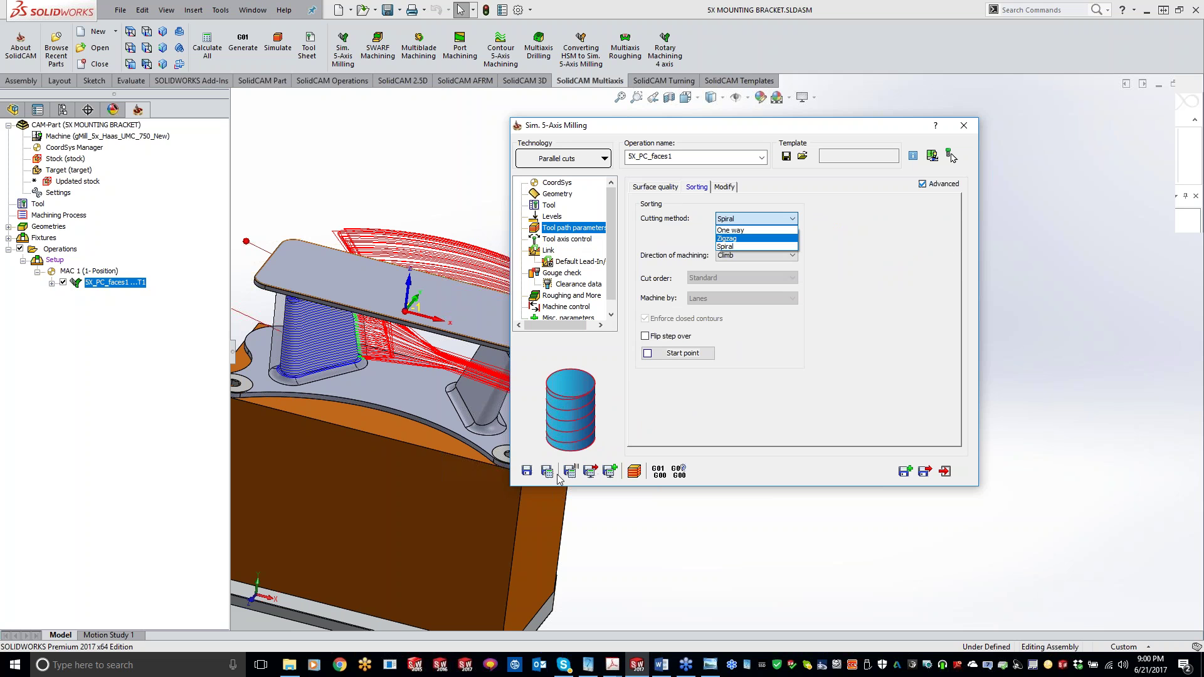
key("Return")
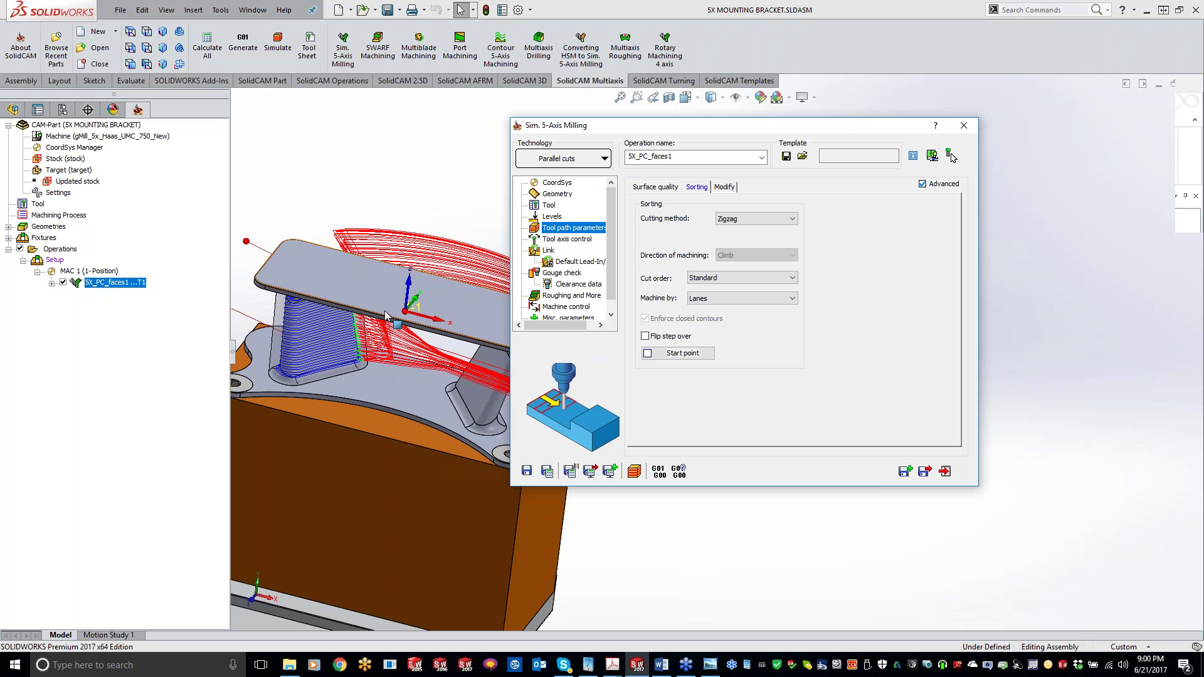
Set the links for large gaps and large moves to Blend spline and recalculate the operation.
left_click(566, 239)
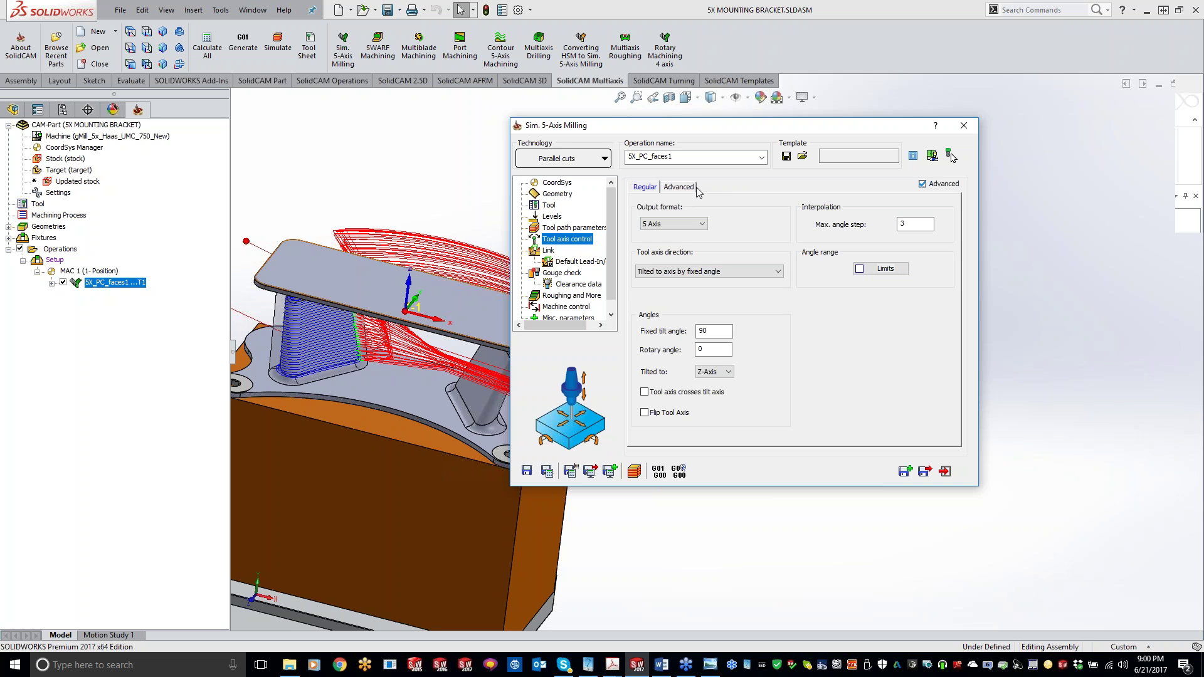
key("Down")
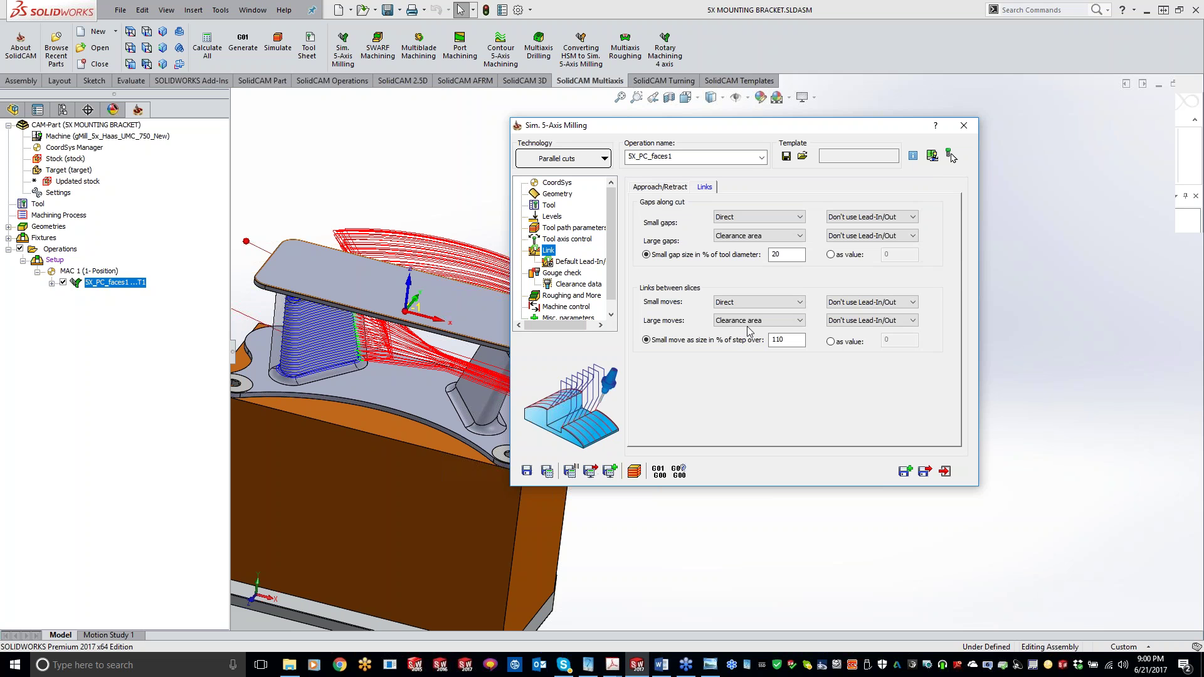
left_click(747, 325)
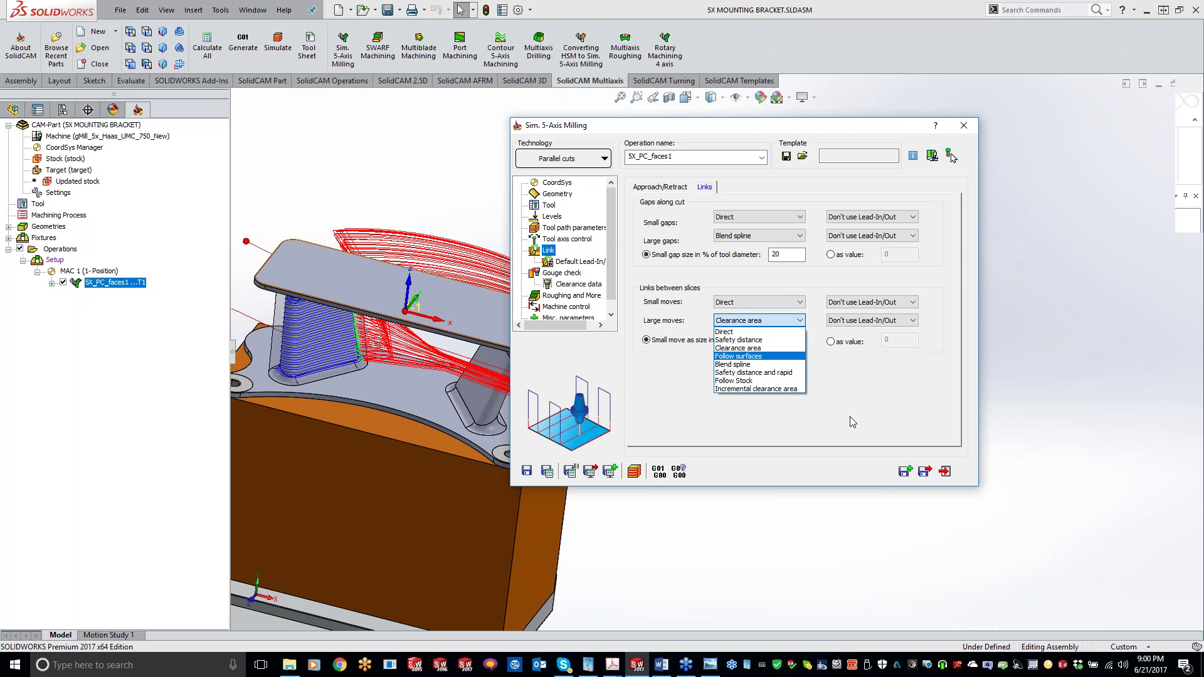
left_click(733, 364)
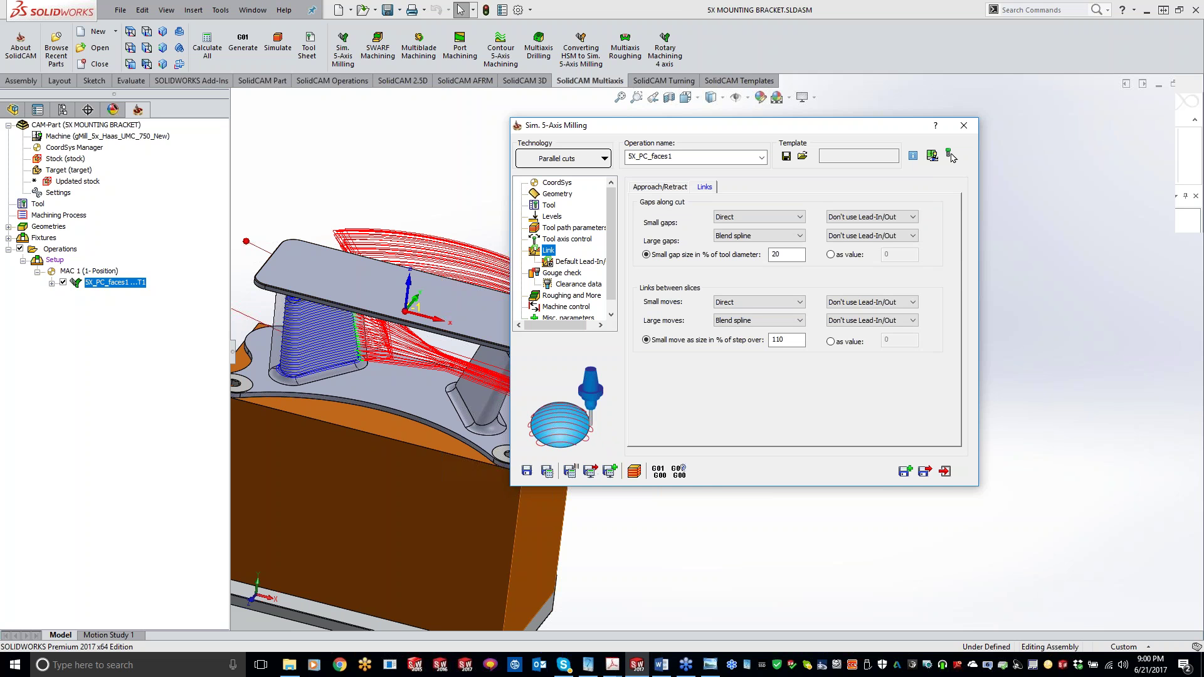
left_click(547, 471)
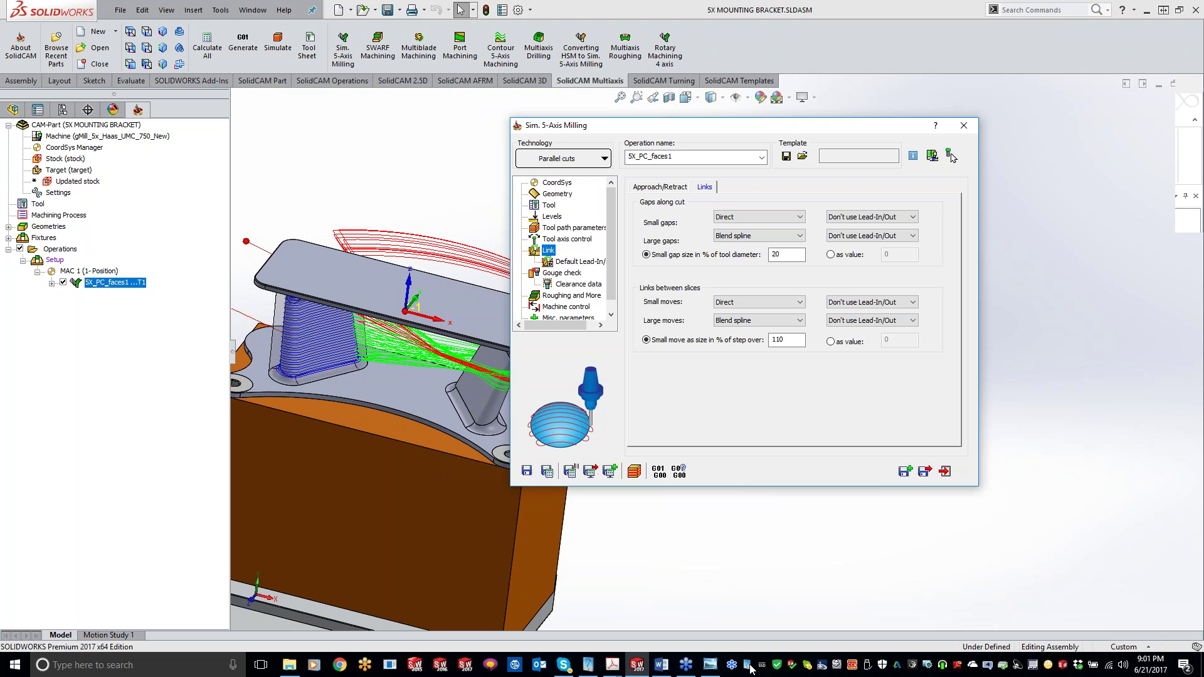
Switch to Intel Extreme Tuning Utility, check the processor's core multipliers and utilization, and return to SOLIDWORKS.
left_click(590, 669)
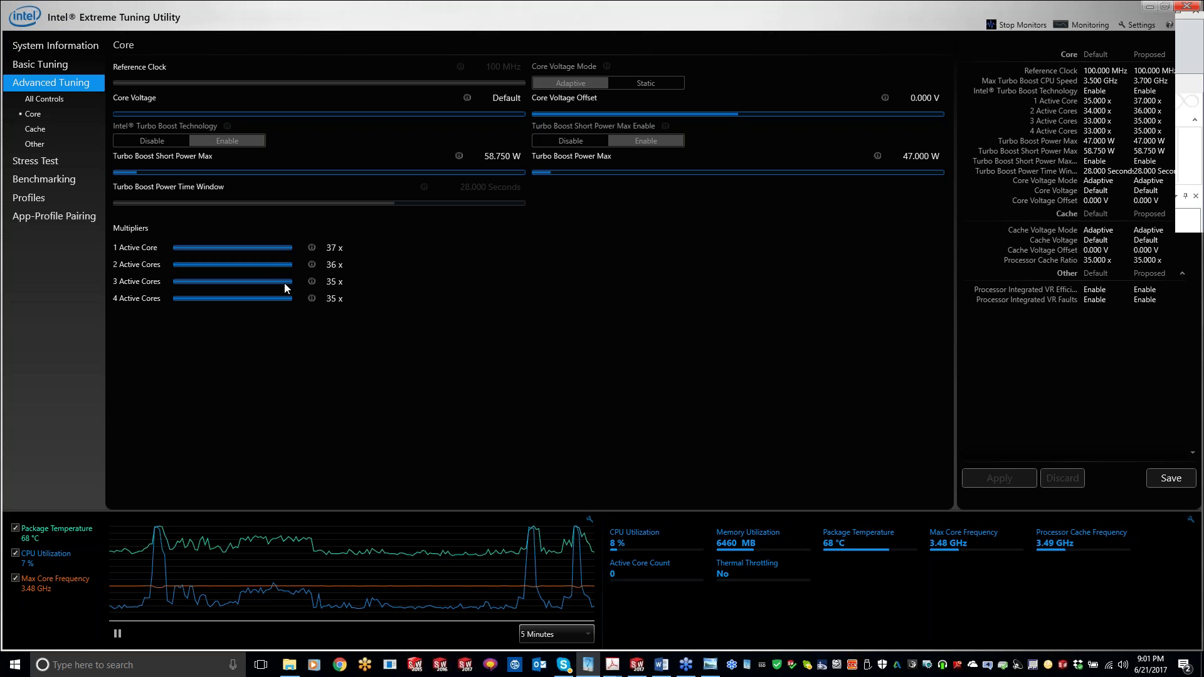
mouse_move(270, 284)
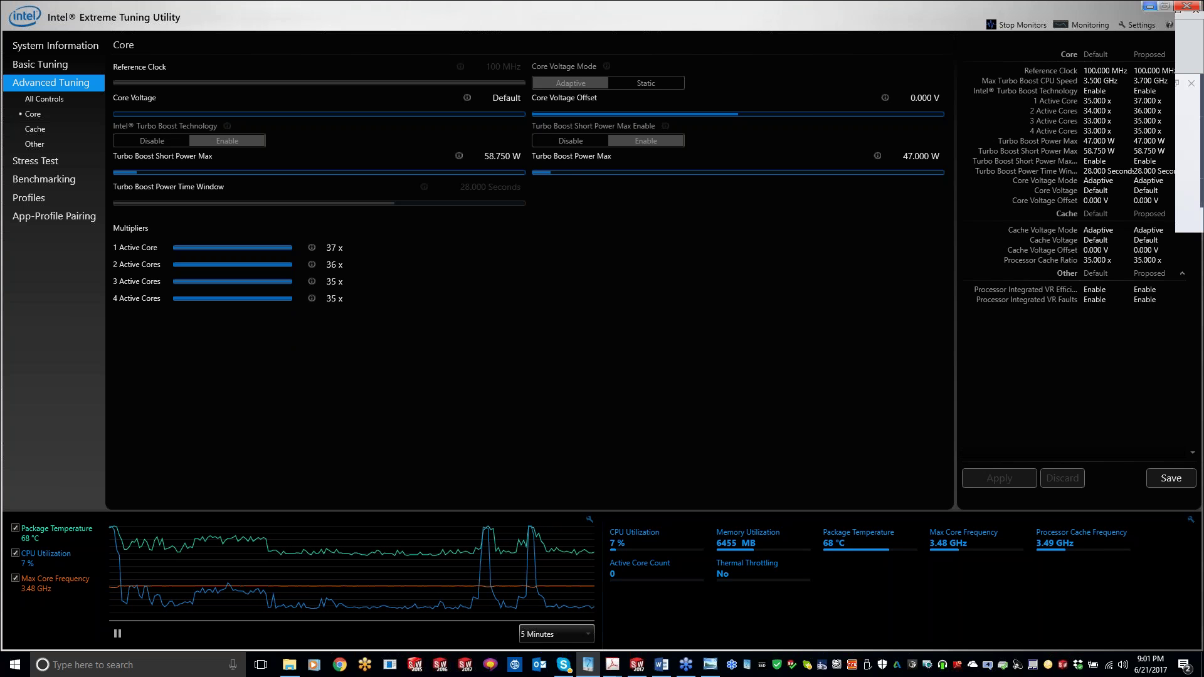
left_click(1149, 6)
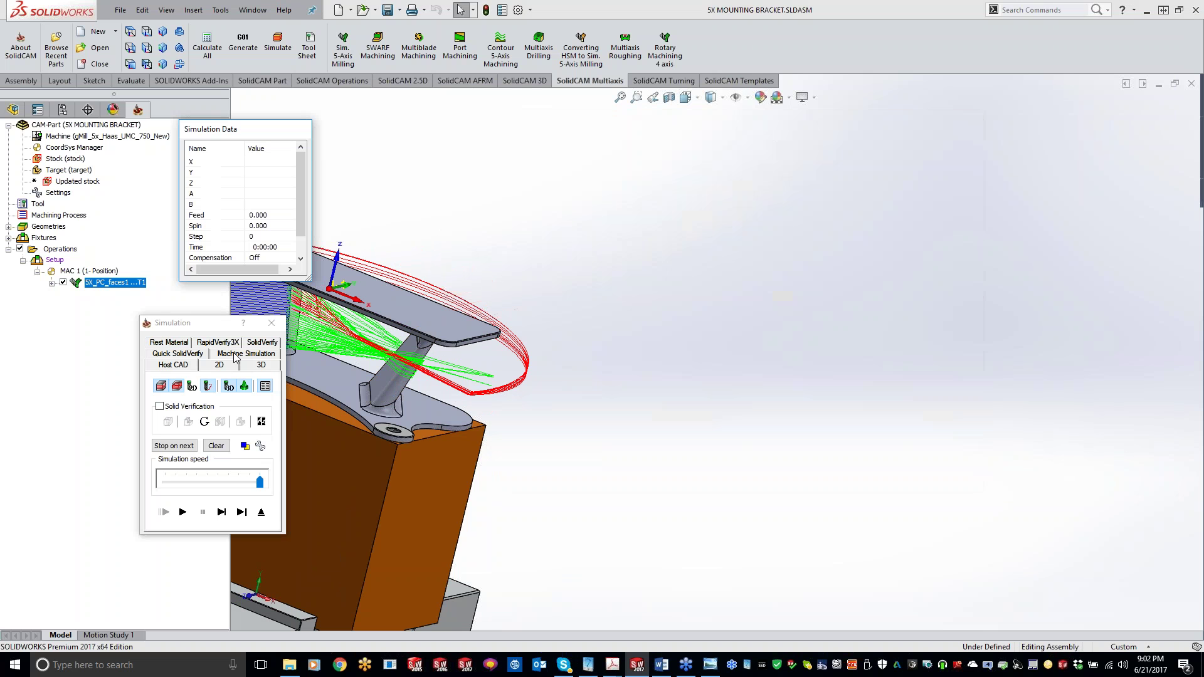
Run the Machine Simulation of 5X_PC_faces1 with the blend spline links.
left_click(234, 355)
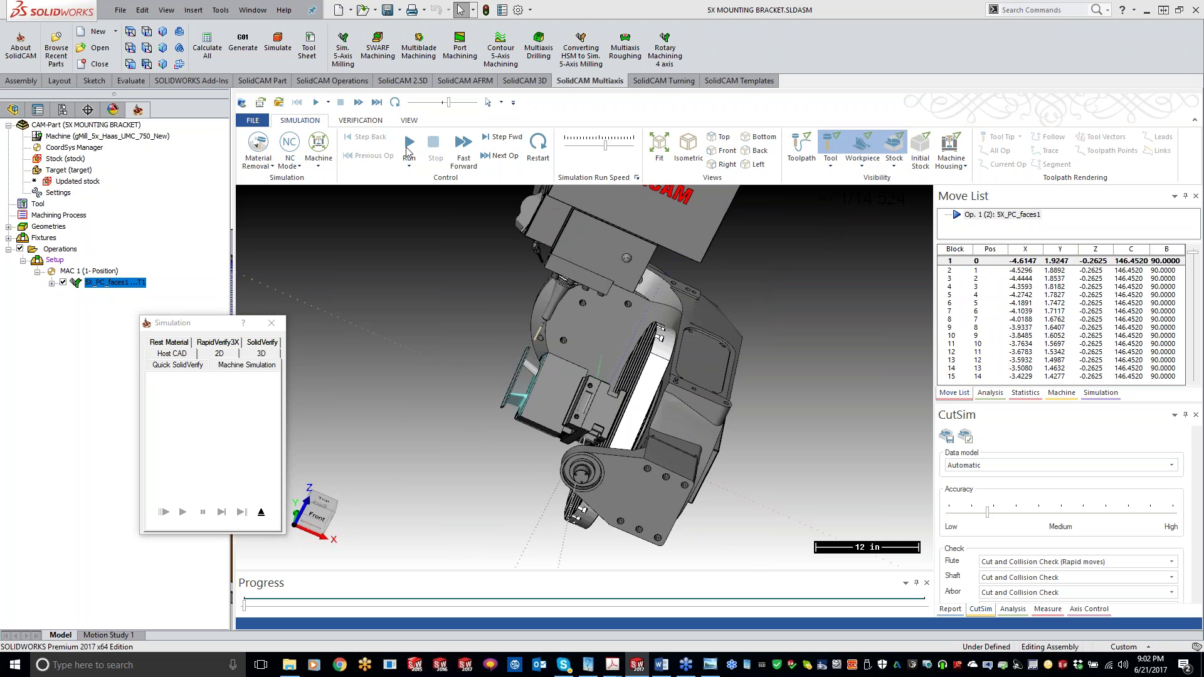
left_click(408, 150)
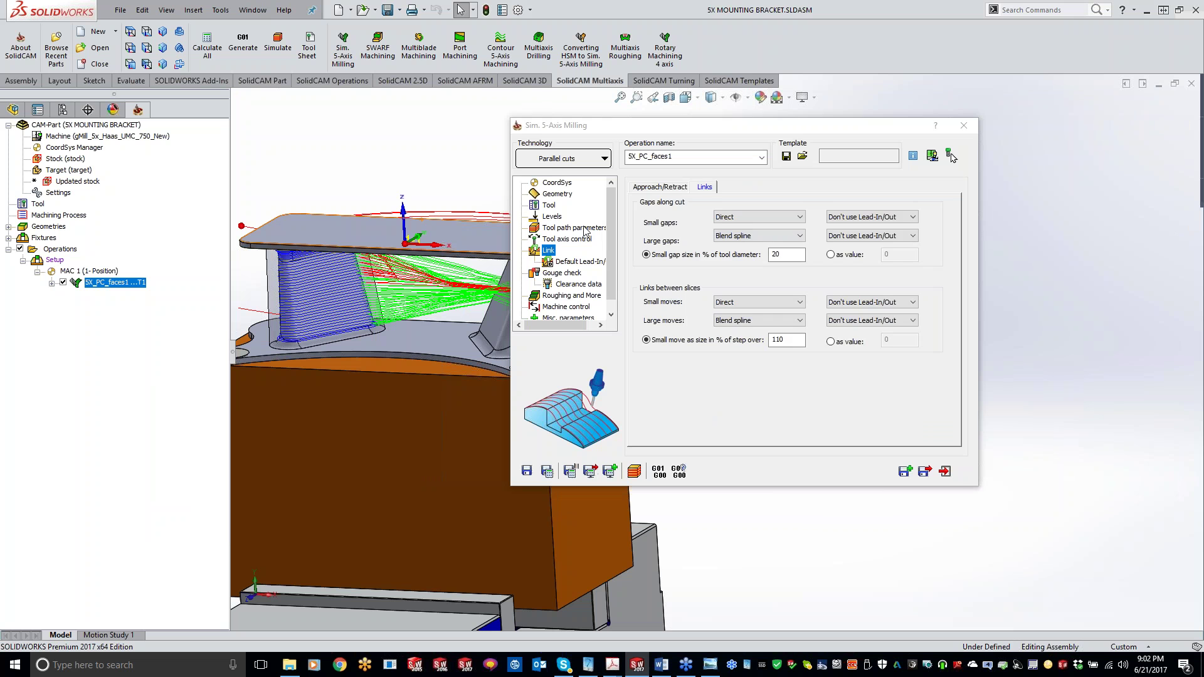
Recalculate the operation with the Spiral cutting method and open it in Machine Simulation.
left_click(584, 229)
left_click(744, 220)
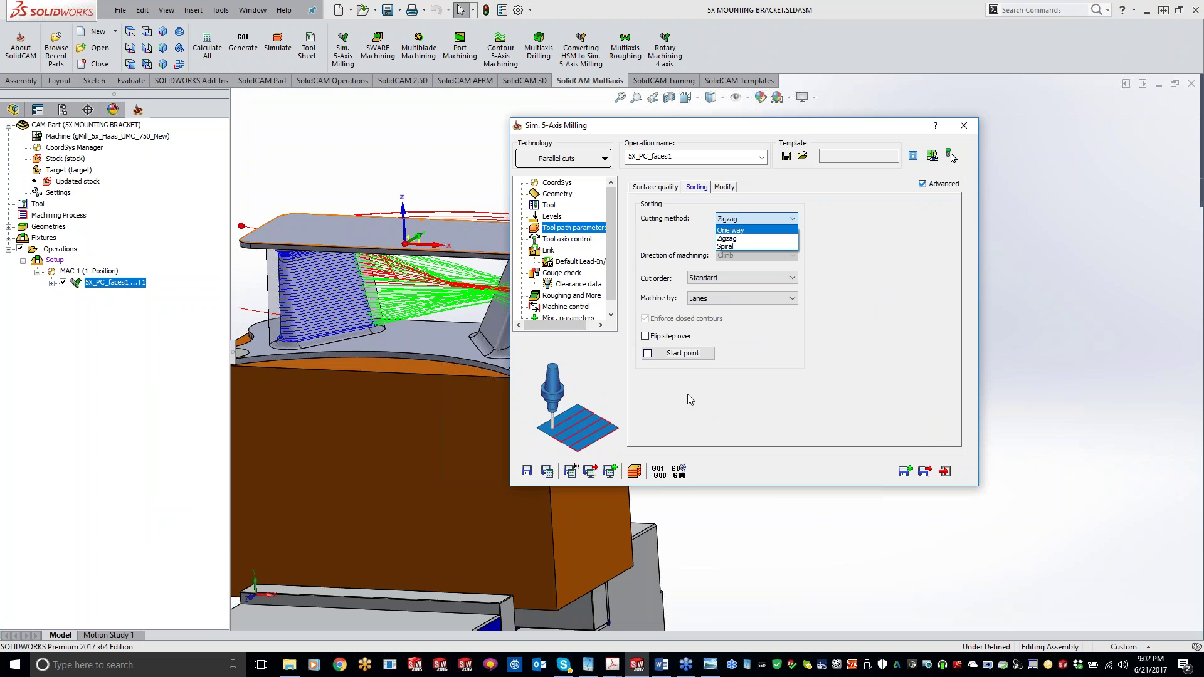
left_click(726, 247)
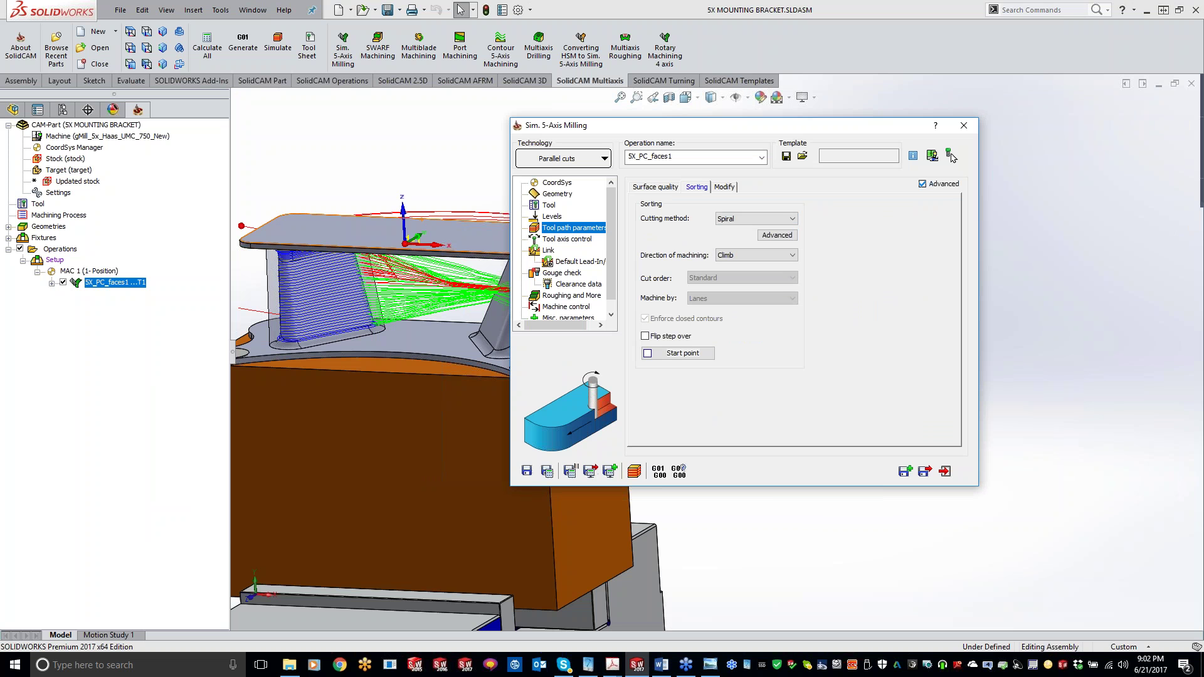
left_click(547, 471)
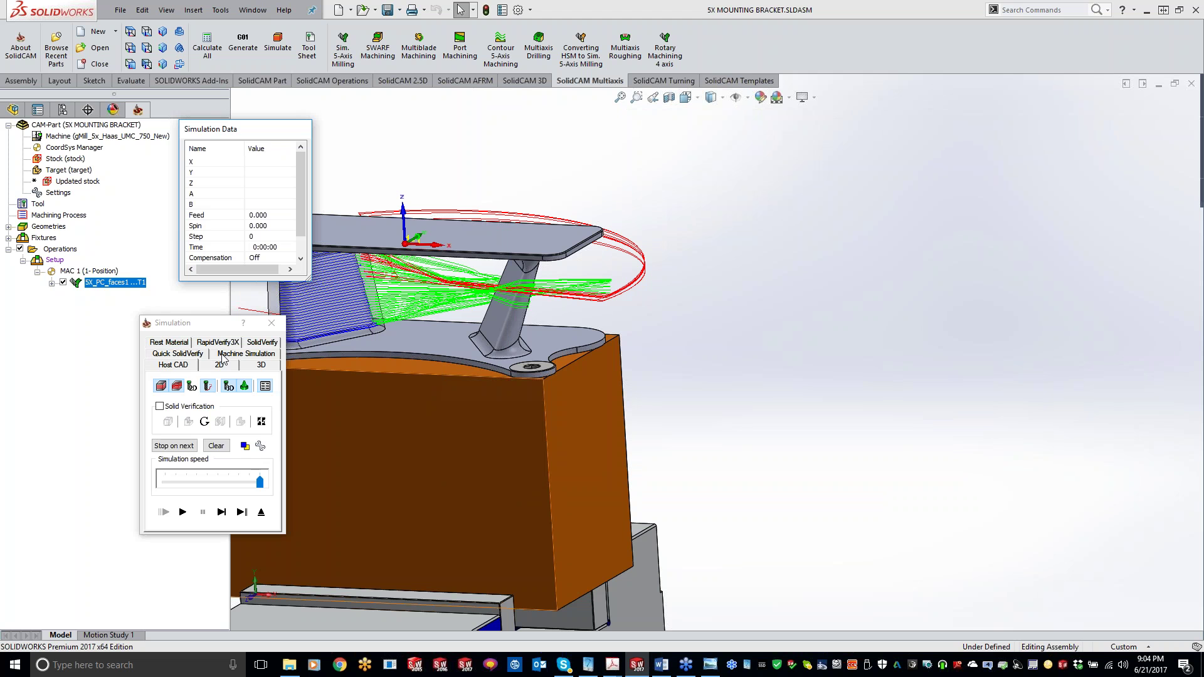
left_click(223, 355)
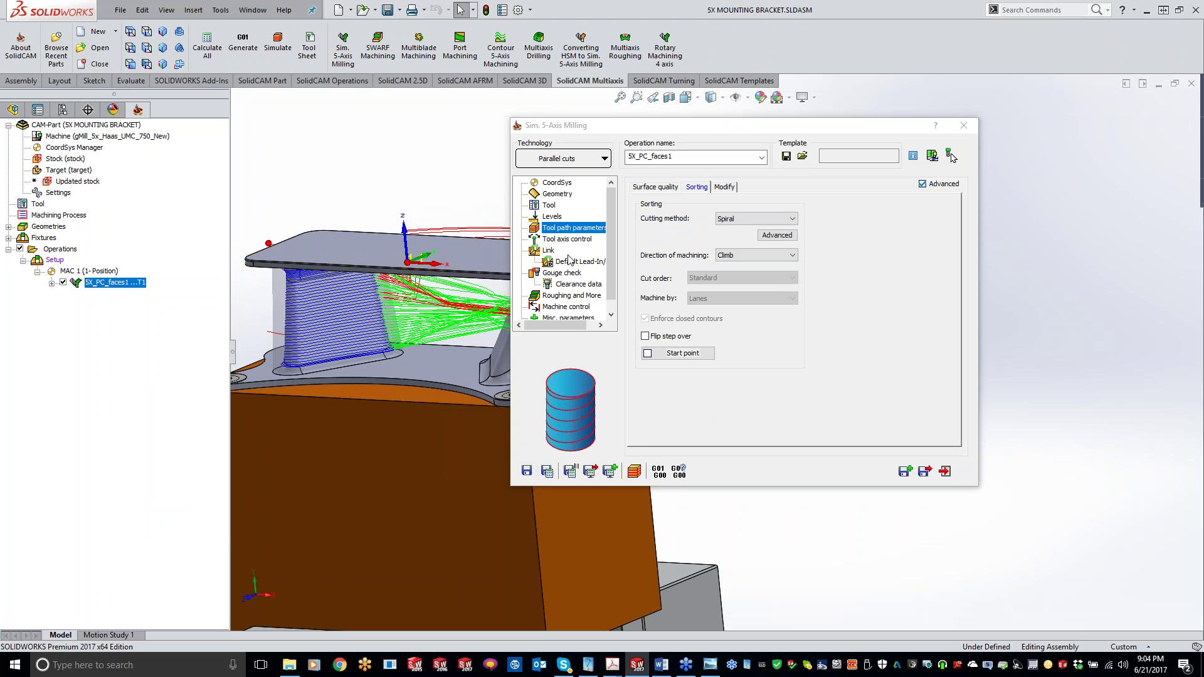
Set the links for large gaps and large moves to Safety distance and recalculate the operation.
key("Down")
key("Down")
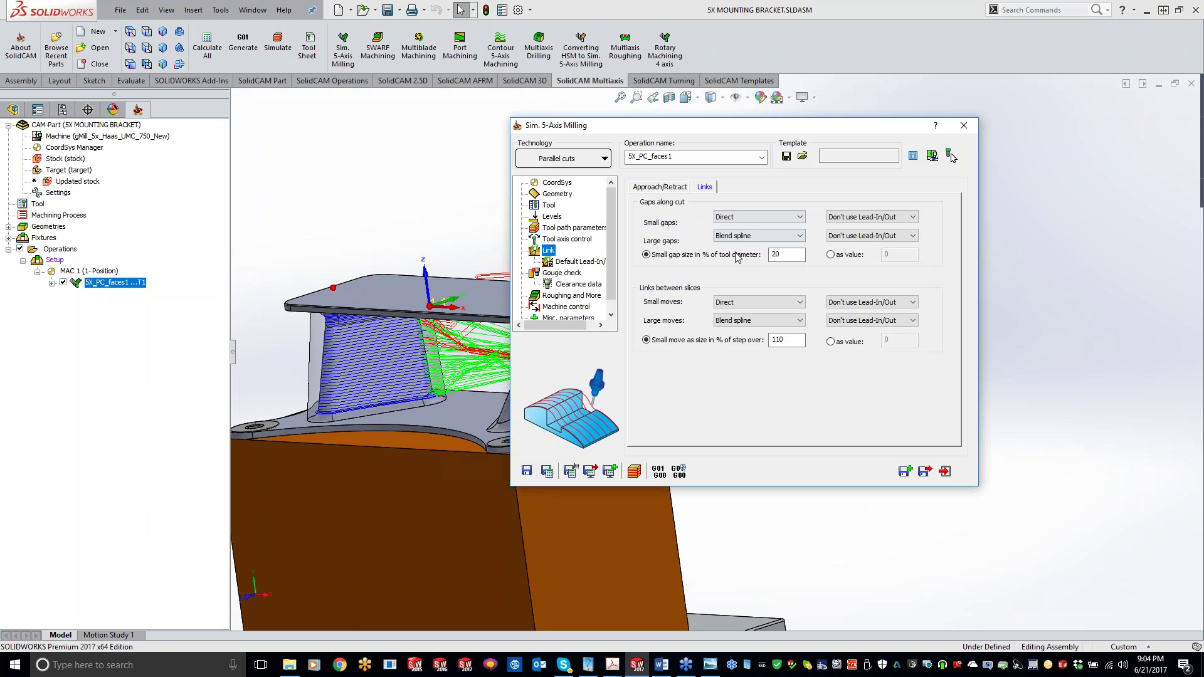
left_click(737, 236)
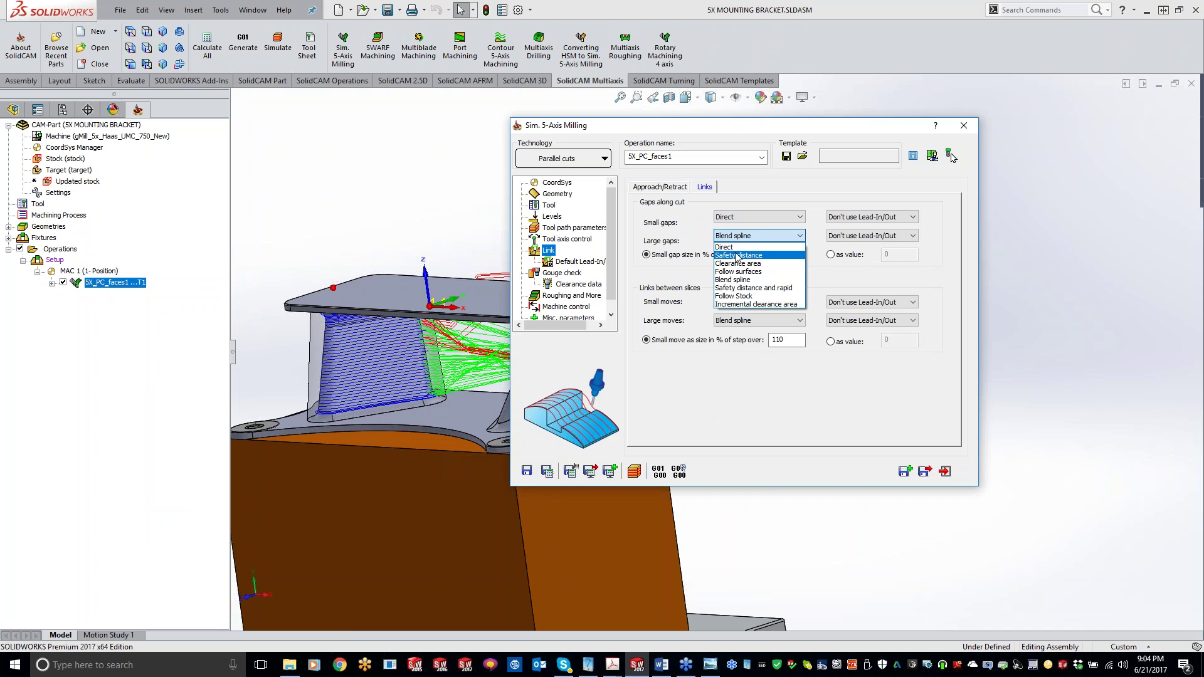
left_click(737, 255)
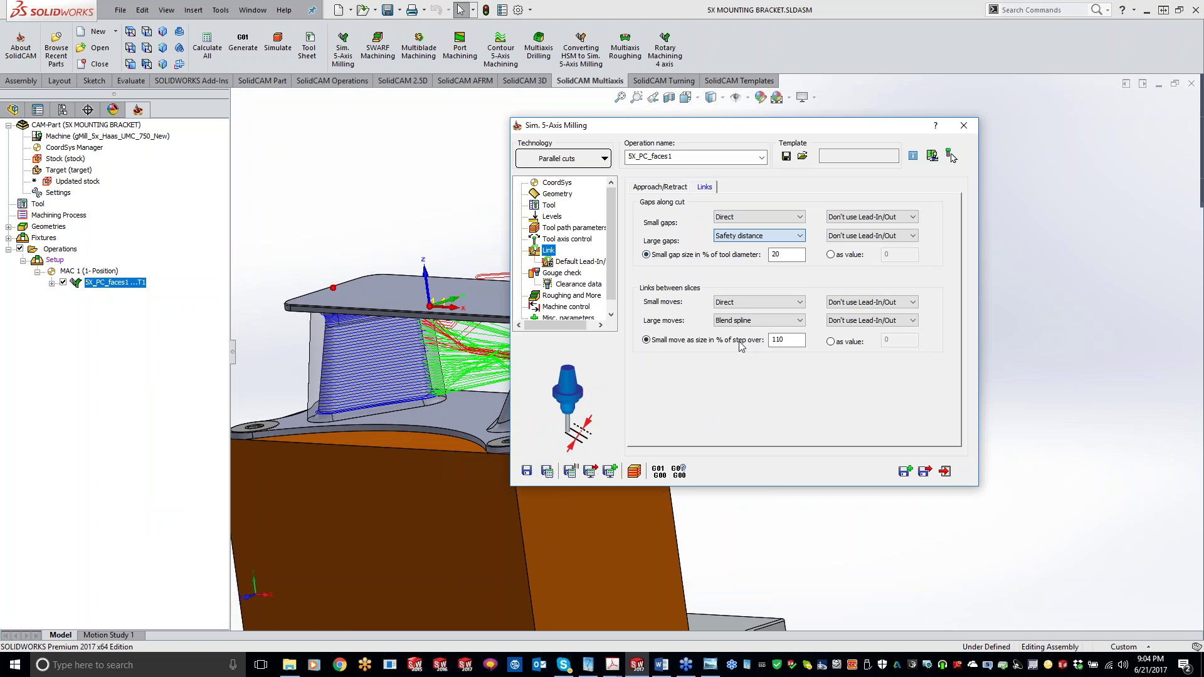
left_click(738, 320)
left_click(738, 339)
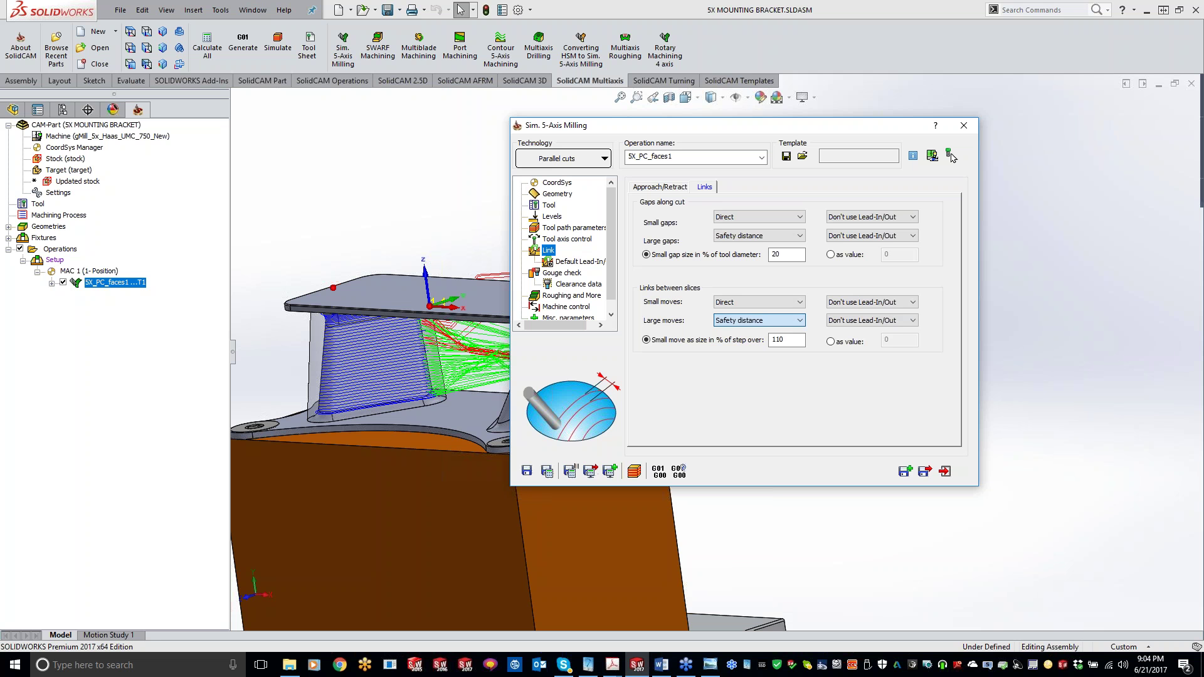
left_click(951, 157)
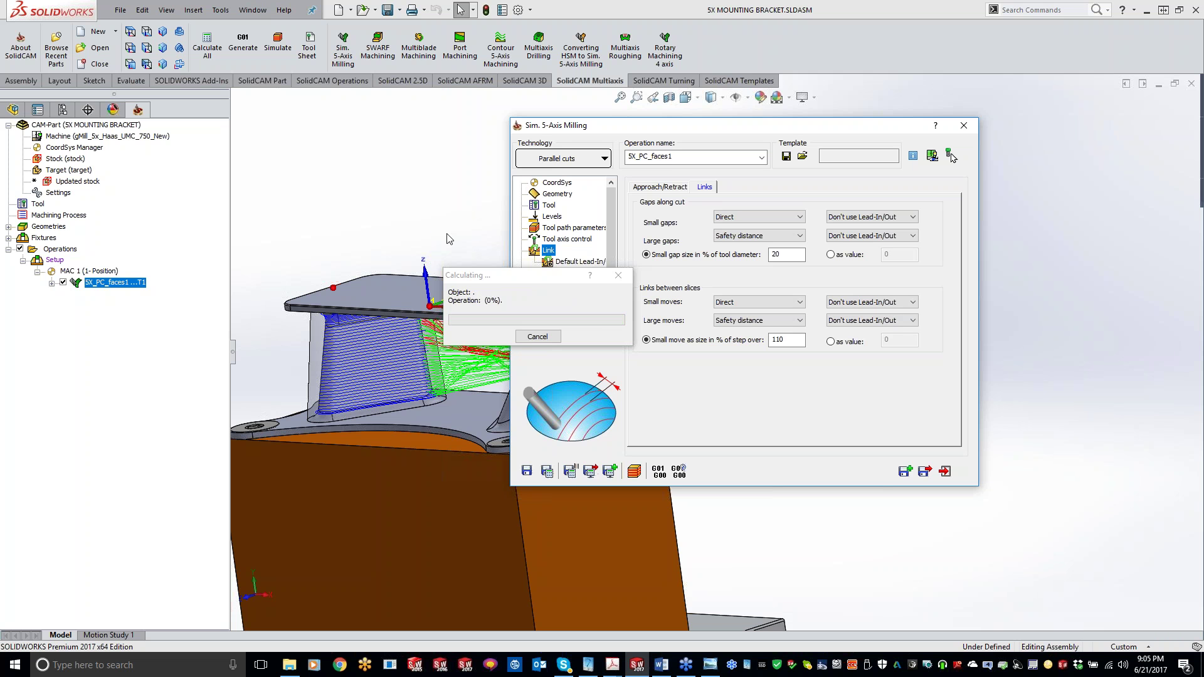
Examine the tool path's safety distance links around the bracket legs from another angle.
right_click(765, 285)
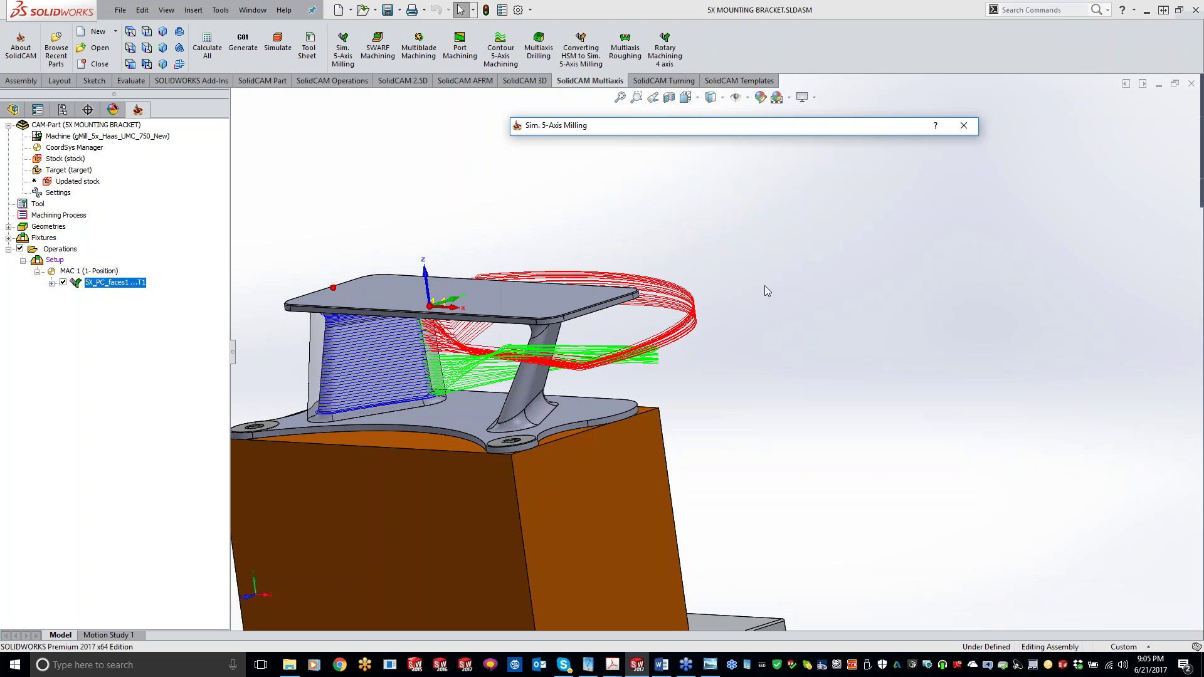
scroll(765, 291, "down", 2)
middle_click_drag(764, 285, 583, 501)
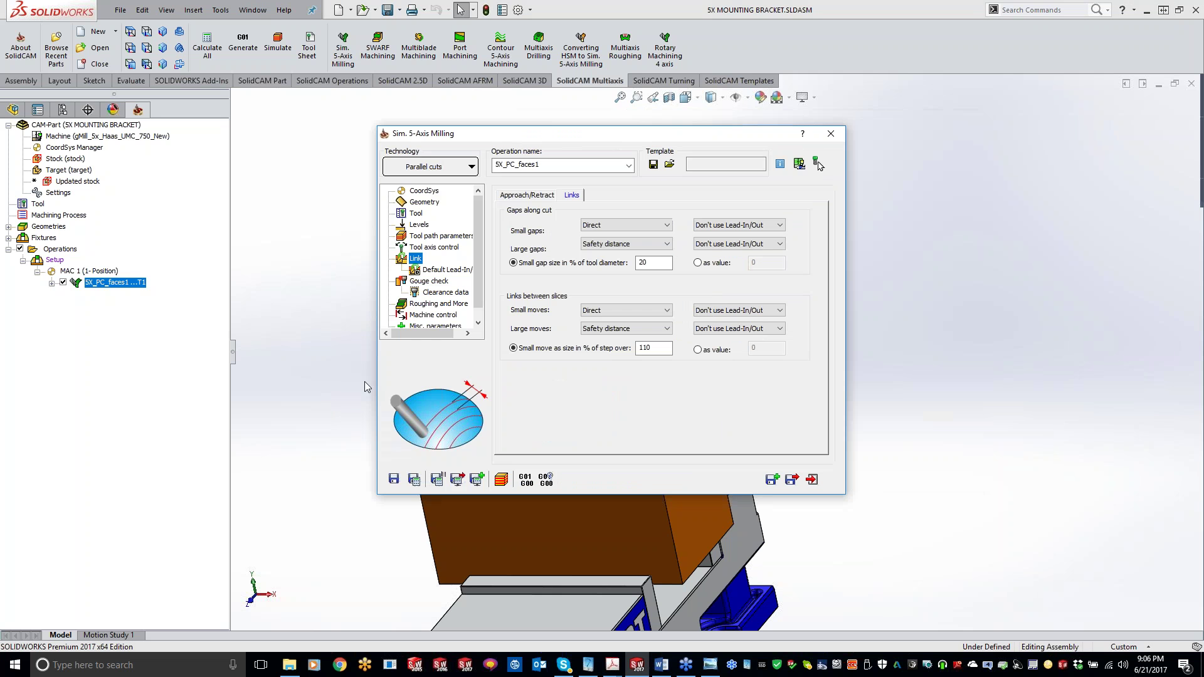
Review the available milling technologies and the tool axis direction options without changing them.
left_click(426, 168)
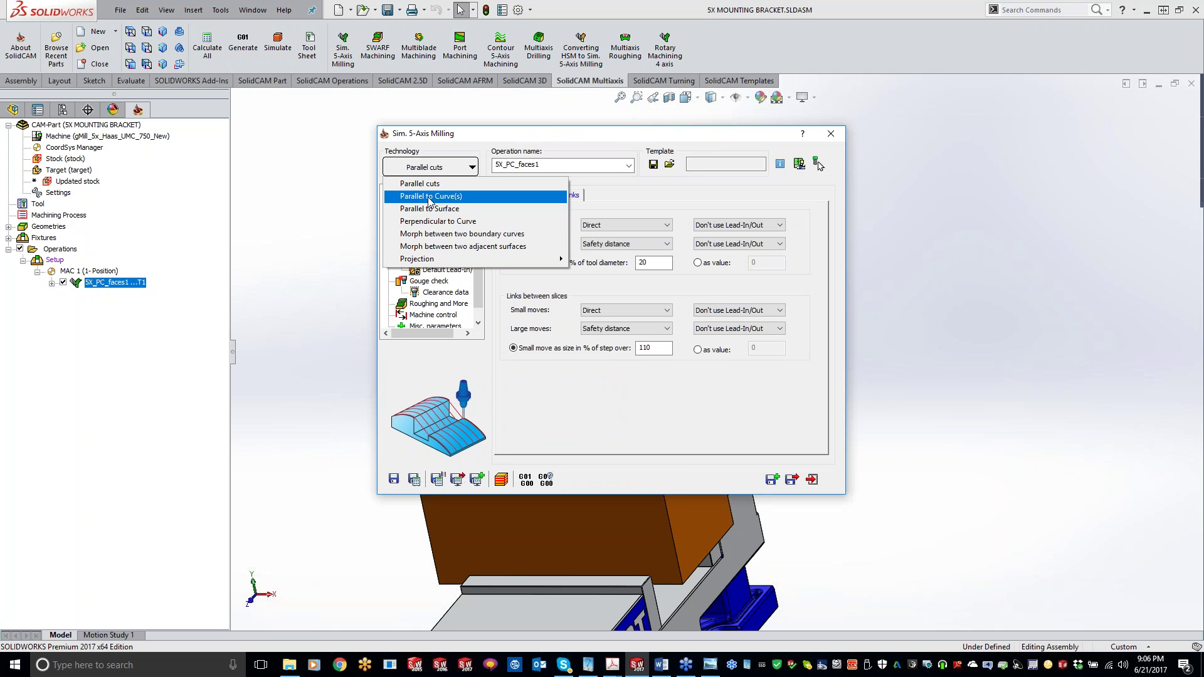
left_click(512, 461)
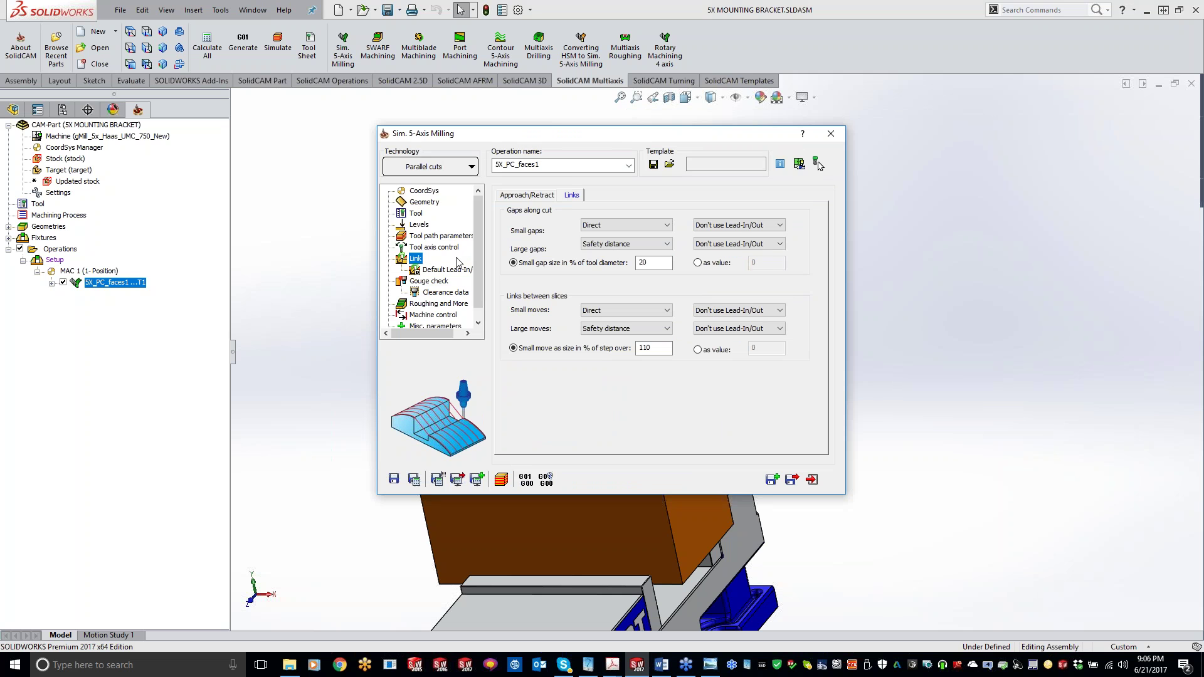
left_click(439, 247)
left_click(538, 280)
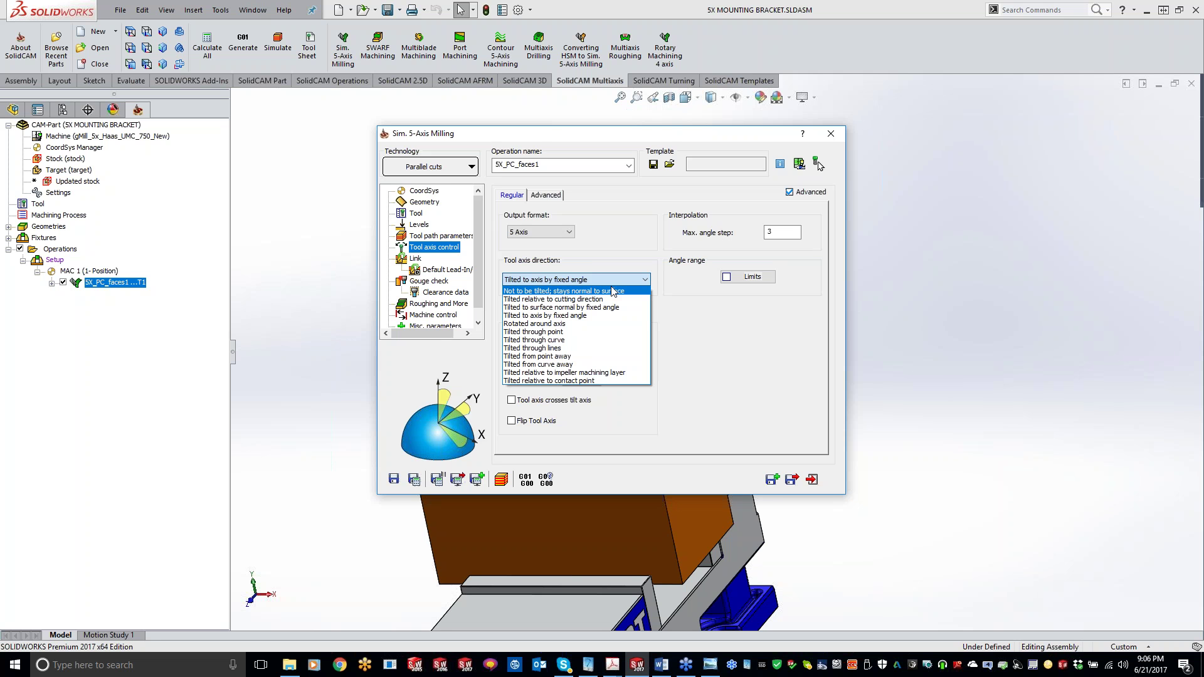
left_click(658, 407)
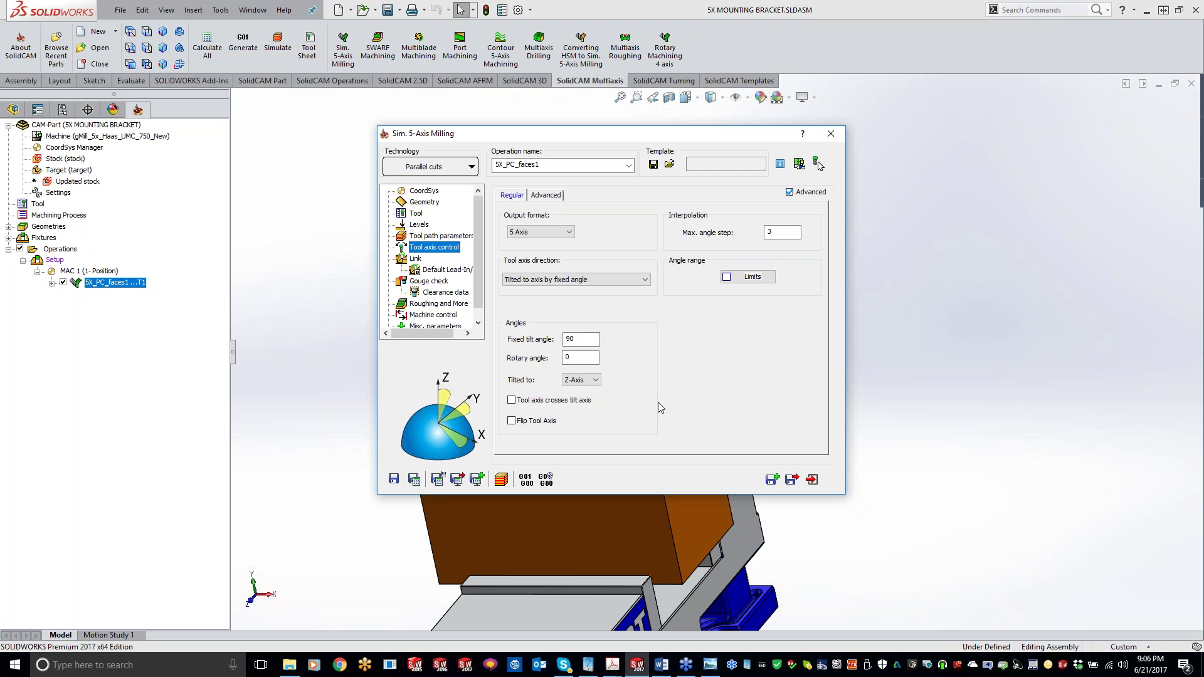
Set the tool axis direction to Tilted relative to cutting direction and review the side tilt definition options.
left_click(571, 297)
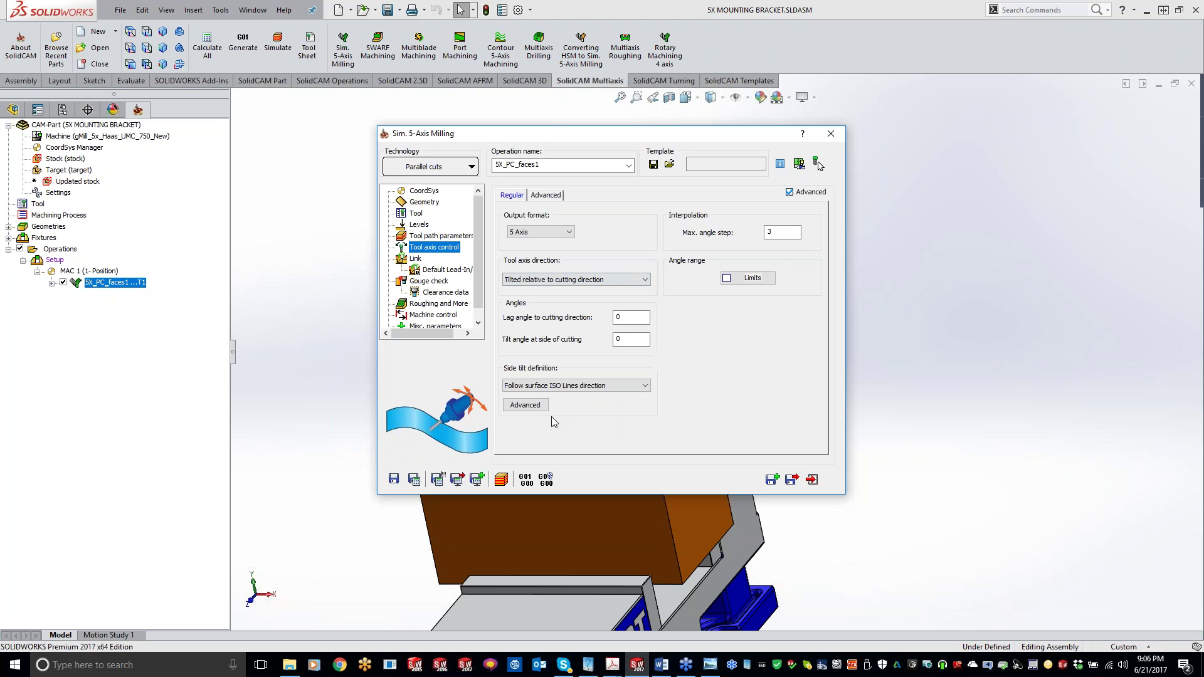
left_click(550, 386)
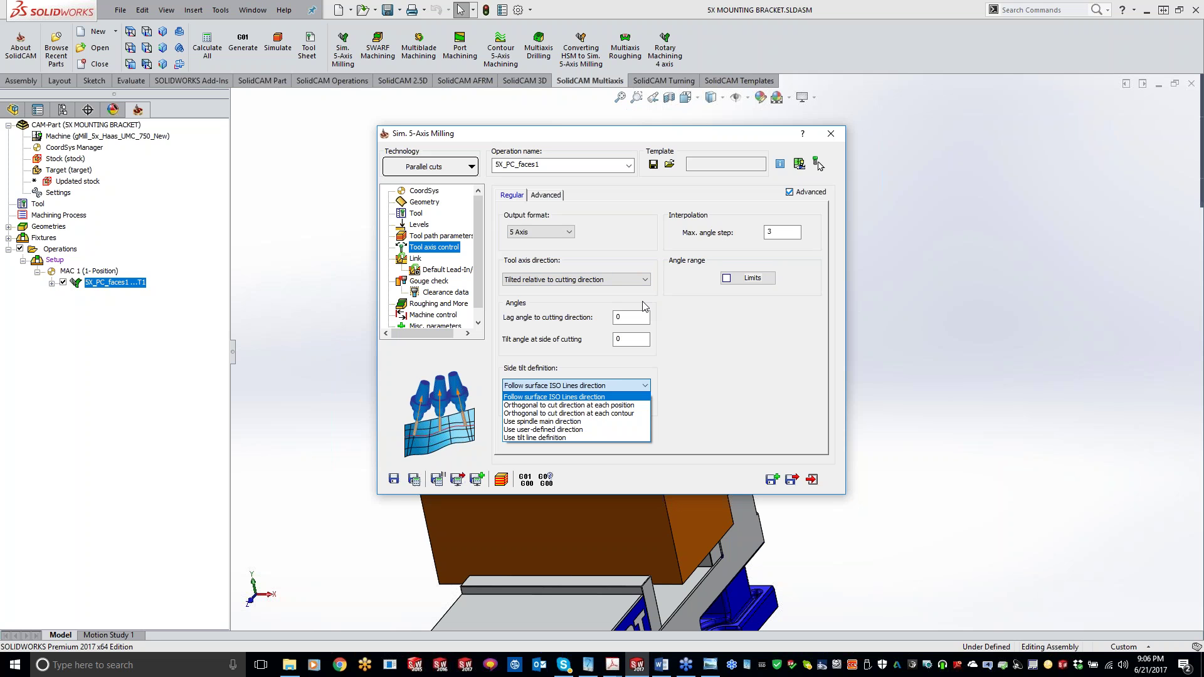
left_click(590, 278)
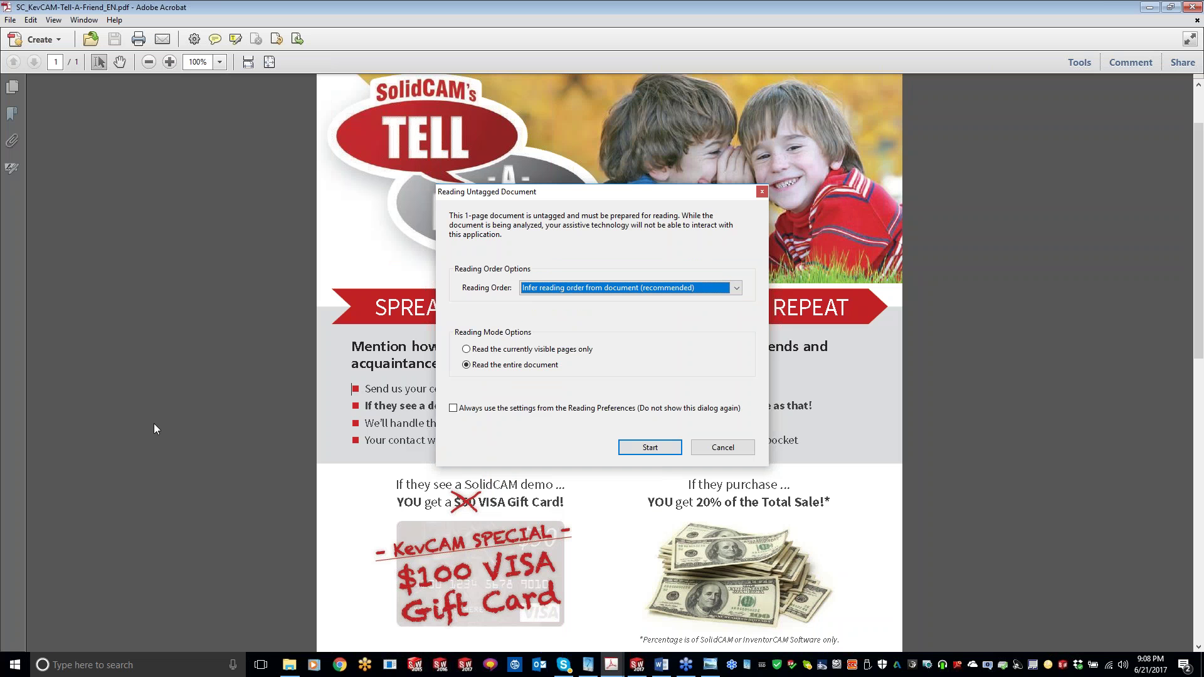
Dismiss the reading prompt in the Tell-A-Friend PDF, return to SOLIDWORKS and review the tool axis direction options.
key("Return")
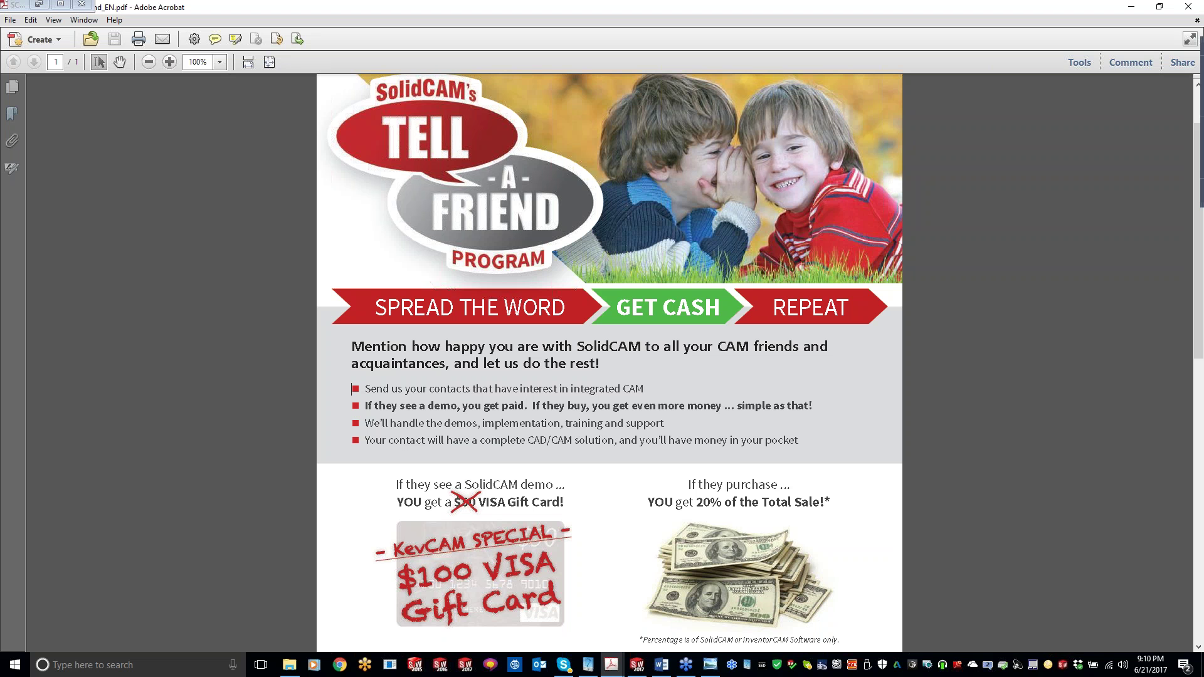
left_click(364, 666)
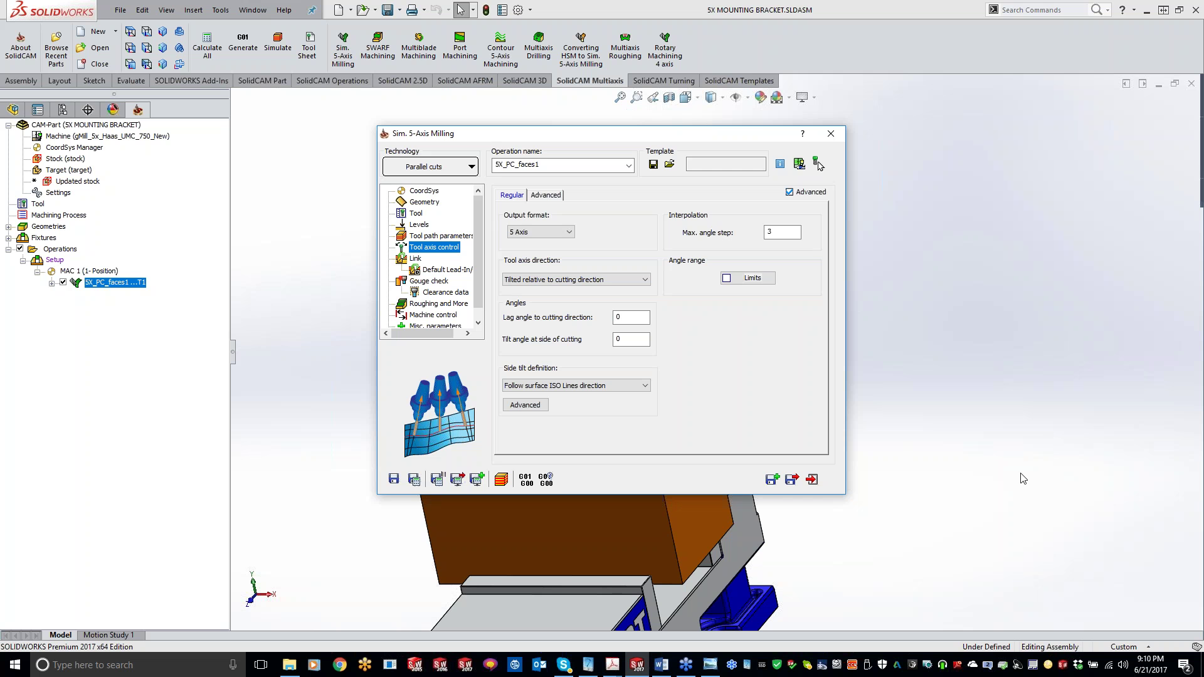
left_click(605, 282)
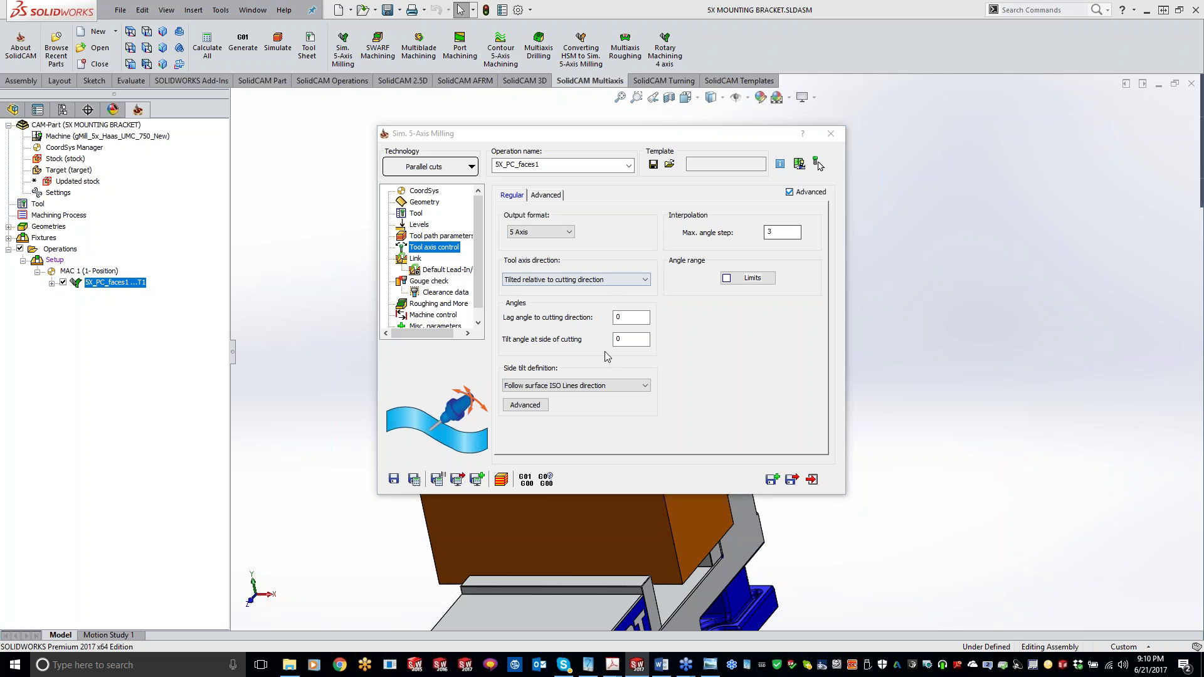